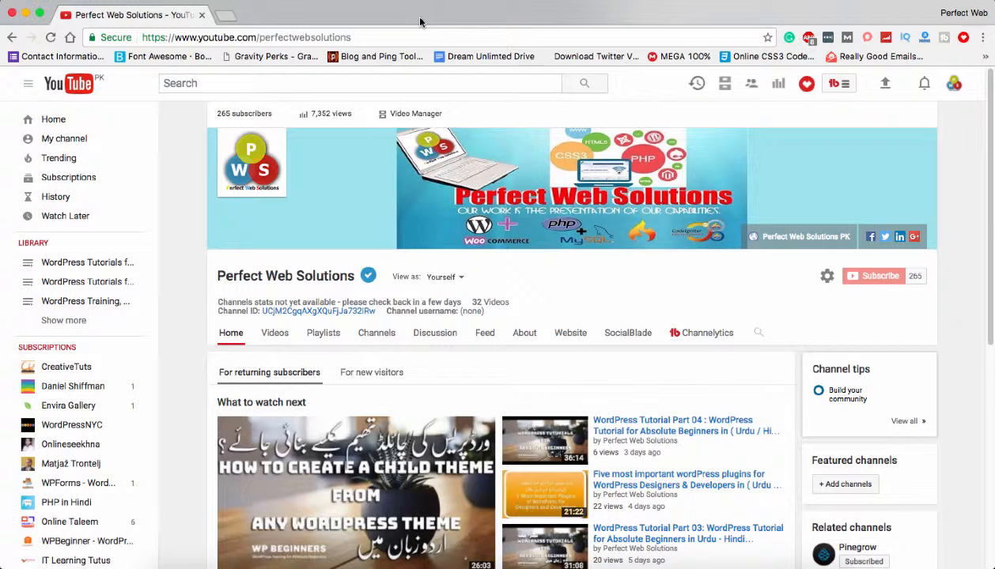
Step: Load the local WordPress admin at localhost/wpbegin/wp-admin/ in a new browser tab
{"action": "left_click", "coordinate": [225, 15]}
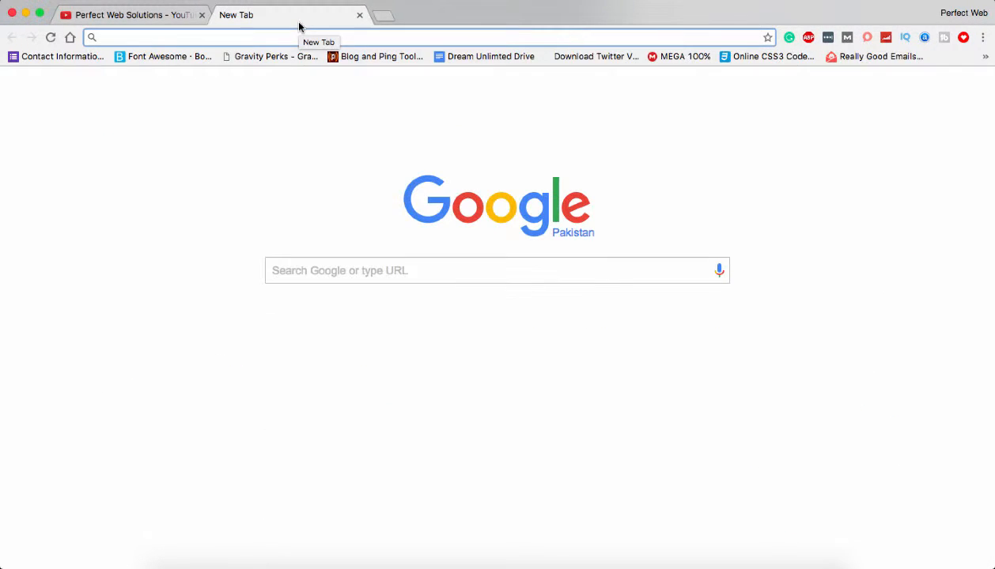
{"action": "type", "text": "localhost/"}
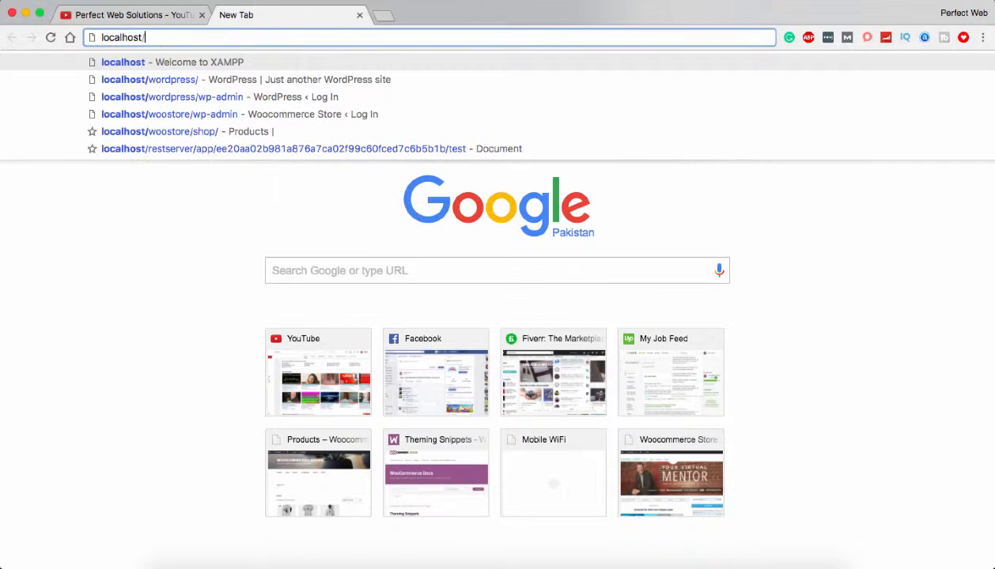
{"action": "type", "text": "wpbegin/"}
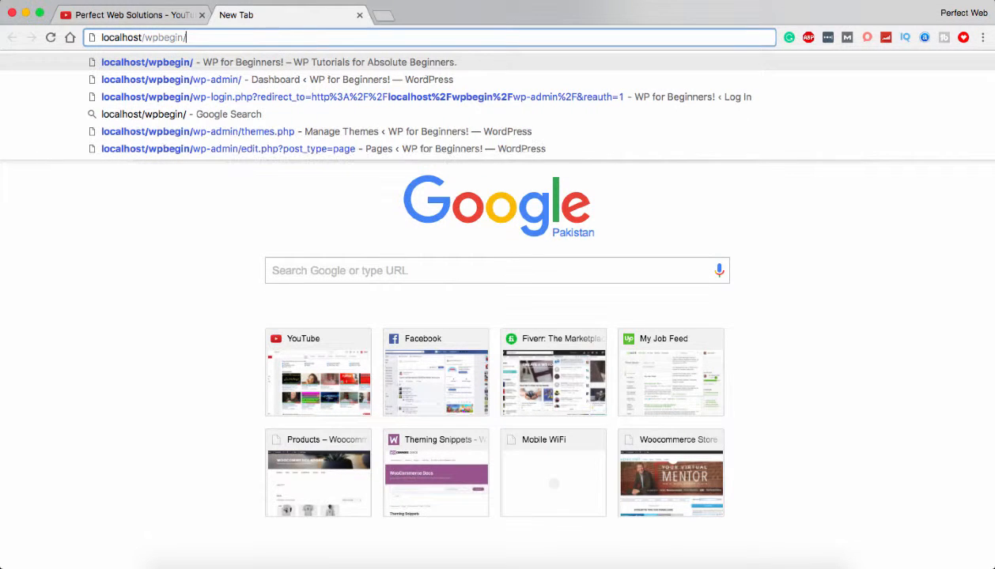
{"action": "type", "text": "wp-admin/"}
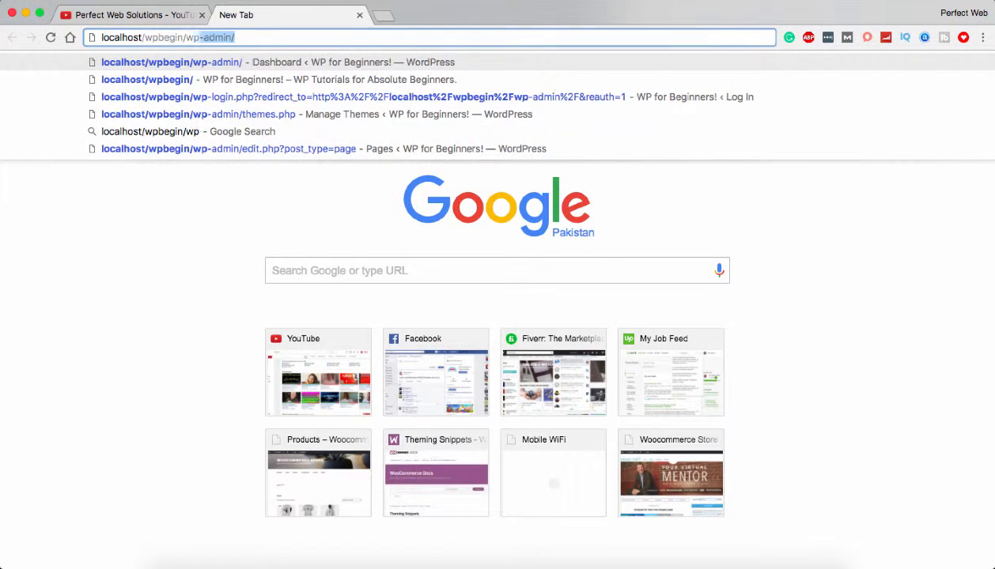
{"action": "key", "text": "Return"}
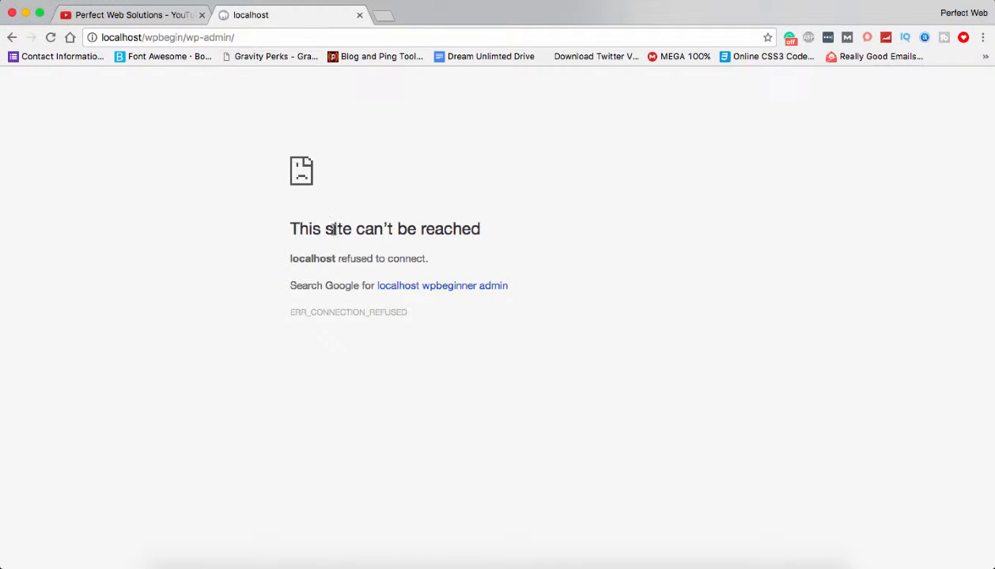
Step: Switch to MAMP, authorise starting its servers with the account password, and close the MAMP welcome page
{"action": "left_click_drag", "start_coordinate": [291, 228], "coordinate": [483, 251]}
{"action": "left_click", "coordinate": [589, 243]}
{"action": "left_click", "coordinate": [351, 558]}
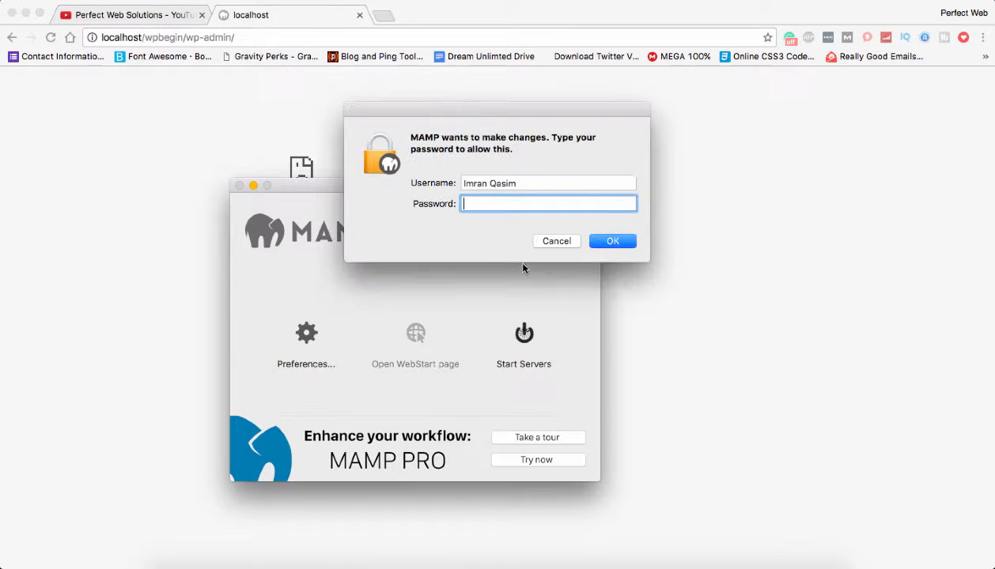
{"action": "type", "text": "*********"}
{"action": "key", "text": "Return"}
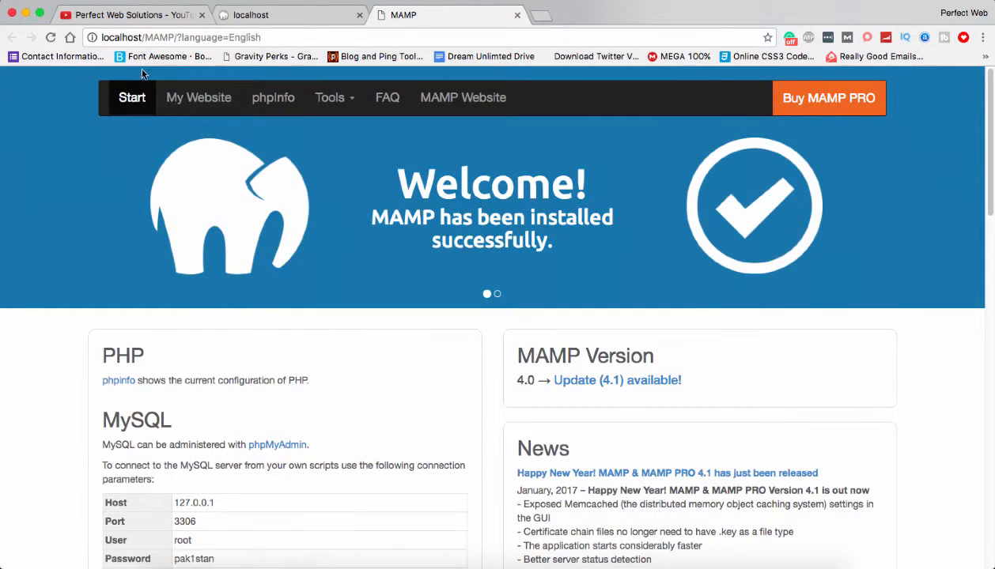
{"action": "left_click", "coordinate": [517, 15]}
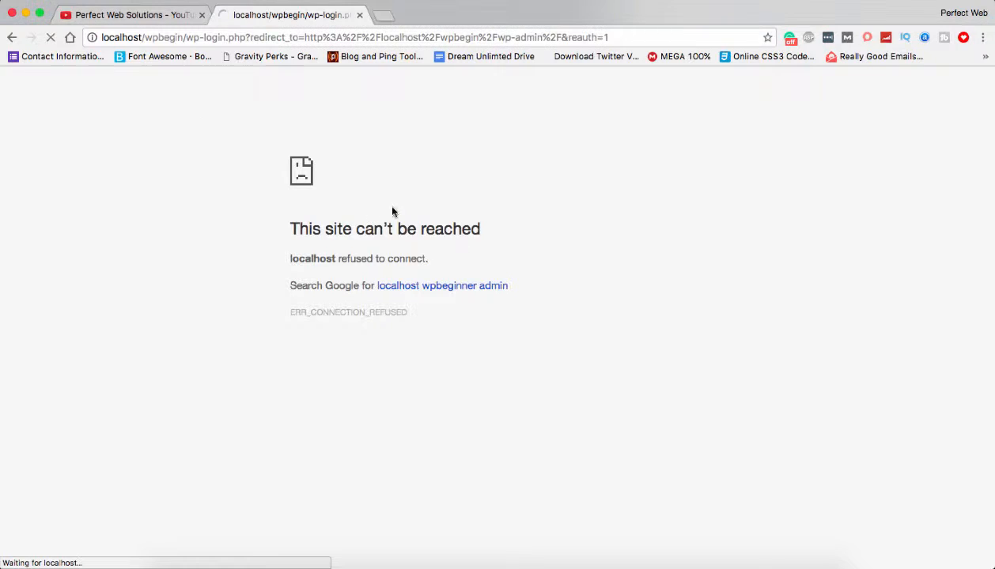
Step: Log in to the WordPress dashboard and display the list of all users
{"action": "left_click", "coordinate": [571, 357]}
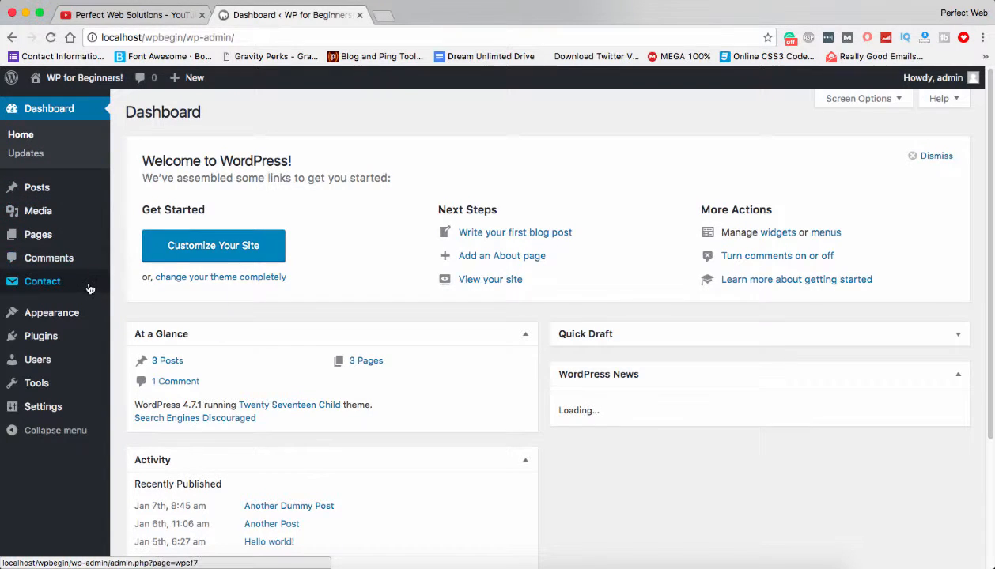
{"action": "mouse_move", "coordinate": [86, 344]}
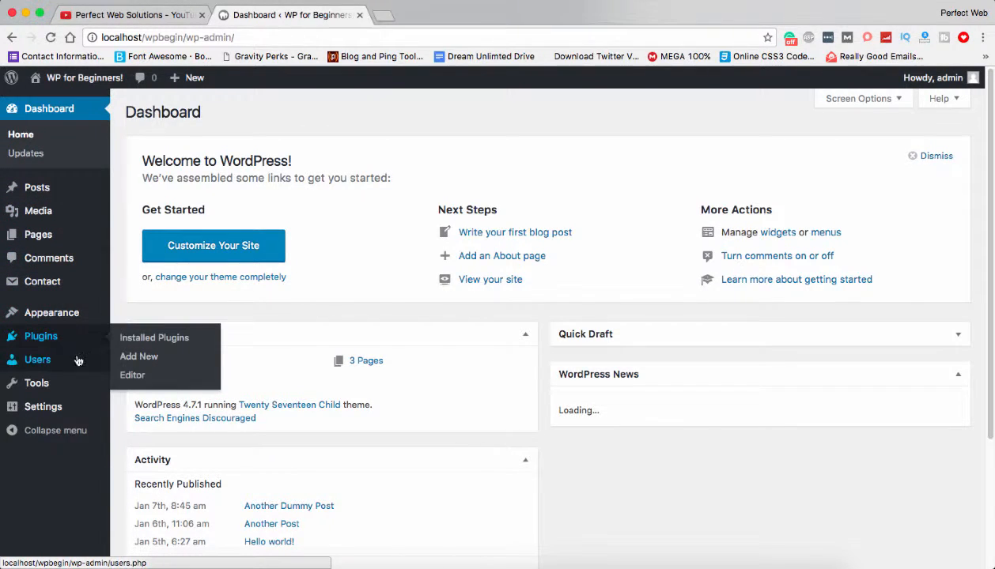
{"action": "mouse_move", "coordinate": [67, 410]}
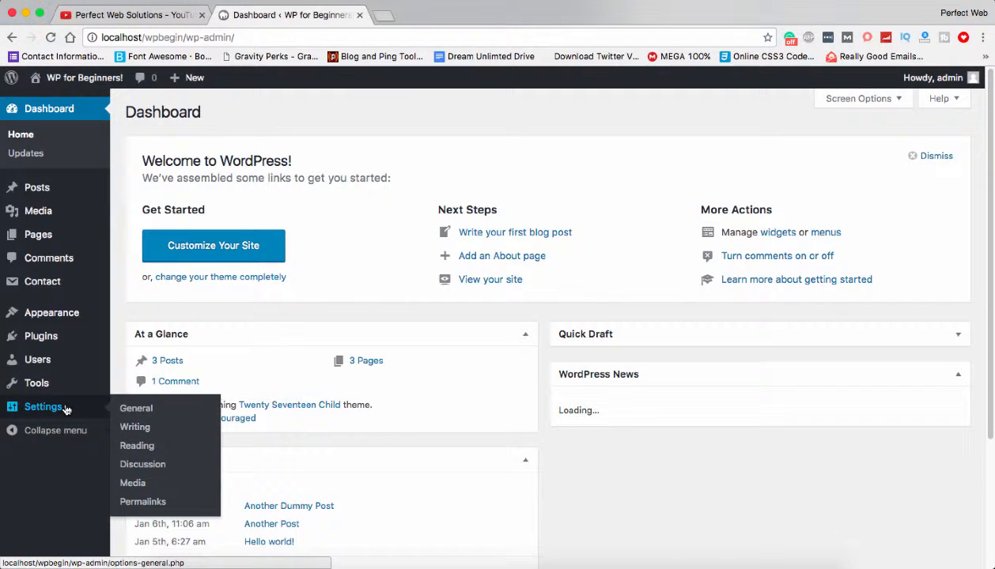
{"action": "mouse_move", "coordinate": [64, 365]}
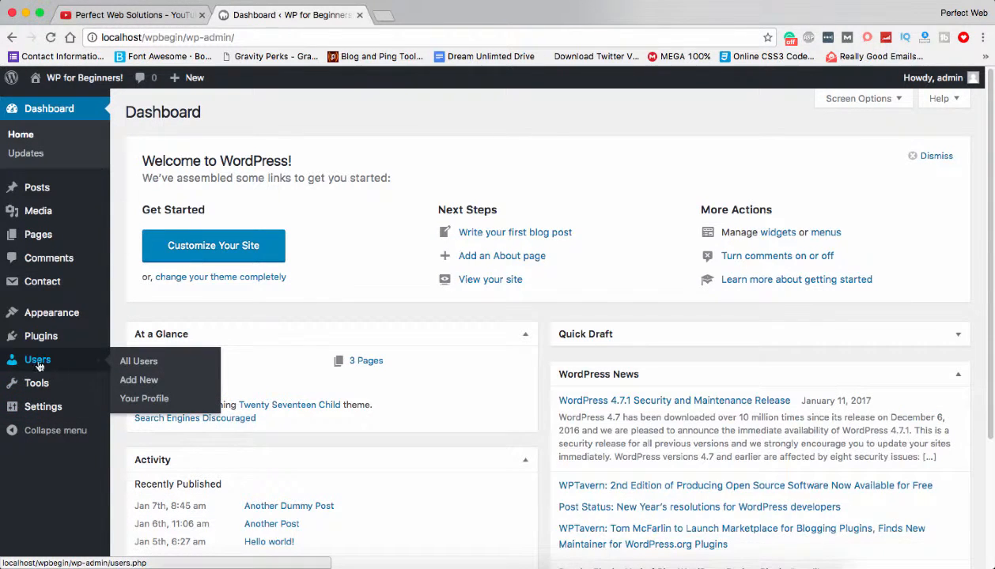
{"action": "left_click", "coordinate": [151, 363]}
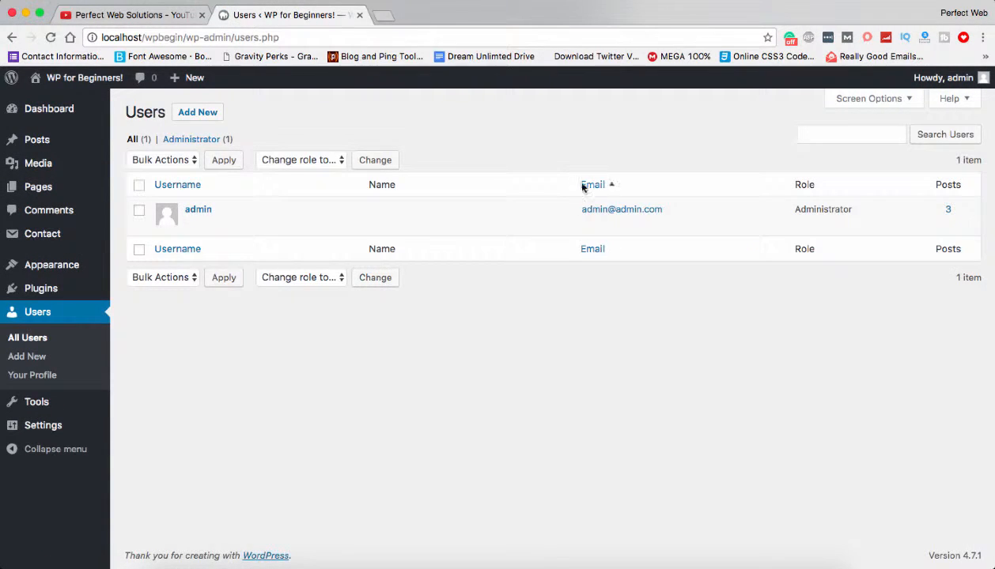
Step: Examine the Users page's screen options, its help overview and the roles offered for changing a user's role
{"action": "left_click", "coordinate": [874, 99]}
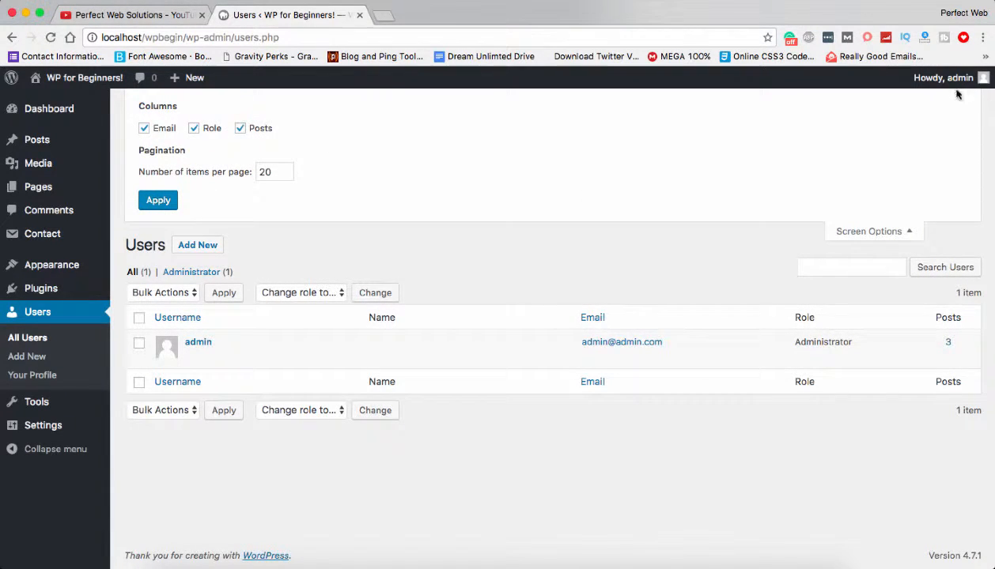
{"action": "left_click", "coordinate": [864, 232]}
{"action": "left_click", "coordinate": [945, 98]}
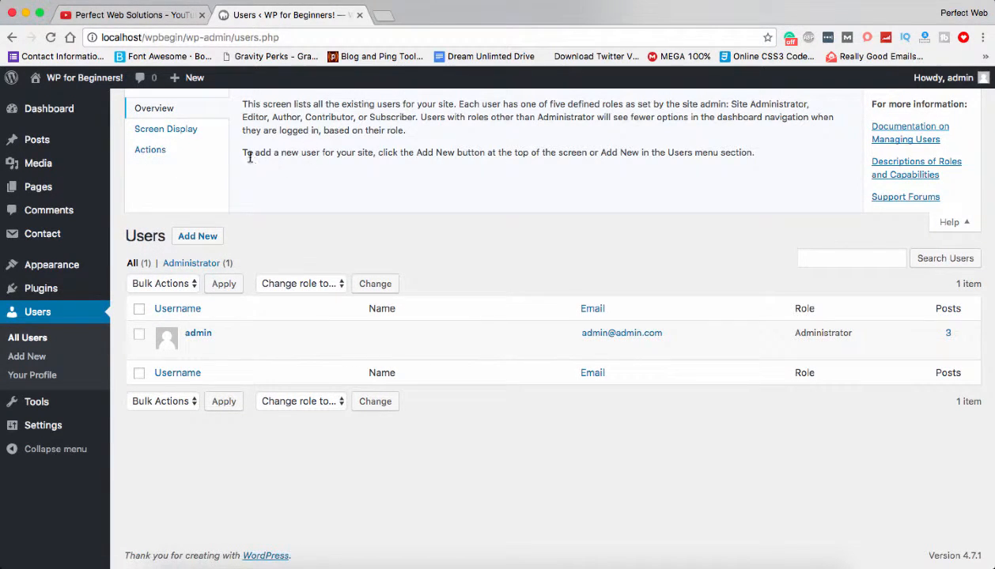
{"action": "left_click", "coordinate": [953, 222]}
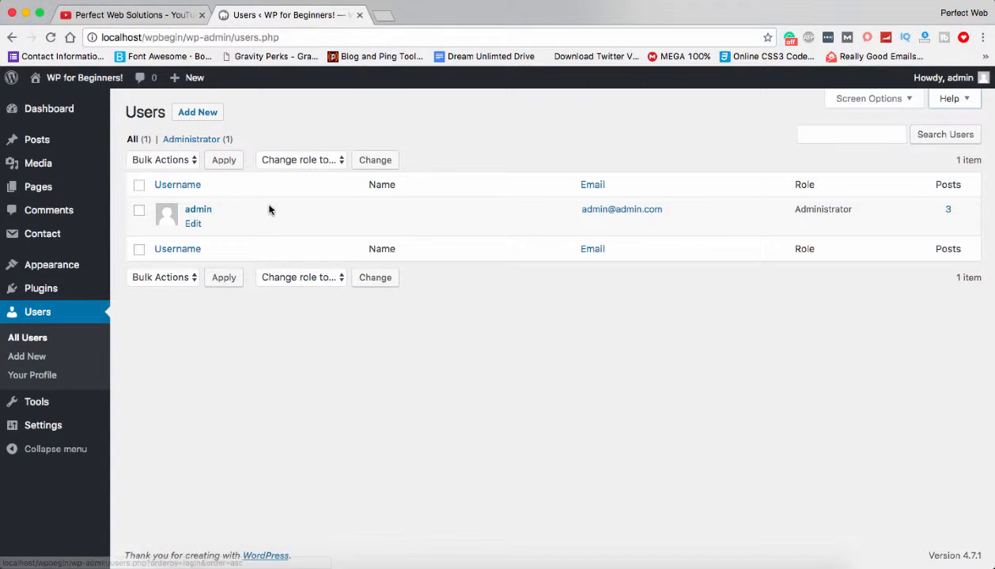
{"action": "left_click", "coordinate": [305, 162]}
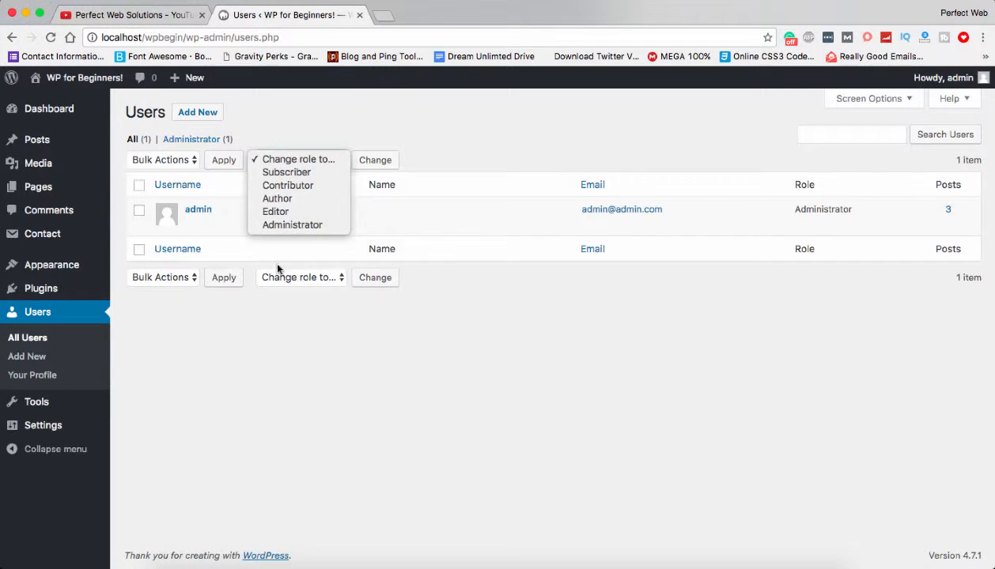
{"action": "left_click", "coordinate": [238, 318]}
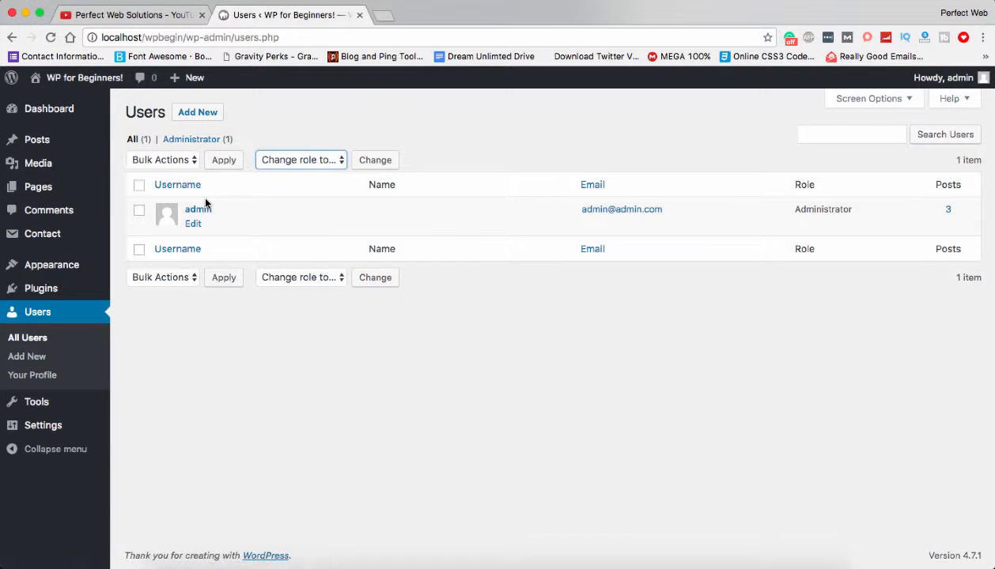
Step: Show your own user profile and review its personal options and the username and first name fields
{"action": "left_click", "coordinate": [34, 377]}
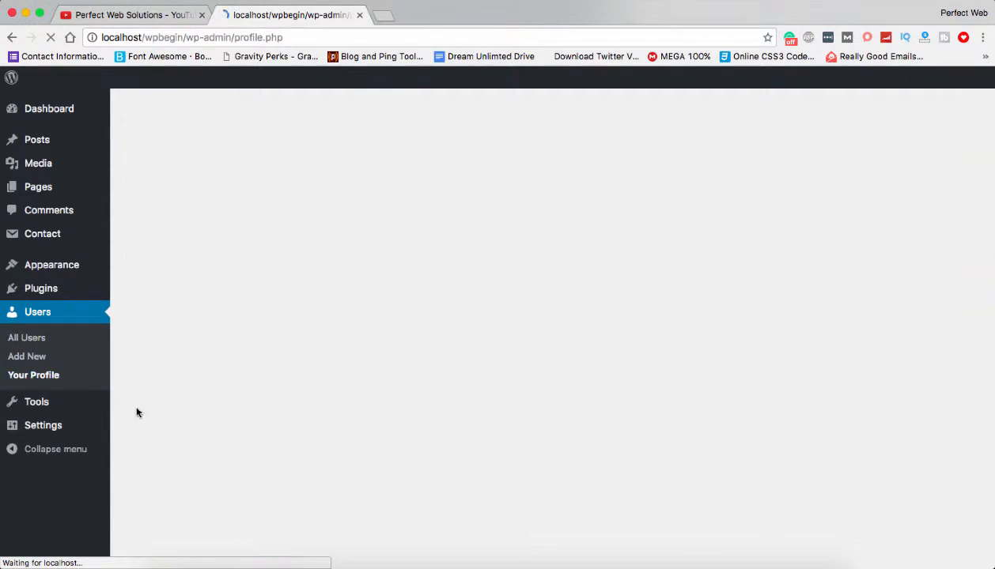
{"action": "scroll", "coordinate": [234, 314], "scroll_direction": "down", "scroll_amount": 10}
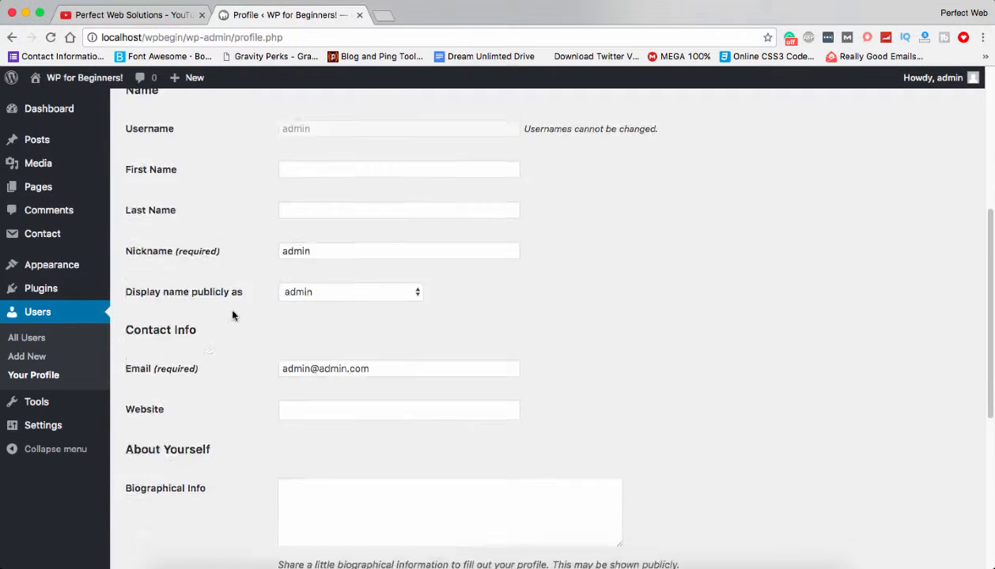
{"action": "scroll", "coordinate": [233, 316], "scroll_direction": "down", "scroll_amount": 3}
{"action": "scroll", "coordinate": [232, 316], "scroll_direction": "up", "scroll_amount": 7}
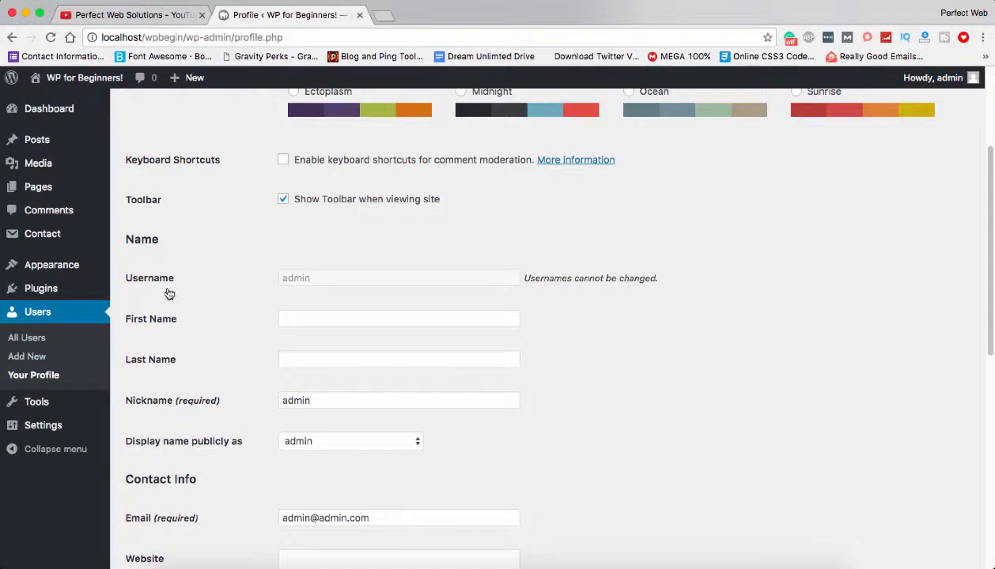
{"action": "left_click_drag", "start_coordinate": [143, 278], "coordinate": [243, 288]}
{"action": "left_click_drag", "start_coordinate": [127, 319], "coordinate": [187, 320]}
{"action": "scroll", "coordinate": [211, 366], "scroll_direction": "down", "scroll_amount": 3}
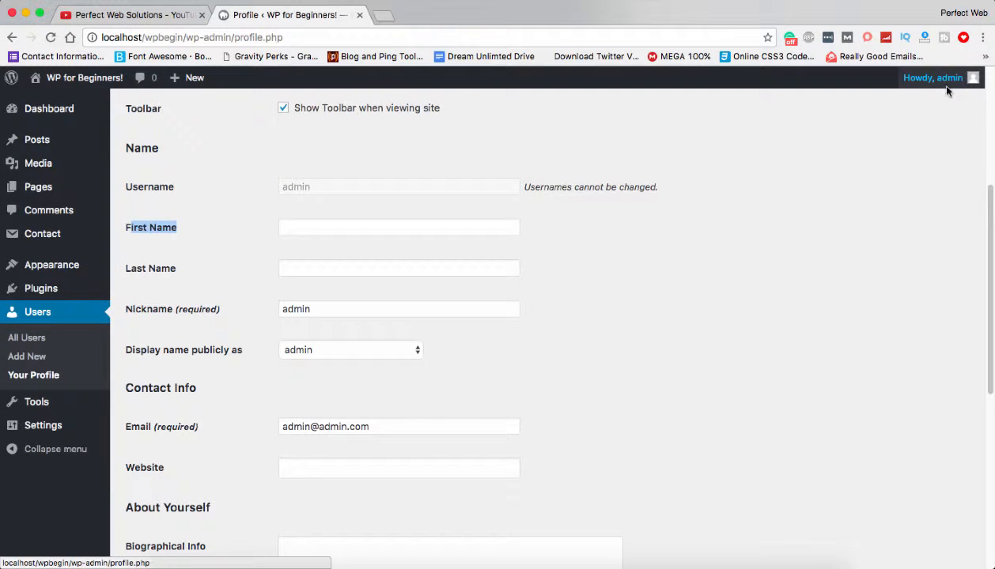
Step: Examine the profile's public display name choices, contact info, biographical info, profile picture and account management sections
{"action": "left_click", "coordinate": [343, 356]}
{"action": "left_click", "coordinate": [338, 354]}
{"action": "scroll", "coordinate": [231, 340], "scroll_direction": "down", "scroll_amount": 3}
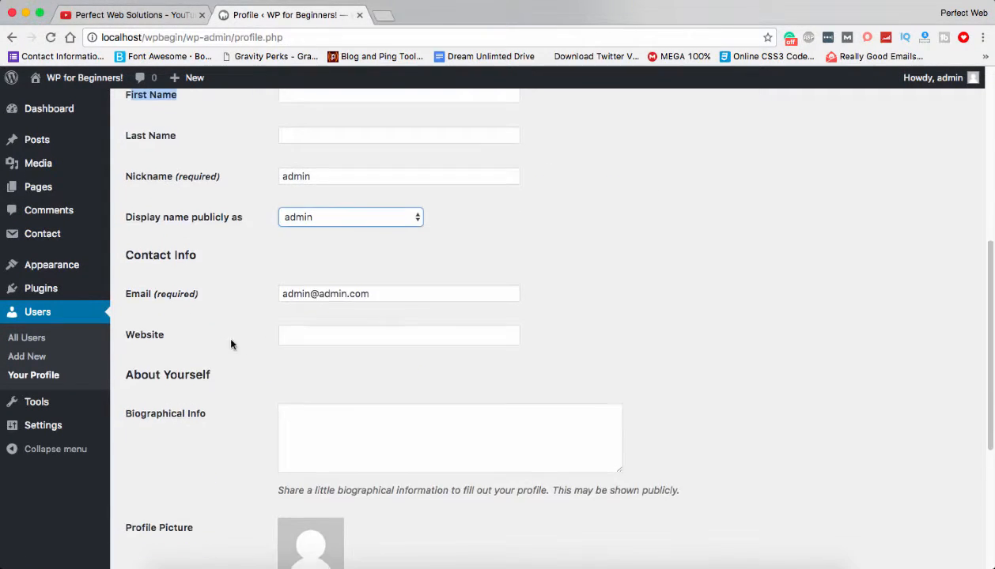
{"action": "scroll", "coordinate": [306, 332], "scroll_direction": "down", "scroll_amount": 1}
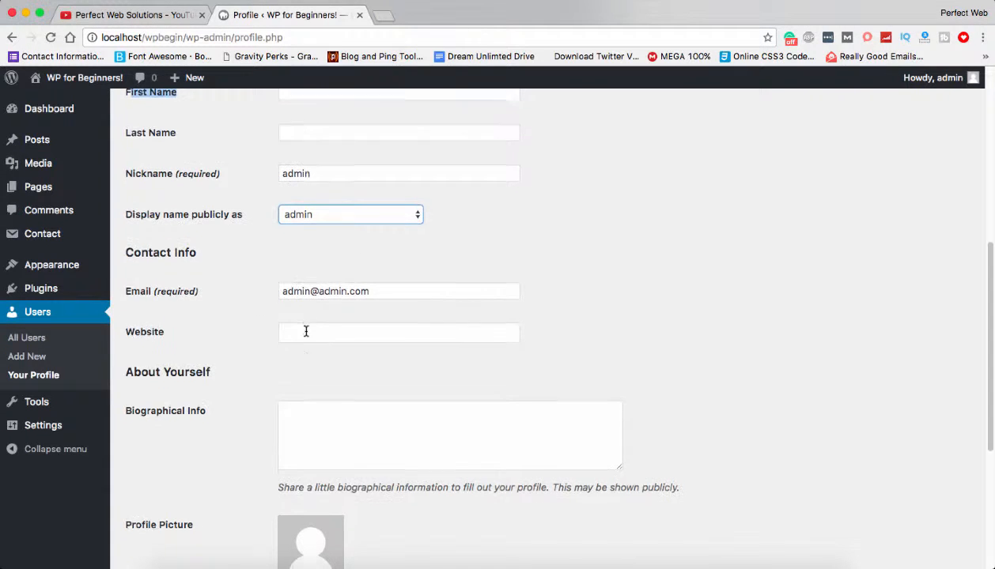
{"action": "scroll", "coordinate": [306, 332], "scroll_direction": "down", "scroll_amount": 1}
{"action": "left_click", "coordinate": [345, 423]}
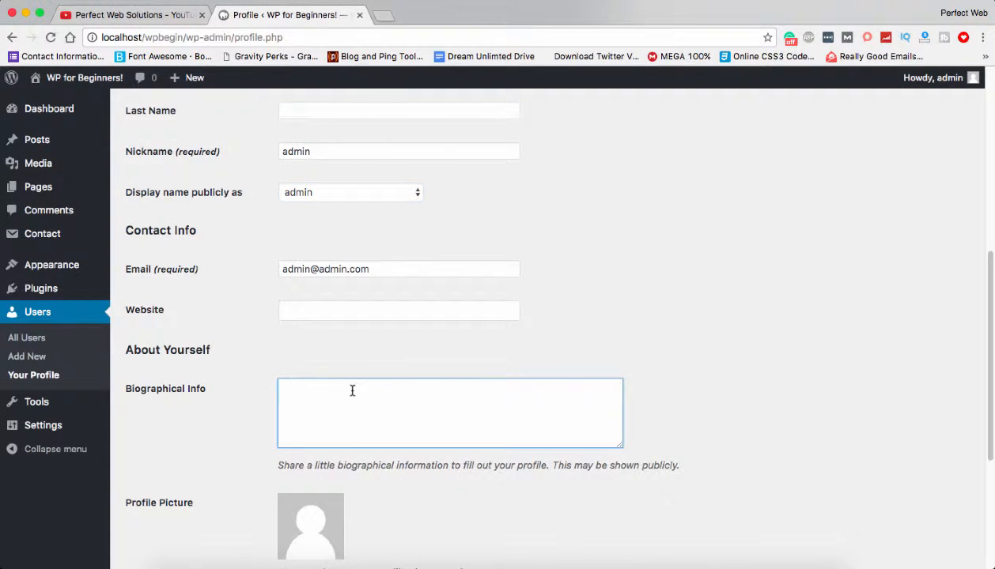
{"action": "scroll", "coordinate": [261, 384], "scroll_direction": "down", "scroll_amount": 5}
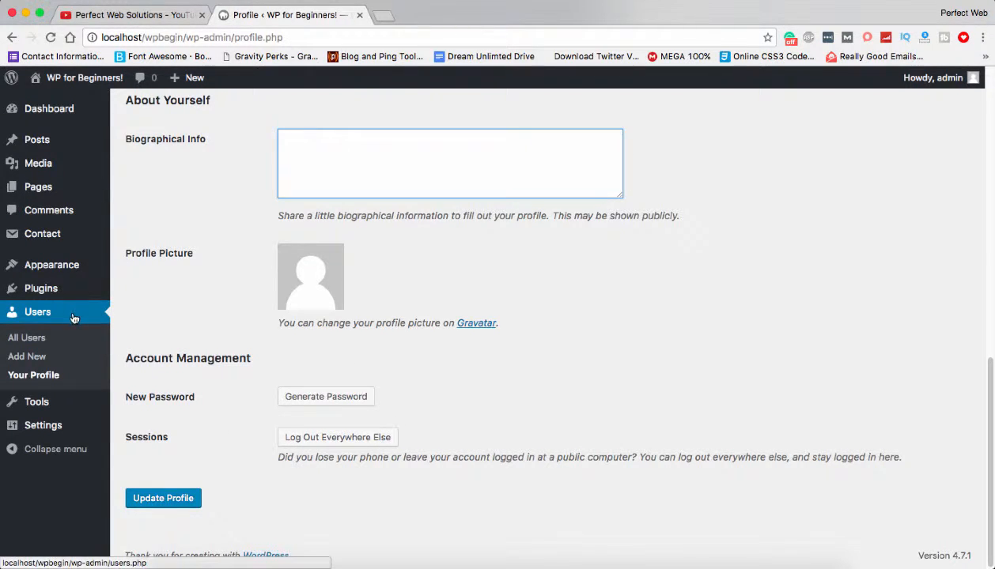
Step: On the Available Tools page, review the Press This section and add its bookmarklet to the browser's bookmarks bar
{"action": "left_click", "coordinate": [36, 402]}
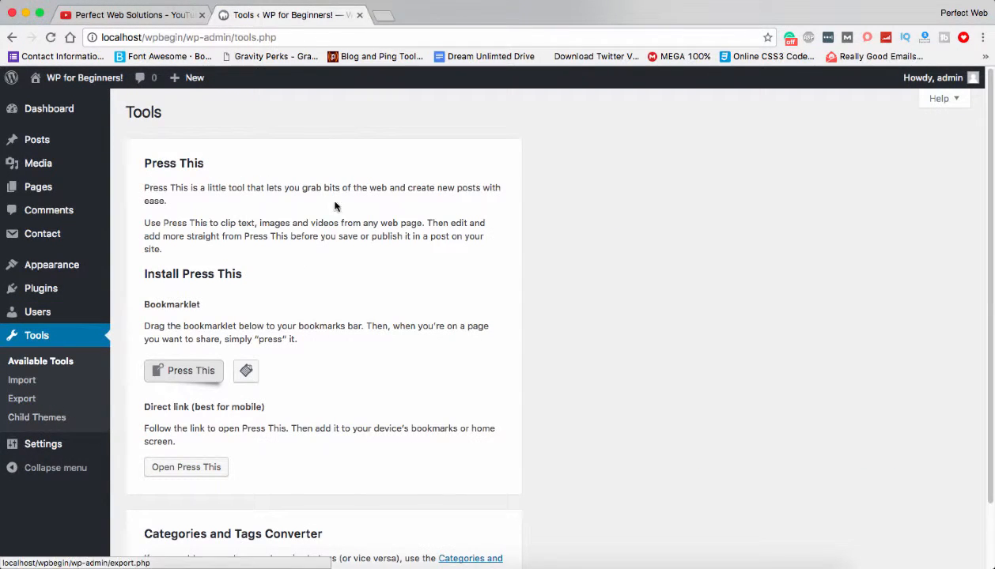
{"action": "scroll", "coordinate": [345, 259], "scroll_direction": "down", "scroll_amount": 1}
{"action": "scroll", "coordinate": [340, 254], "scroll_direction": "down", "scroll_amount": 1}
{"action": "scroll", "coordinate": [288, 268], "scroll_direction": "up", "scroll_amount": 2}
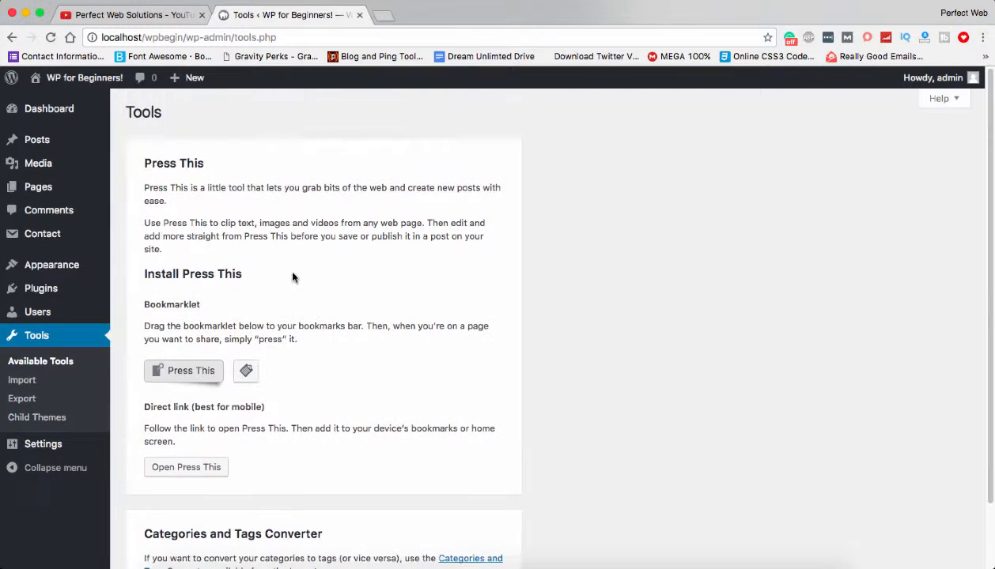
{"action": "left_click_drag", "start_coordinate": [143, 161], "coordinate": [234, 161]}
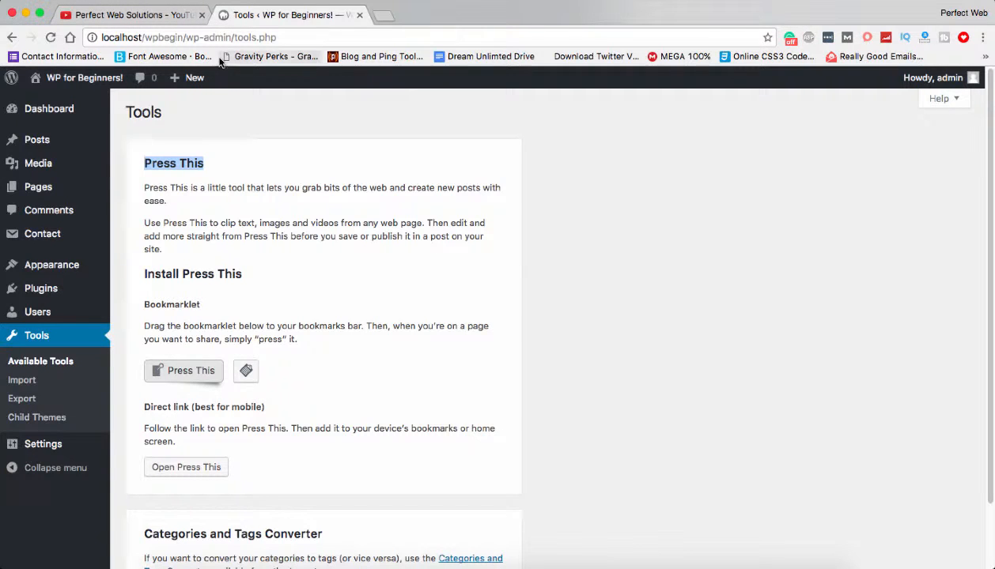
{"action": "left_click_drag", "start_coordinate": [187, 372], "coordinate": [126, 56]}
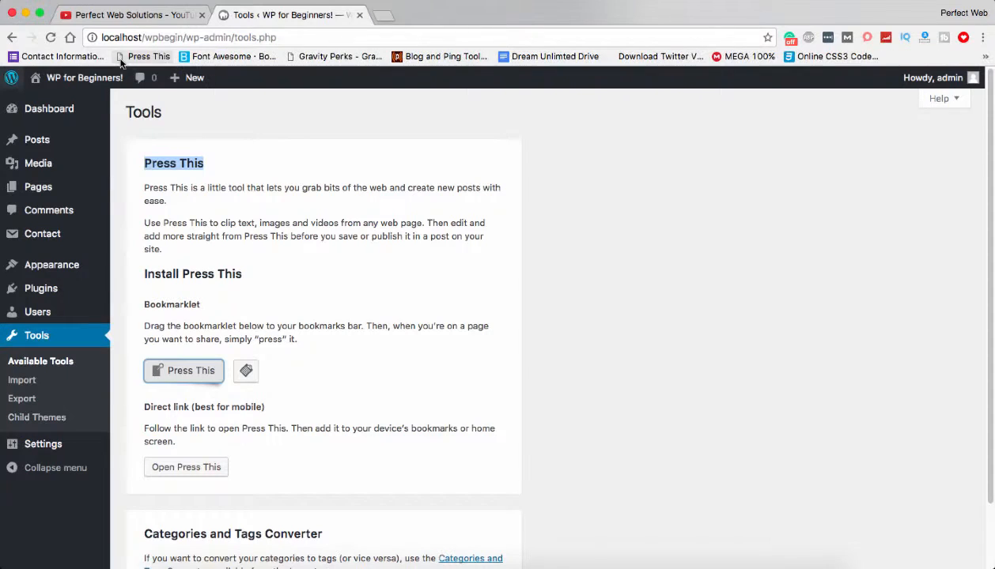
{"action": "left_click", "coordinate": [384, 15]}
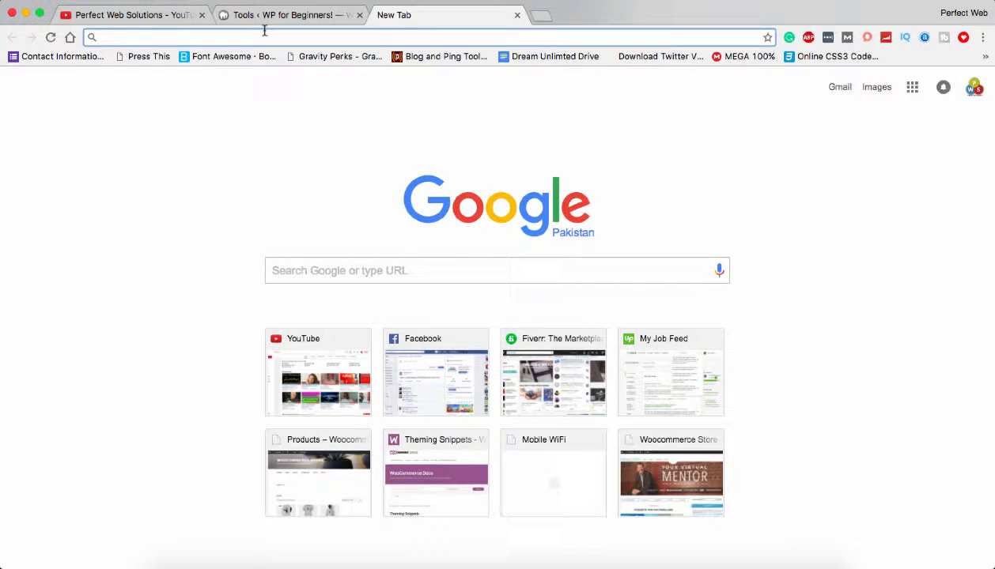
{"action": "type", "text": "wpbe"}
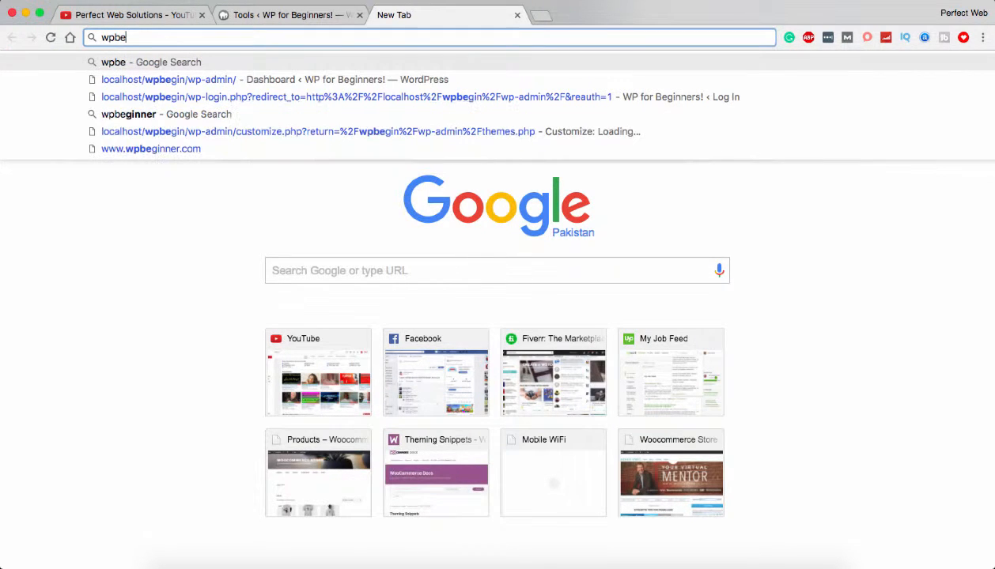
{"action": "type", "text": "g"}
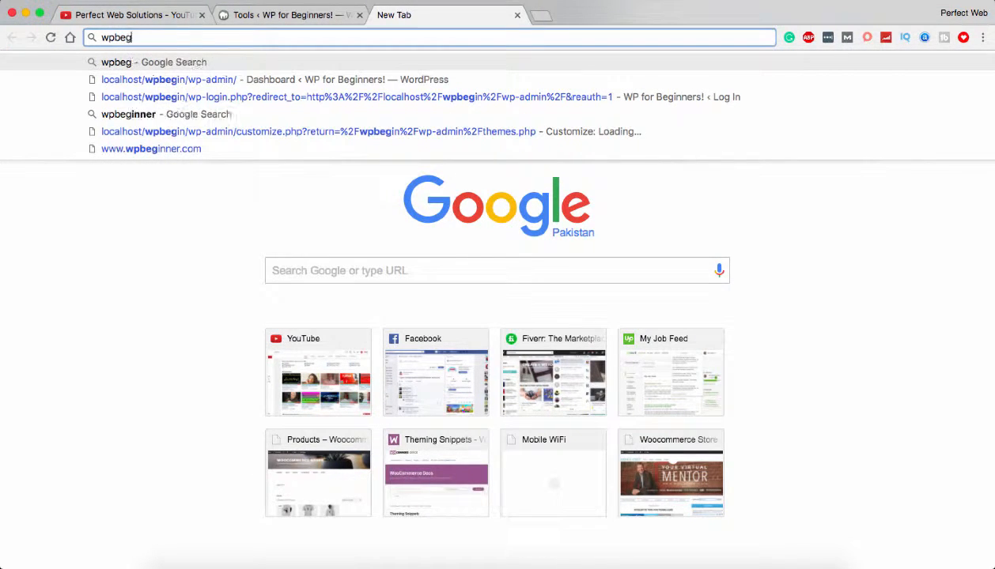
{"action": "type", "text": "inner"}
{"action": "key", "text": "Return"}
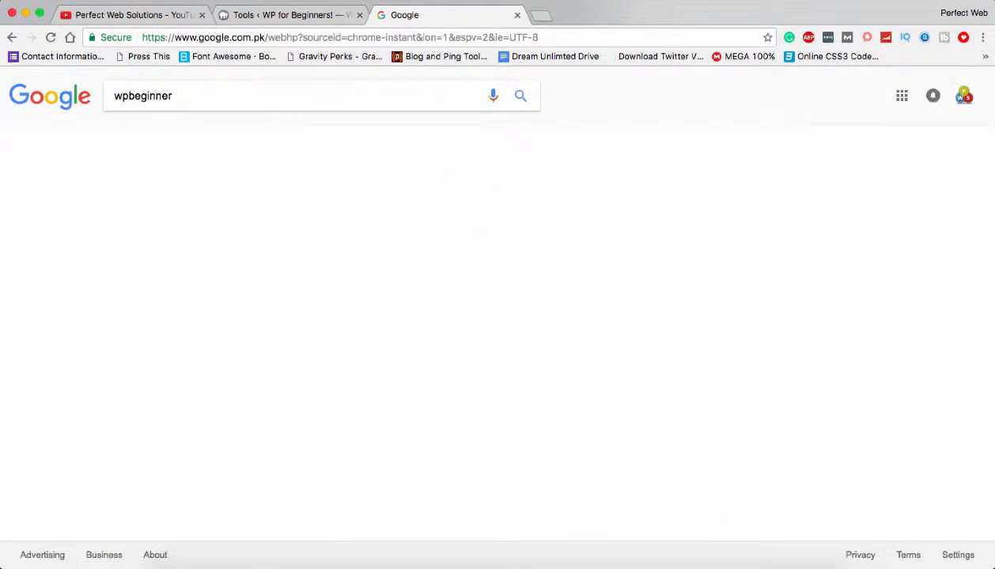
{"action": "left_click", "coordinate": [221, 195]}
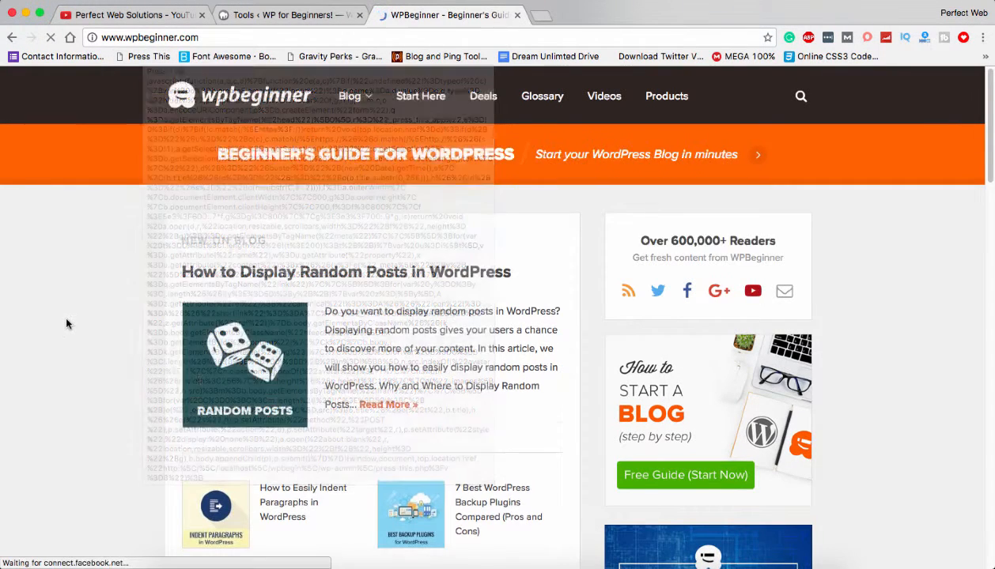
Step: Open the "How to Display Random Posts in WordPress" article from the home page and look through its opening section
{"action": "scroll", "coordinate": [67, 324], "scroll_direction": "down", "scroll_amount": 3}
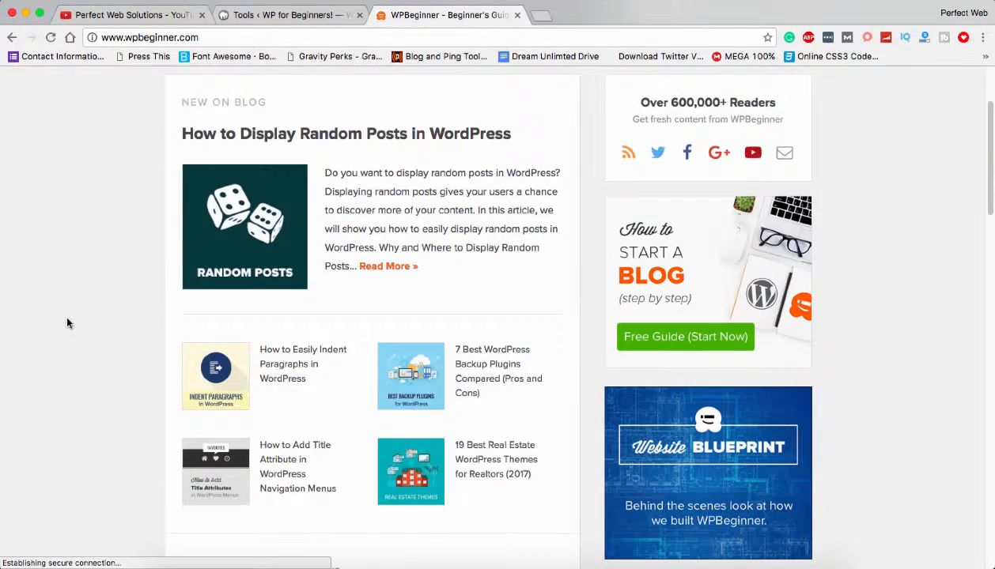
{"action": "left_click", "coordinate": [262, 133]}
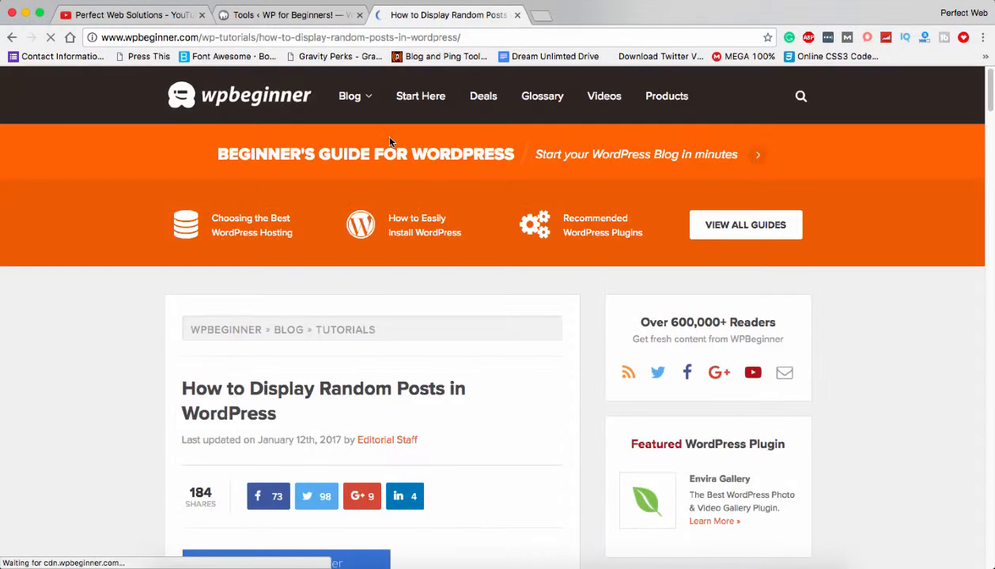
{"action": "scroll", "coordinate": [371, 337], "scroll_direction": "down", "scroll_amount": 8}
{"action": "scroll", "coordinate": [185, 91], "scroll_direction": "up", "scroll_amount": 4}
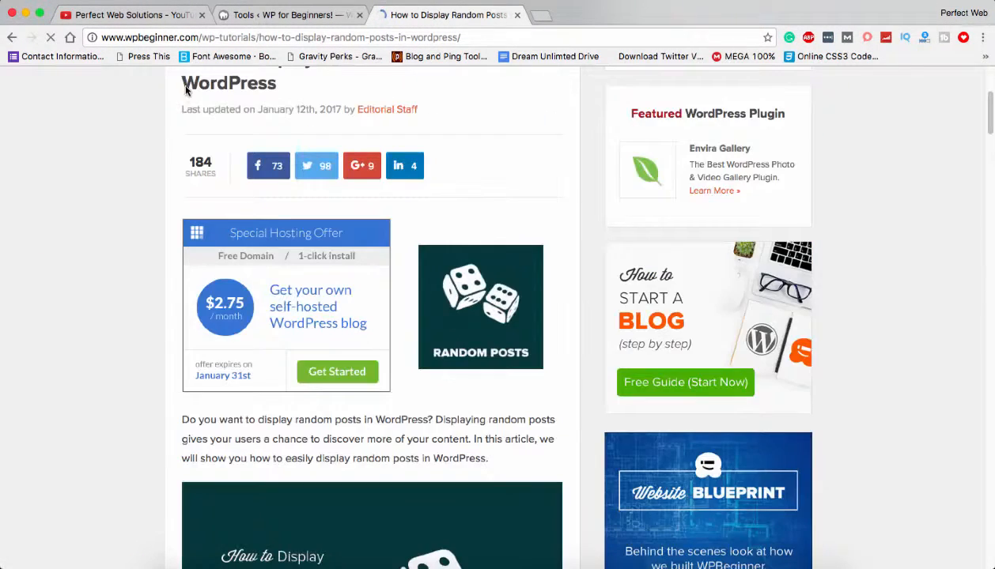
Step: Run the Press This bookmarklet on the article, review the captured title, images and quote, and close its window
{"action": "left_click", "coordinate": [141, 56]}
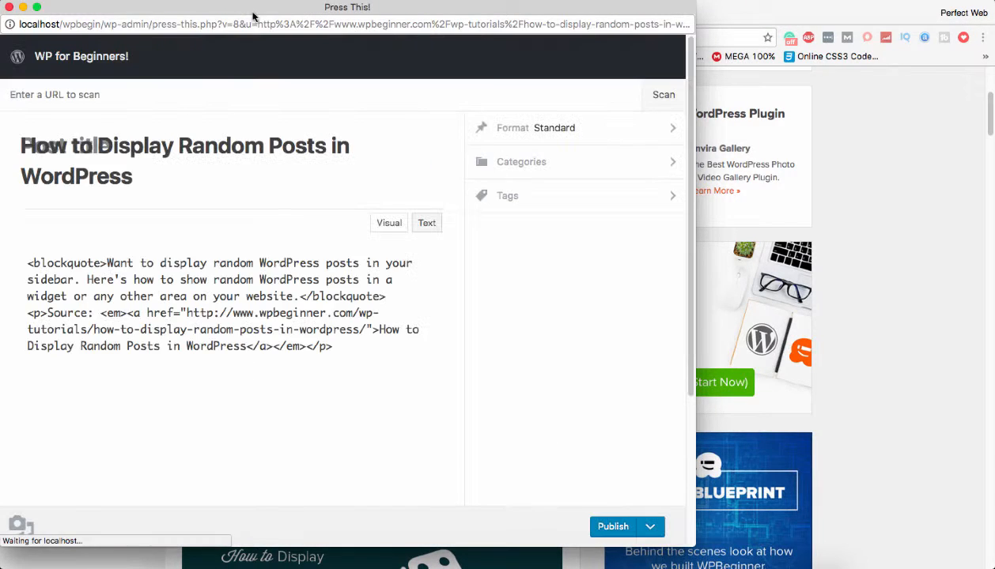
{"action": "left_click_drag", "start_coordinate": [252, 10], "coordinate": [365, 10]}
{"action": "scroll", "coordinate": [391, 299], "scroll_direction": "down", "scroll_amount": 10}
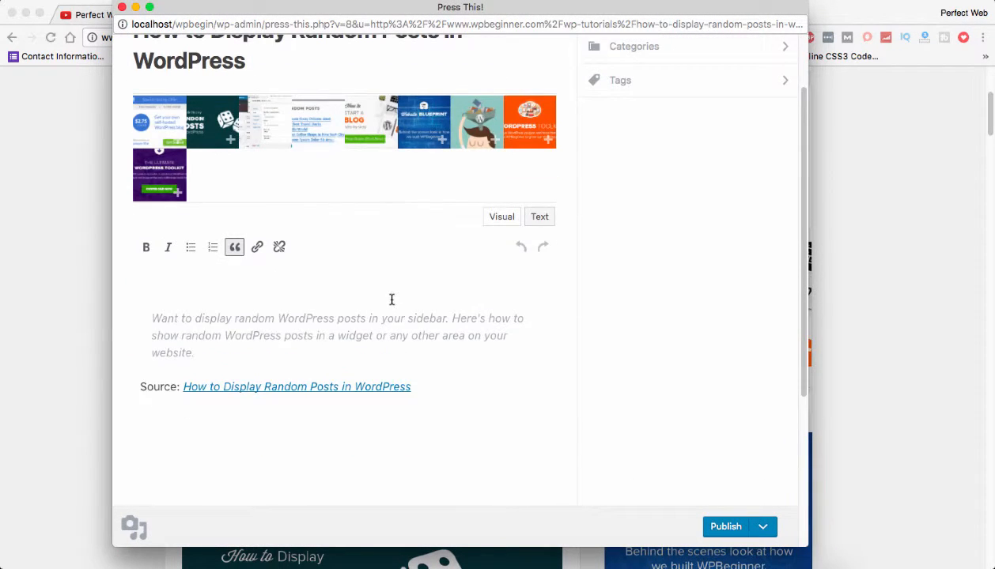
{"action": "scroll", "coordinate": [391, 298], "scroll_direction": "up", "scroll_amount": 10}
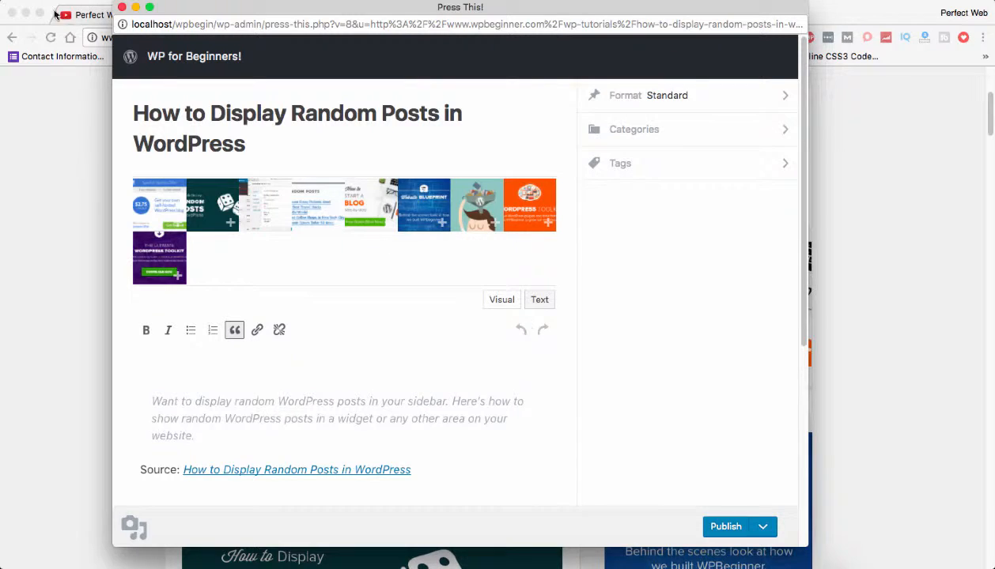
{"action": "left_click", "coordinate": [122, 6]}
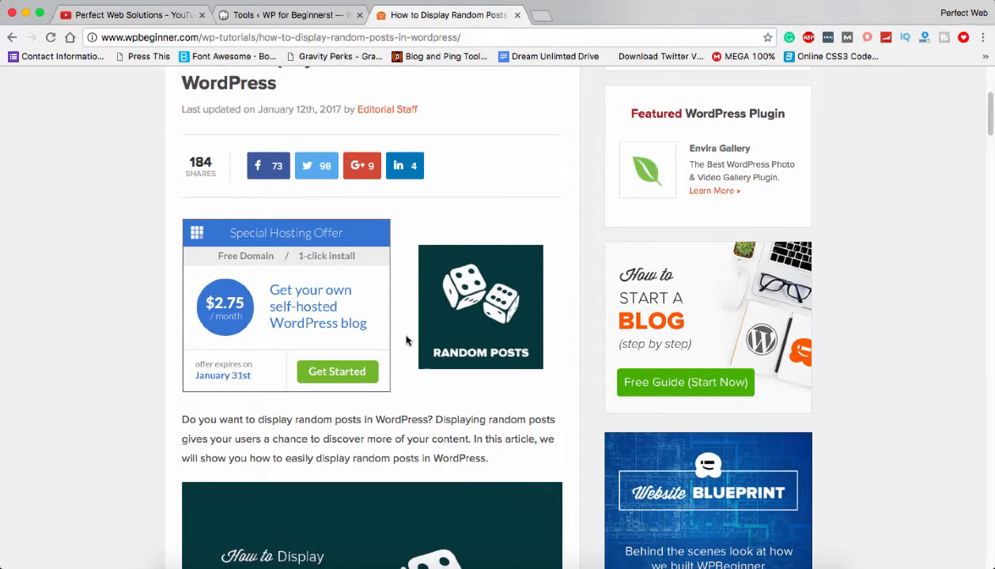
Step: Capture the random posts article with Press This again and open the resulting post in the Standard Editor
{"action": "scroll", "coordinate": [407, 338], "scroll_direction": "down", "scroll_amount": 5}
{"action": "left_click", "coordinate": [140, 58]}
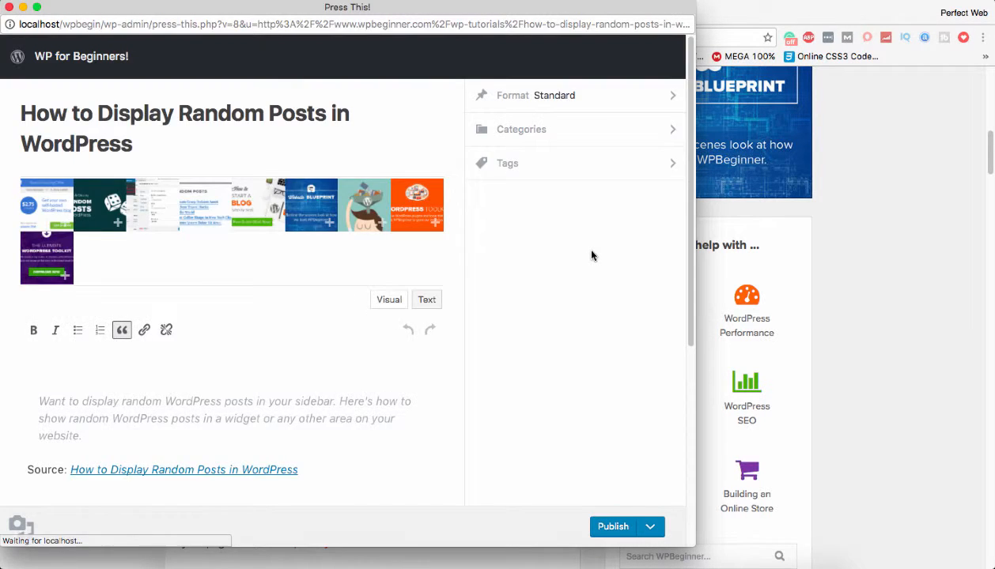
{"action": "scroll", "coordinate": [595, 257], "scroll_direction": "down", "scroll_amount": 3}
{"action": "left_click", "coordinate": [650, 527]}
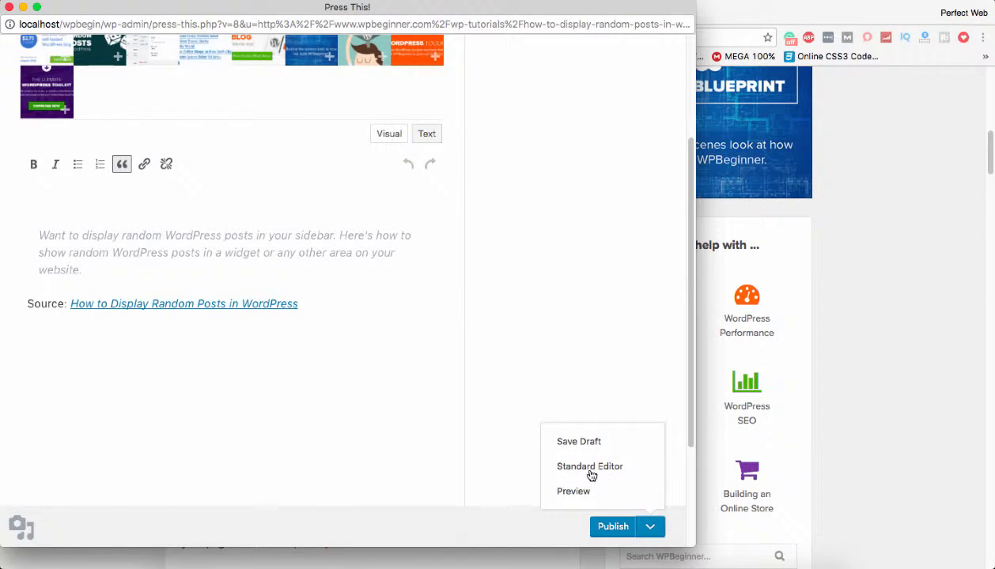
{"action": "left_click", "coordinate": [591, 469]}
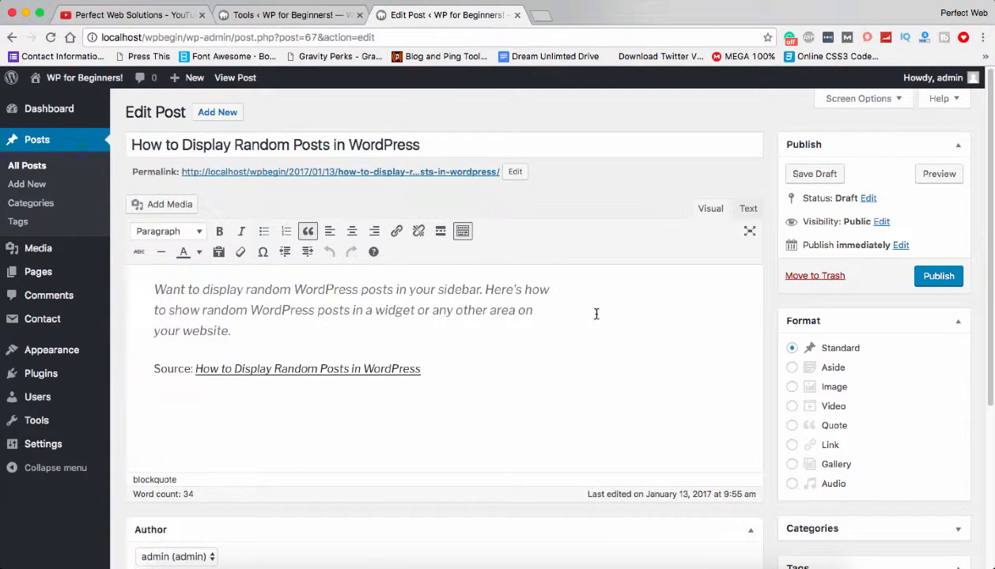
Step: Look over the captured post in the Edit Post screen, including its content, publish and format sections
{"action": "scroll", "coordinate": [593, 315], "scroll_direction": "down", "scroll_amount": 5}
{"action": "scroll", "coordinate": [593, 315], "scroll_direction": "up", "scroll_amount": 5}
{"action": "scroll", "coordinate": [607, 256], "scroll_direction": "down", "scroll_amount": 5}
{"action": "scroll", "coordinate": [606, 255], "scroll_direction": "up", "scroll_amount": 5}
{"action": "left_click", "coordinate": [306, 16]}
{"action": "left_click", "coordinate": [449, 16]}
Step: Return to the Available Tools page and review the Press This description and the Categories and Tags Converter section
{"action": "mouse_move", "coordinate": [64, 423]}
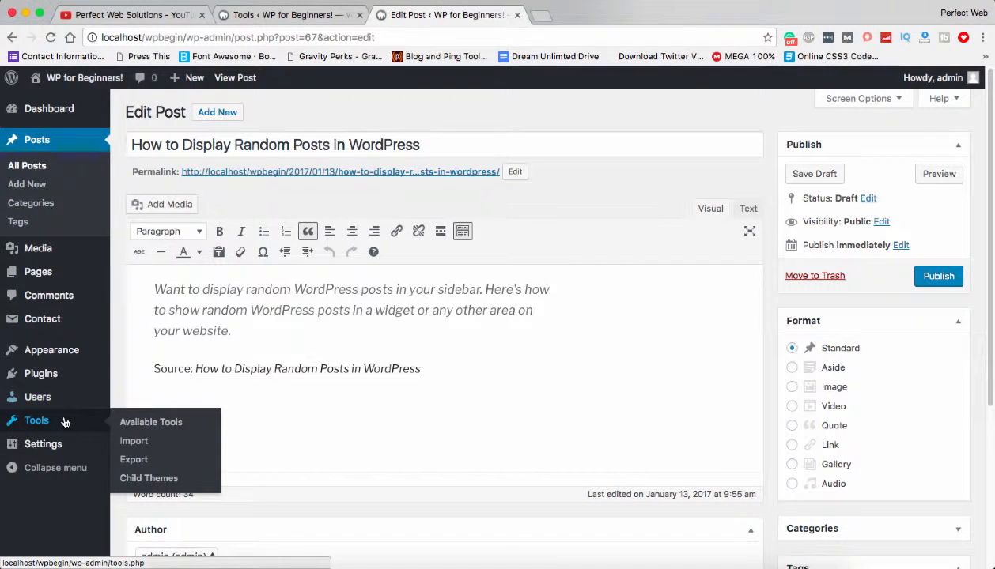
{"action": "left_click", "coordinate": [125, 422]}
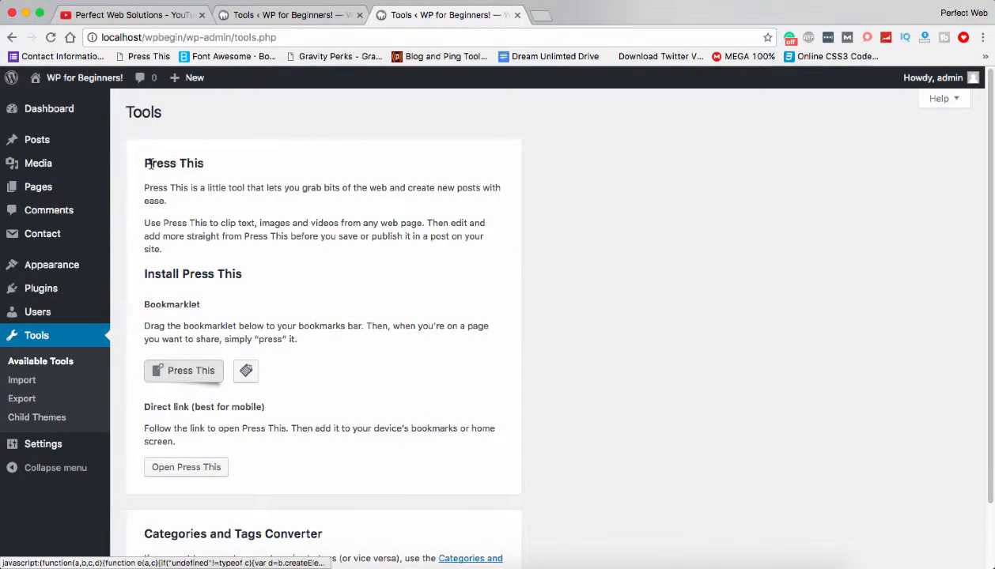
{"action": "left_click_drag", "start_coordinate": [145, 163], "coordinate": [212, 163]}
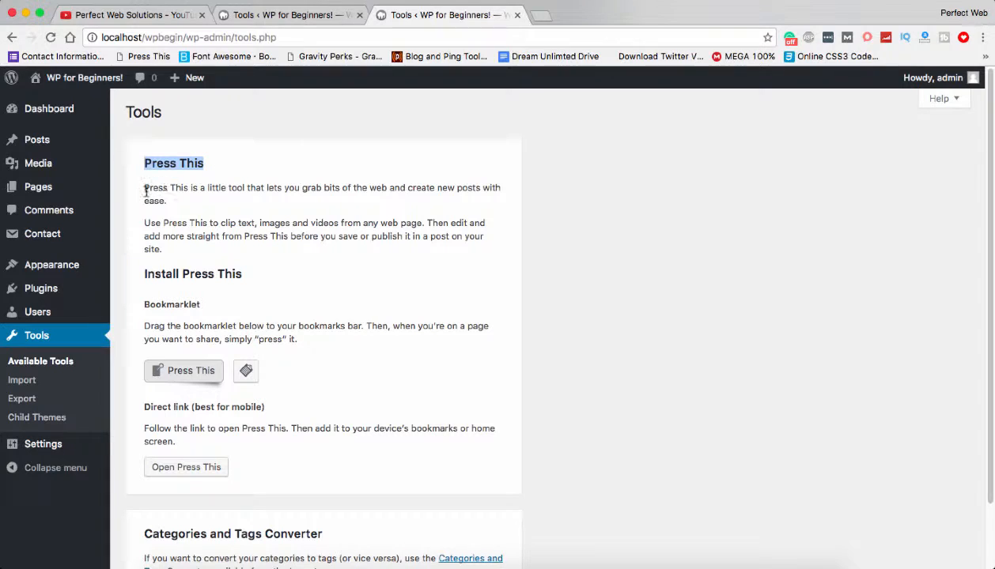
{"action": "left_click_drag", "start_coordinate": [145, 190], "coordinate": [192, 195]}
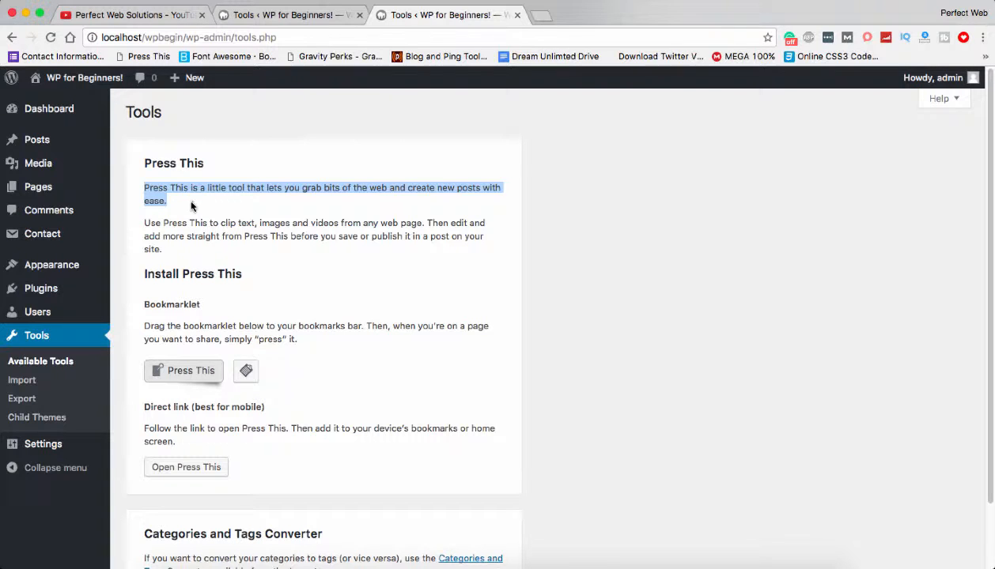
{"action": "scroll", "coordinate": [233, 208], "scroll_direction": "down", "scroll_amount": 2}
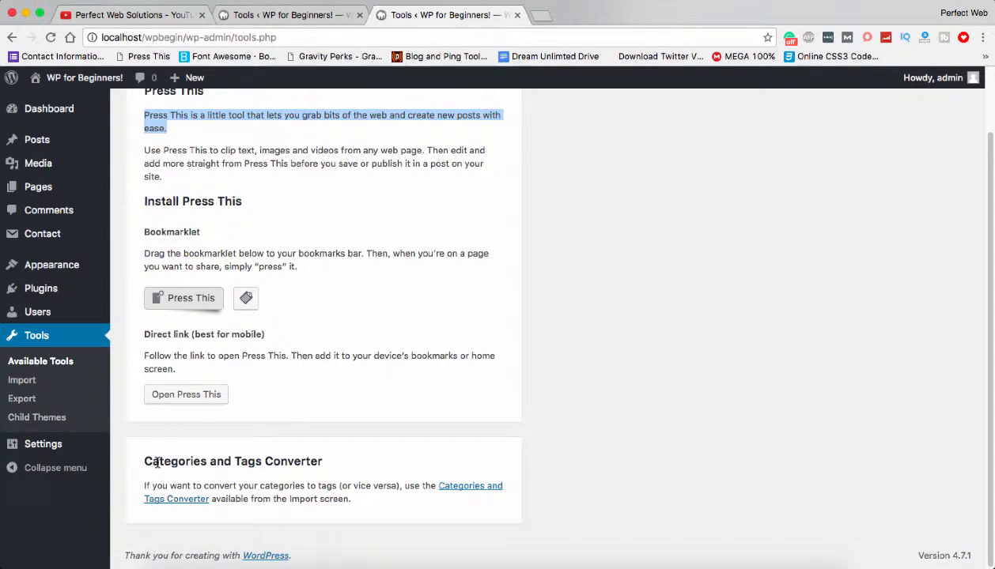
{"action": "left_click_drag", "start_coordinate": [146, 463], "coordinate": [342, 465]}
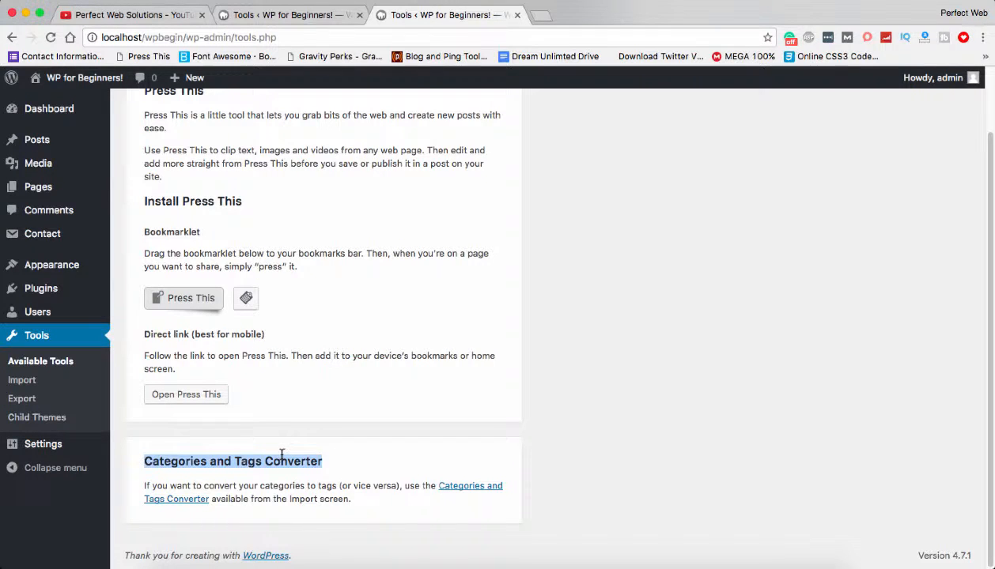
Step: Show the Import page and go through its importers, including Blogger, Blogroll, Categories and Tags Converter, LiveJournal, Movable Type, RSS and WordPress
{"action": "left_click", "coordinate": [39, 386]}
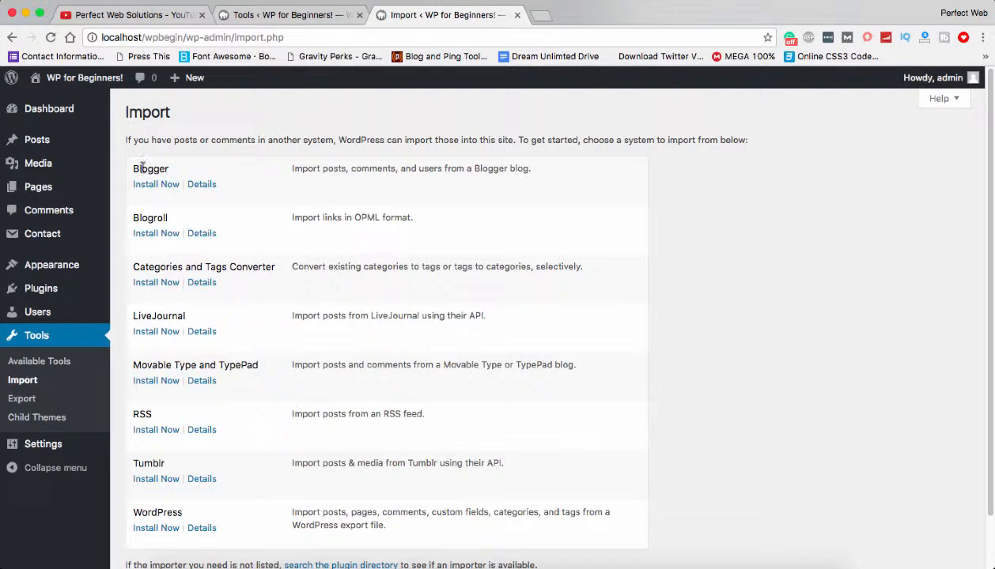
{"action": "left_click_drag", "start_coordinate": [133, 169], "coordinate": [180, 170]}
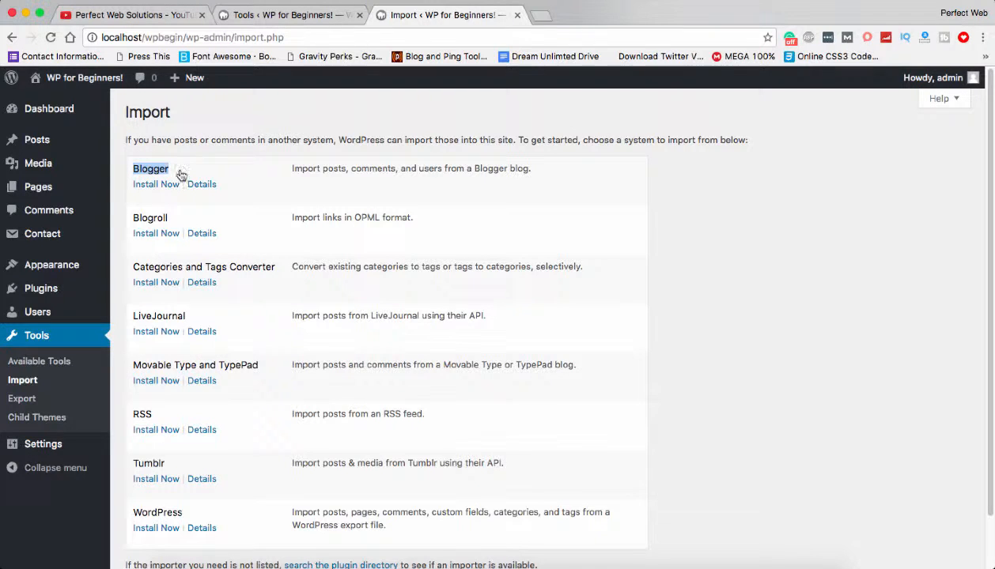
{"action": "left_click_drag", "start_coordinate": [132, 218], "coordinate": [182, 215]}
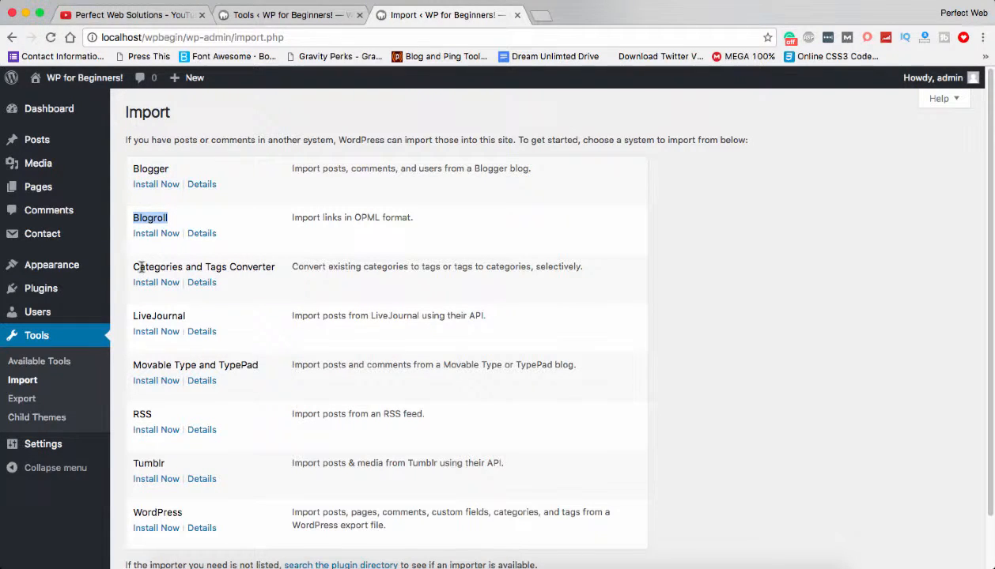
{"action": "left_click_drag", "start_coordinate": [134, 267], "coordinate": [314, 267]}
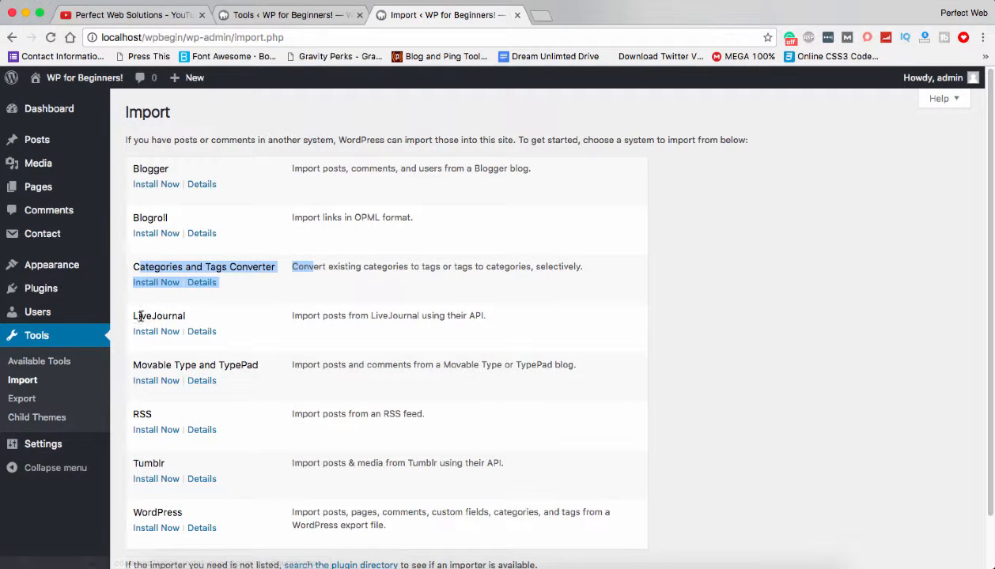
{"action": "left_click_drag", "start_coordinate": [133, 316], "coordinate": [215, 315]}
{"action": "left_click_drag", "start_coordinate": [134, 357], "coordinate": [269, 364]}
{"action": "scroll", "coordinate": [269, 364], "scroll_direction": "down", "scroll_amount": 2}
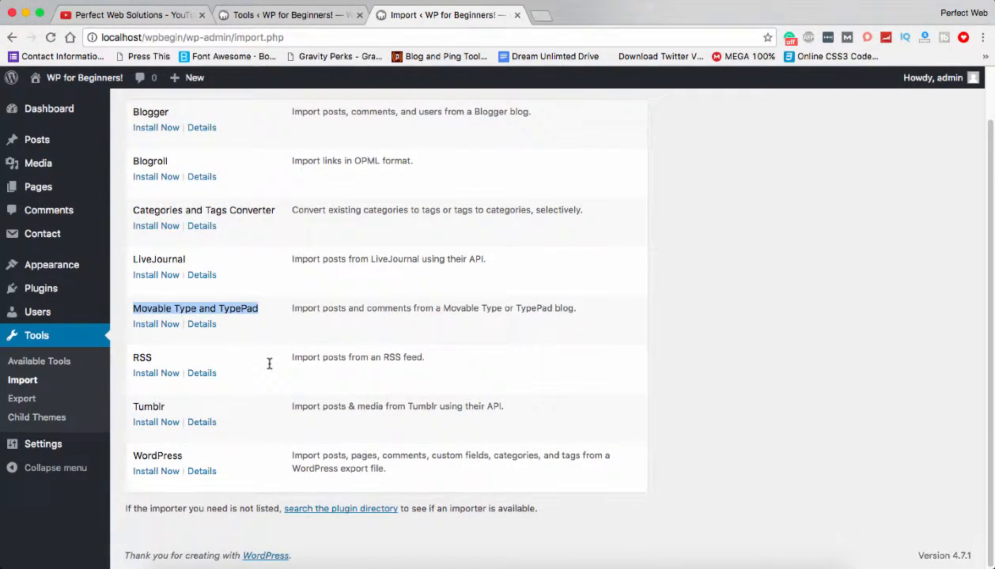
{"action": "left_click_drag", "start_coordinate": [133, 357], "coordinate": [164, 358]}
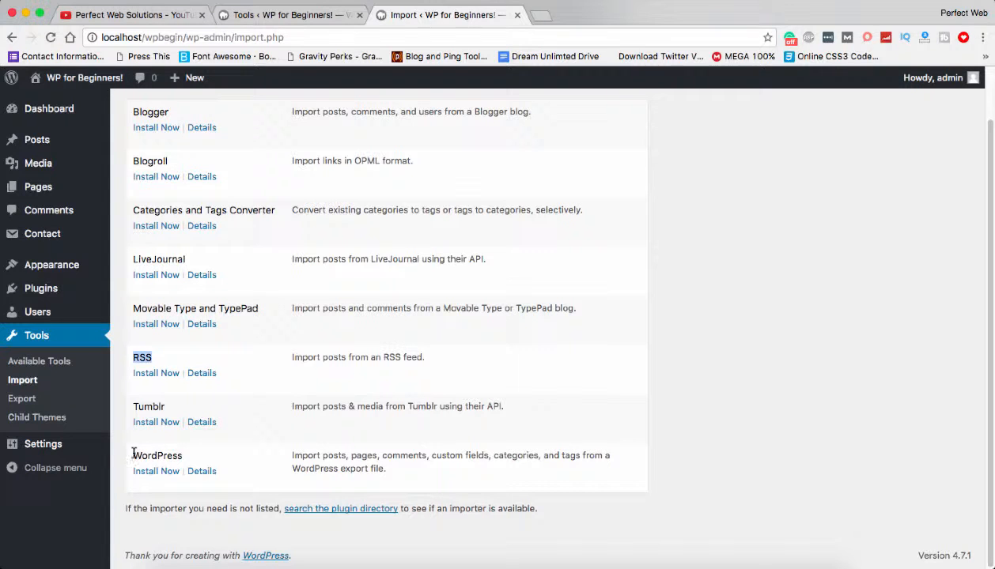
{"action": "left_click_drag", "start_coordinate": [132, 455], "coordinate": [209, 453]}
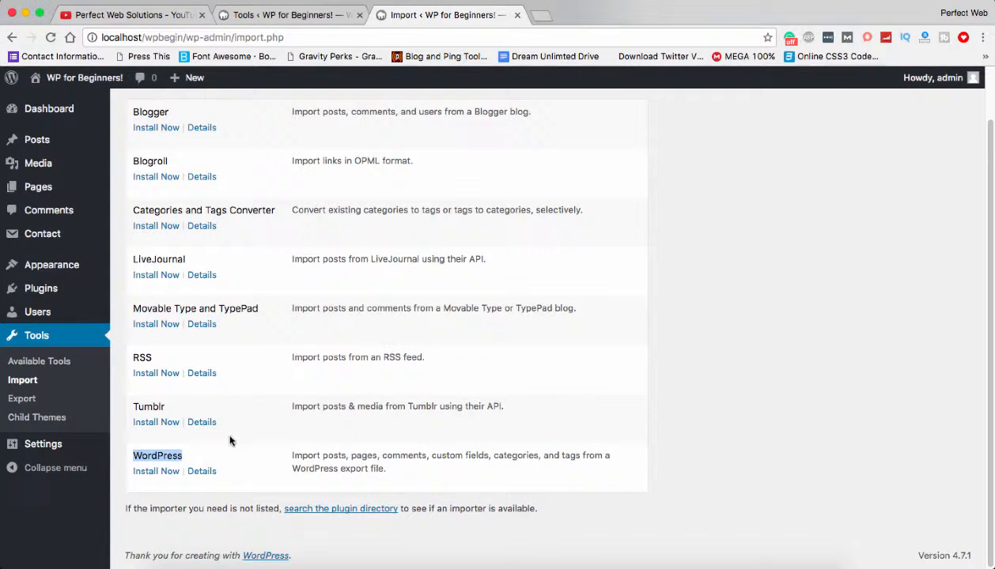
Step: Review the Export page's content choices and go back to the WordPress importer on the Import page
{"action": "left_click", "coordinate": [24, 399]}
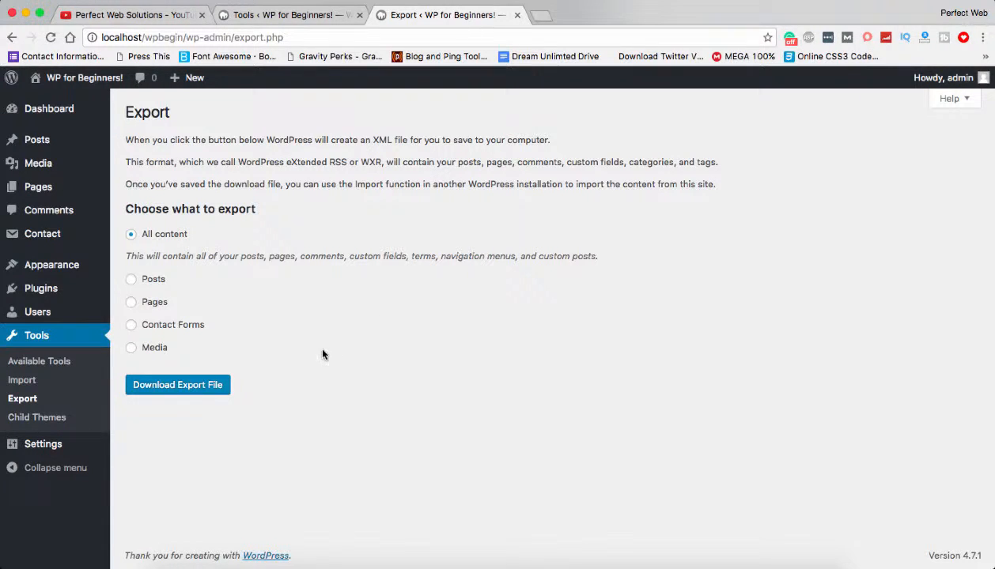
{"action": "left_click", "coordinate": [24, 380]}
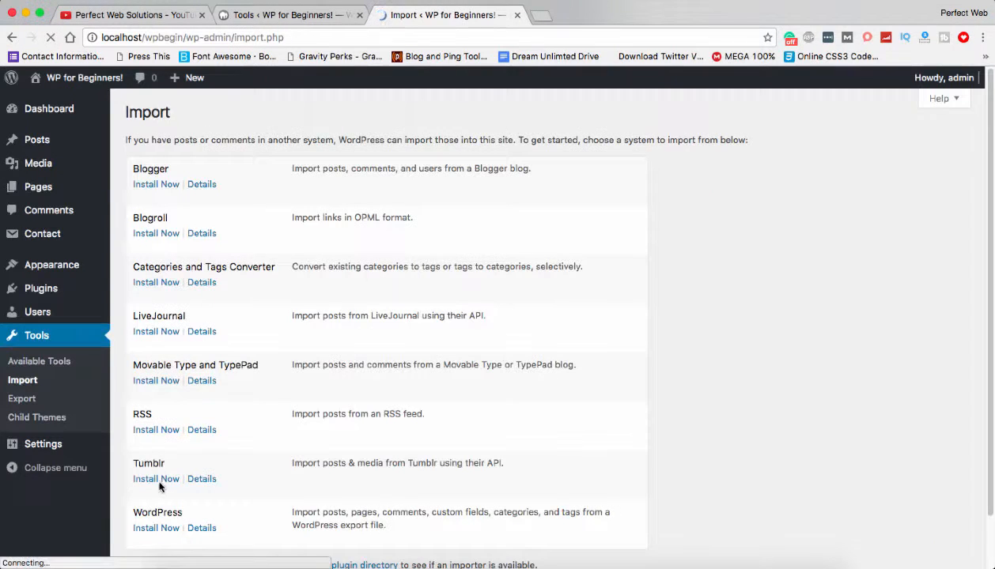
{"action": "left_click_drag", "start_coordinate": [140, 513], "coordinate": [197, 512]}
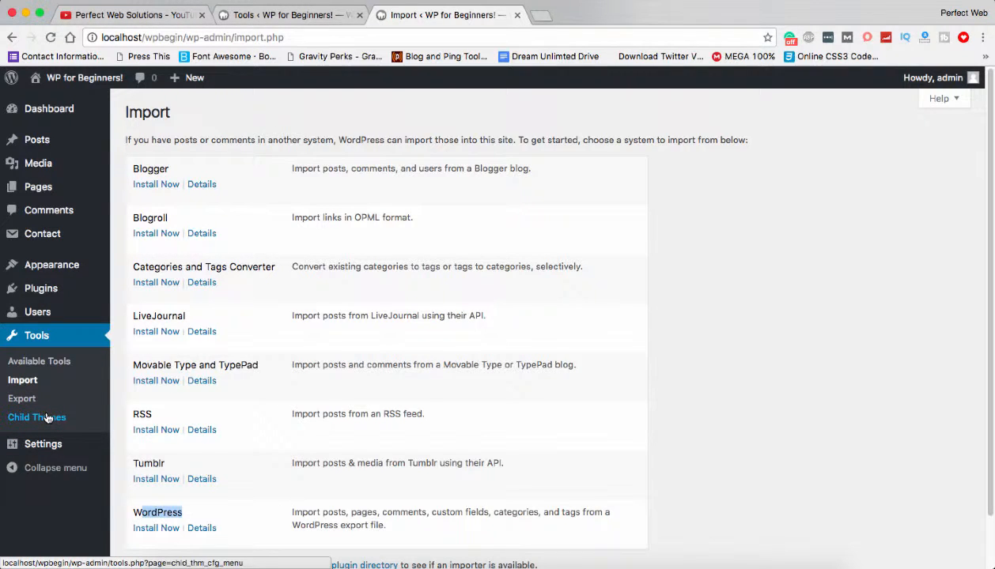
Step: Deactivate the Child Theme Configurator plugin and check which entries the Tools section offers
{"action": "mouse_move", "coordinate": [47, 289]}
{"action": "left_click", "coordinate": [119, 286]}
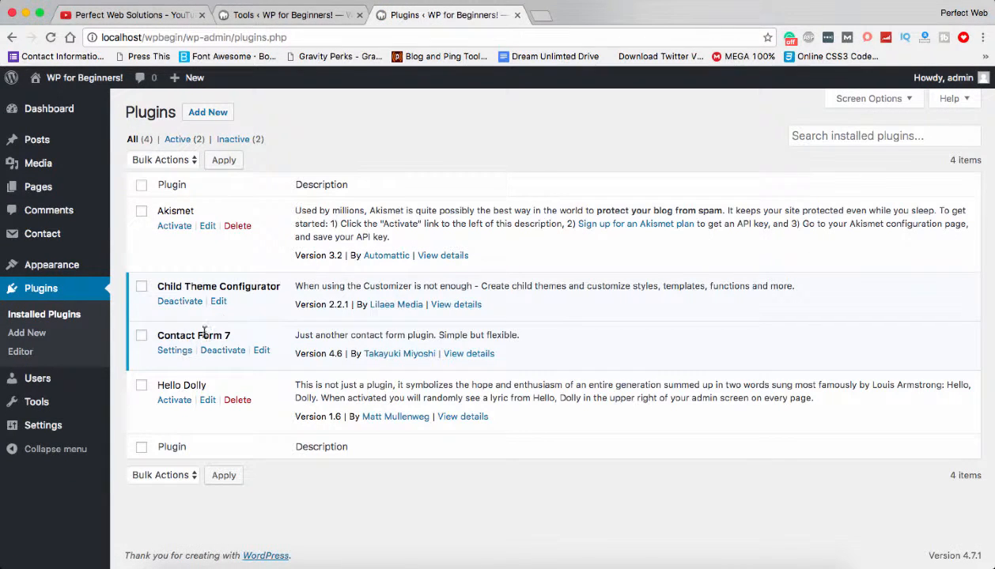
{"action": "left_click", "coordinate": [168, 301]}
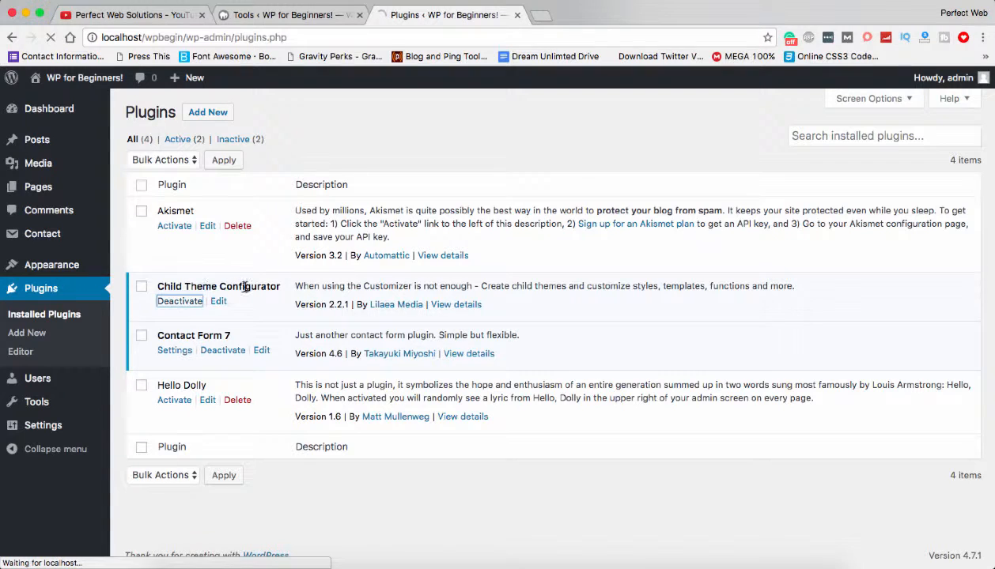
{"action": "mouse_move", "coordinate": [94, 402]}
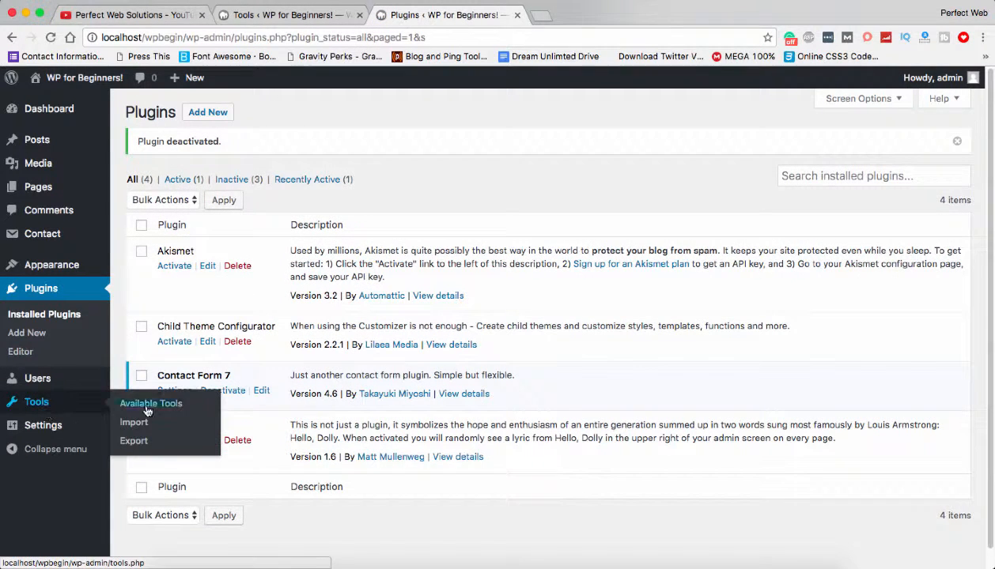
Step: Show the site's General Settings and examine the Site Title setting
{"action": "left_click", "coordinate": [58, 430]}
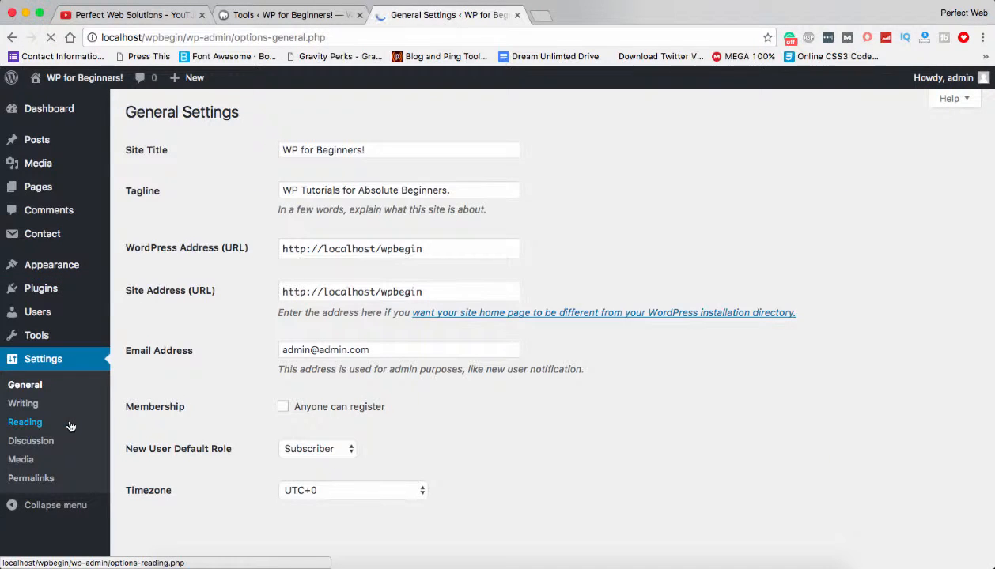
{"action": "left_click", "coordinate": [71, 428]}
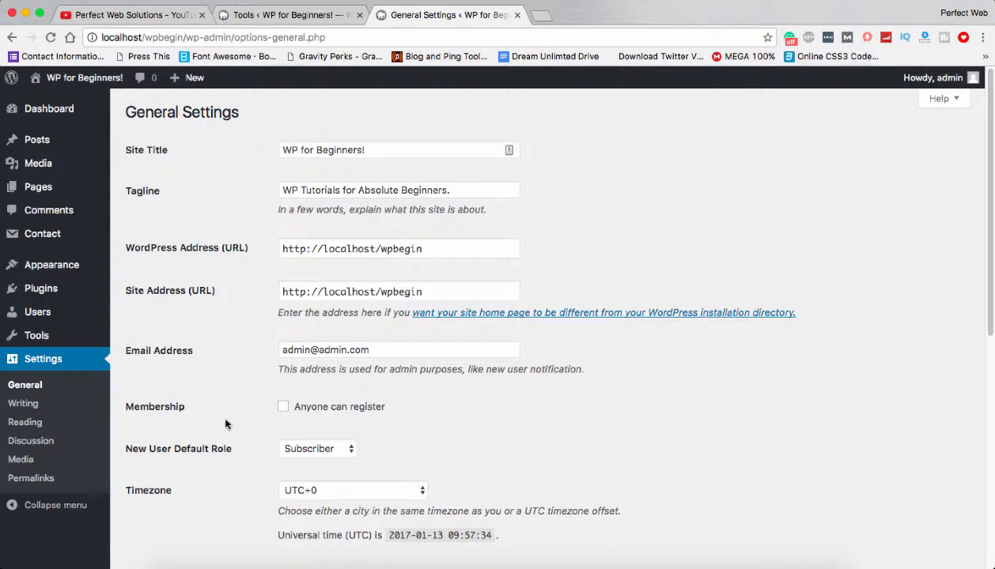
{"action": "left_click_drag", "start_coordinate": [127, 151], "coordinate": [170, 153]}
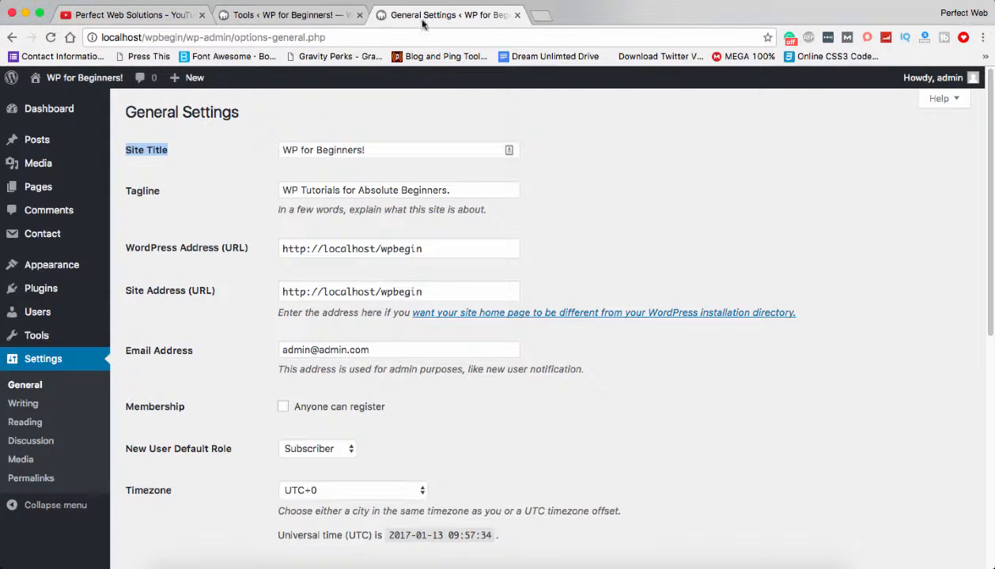
Step: Open the site's home page in a new tab to check its title, and return to the Tagline field in General Settings
{"action": "mouse_move", "coordinate": [84, 77]}
{"action": "right_click", "coordinate": [98, 105]}
{"action": "left_click", "coordinate": [107, 105]}
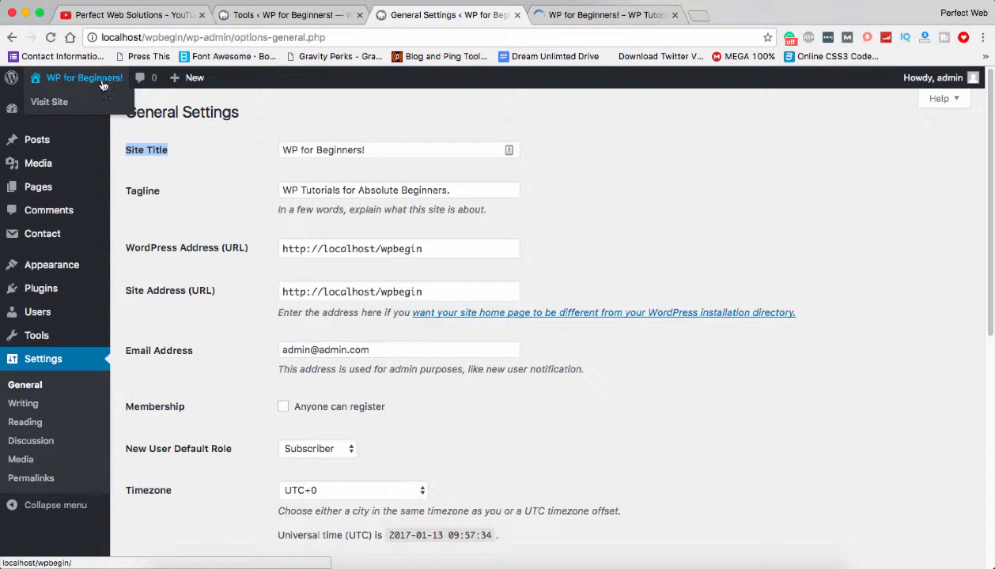
{"action": "left_click", "coordinate": [564, 14]}
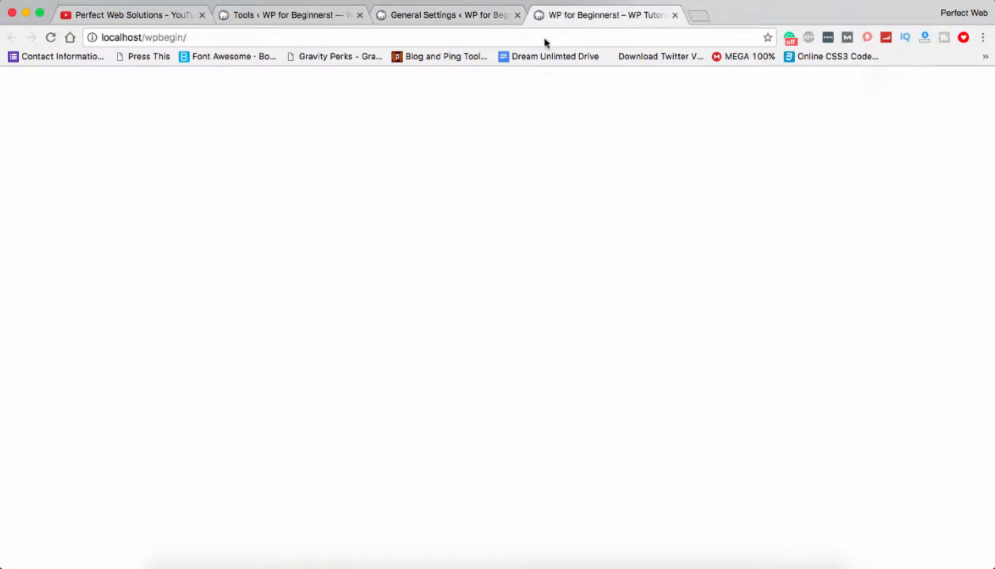
{"action": "left_click", "coordinate": [437, 16]}
{"action": "left_click", "coordinate": [463, 190]}
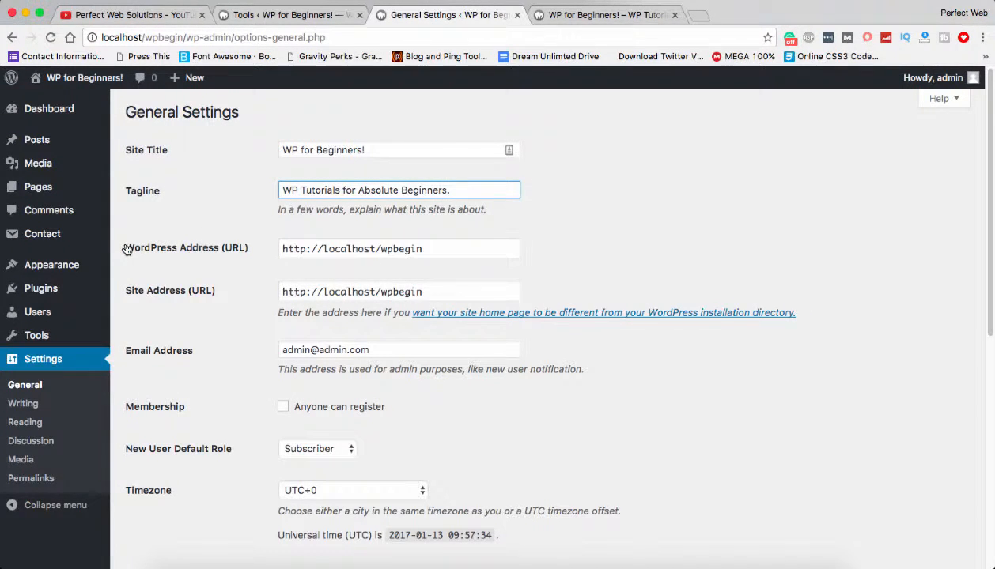
Step: Examine the WordPress Address (URL) and Site Address (URL) settings on the General Settings page
{"action": "left_click_drag", "start_coordinate": [124, 247], "coordinate": [235, 291]}
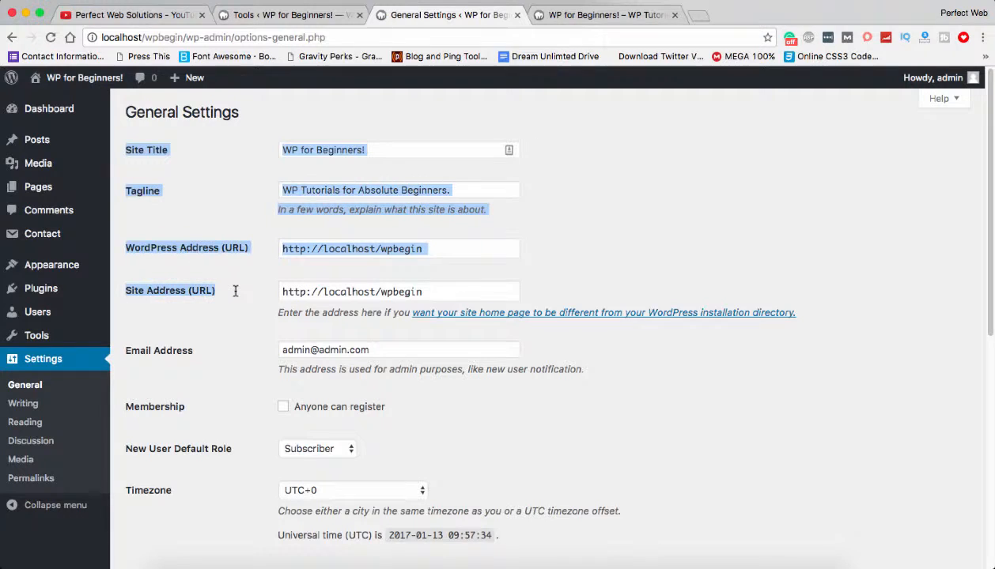
{"action": "left_click", "coordinate": [235, 292]}
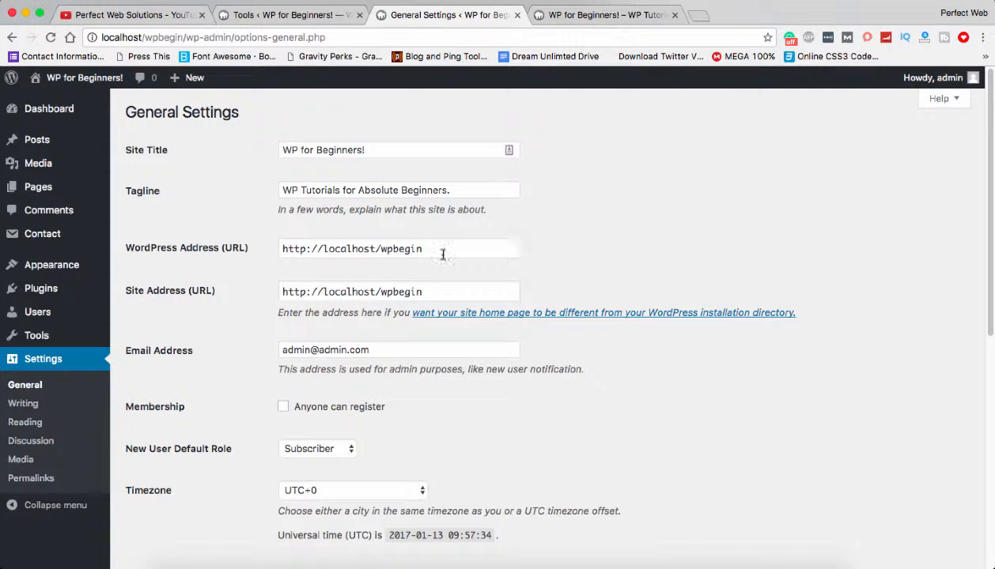
{"action": "left_click_drag", "start_coordinate": [440, 249], "coordinate": [274, 249]}
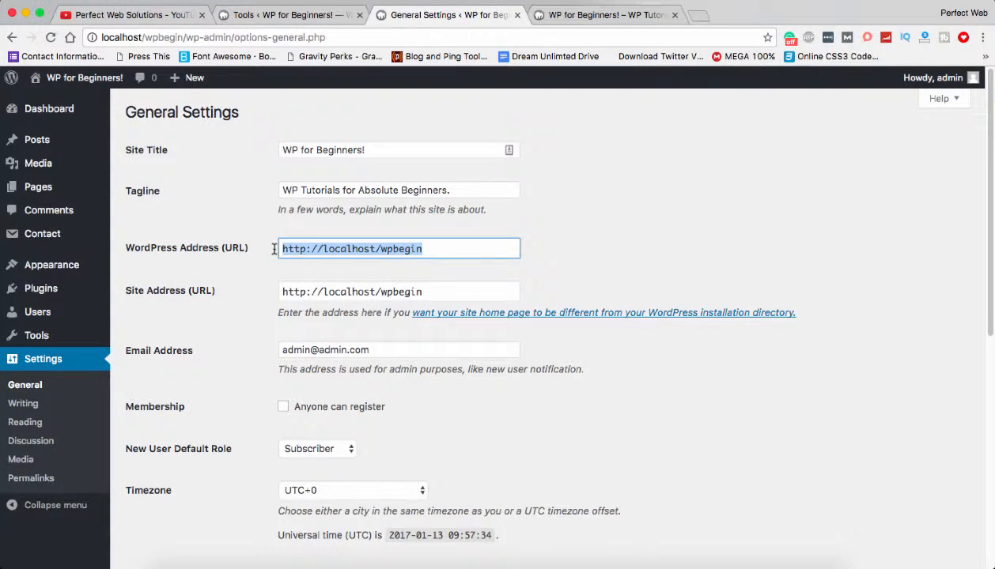
{"action": "left_click", "coordinate": [432, 251]}
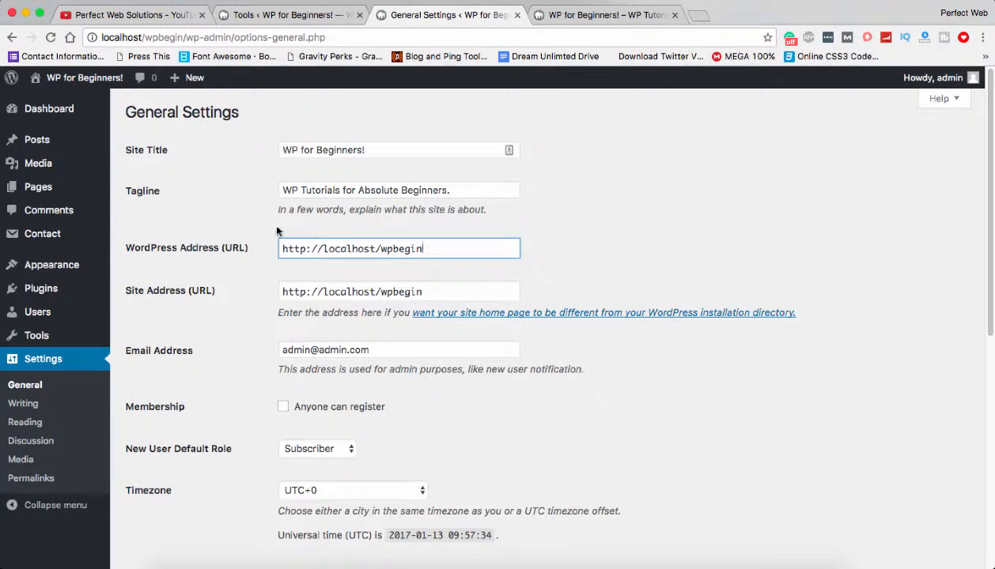
{"action": "left_click", "coordinate": [128, 245]}
{"action": "left_click_drag", "start_coordinate": [129, 245], "coordinate": [211, 306]}
{"action": "left_click", "coordinate": [139, 261]}
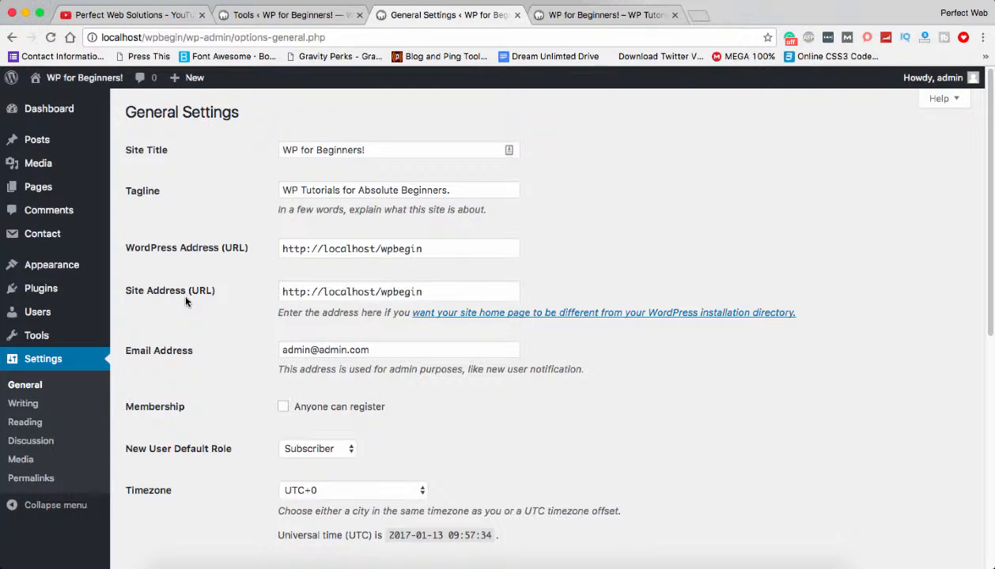
{"action": "left_click", "coordinate": [431, 249]}
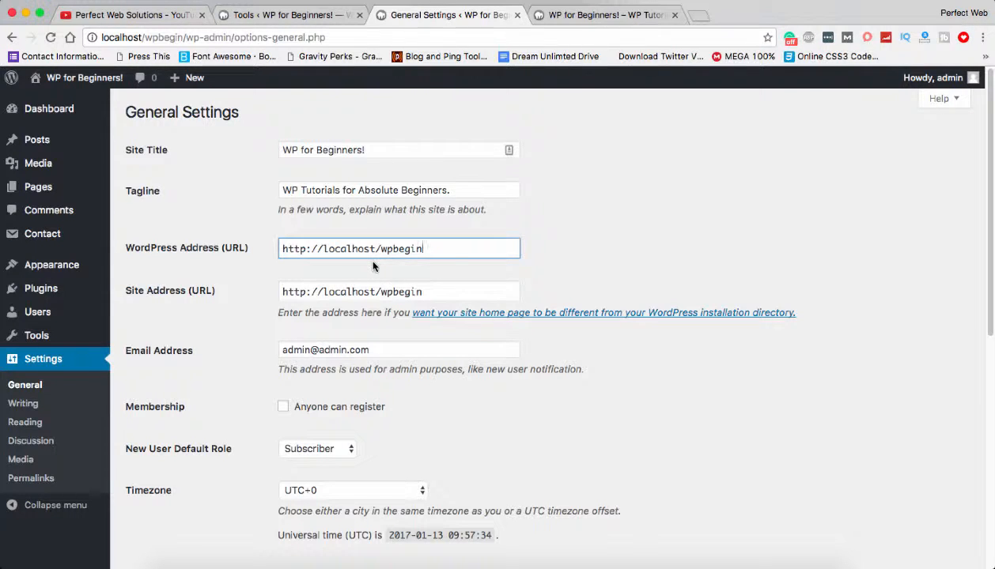
Step: Examine the Email Address setting used for admin notifications
{"action": "scroll", "coordinate": [252, 295], "scroll_direction": "down", "scroll_amount": 1}
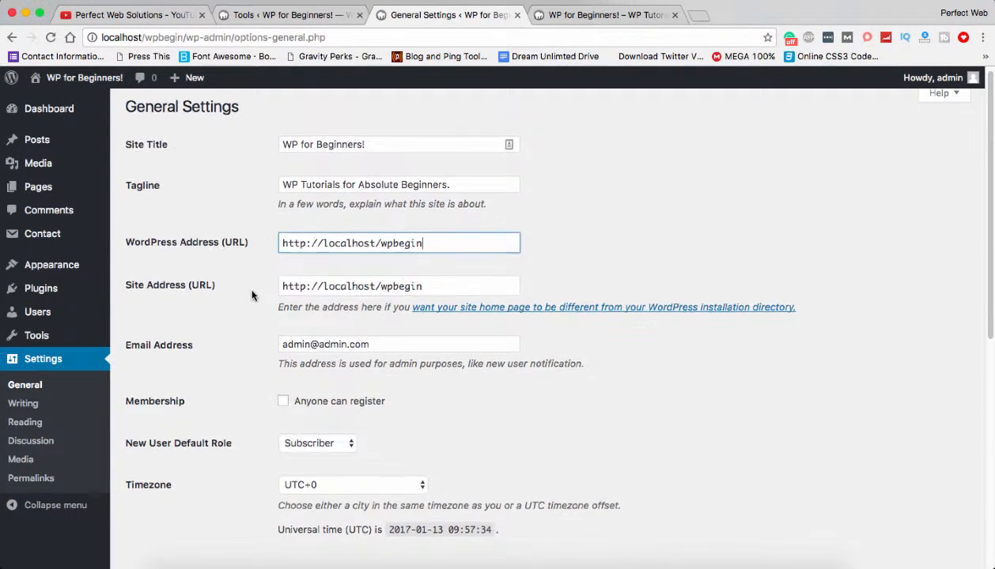
{"action": "scroll", "coordinate": [251, 293], "scroll_direction": "down", "scroll_amount": 2}
{"action": "triple_click", "coordinate": [382, 324]}
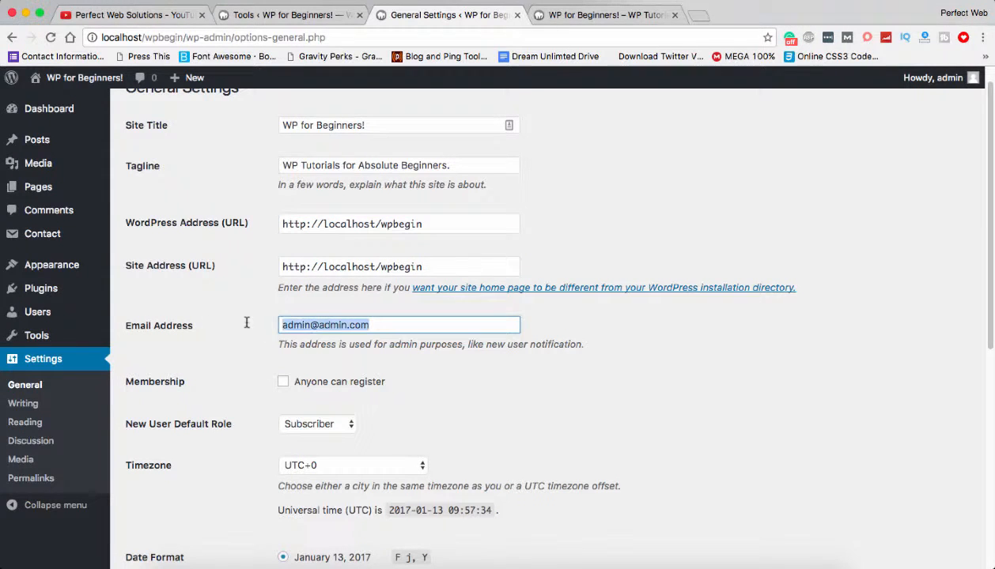
{"action": "scroll", "coordinate": [246, 323], "scroll_direction": "down", "scroll_amount": 3}
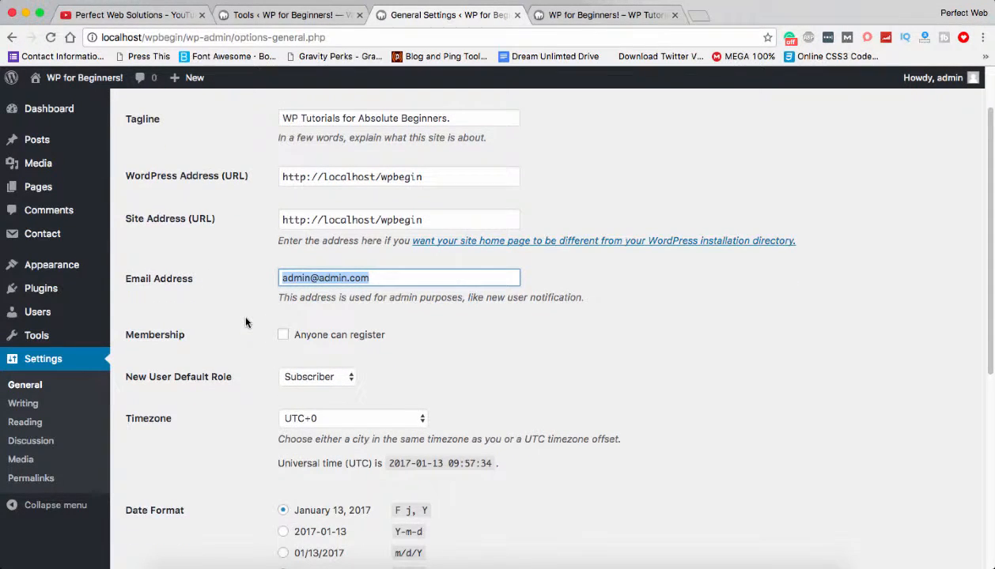
Step: Review the Membership setting and how users are added manually, and enable Anyone can register
{"action": "left_click_drag", "start_coordinate": [134, 334], "coordinate": [205, 340]}
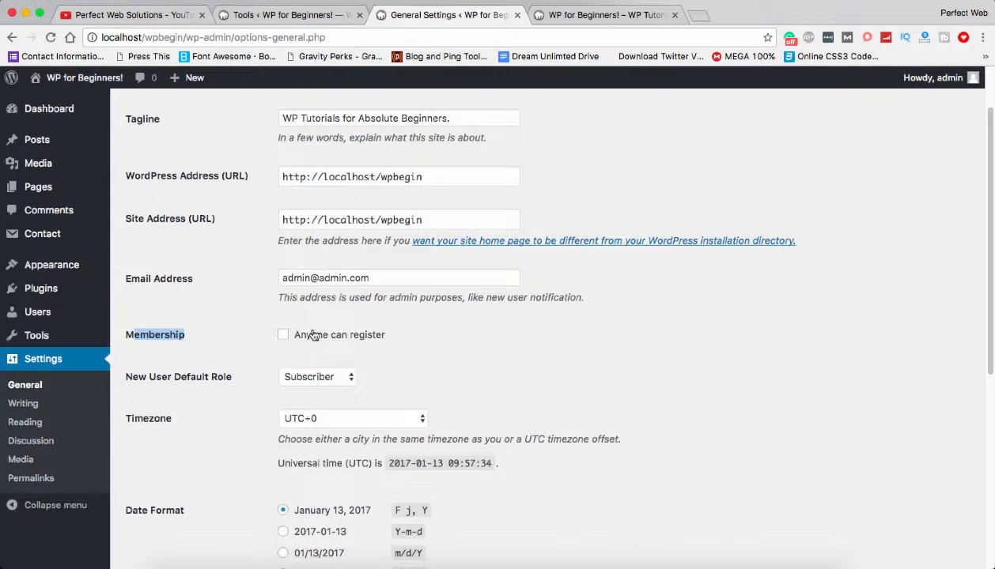
{"action": "left_click", "coordinate": [242, 327]}
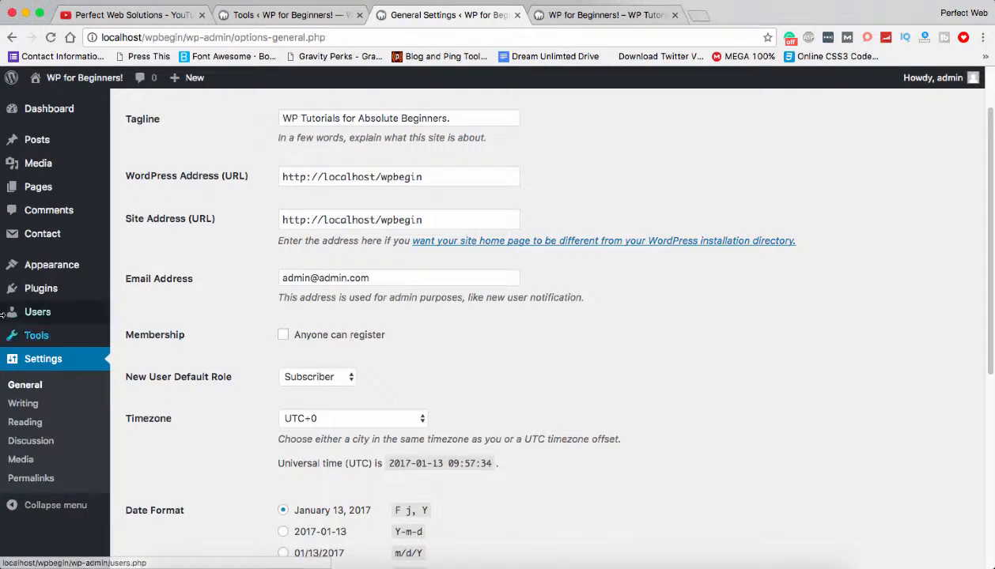
{"action": "mouse_move", "coordinate": [49, 316]}
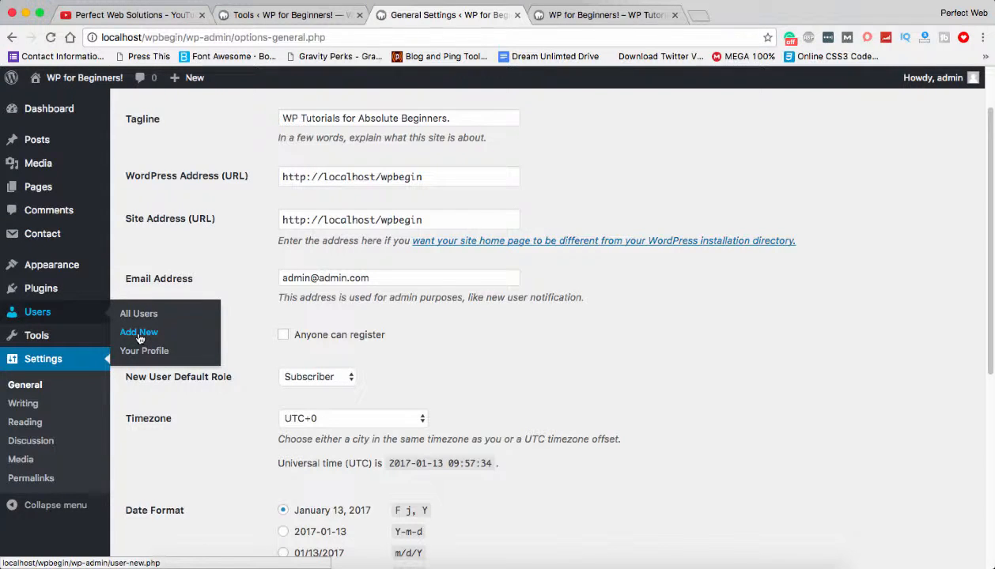
{"action": "left_click", "coordinate": [284, 337]}
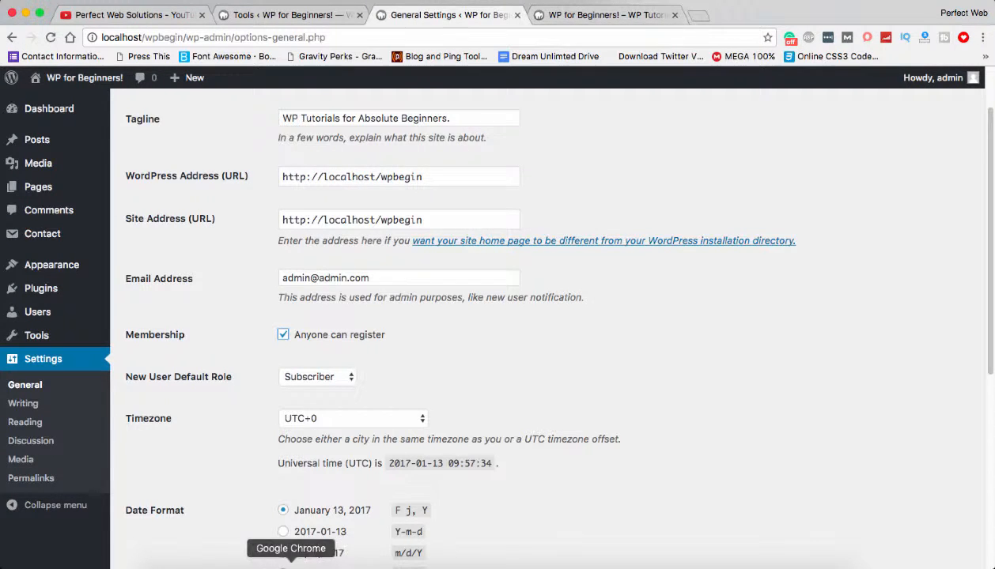
Step: Open an incognito window and load the site's admin login page at localhost/wpbegin/wp-admin
{"action": "right_click", "coordinate": [292, 563]}
{"action": "left_click", "coordinate": [323, 468]}
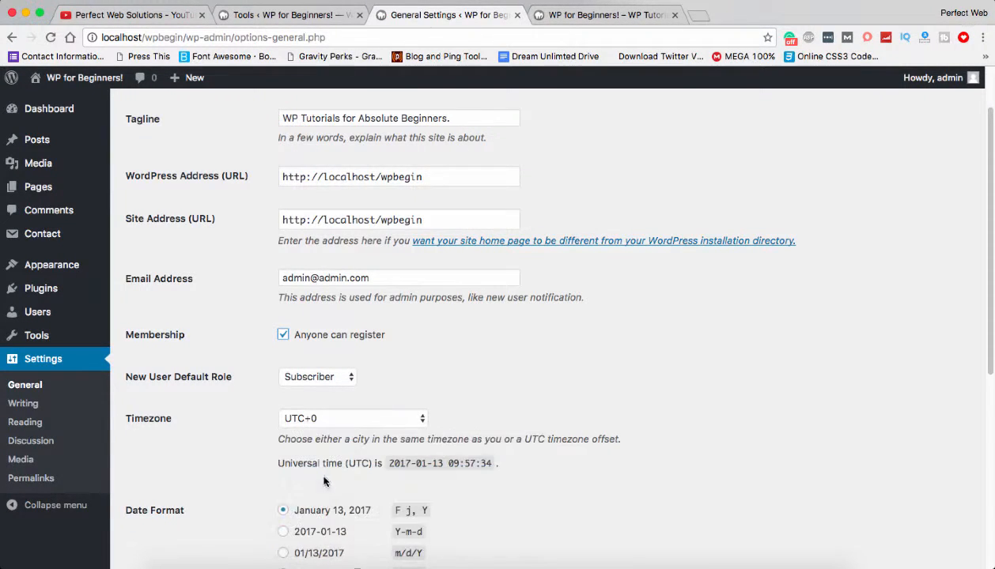
{"action": "type", "text": "locla"}
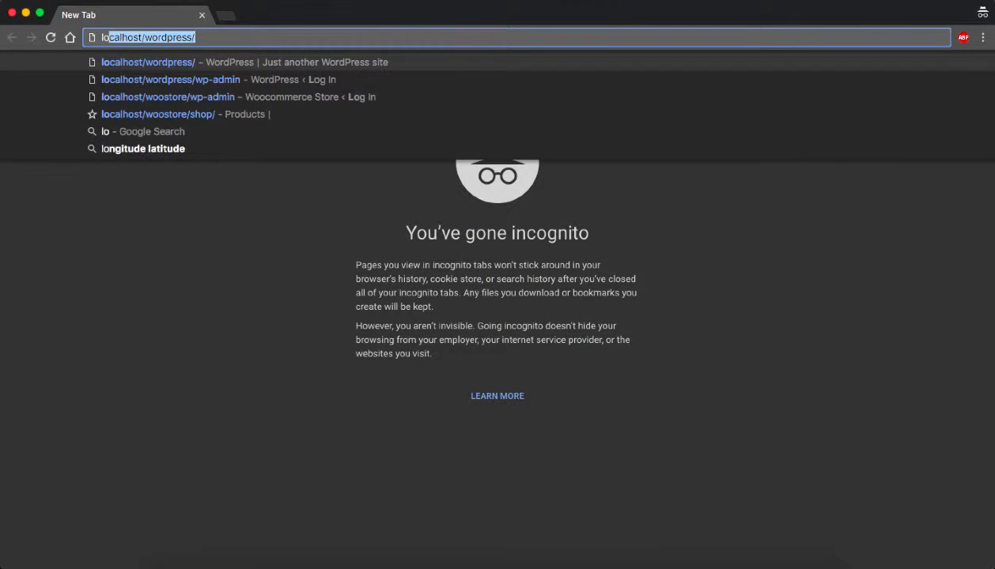
{"action": "key", "text": "BackSpace"}
{"action": "key", "text": "BackSpace"}
{"action": "type", "text": "alhost/"}
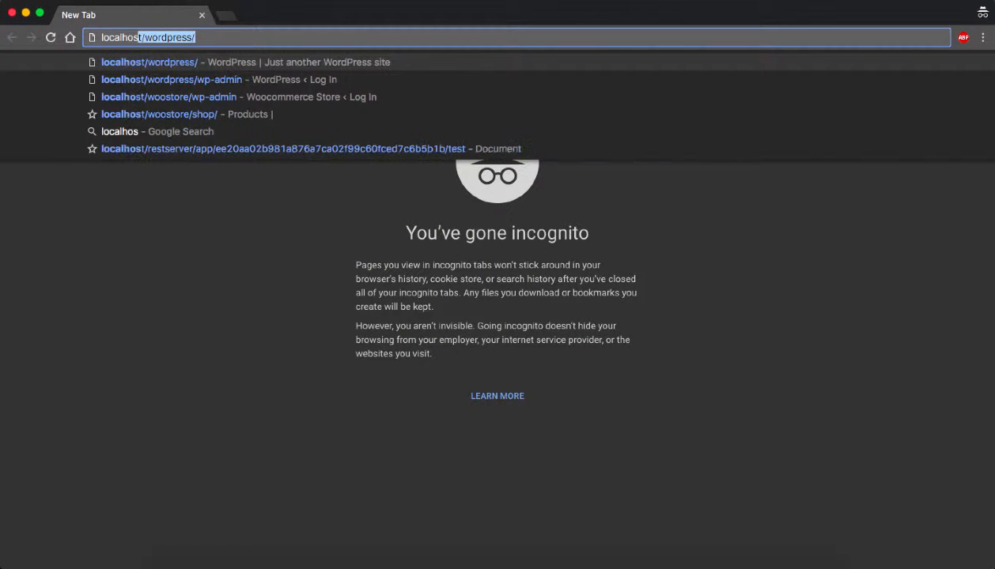
{"action": "type", "text": "wpb"}
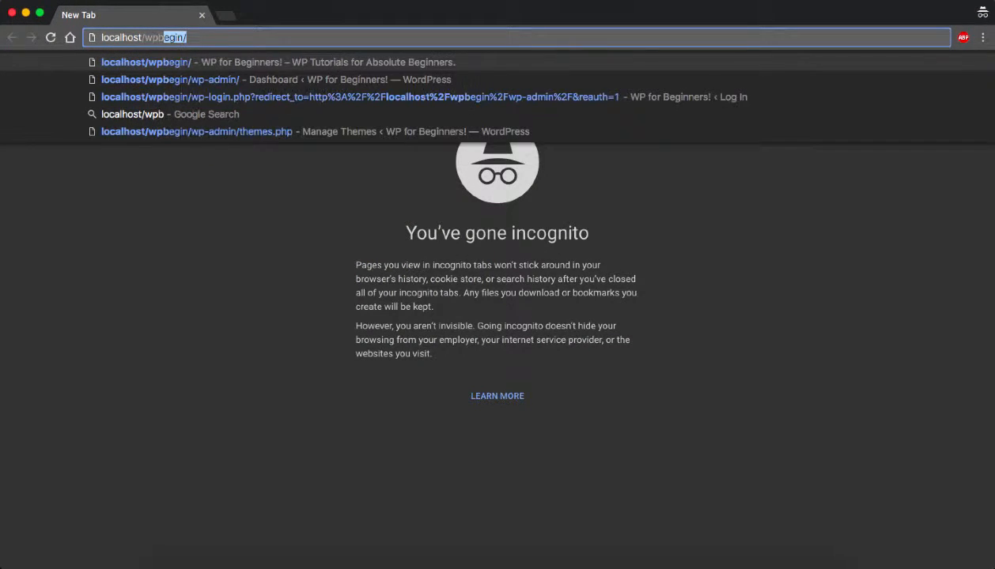
{"action": "type", "text": "egin/w"}
{"action": "key", "text": "Return"}
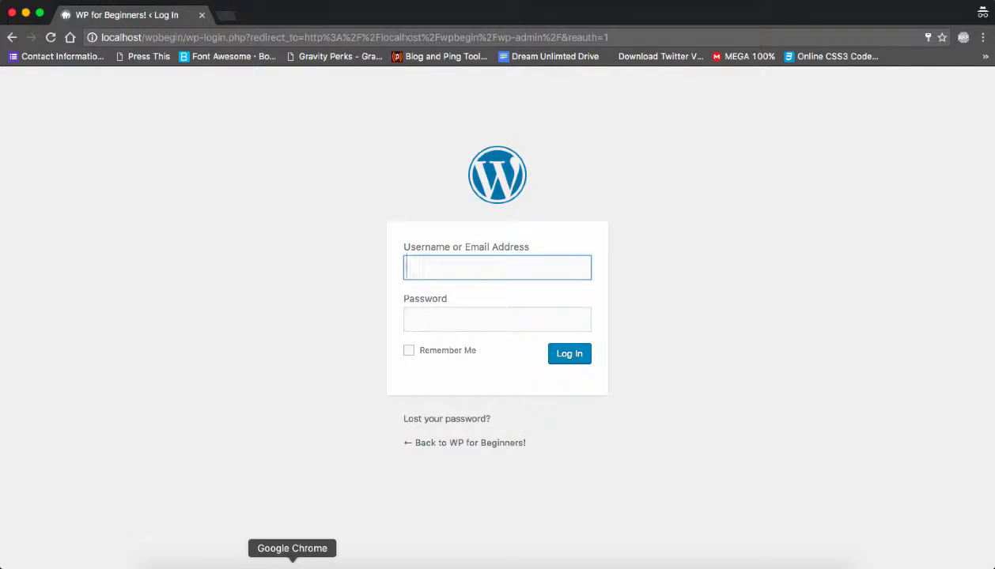
Step: Return to the General Settings window, keep Subscriber as the New User Default Role and save the changes
{"action": "right_click", "coordinate": [293, 563]}
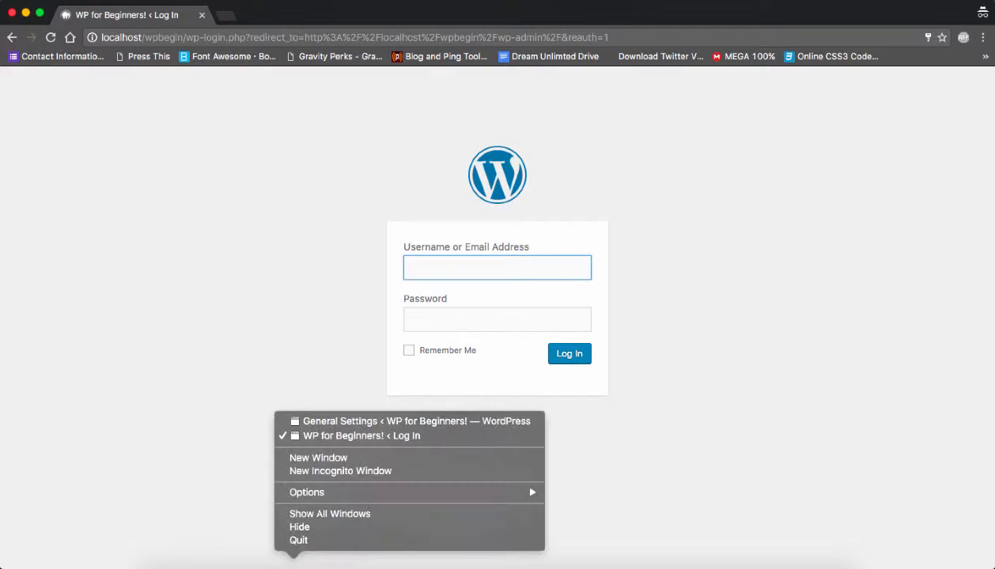
{"action": "left_click", "coordinate": [317, 421]}
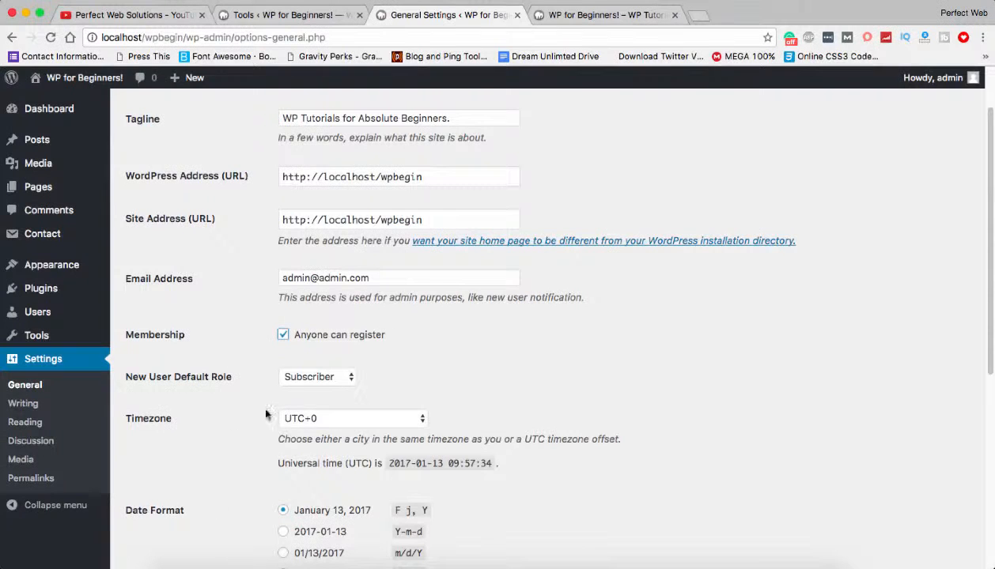
{"action": "left_click", "coordinate": [304, 375]}
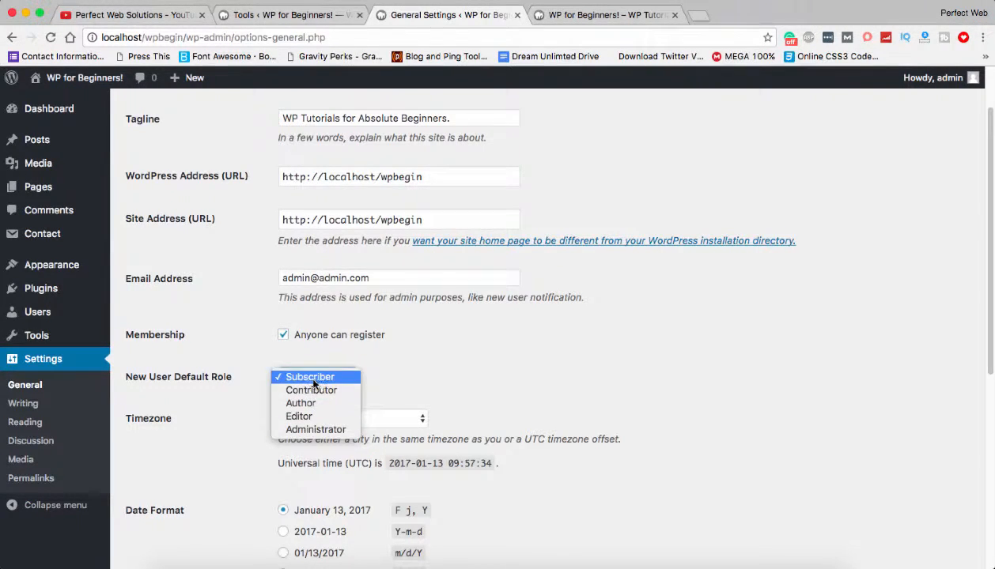
{"action": "left_click", "coordinate": [313, 381]}
{"action": "scroll", "coordinate": [308, 378], "scroll_direction": "down", "scroll_amount": 5}
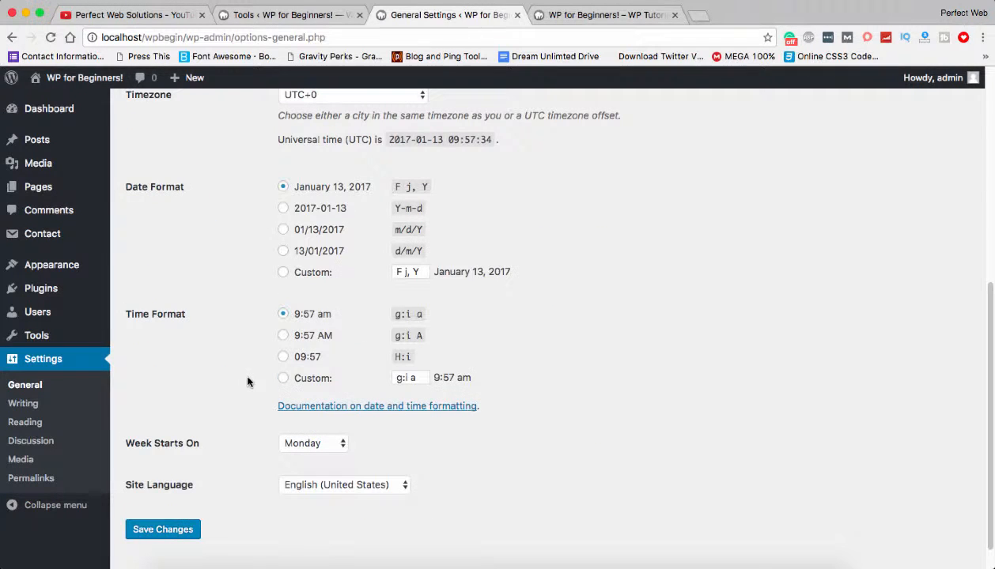
{"action": "left_click", "coordinate": [164, 528]}
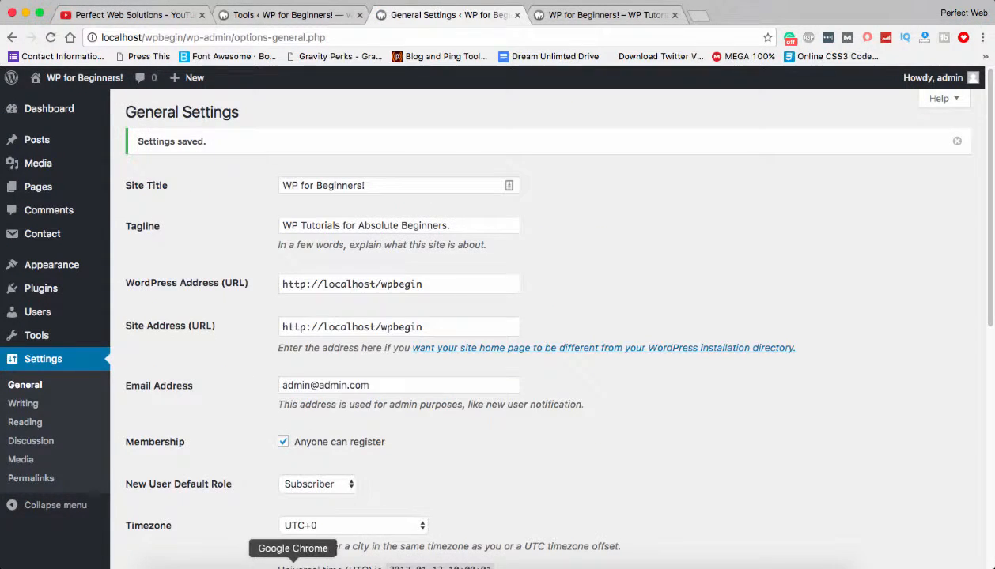
Step: Switch to the incognito window and reload the login page to check for a registration link
{"action": "right_click", "coordinate": [300, 563]}
{"action": "left_click", "coordinate": [348, 436]}
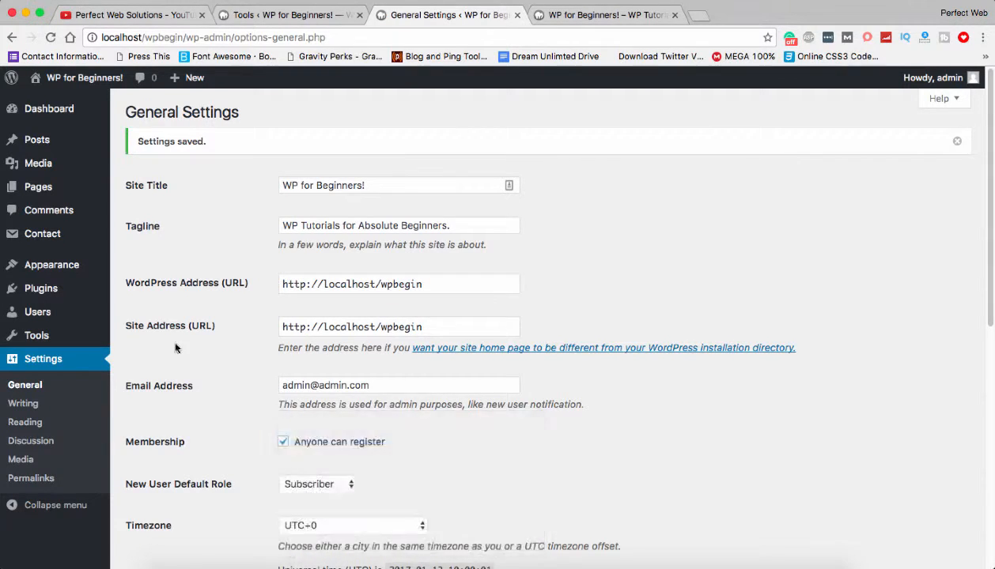
{"action": "right_click", "coordinate": [168, 298]}
{"action": "left_click", "coordinate": [183, 332]}
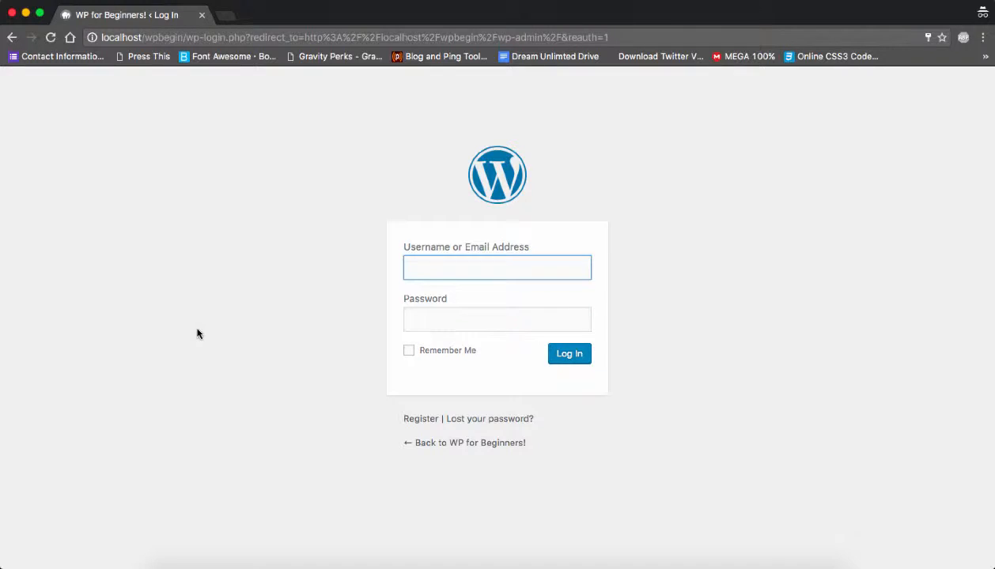
Step: Open the site's registration form and examine its Username and Email fields and the confirmation note
{"action": "left_click", "coordinate": [420, 418]}
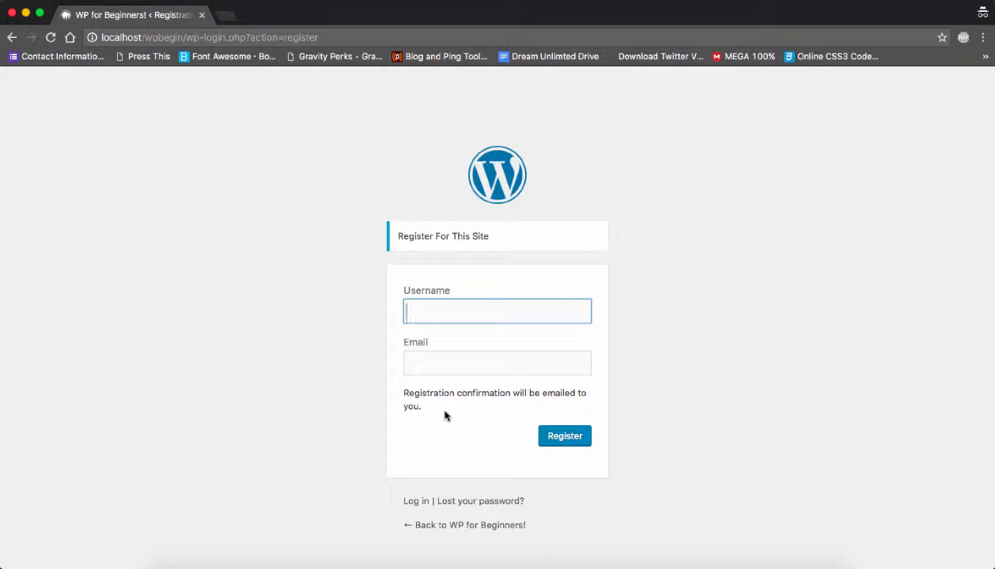
{"action": "left_click", "coordinate": [411, 354]}
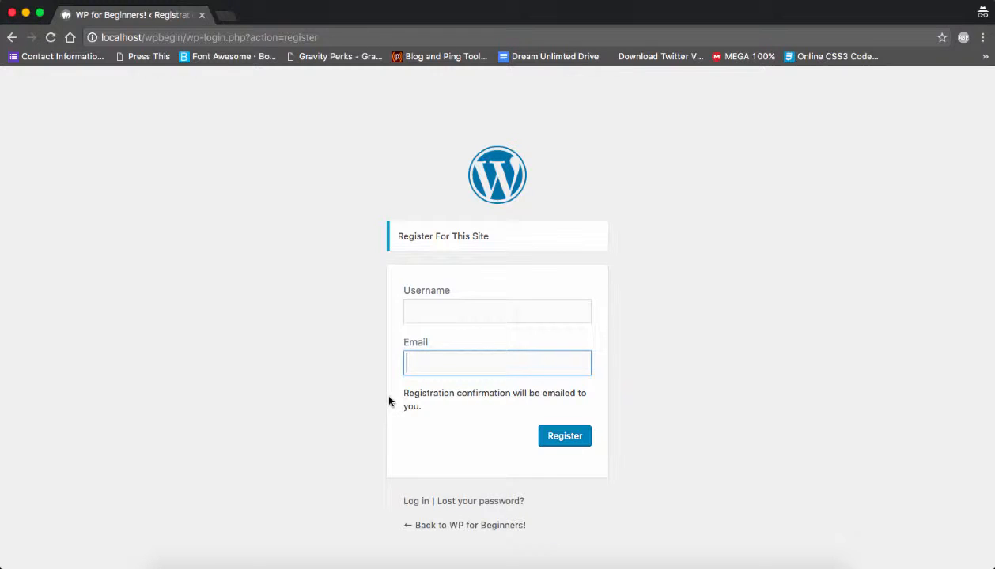
{"action": "left_click_drag", "start_coordinate": [388, 400], "coordinate": [423, 427]}
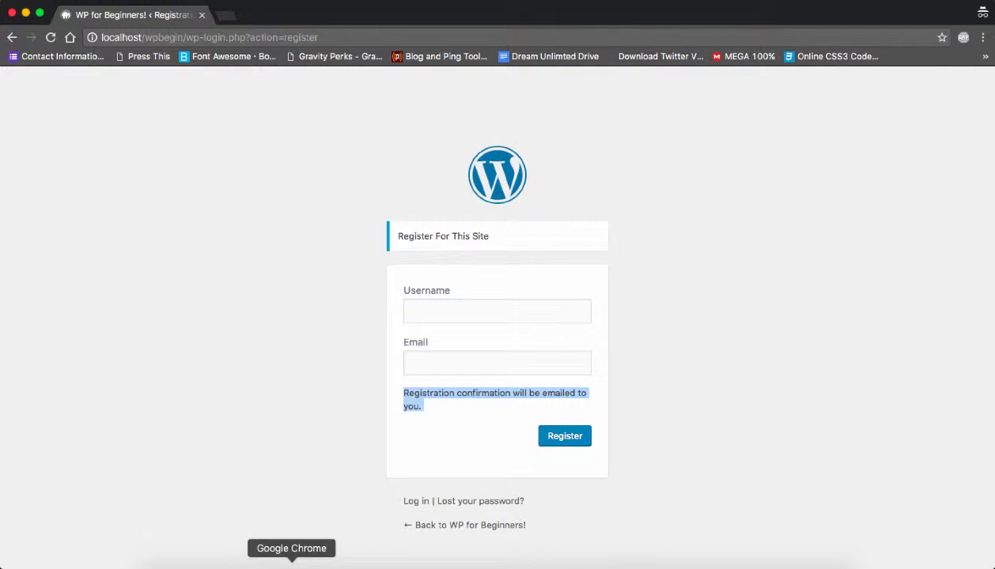
Step: Switch between the General Settings and registration form windows to compare them, ending on General Settings
{"action": "right_click", "coordinate": [291, 563]}
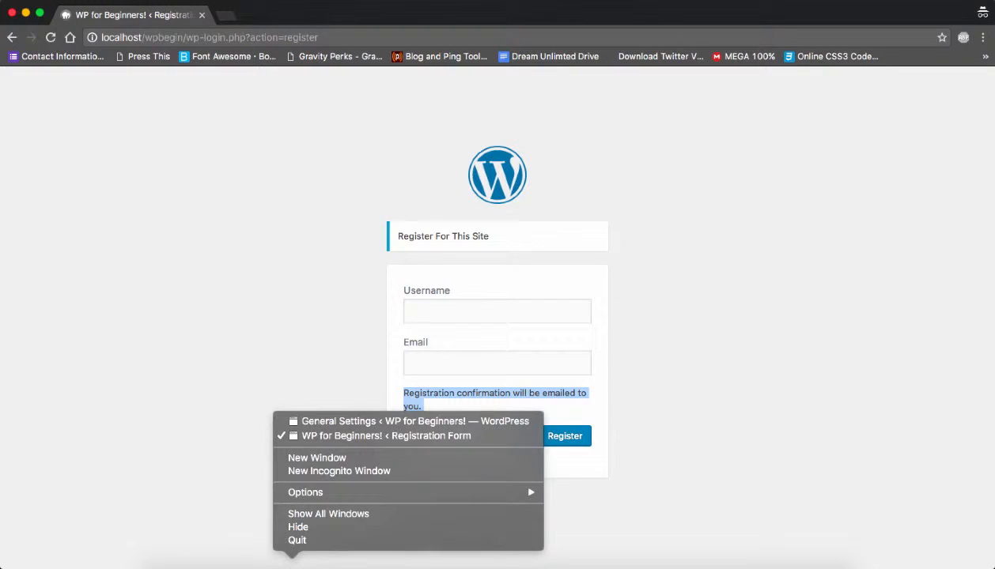
{"action": "left_click", "coordinate": [349, 421]}
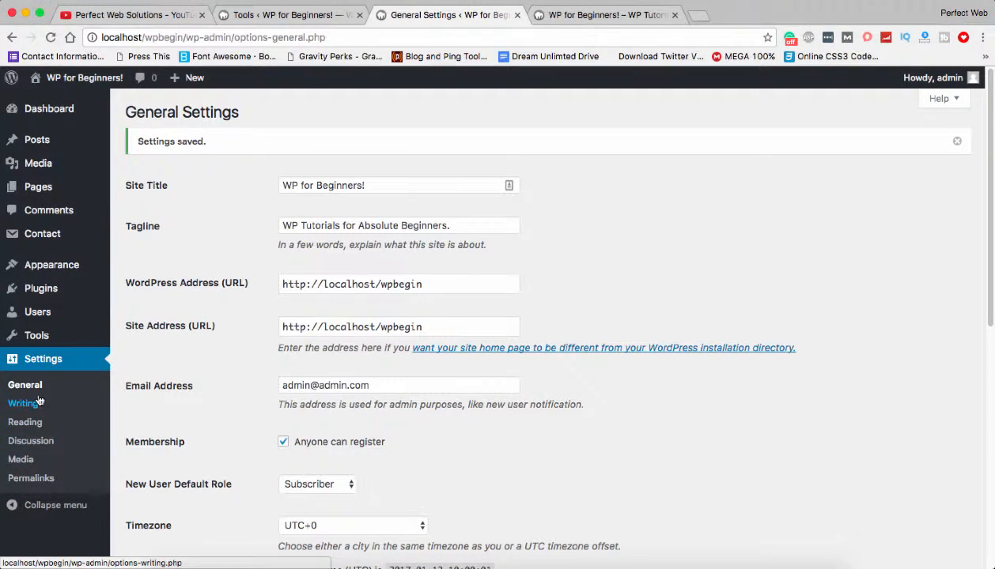
{"action": "right_click", "coordinate": [299, 564]}
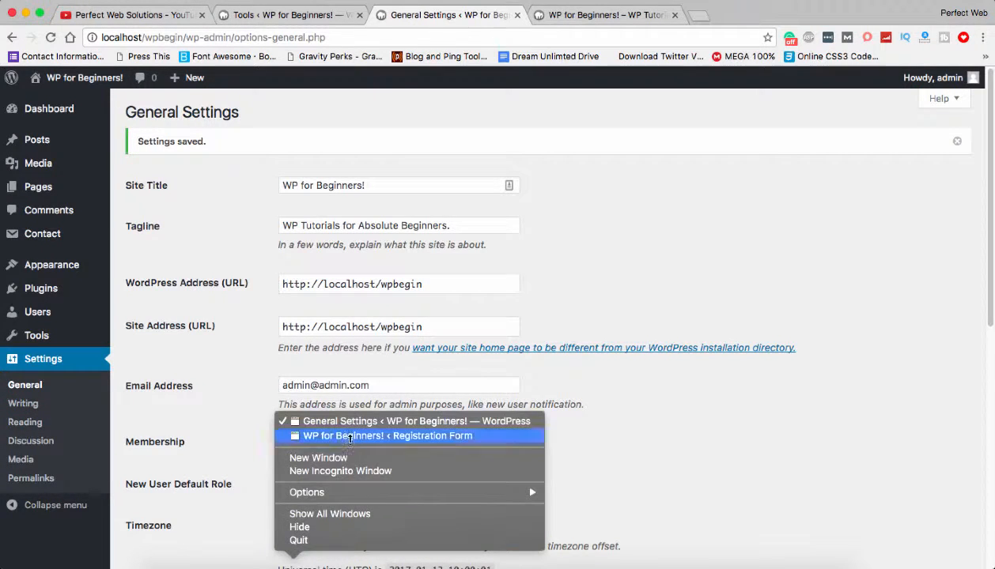
{"action": "left_click", "coordinate": [350, 436]}
{"action": "left_click", "coordinate": [368, 365]}
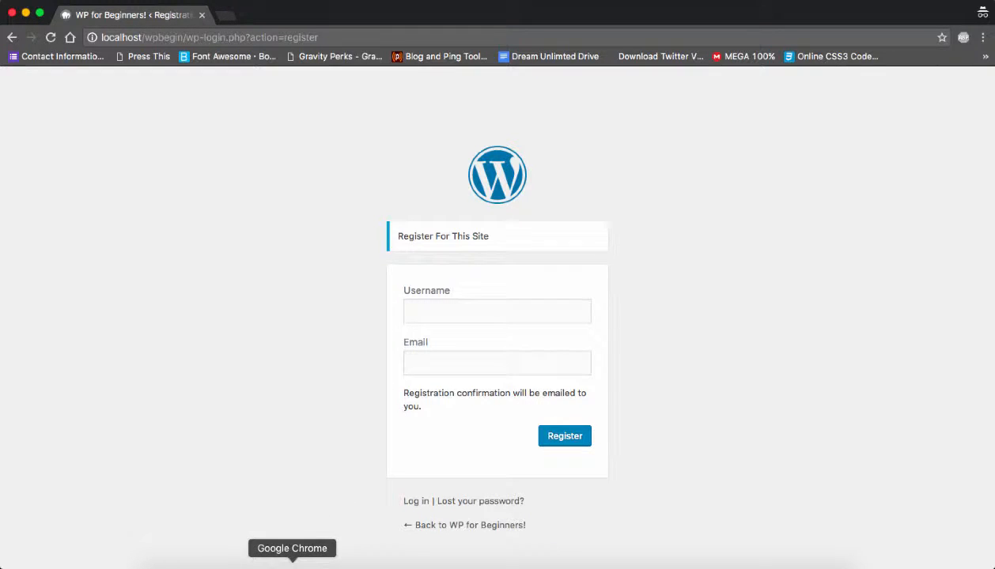
{"action": "right_click", "coordinate": [295, 563]}
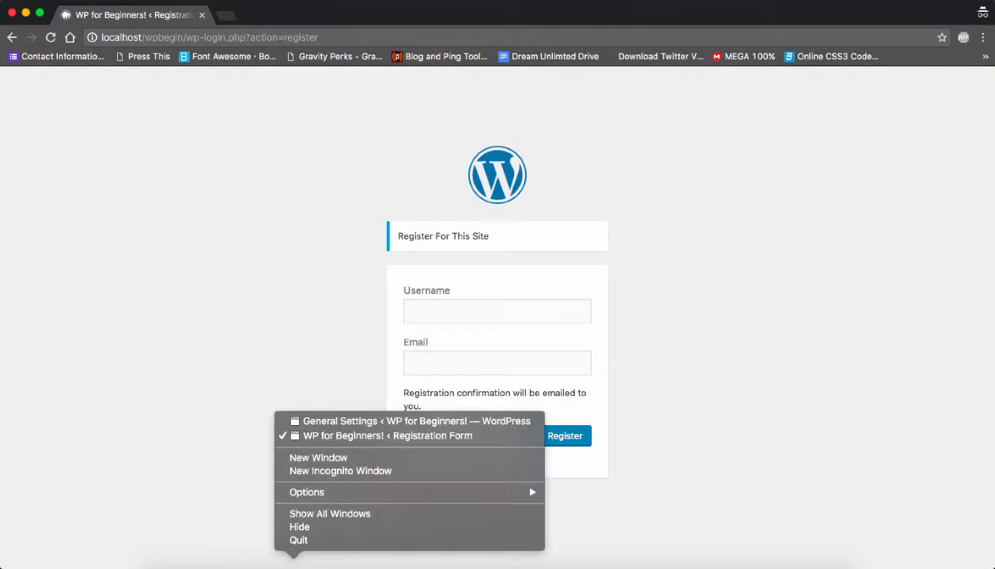
{"action": "left_click", "coordinate": [348, 422]}
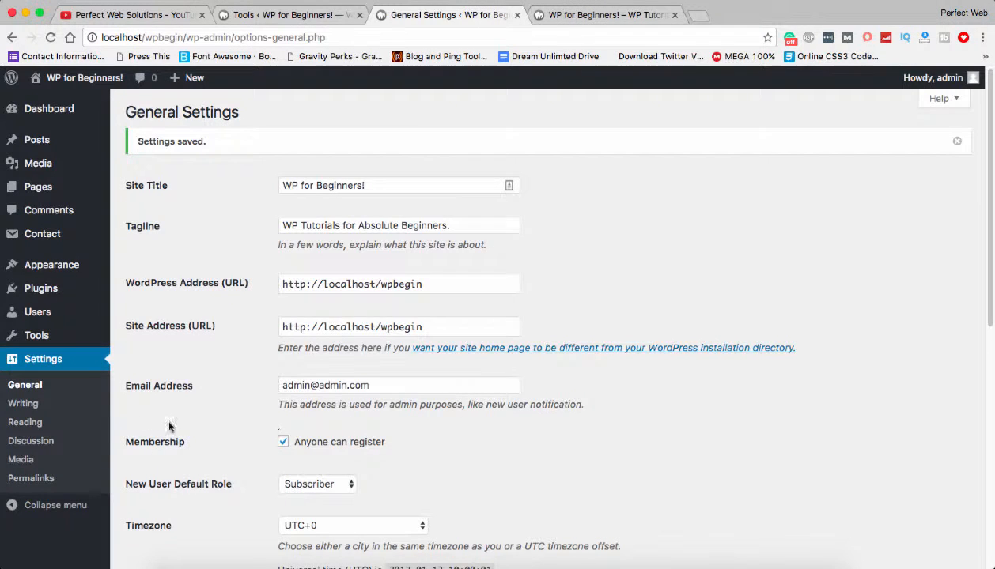
Step: Examine the roles offered for New User Default Role in General Settings, keeping Subscriber
{"action": "mouse_move", "coordinate": [52, 316]}
{"action": "scroll", "coordinate": [395, 470], "scroll_direction": "down", "scroll_amount": 3}
{"action": "left_click", "coordinate": [332, 395]}
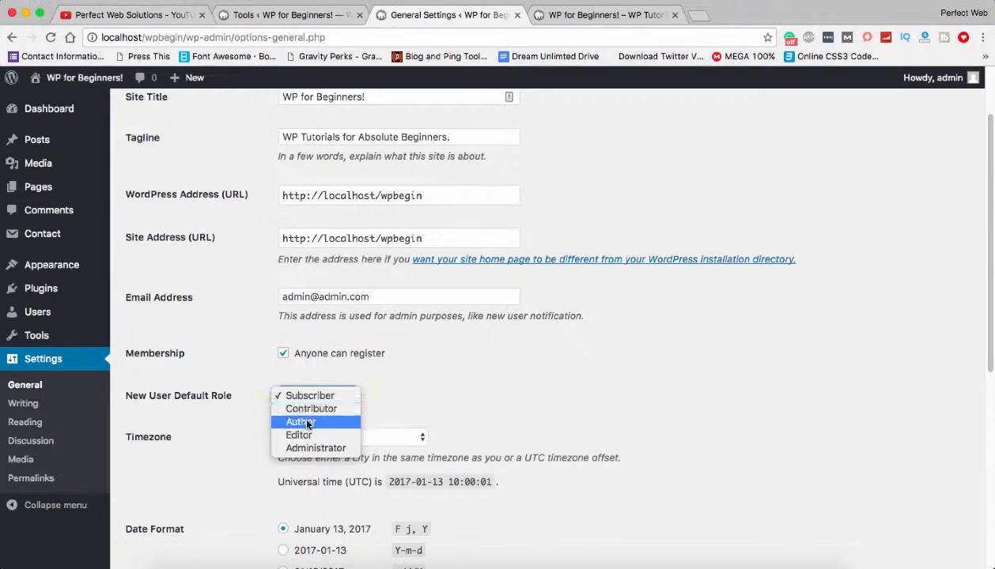
{"action": "left_click", "coordinate": [140, 436]}
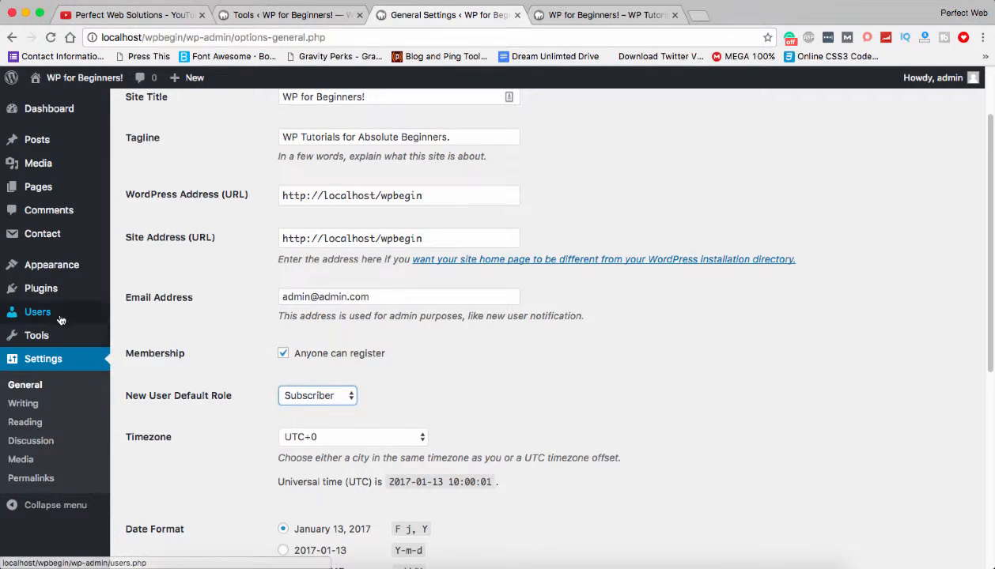
Step: Open the Add New User form and examine the roles that can be assigned to a new user
{"action": "mouse_move", "coordinate": [44, 313]}
{"action": "left_click", "coordinate": [149, 332]}
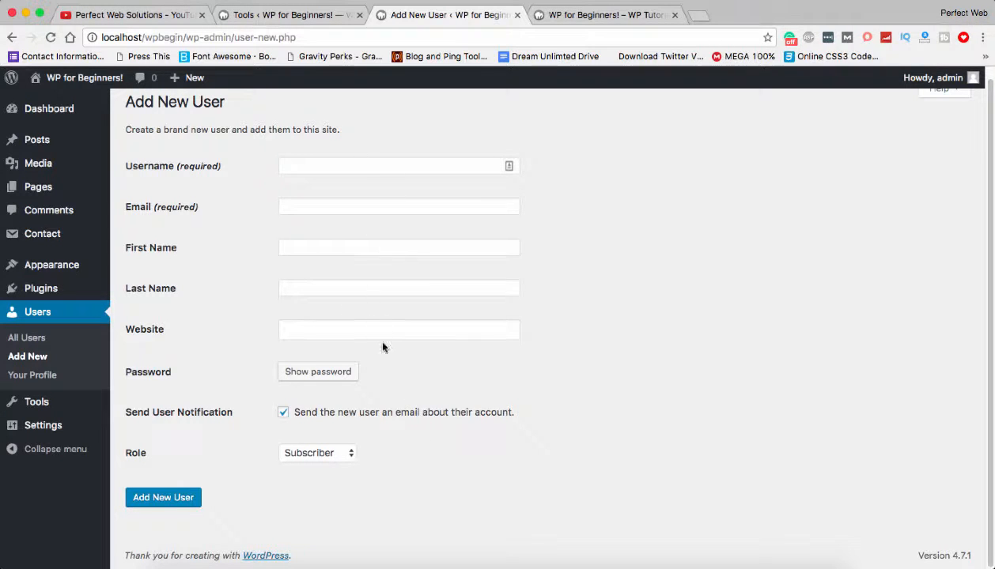
{"action": "left_click", "coordinate": [348, 455]}
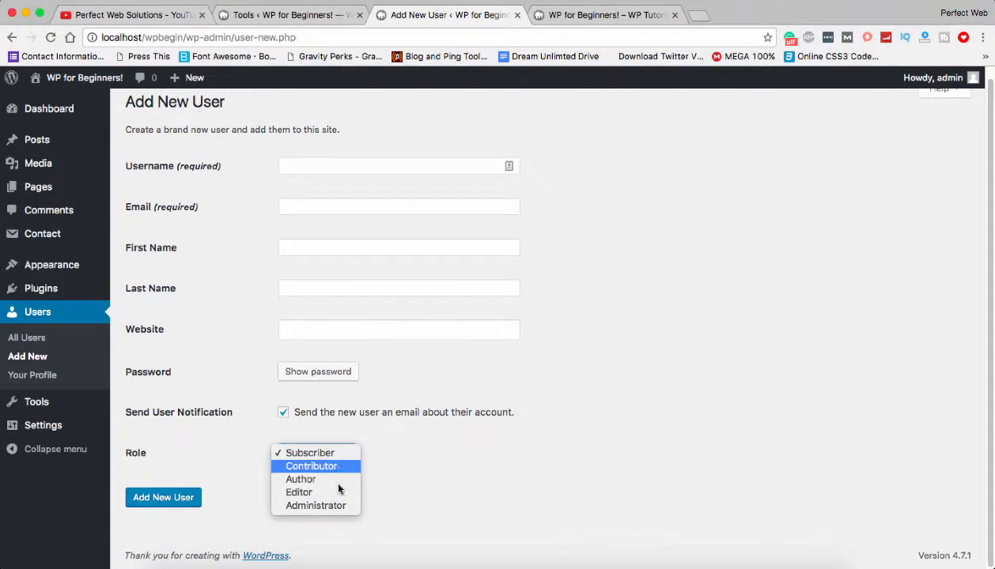
{"action": "left_click", "coordinate": [447, 499]}
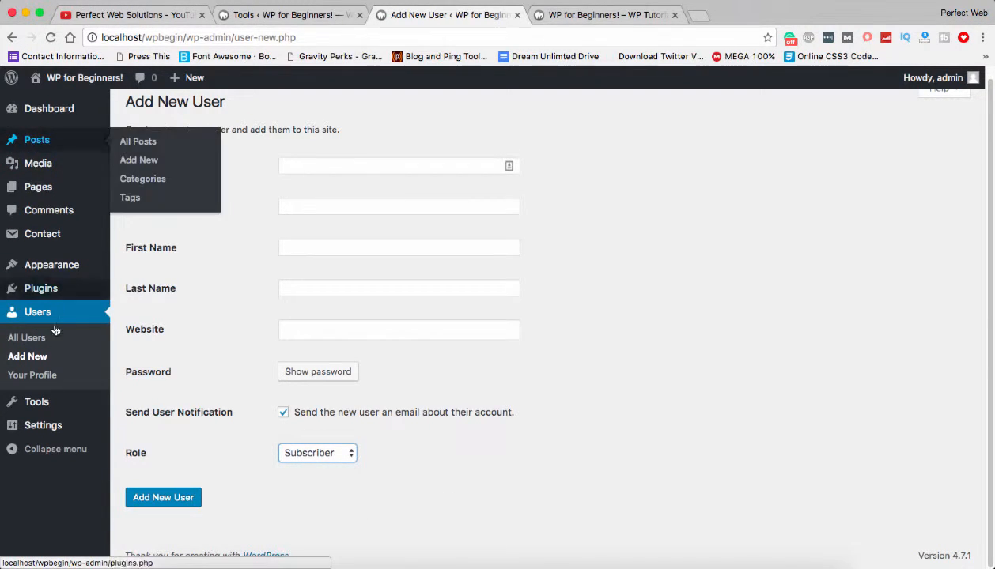
Step: Review the Pages, Appearance and Settings submenus, then re-examine the new user Role options, keeping Subscriber
{"action": "mouse_move", "coordinate": [59, 198]}
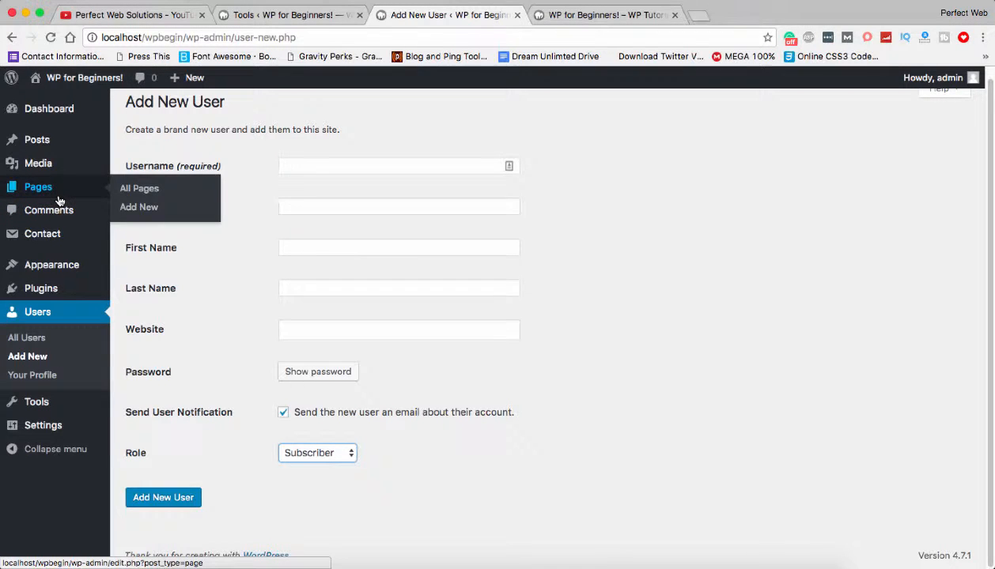
{"action": "mouse_move", "coordinate": [57, 265]}
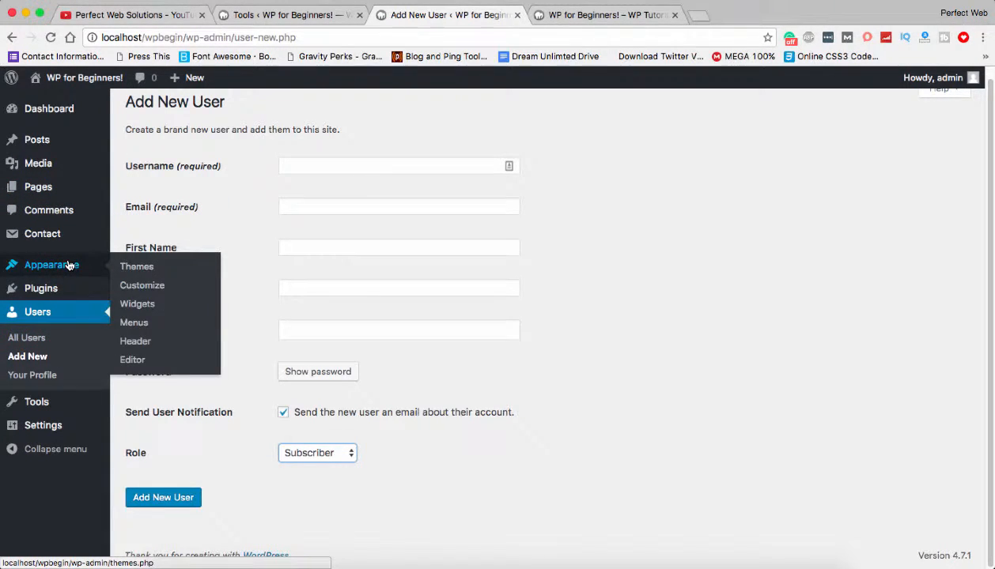
{"action": "mouse_move", "coordinate": [61, 426]}
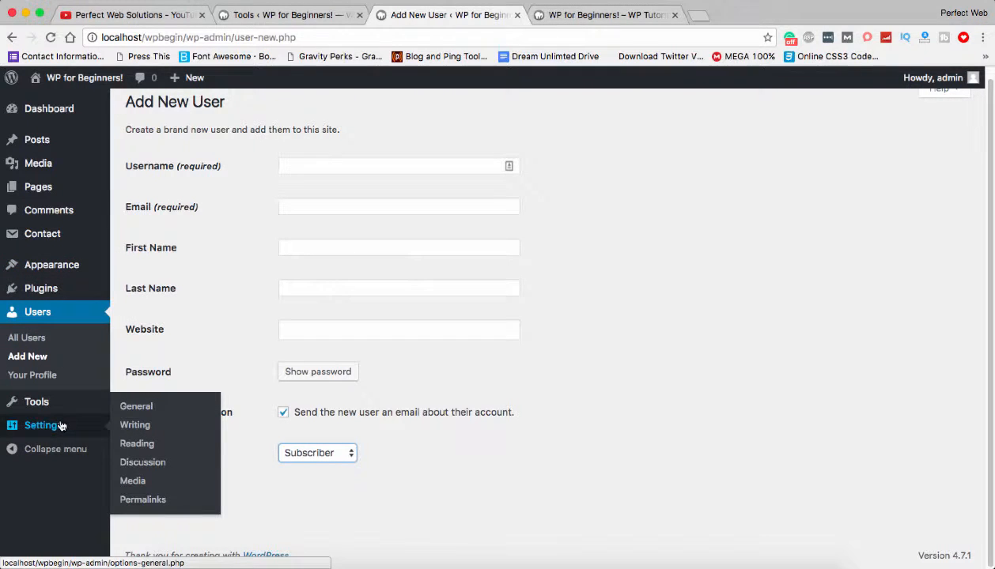
{"action": "left_click", "coordinate": [326, 453]}
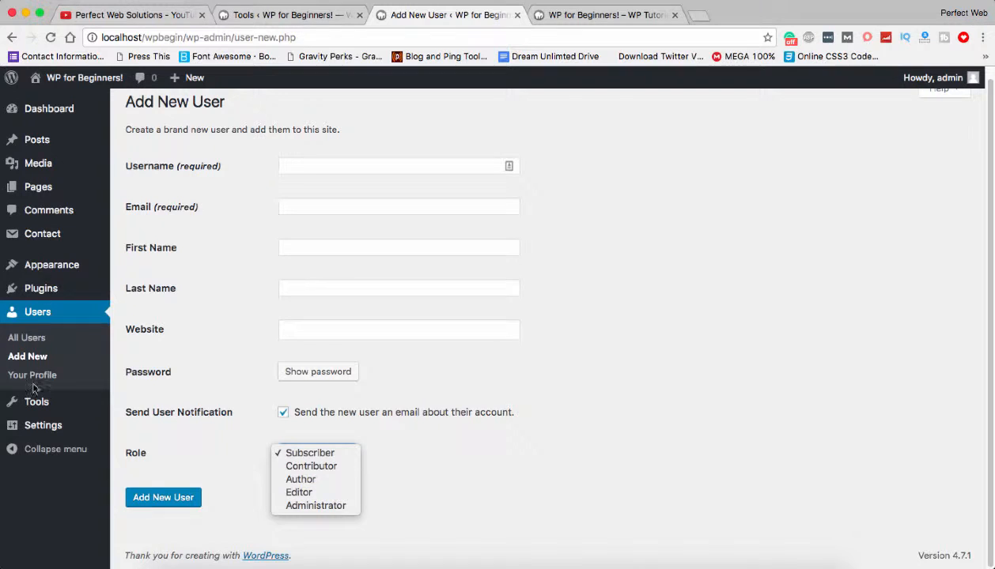
{"action": "left_click", "coordinate": [153, 419]}
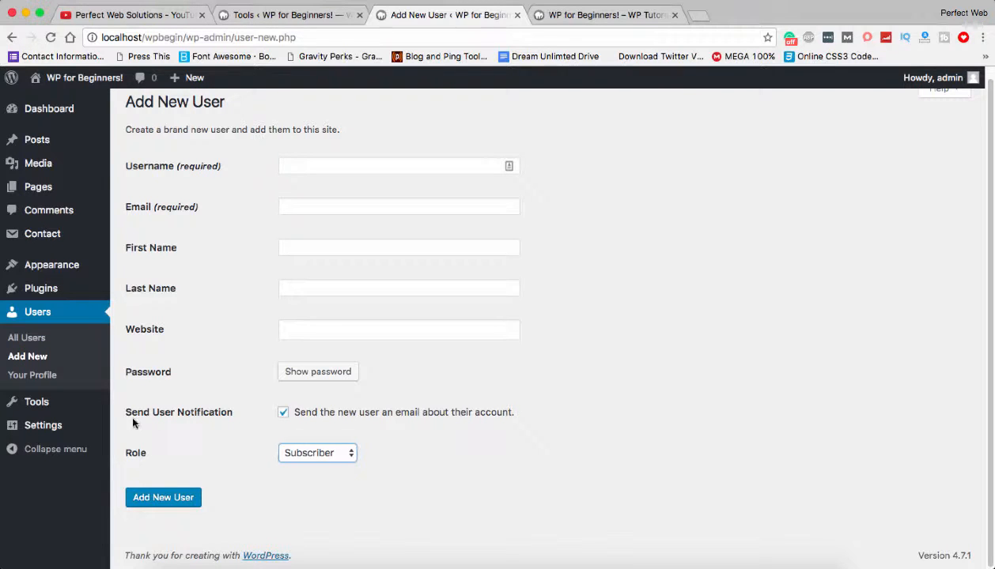
{"action": "left_click", "coordinate": [342, 455]}
{"action": "left_click", "coordinate": [231, 409]}
Step: Disable the Anyone can register membership option in General Settings and save the changes
{"action": "left_click", "coordinate": [76, 427]}
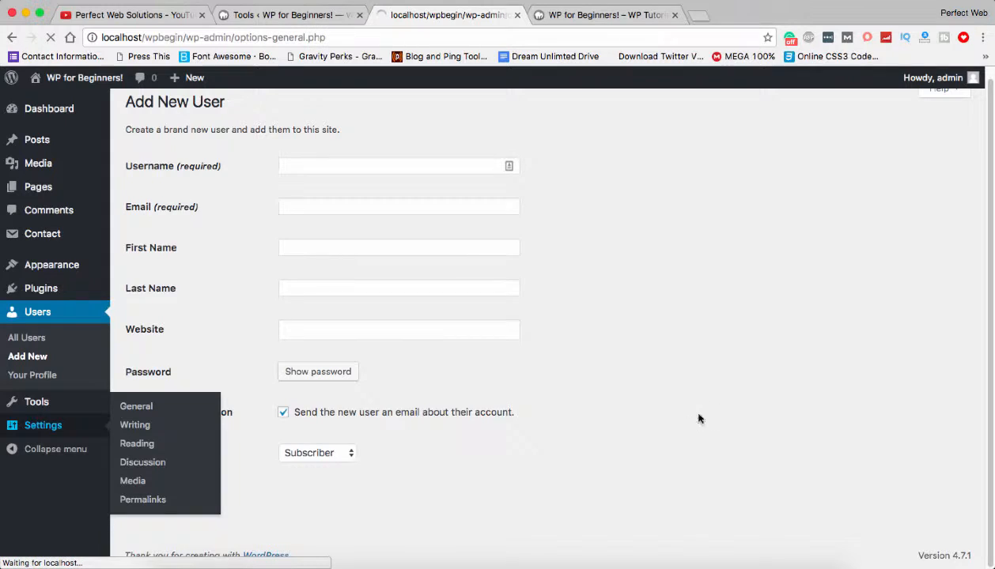
{"action": "scroll", "coordinate": [699, 415], "scroll_direction": "down", "scroll_amount": 5}
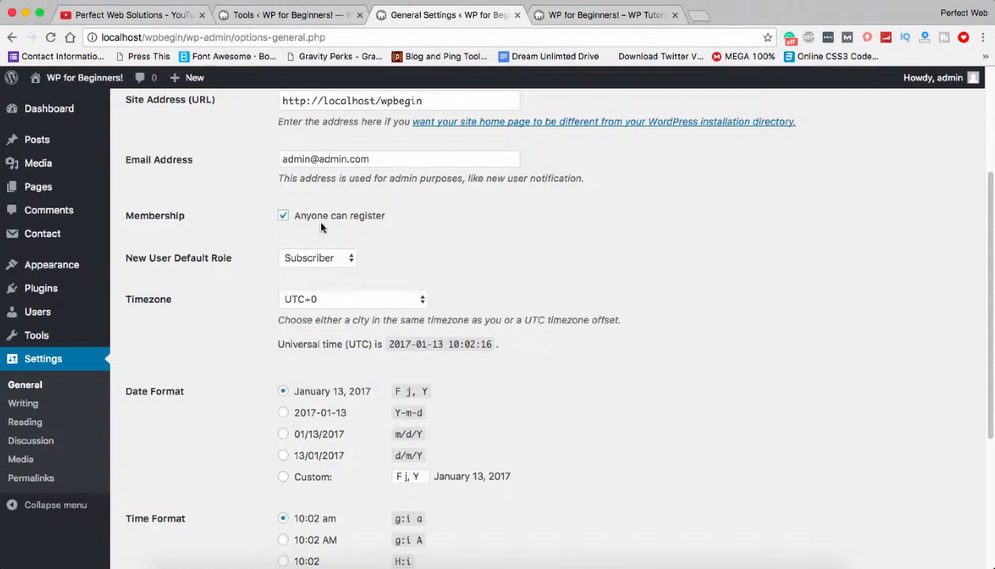
{"action": "left_click", "coordinate": [284, 216]}
{"action": "scroll", "coordinate": [287, 389], "scroll_direction": "down", "scroll_amount": 6}
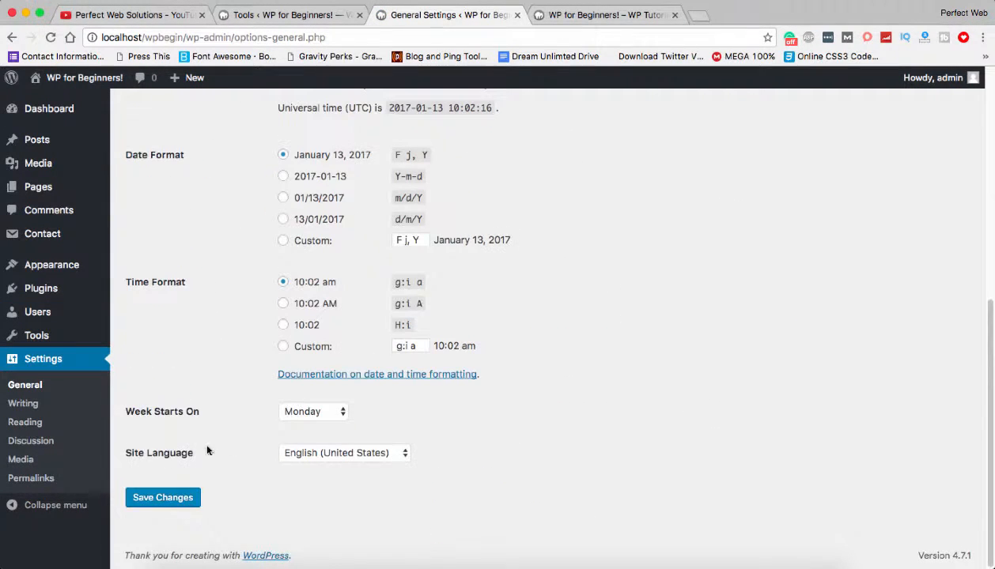
{"action": "left_click", "coordinate": [182, 497]}
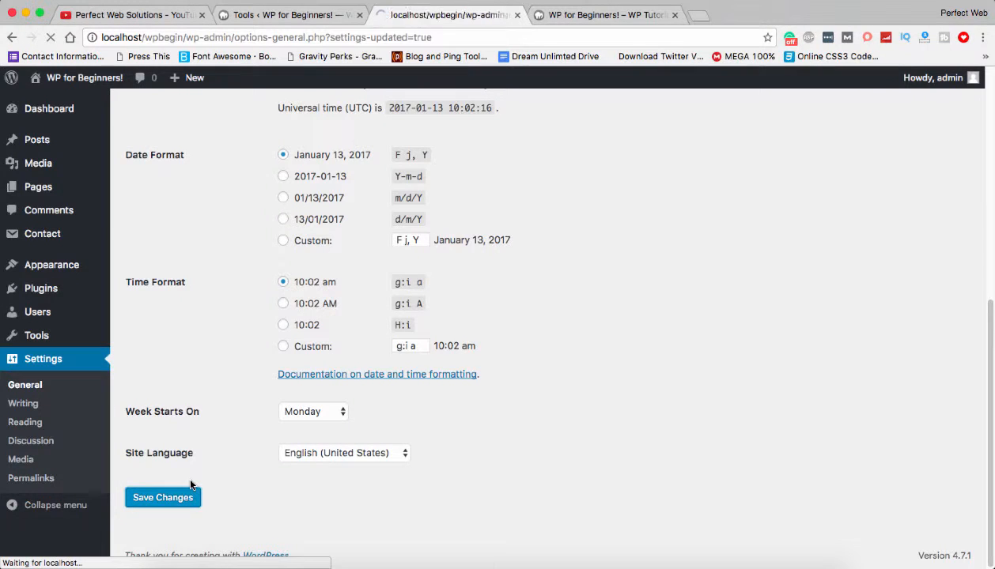
Step: Switch to the incognito window, reload the registration form and examine the notice and login fields
{"action": "right_click", "coordinate": [292, 568]}
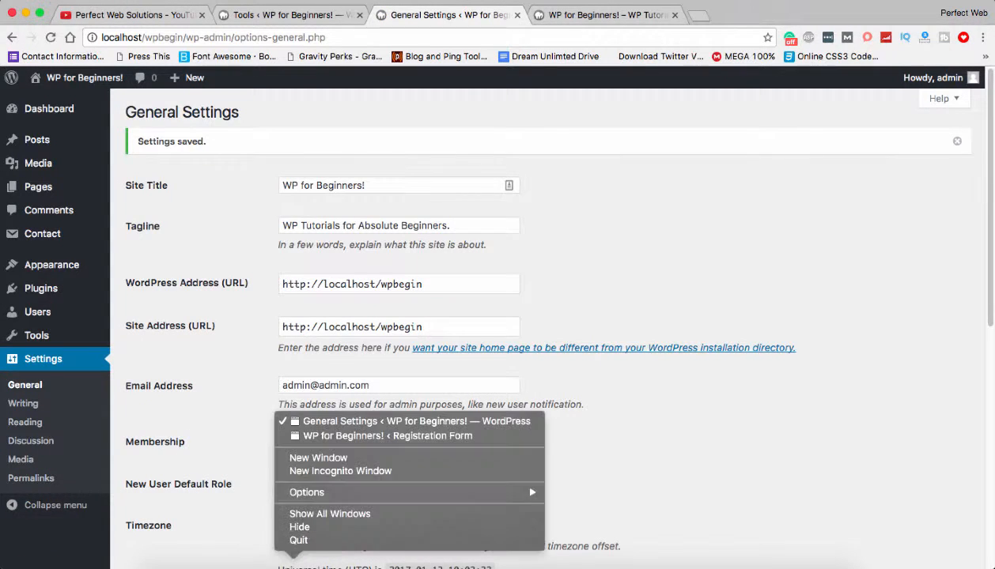
{"action": "left_click", "coordinate": [331, 441]}
{"action": "right_click", "coordinate": [211, 296]}
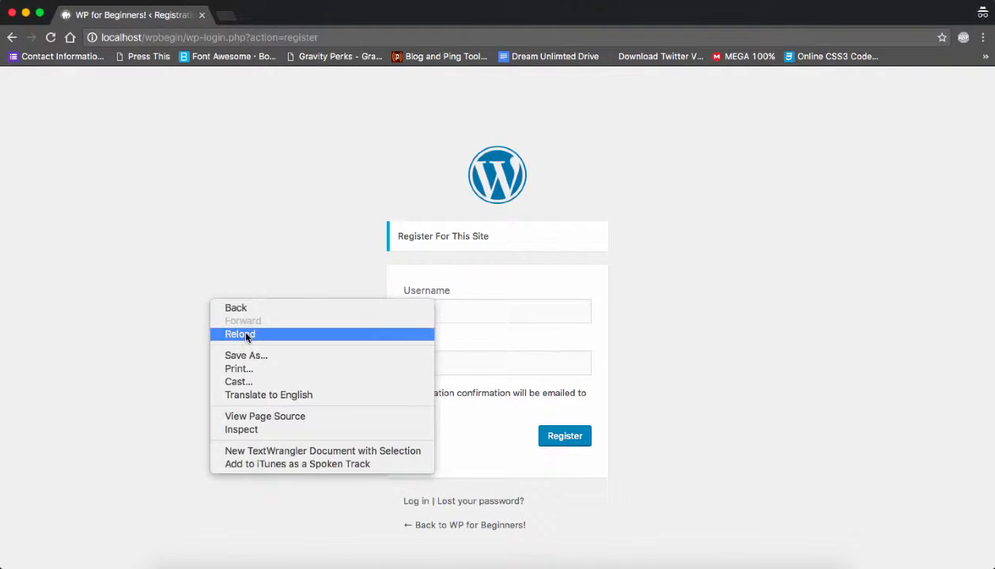
{"action": "left_click", "coordinate": [235, 331]}
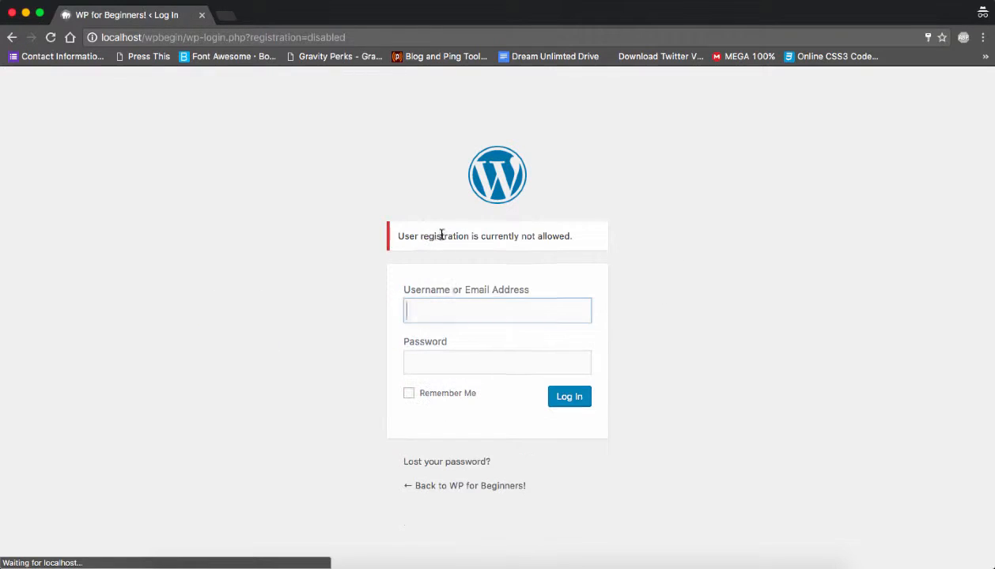
{"action": "left_click_drag", "start_coordinate": [402, 235], "coordinate": [588, 235]}
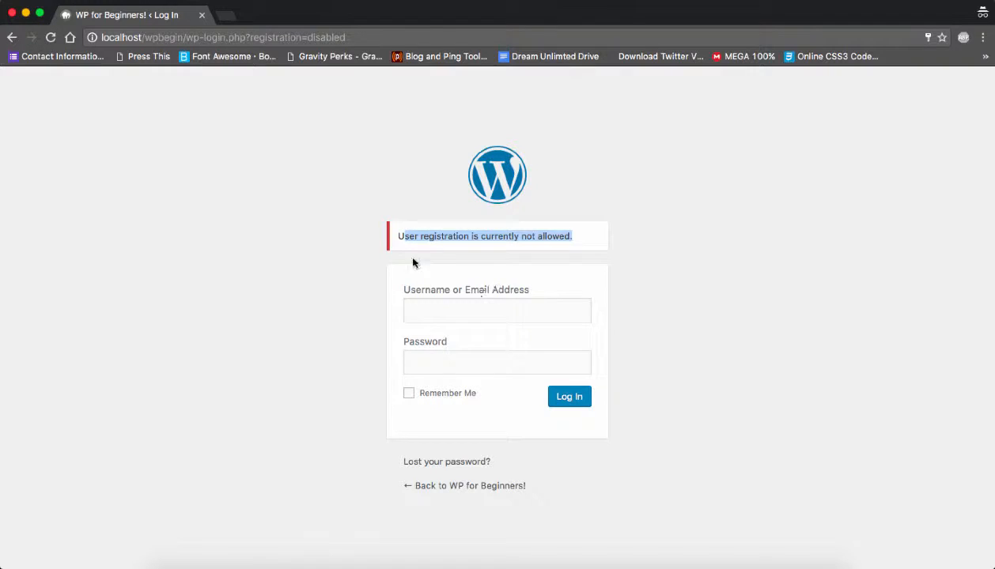
{"action": "left_click", "coordinate": [401, 237]}
{"action": "left_click", "coordinate": [425, 316]}
{"action": "left_click", "coordinate": [426, 350]}
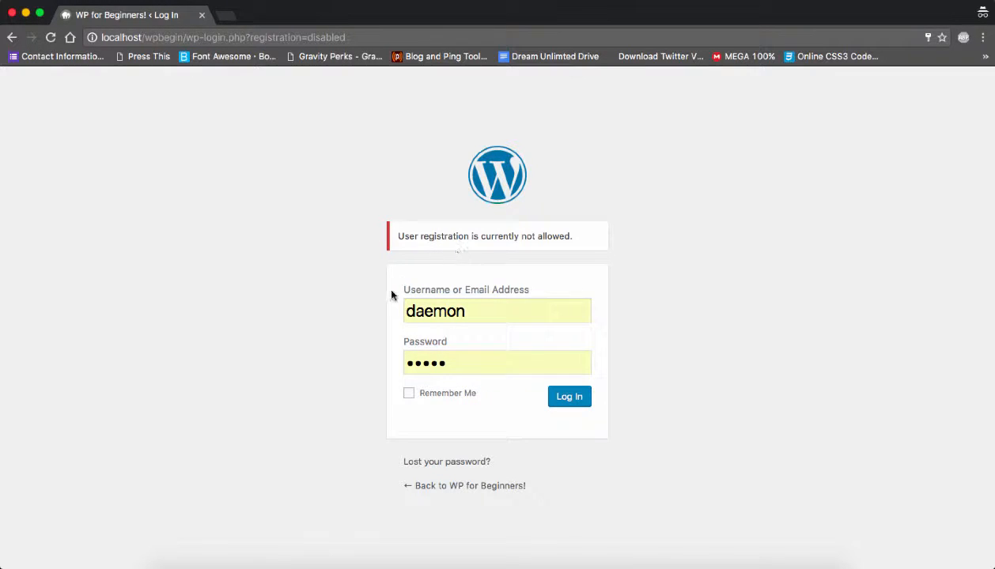
Step: Switch back from the incognito login page to the General Settings window
{"action": "right_click", "coordinate": [294, 563]}
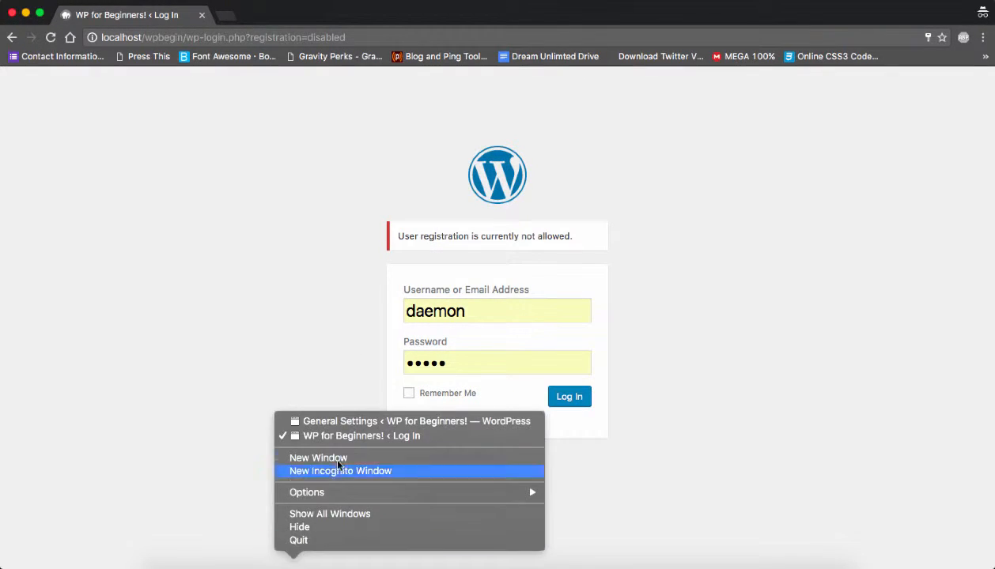
{"action": "left_click", "coordinate": [277, 357]}
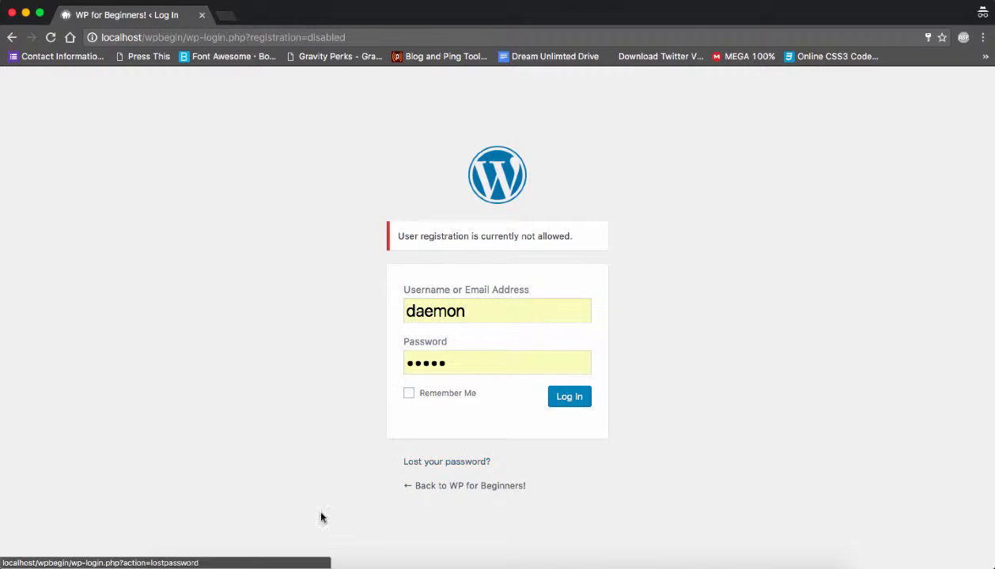
{"action": "right_click", "coordinate": [294, 563]}
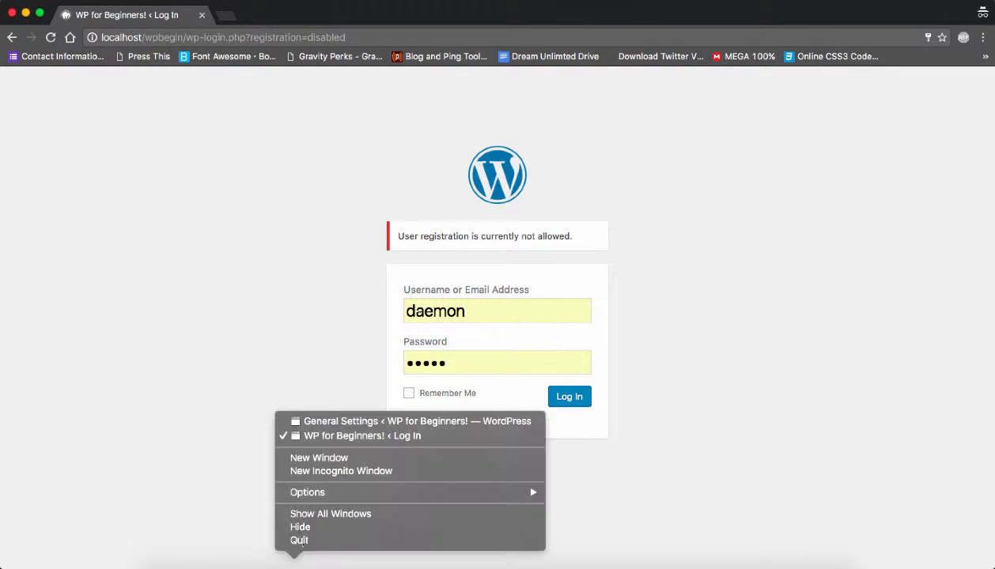
{"action": "left_click", "coordinate": [344, 422]}
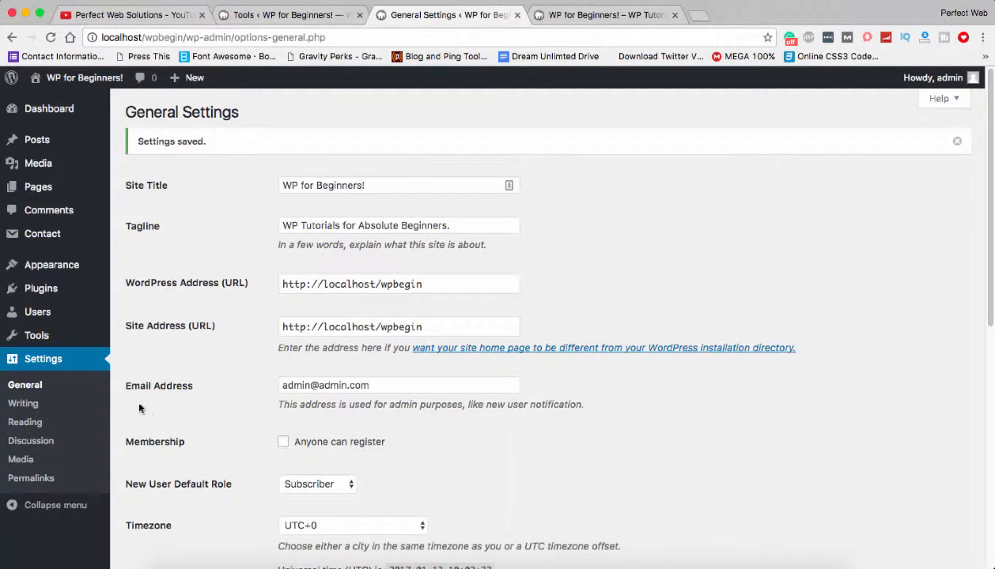
Step: Open Writing Settings and examine the Default Post Category choices, keeping Uncategorized
{"action": "left_click", "coordinate": [24, 404]}
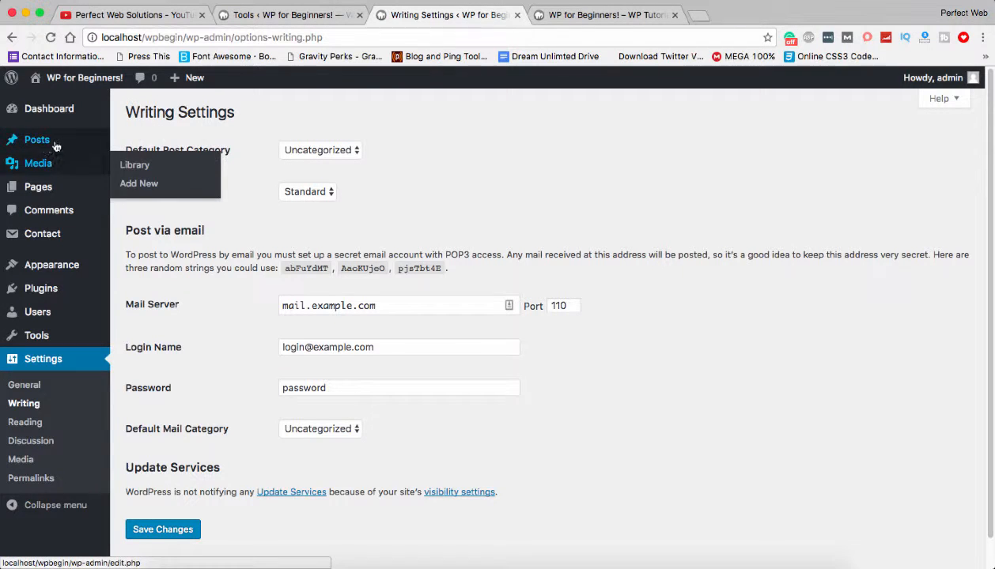
{"action": "left_click_drag", "start_coordinate": [121, 144], "coordinate": [244, 156]}
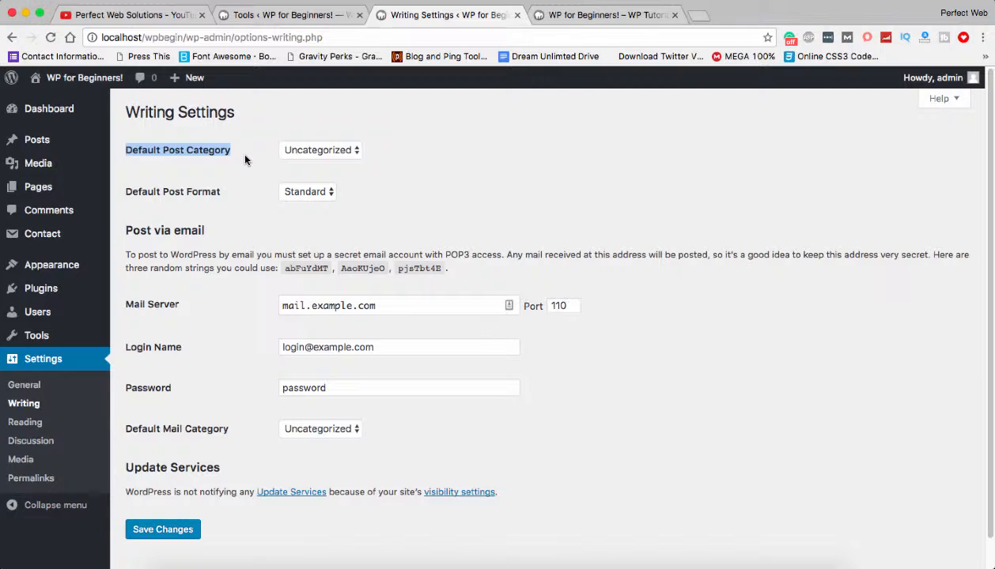
{"action": "left_click", "coordinate": [332, 150]}
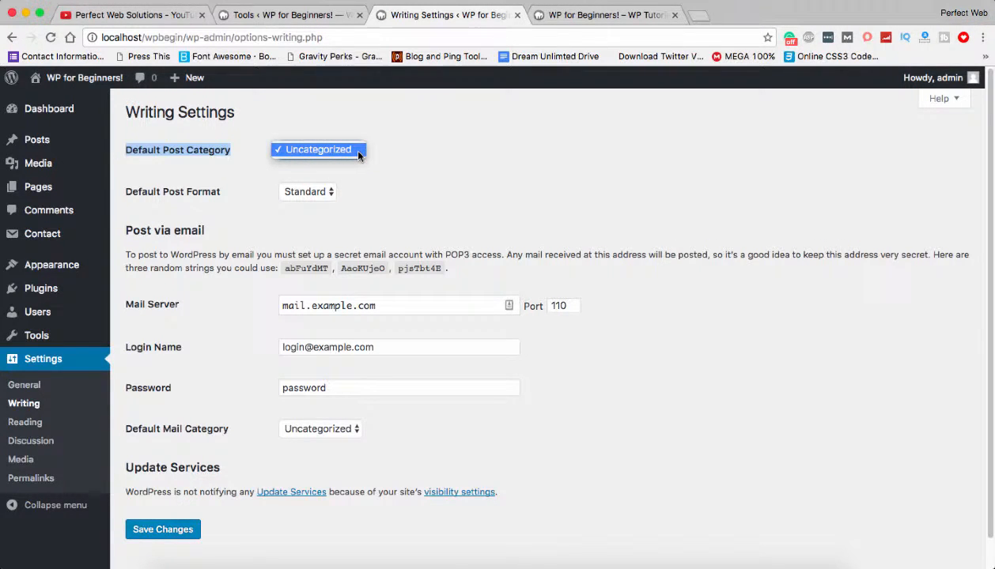
{"action": "left_click", "coordinate": [235, 212]}
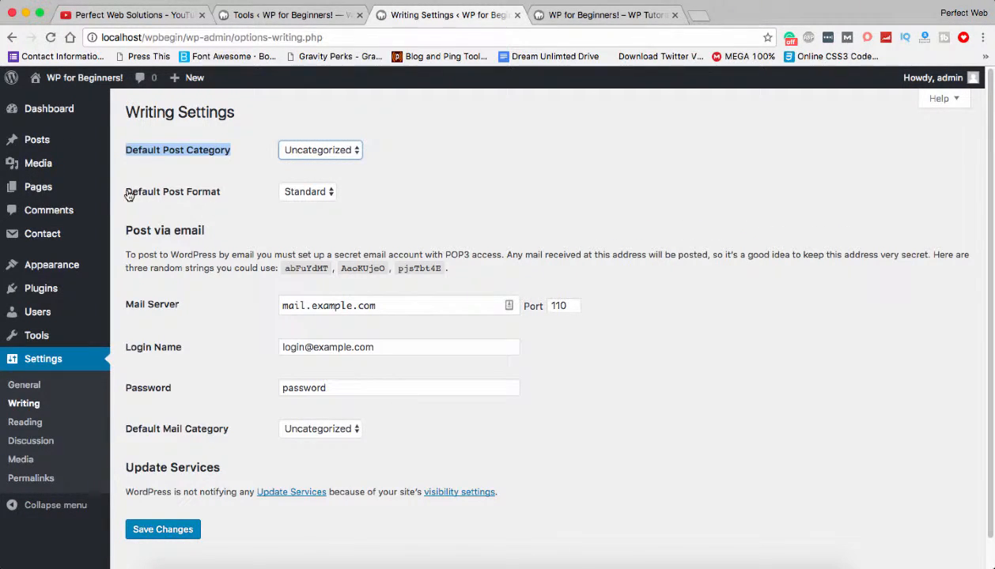
Step: Examine the Default Post Format choices, keeping Standard
{"action": "left_click_drag", "start_coordinate": [123, 195], "coordinate": [231, 191]}
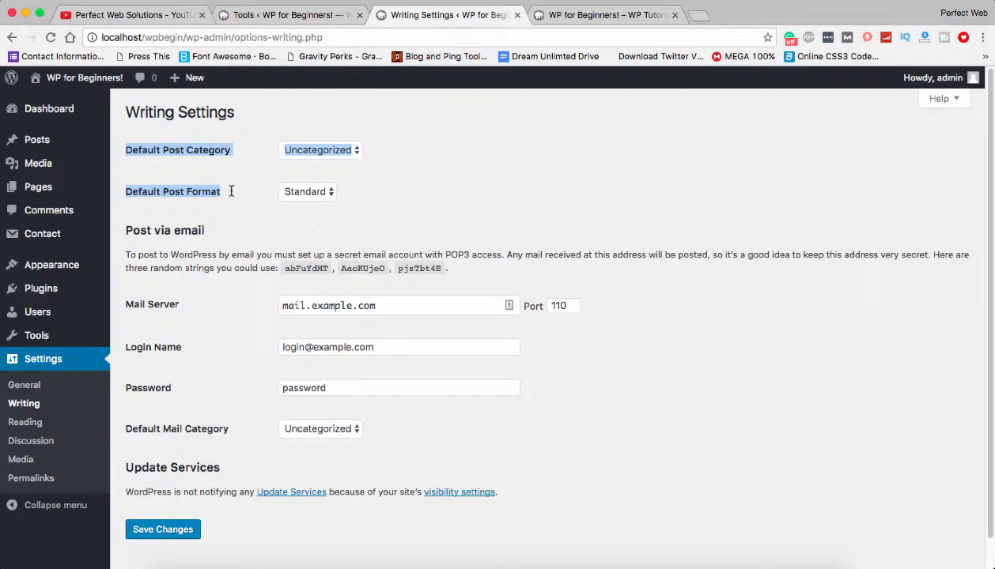
{"action": "left_click", "coordinate": [230, 192]}
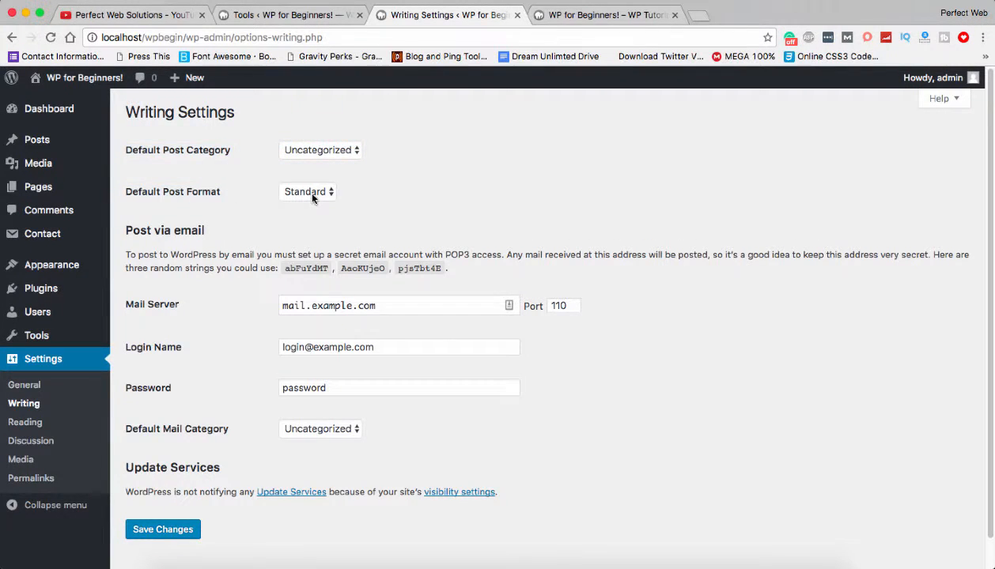
{"action": "left_click", "coordinate": [306, 191]}
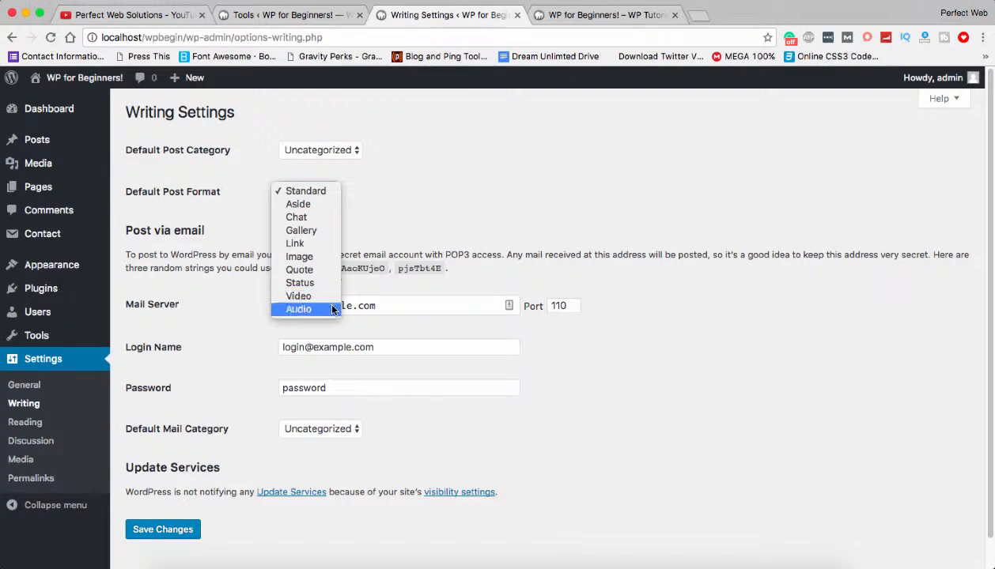
{"action": "left_click", "coordinate": [400, 233]}
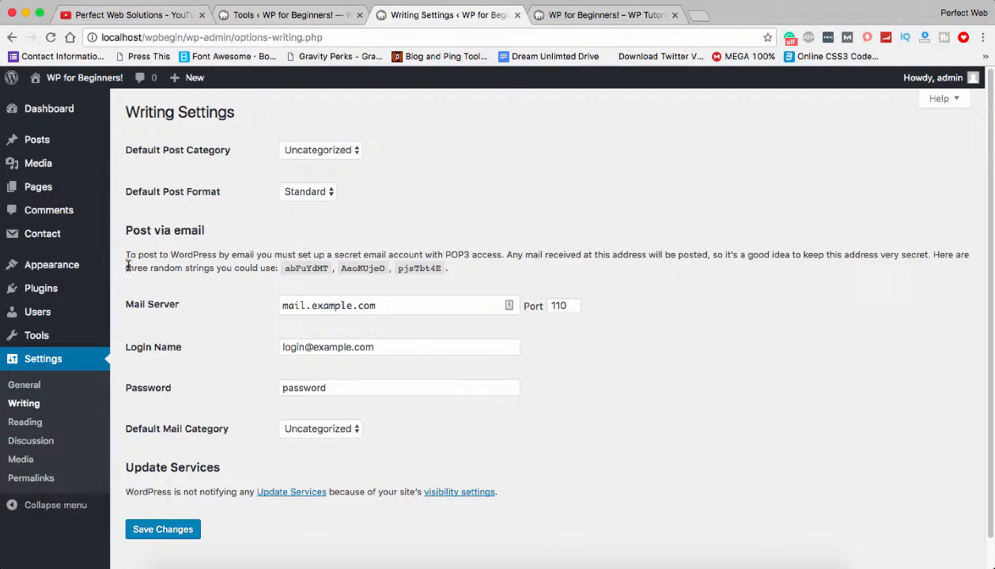
Step: Examine the Post via email section, including the Login Name and the Default Mail Category choices
{"action": "left_click_drag", "start_coordinate": [126, 226], "coordinate": [231, 237]}
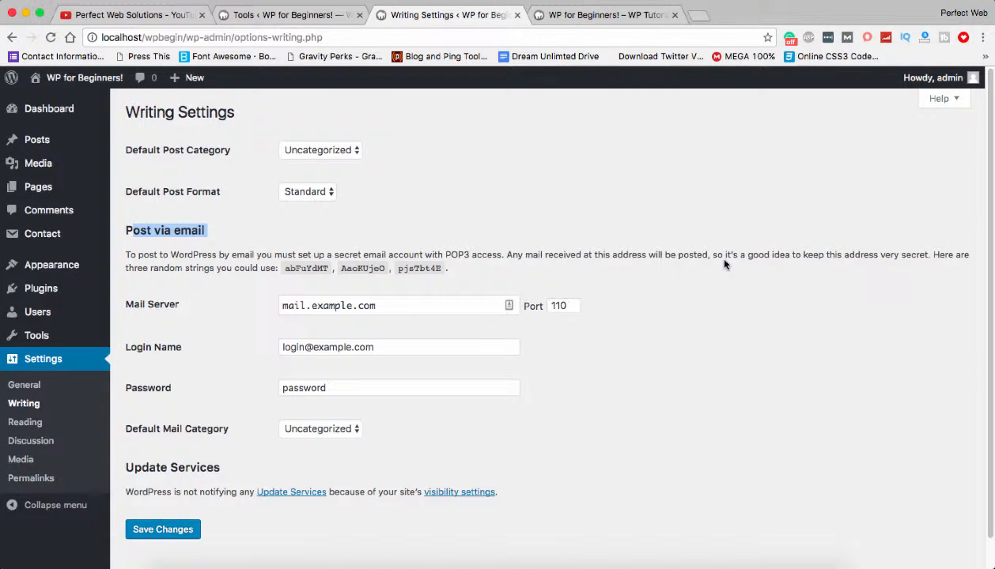
{"action": "left_click_drag", "start_coordinate": [398, 347], "coordinate": [271, 337]}
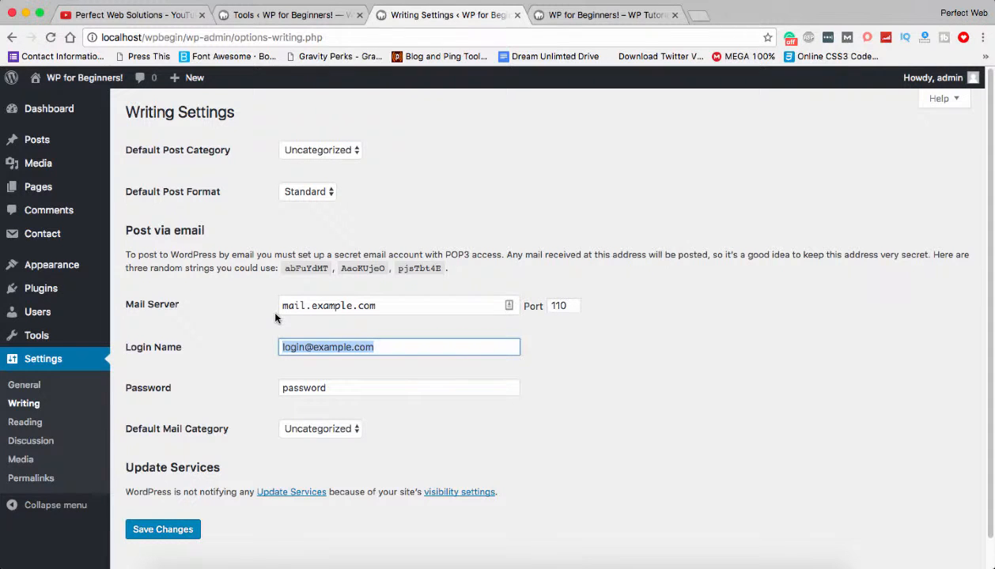
{"action": "scroll", "coordinate": [277, 316], "scroll_direction": "down", "scroll_amount": 2}
{"action": "left_click", "coordinate": [320, 398]}
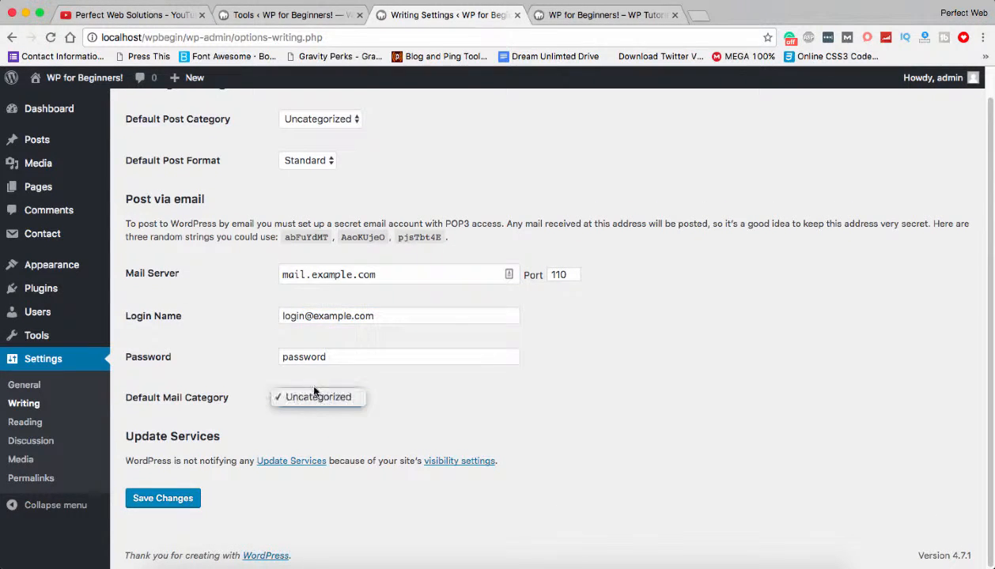
{"action": "left_click", "coordinate": [211, 389]}
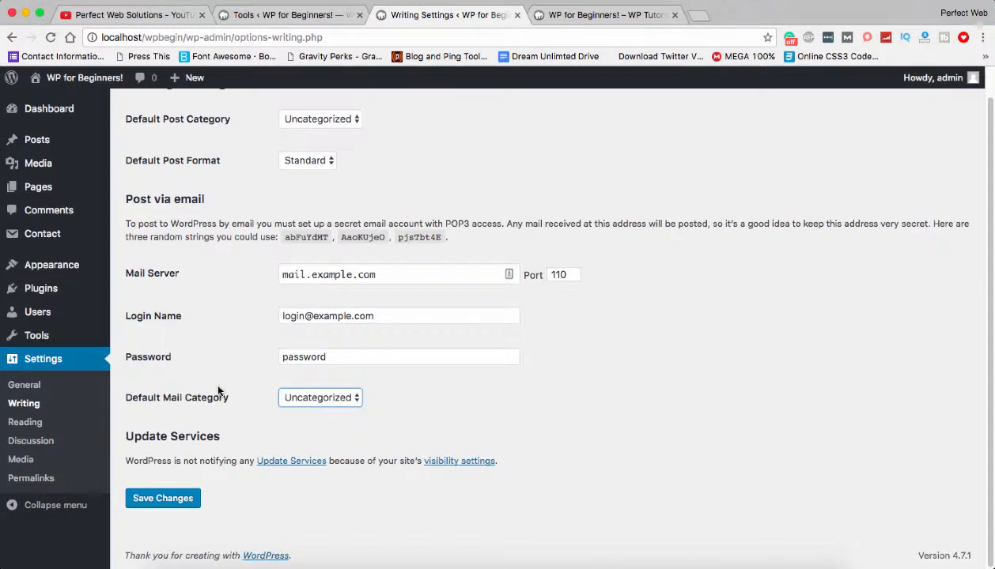
Step: Open Reading Settings and examine the Front page displays section
{"action": "scroll", "coordinate": [221, 392], "scroll_direction": "up", "scroll_amount": 2}
{"action": "left_click_drag", "start_coordinate": [125, 107], "coordinate": [260, 119]}
{"action": "left_click", "coordinate": [40, 431]}
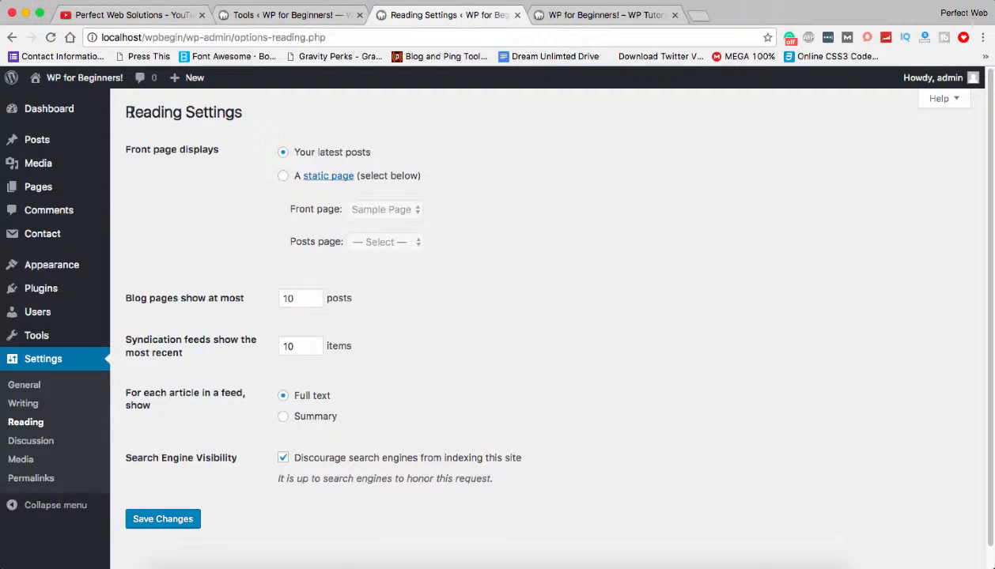
{"action": "left_click_drag", "start_coordinate": [126, 112], "coordinate": [308, 126]}
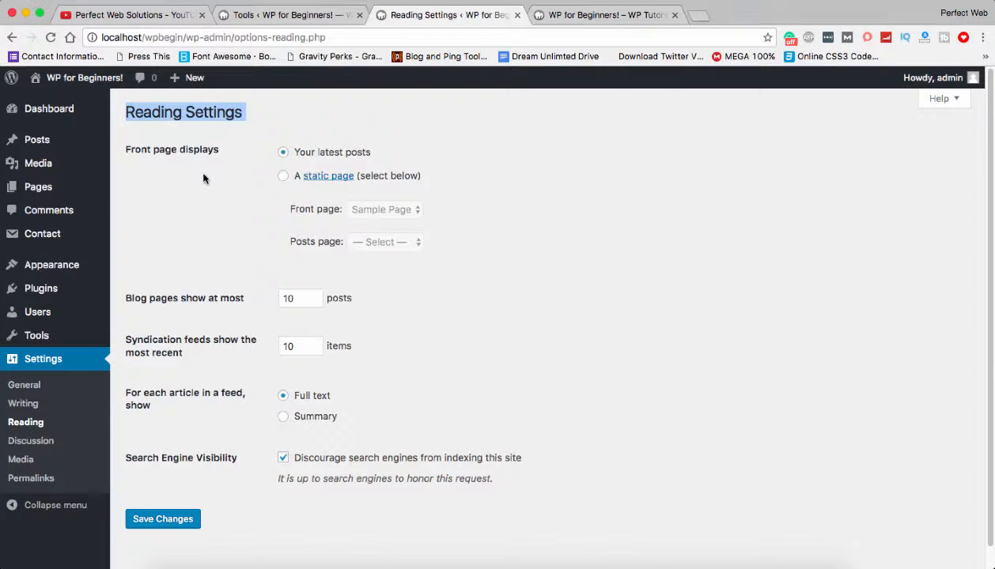
{"action": "left_click_drag", "start_coordinate": [128, 149], "coordinate": [224, 151]}
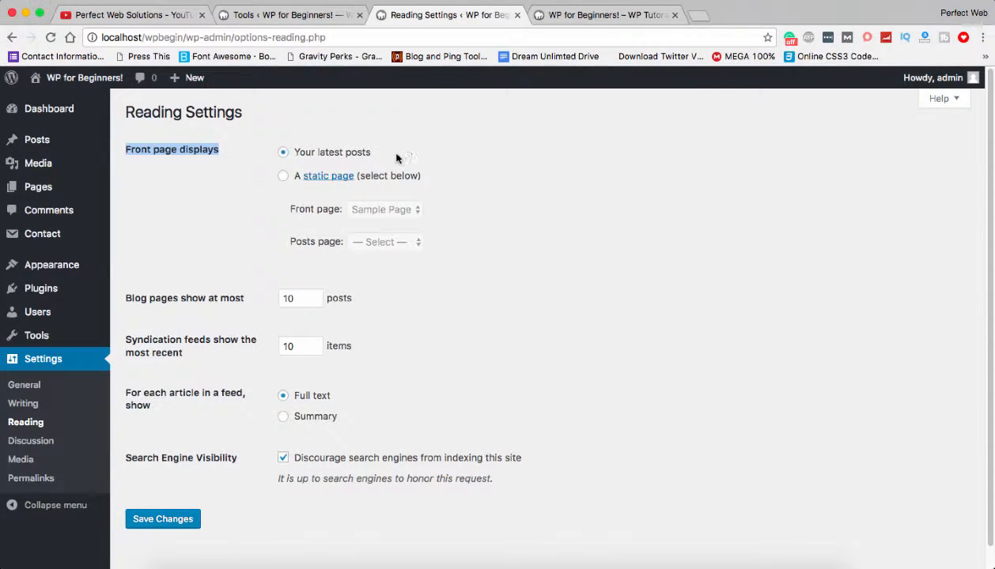
Step: Look over the posts on the site's live front page and return to Reading Settings
{"action": "left_click", "coordinate": [571, 17]}
{"action": "scroll", "coordinate": [409, 313], "scroll_direction": "down", "scroll_amount": 10}
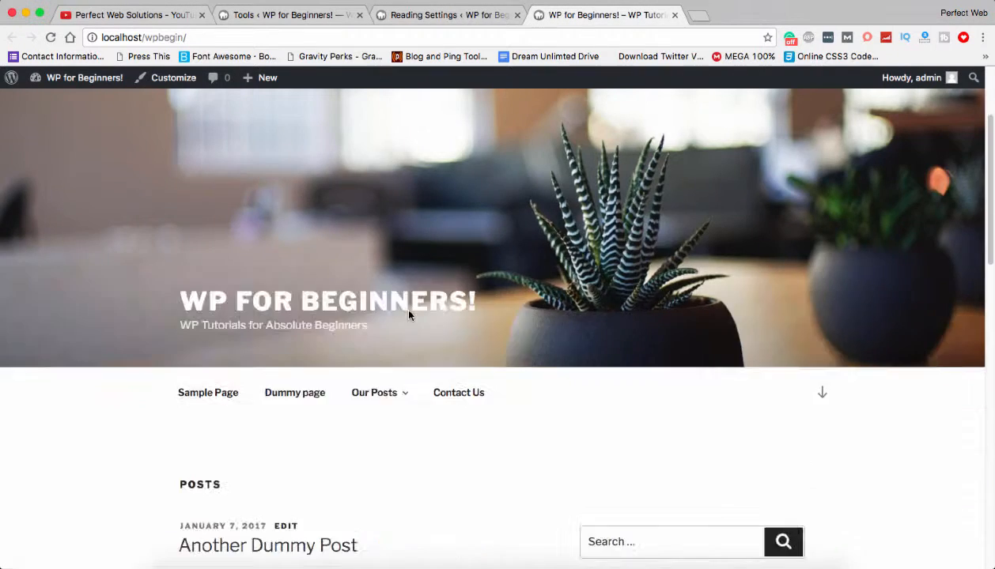
{"action": "left_click", "coordinate": [450, 16]}
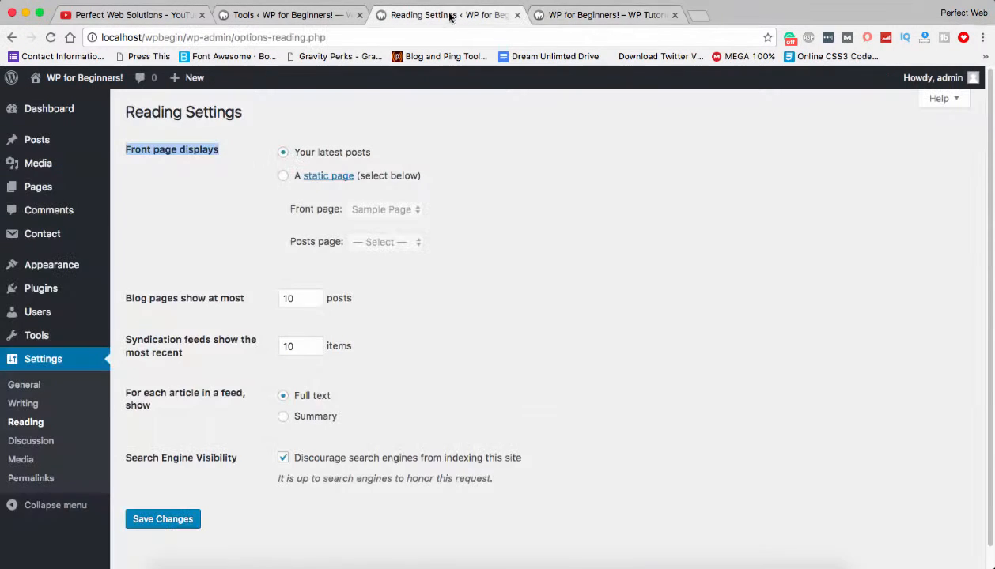
Step: Make the front page display a static page, choose Contact Us as the Front page, and save the changes
{"action": "left_click", "coordinate": [283, 175]}
{"action": "left_click", "coordinate": [388, 211]}
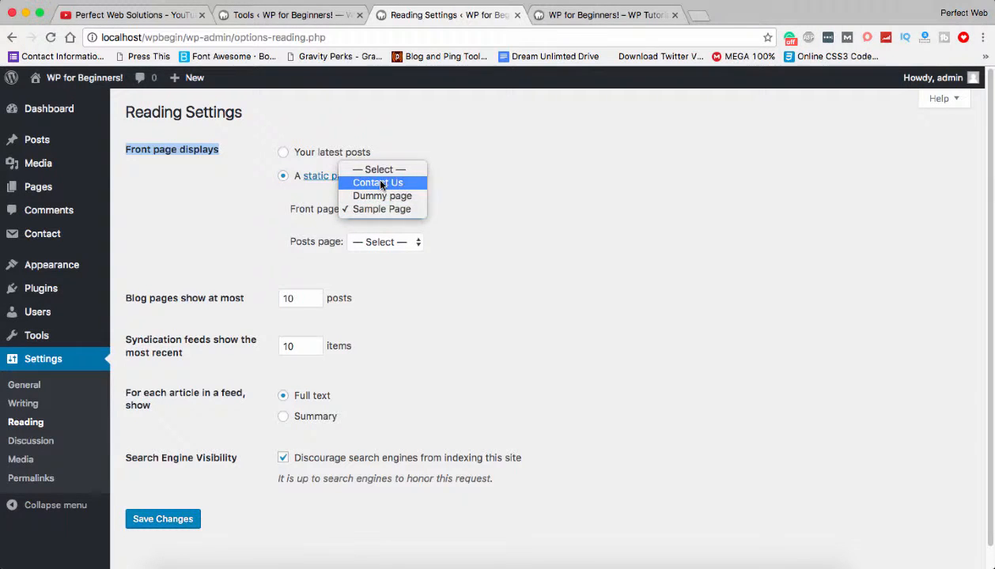
{"action": "left_click", "coordinate": [380, 184]}
{"action": "left_click", "coordinate": [166, 528]}
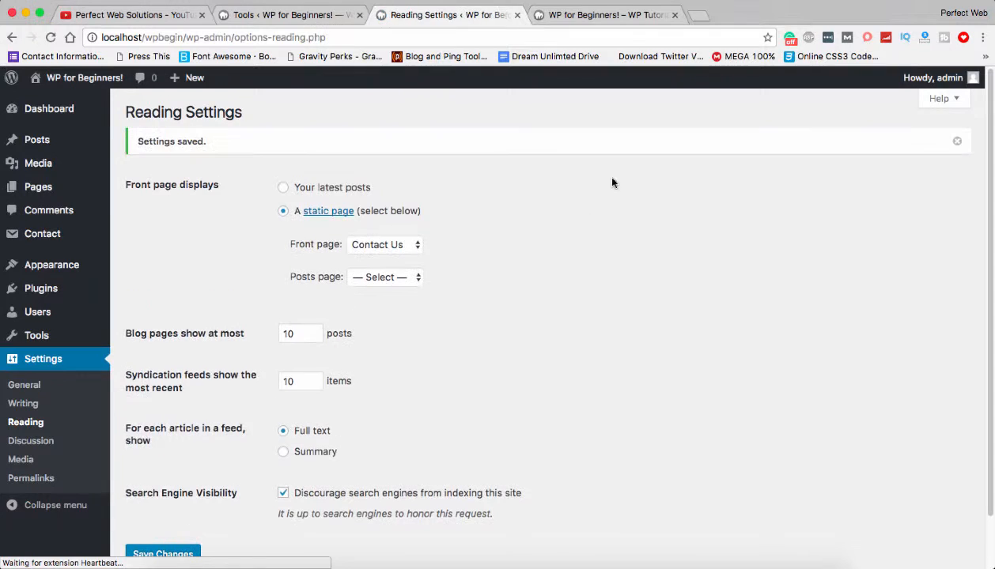
Step: Reload the live site's front page, examine its address and content down to the form's end, and return to Reading Settings
{"action": "left_click", "coordinate": [554, 19]}
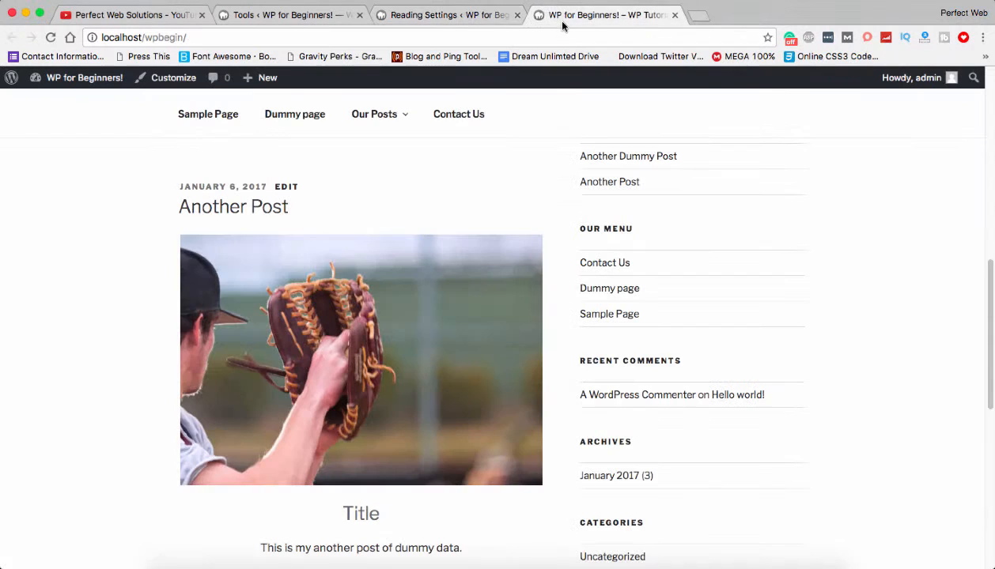
{"action": "left_click", "coordinate": [50, 38]}
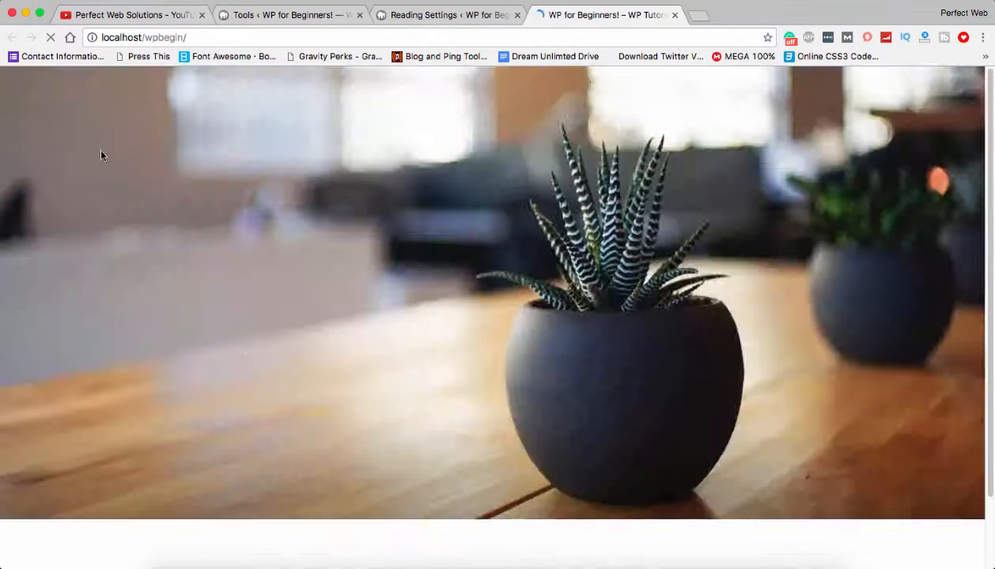
{"action": "scroll", "coordinate": [105, 167], "scroll_direction": "down", "scroll_amount": 9}
{"action": "scroll", "coordinate": [108, 168], "scroll_direction": "up", "scroll_amount": 5}
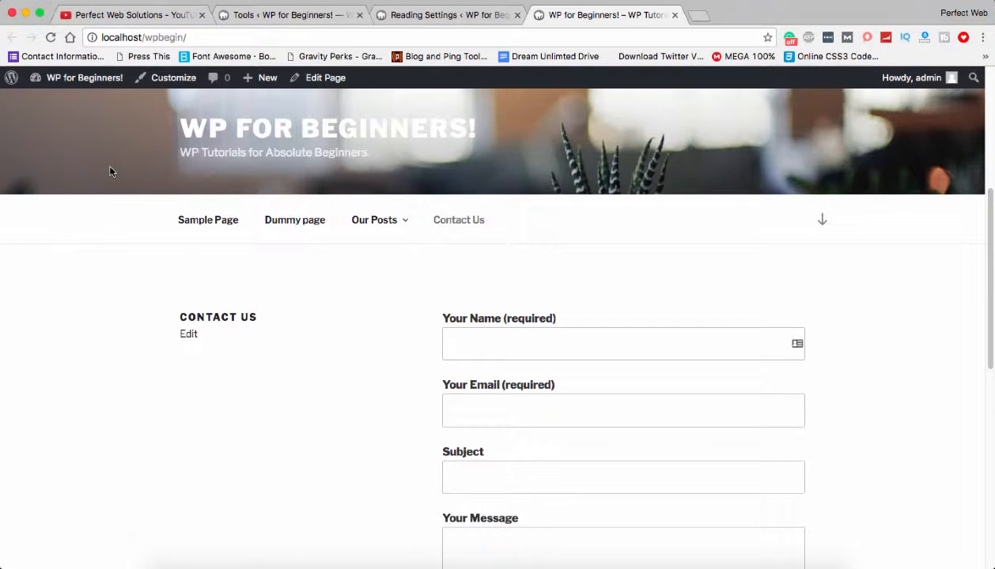
{"action": "left_click", "coordinate": [203, 38]}
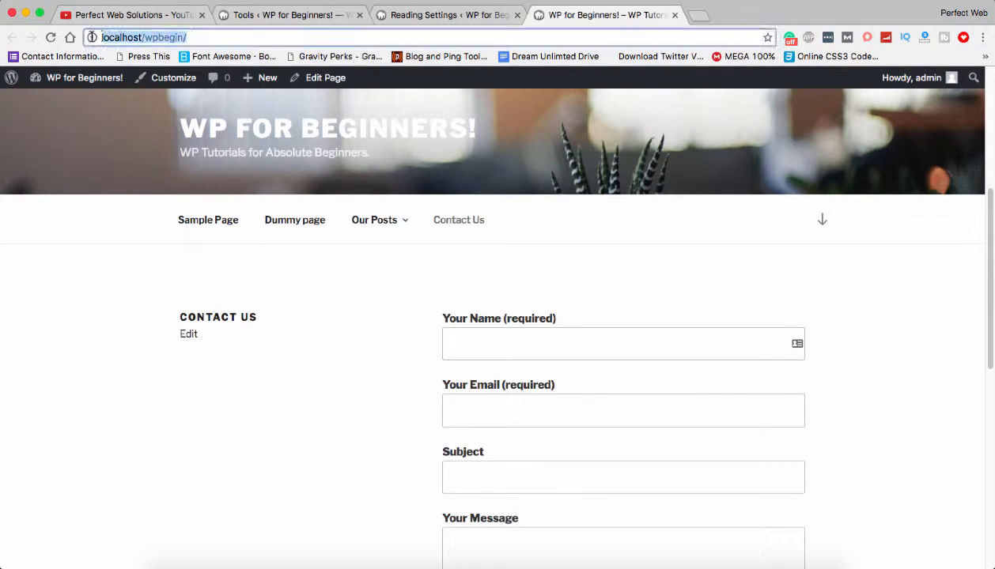
{"action": "left_click", "coordinate": [203, 38]}
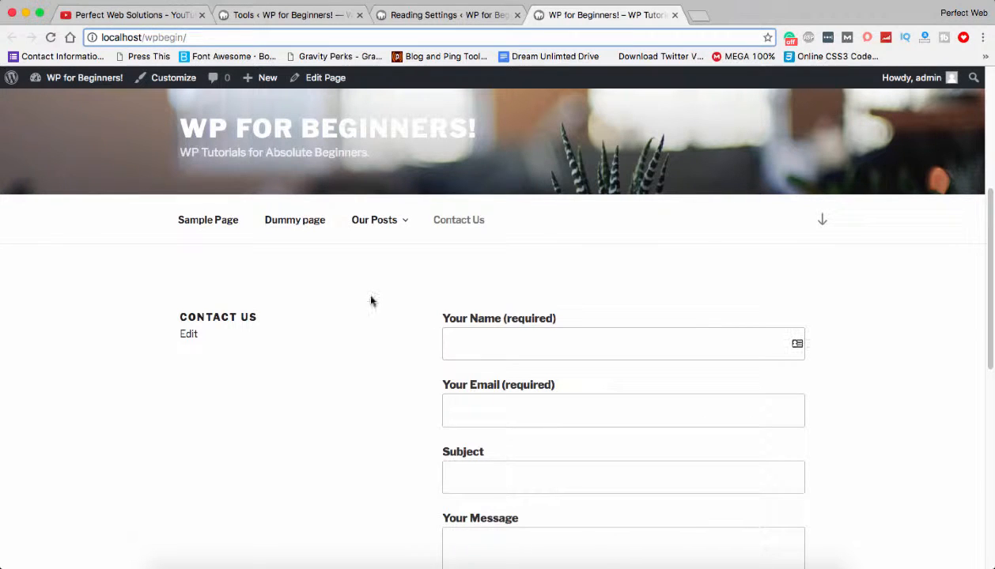
{"action": "scroll", "coordinate": [369, 295], "scroll_direction": "down", "scroll_amount": 5}
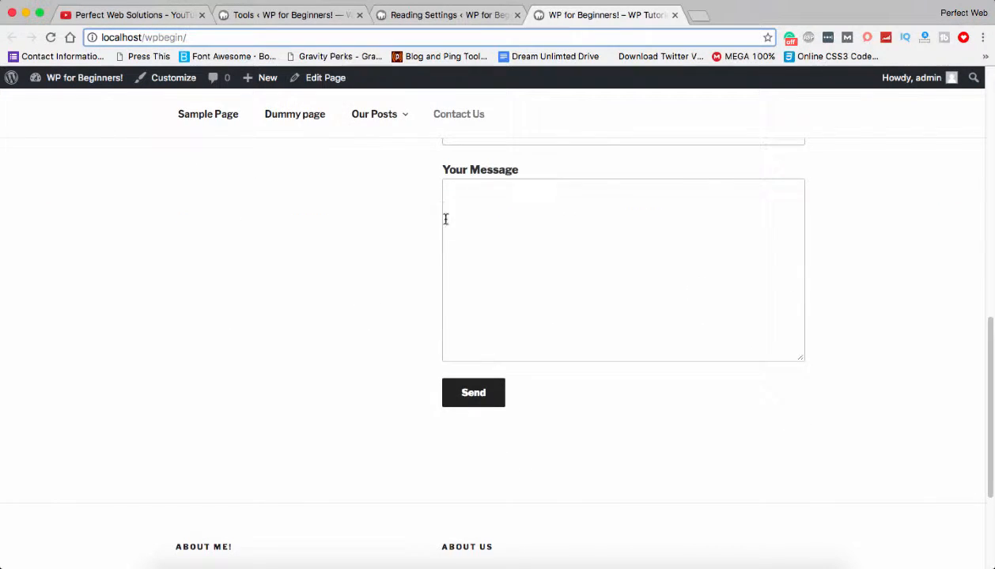
{"action": "left_click", "coordinate": [449, 15]}
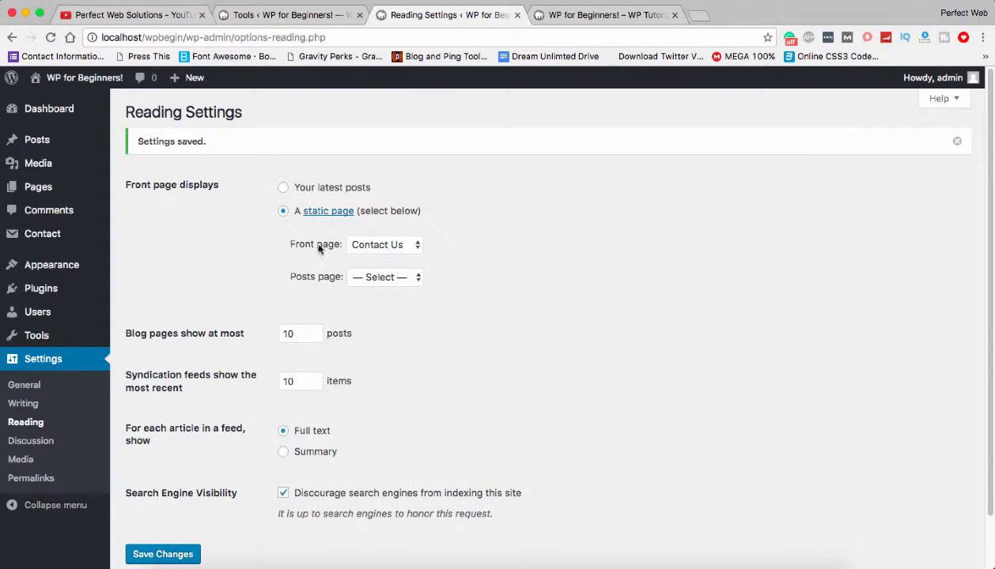
Step: Examine the page choices for Front page and Posts page, keeping both current selections
{"action": "mouse_move", "coordinate": [47, 188]}
{"action": "left_click", "coordinate": [385, 244]}
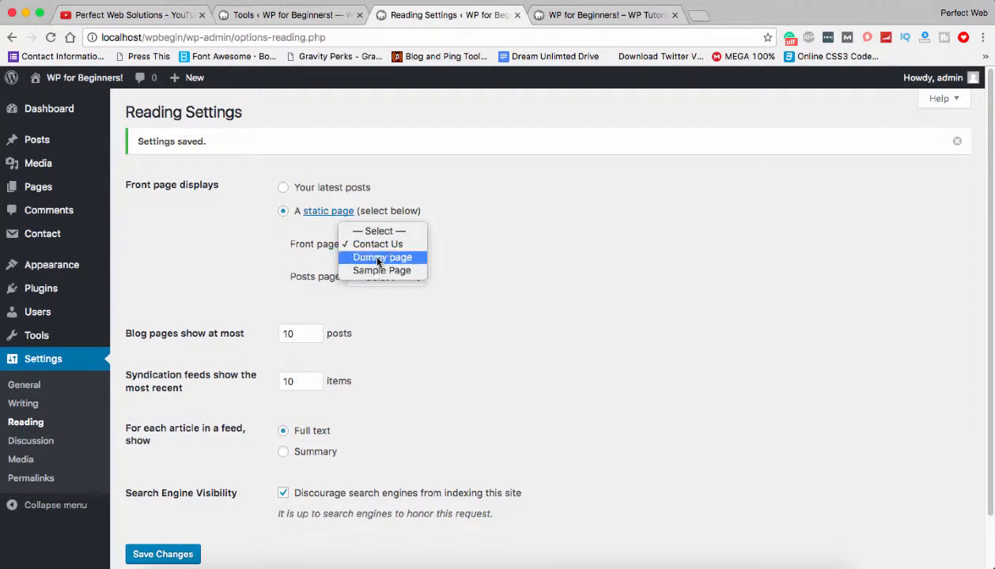
{"action": "left_click", "coordinate": [483, 290]}
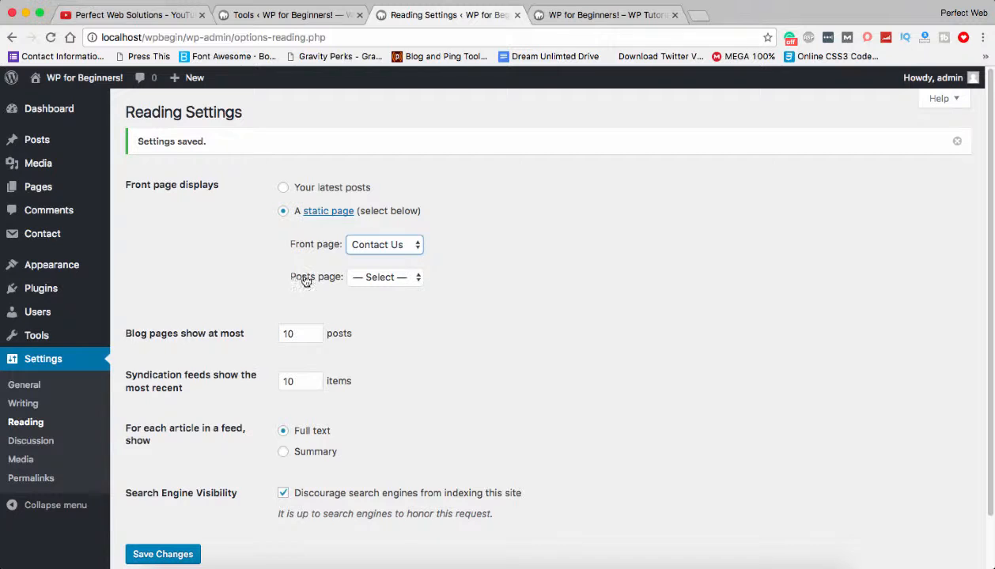
{"action": "left_click", "coordinate": [382, 277]}
{"action": "left_click", "coordinate": [382, 273]}
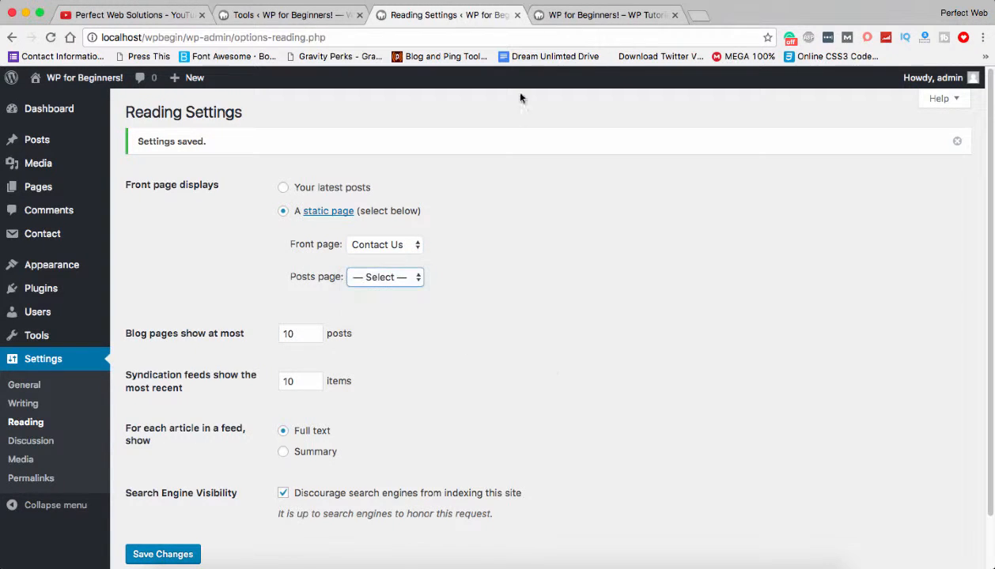
Step: Check the contact form on the live front page again and return to Reading Settings
{"action": "left_click", "coordinate": [566, 17]}
{"action": "scroll", "coordinate": [338, 200], "scroll_direction": "up", "scroll_amount": 2}
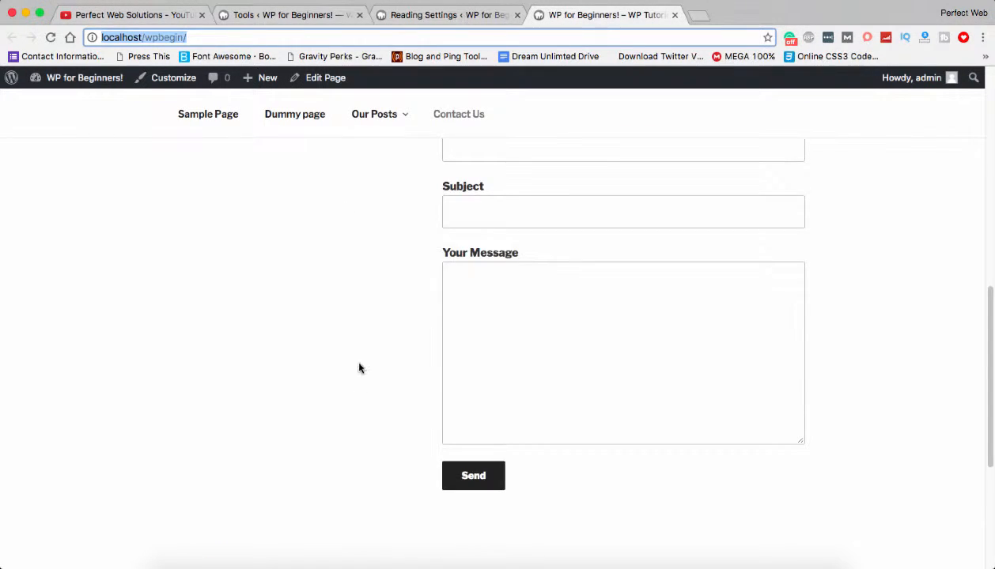
{"action": "left_click", "coordinate": [431, 17]}
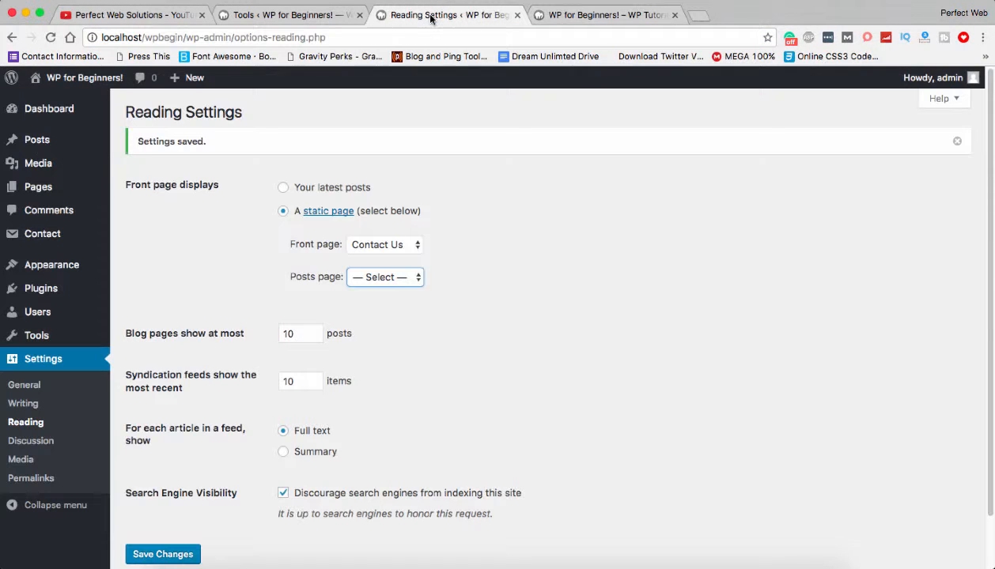
Step: Set the Posts page to Dummy page and save the changes
{"action": "left_click", "coordinate": [399, 274]}
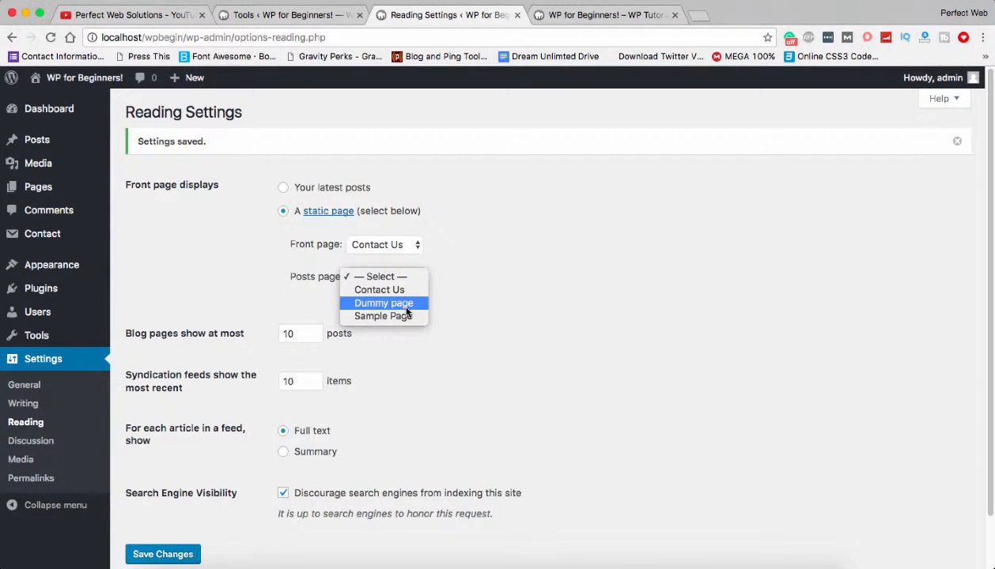
{"action": "left_click", "coordinate": [406, 307]}
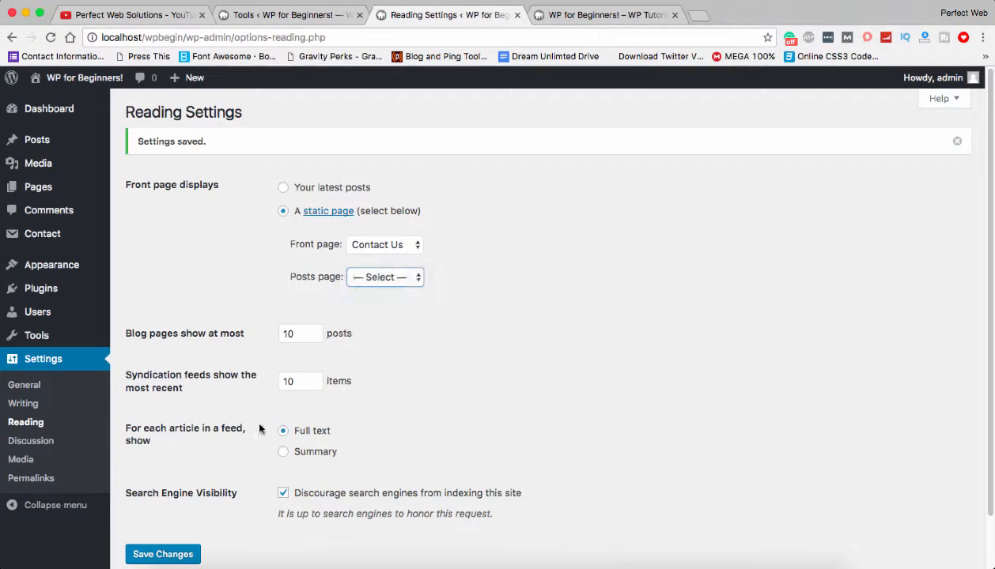
{"action": "left_click", "coordinate": [188, 552]}
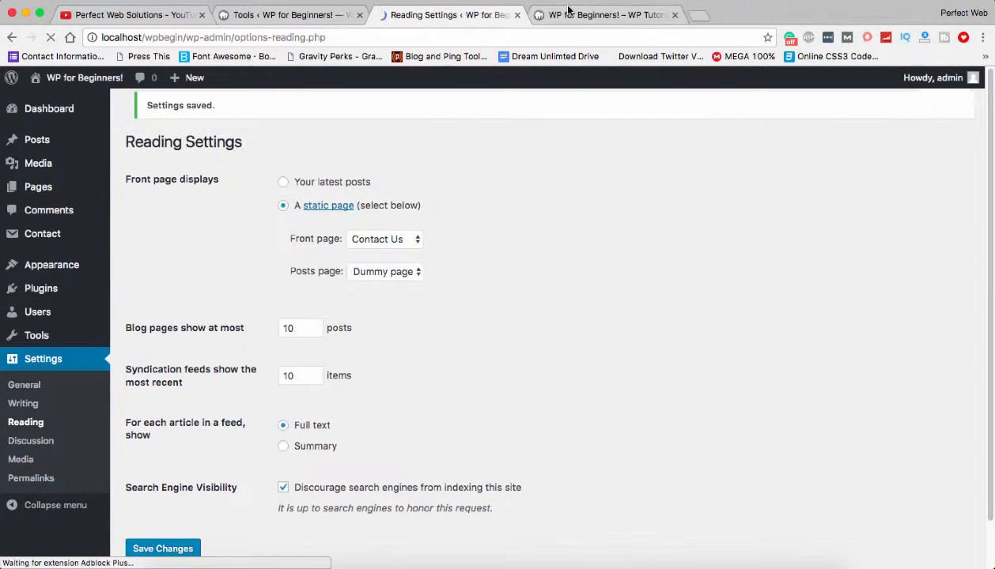
Step: Reload the live site, check the Posts page setting once more, and examine the site's Dummy page from end to end
{"action": "left_click", "coordinate": [569, 13]}
{"action": "left_click", "coordinate": [49, 37]}
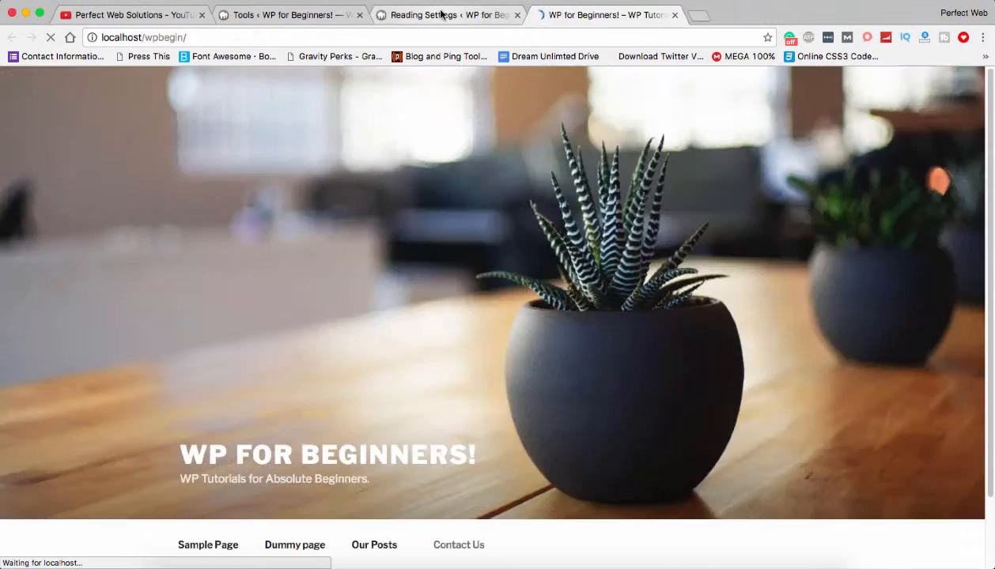
{"action": "left_click", "coordinate": [442, 15]}
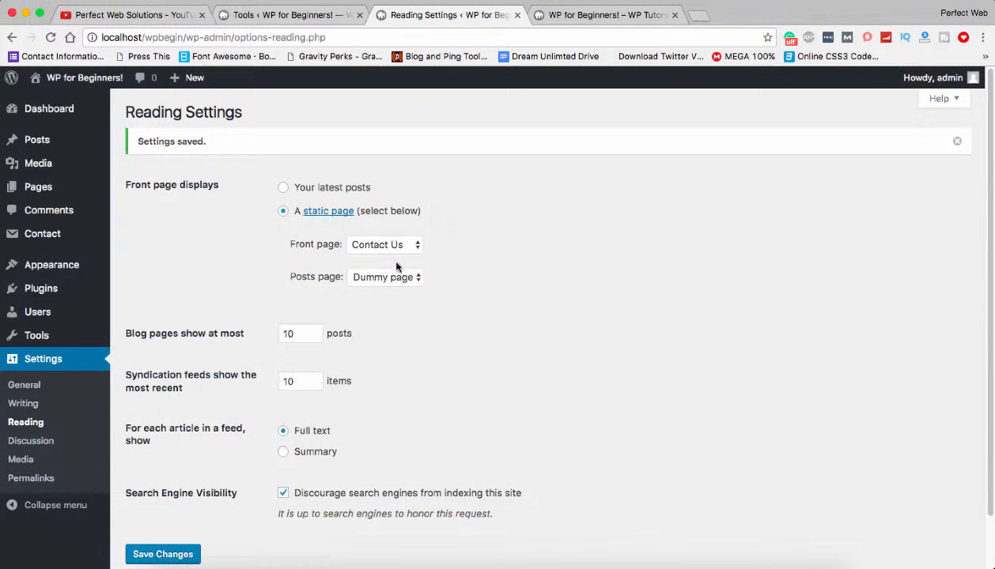
{"action": "left_click", "coordinate": [568, 15]}
{"action": "left_click", "coordinate": [286, 126]}
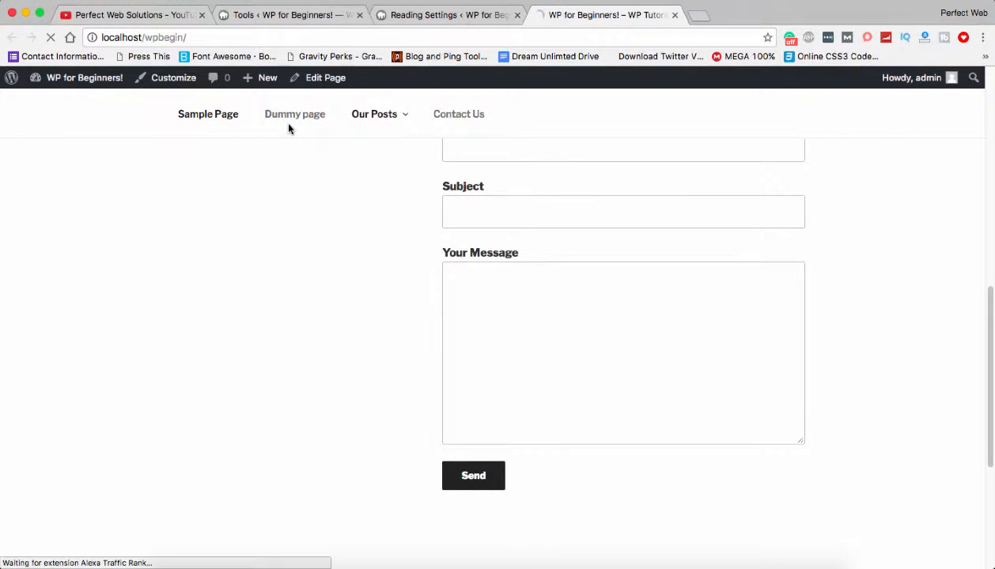
{"action": "scroll", "coordinate": [275, 176], "scroll_direction": "down", "scroll_amount": 15}
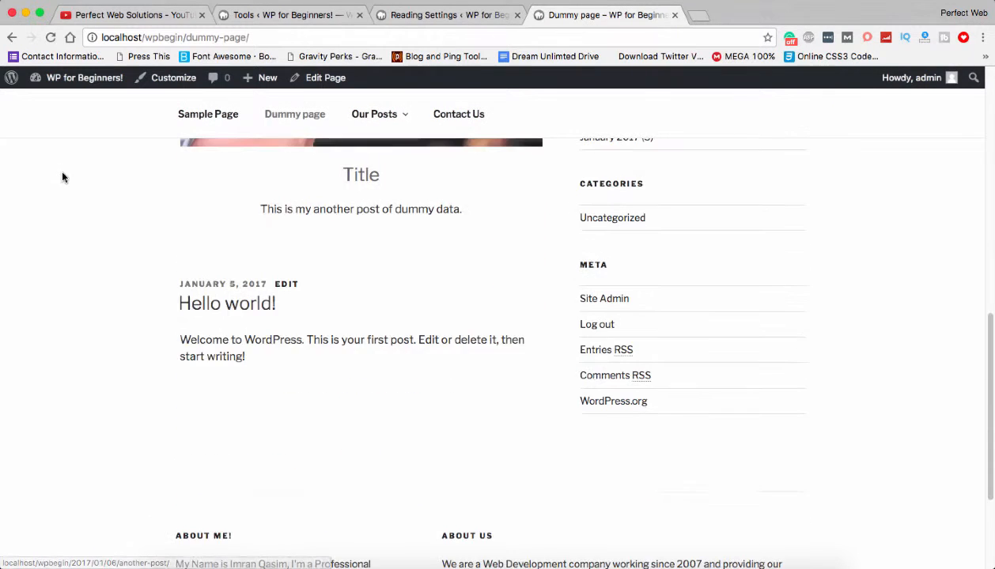
{"action": "scroll", "coordinate": [68, 175], "scroll_direction": "up", "scroll_amount": 10}
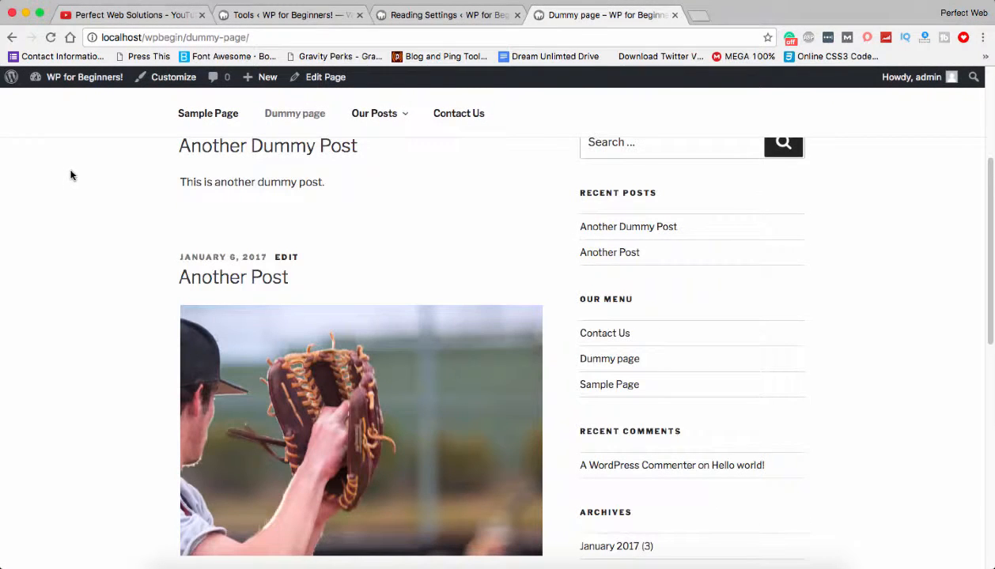
{"action": "scroll", "coordinate": [255, 310], "scroll_direction": "up", "scroll_amount": 5}
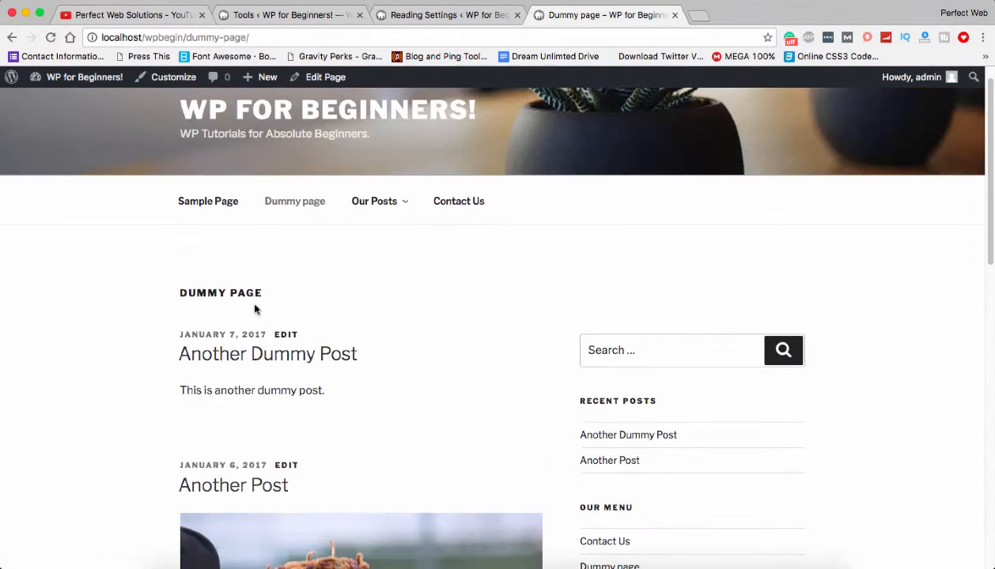
Step: Reset the Posts page in Reading Settings to — Select — and save the changes
{"action": "left_click", "coordinate": [415, 15]}
{"action": "left_click", "coordinate": [397, 278]}
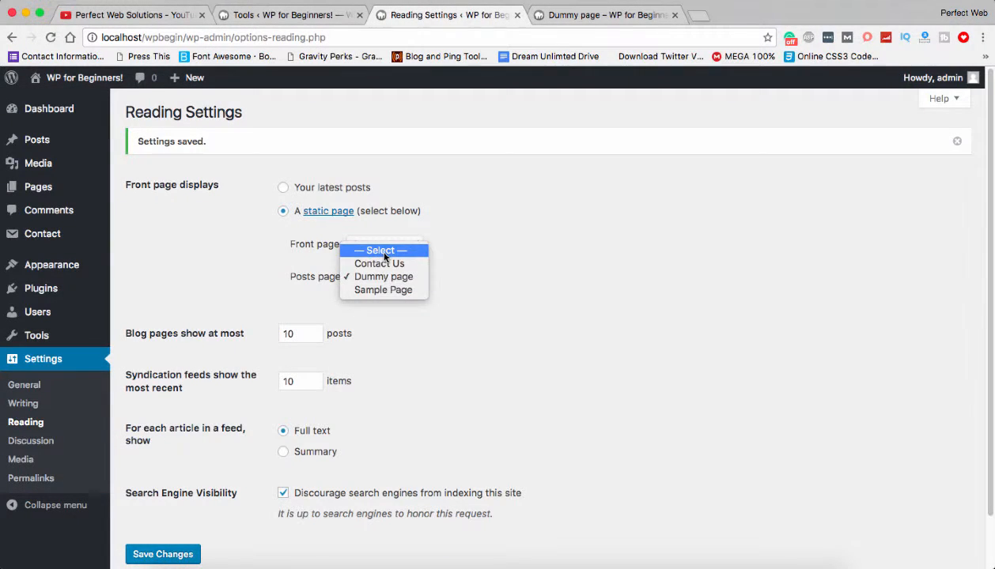
{"action": "left_click", "coordinate": [384, 254]}
{"action": "left_click", "coordinate": [165, 555]}
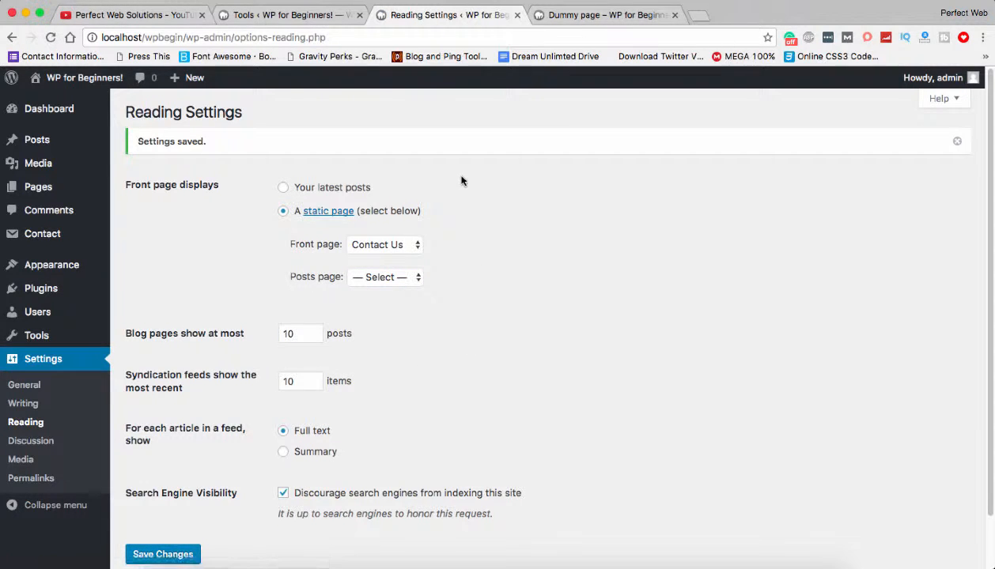
Step: Examine the refreshed Dummy page's own content on the live site and return to Reading Settings
{"action": "left_click", "coordinate": [543, 17]}
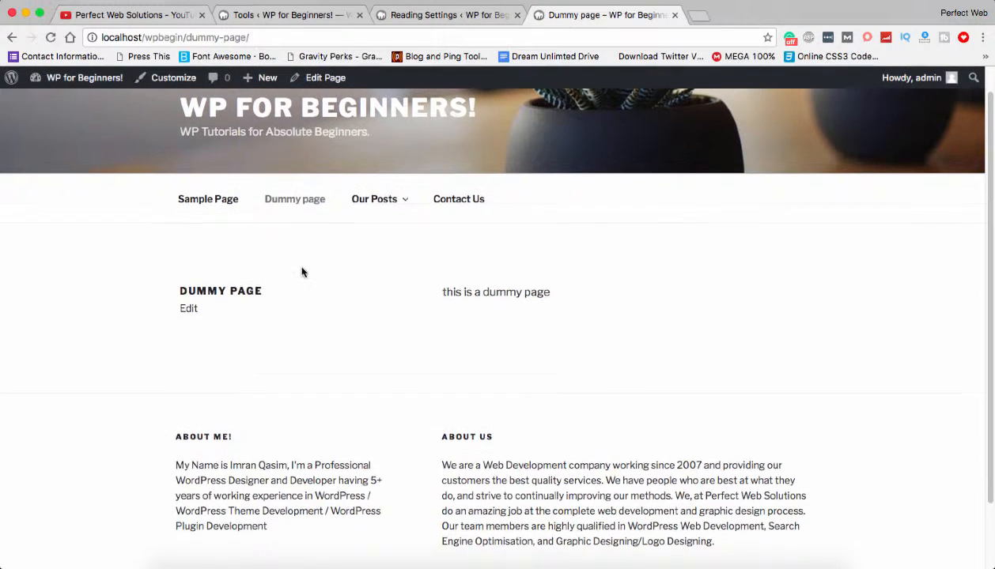
{"action": "scroll", "coordinate": [302, 272], "scroll_direction": "down", "scroll_amount": 1}
{"action": "left_click_drag", "start_coordinate": [437, 271], "coordinate": [590, 272]}
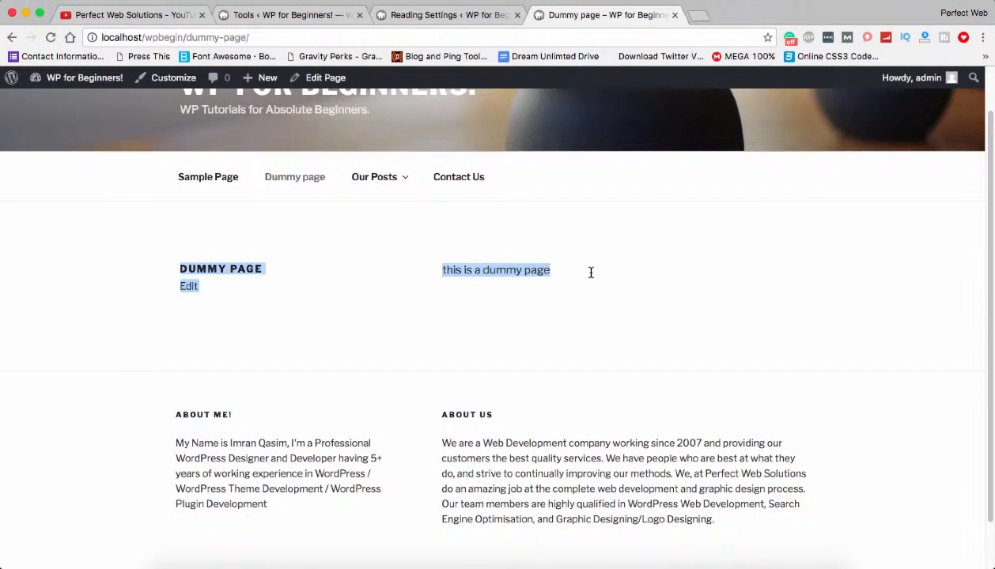
{"action": "left_click", "coordinate": [442, 16]}
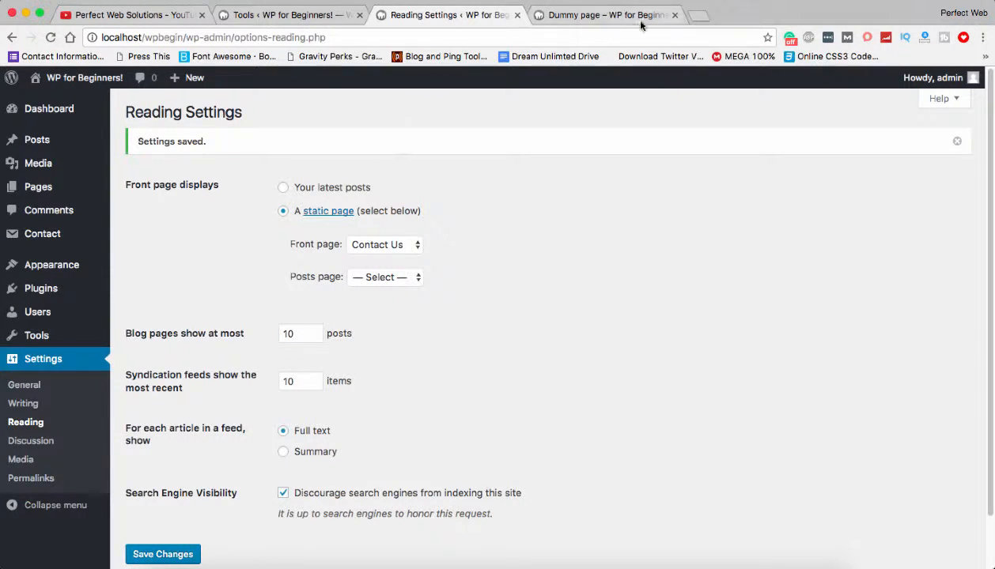
{"action": "left_click", "coordinate": [560, 20]}
{"action": "scroll", "coordinate": [303, 376], "scroll_direction": "up", "scroll_amount": 2}
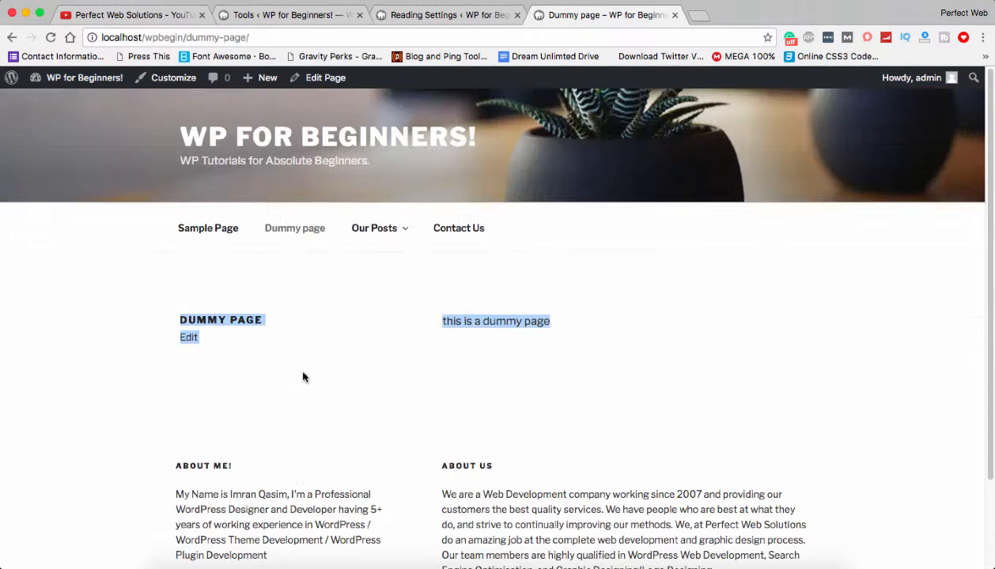
{"action": "left_click", "coordinate": [409, 16]}
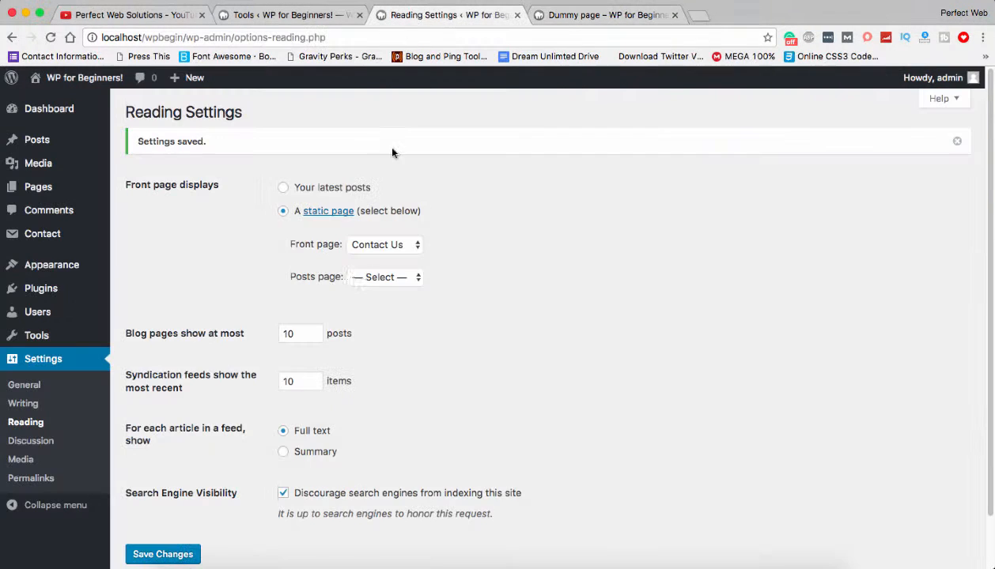
Step: Choose Dummy page as the Posts page in Reading Settings and save the changes
{"action": "left_click", "coordinate": [366, 278]}
{"action": "left_click", "coordinate": [371, 307]}
{"action": "scroll", "coordinate": [208, 285], "scroll_direction": "down", "scroll_amount": 1}
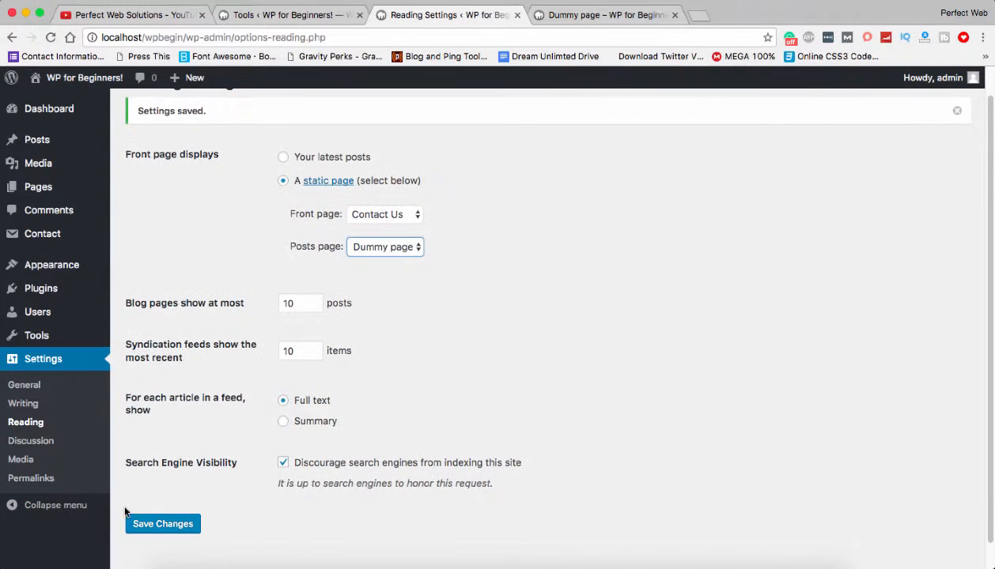
{"action": "left_click", "coordinate": [173, 532]}
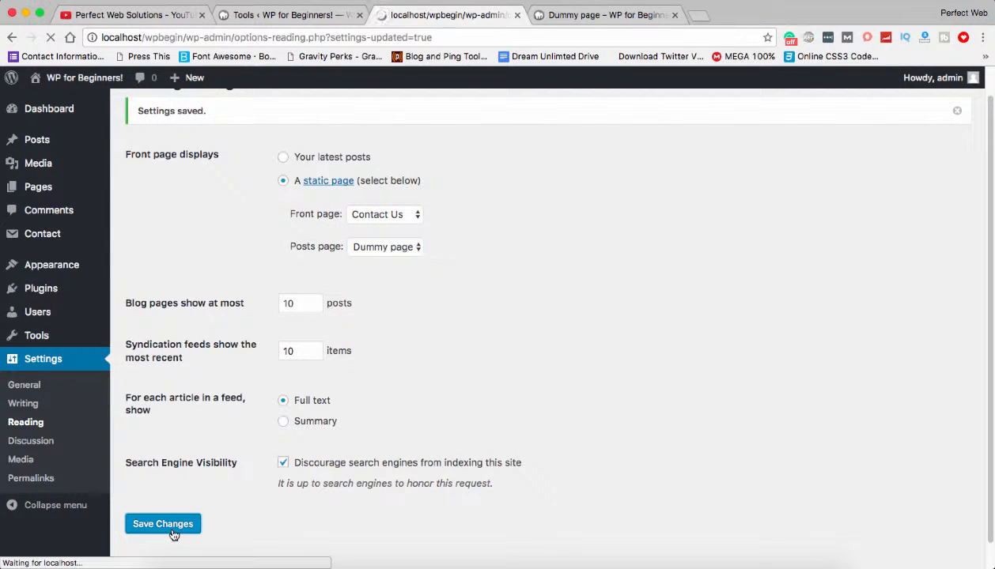
Step: Reload the Dummy page on the live site and examine the posts listed on it
{"action": "left_click", "coordinate": [557, 17]}
{"action": "right_click", "coordinate": [285, 284]}
{"action": "left_click", "coordinate": [73, 280]}
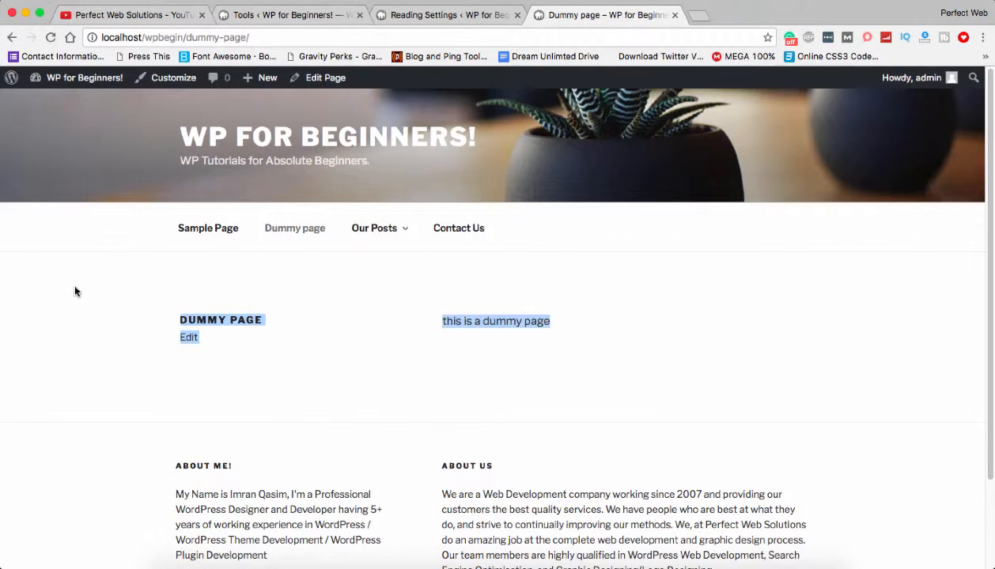
{"action": "right_click", "coordinate": [72, 281]}
{"action": "left_click", "coordinate": [101, 318]}
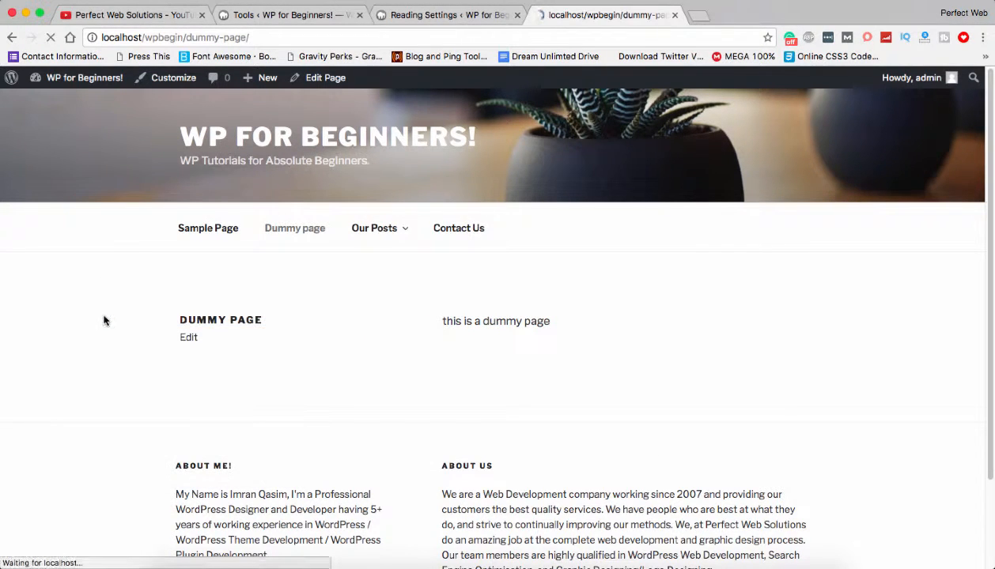
{"action": "scroll", "coordinate": [111, 320], "scroll_direction": "down", "scroll_amount": 4}
{"action": "scroll", "coordinate": [119, 320], "scroll_direction": "down", "scroll_amount": 5}
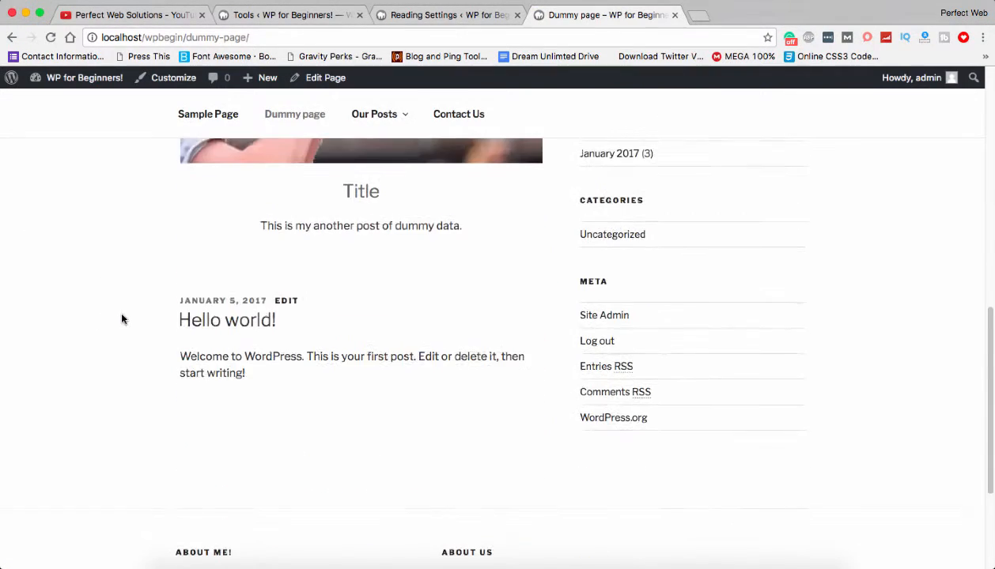
{"action": "scroll", "coordinate": [120, 319], "scroll_direction": "up", "scroll_amount": 5}
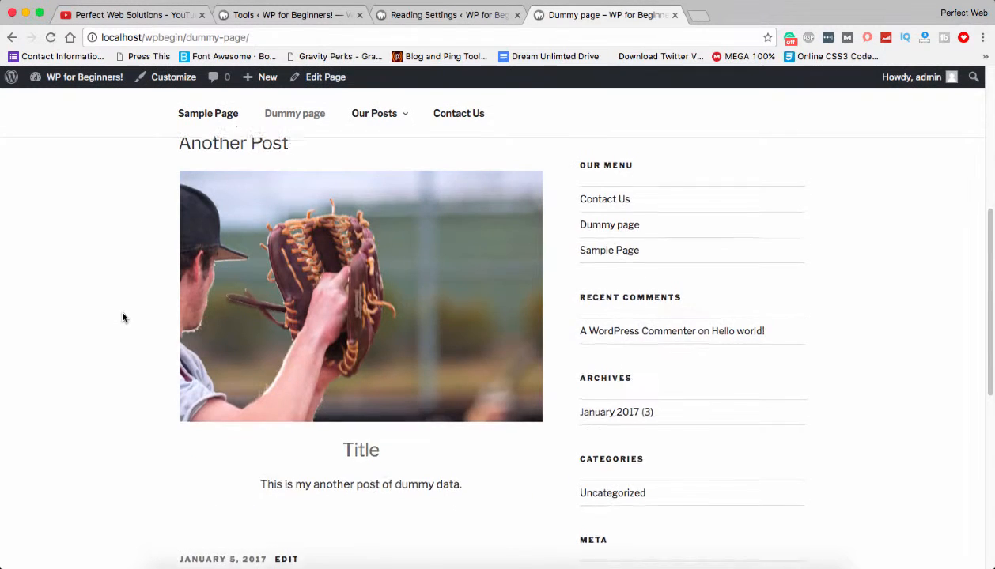
{"action": "scroll", "coordinate": [122, 316], "scroll_direction": "up", "scroll_amount": 2}
Step: Set Blog pages show at most to 1 post in Reading Settings and save the changes
{"action": "left_click", "coordinate": [434, 15]}
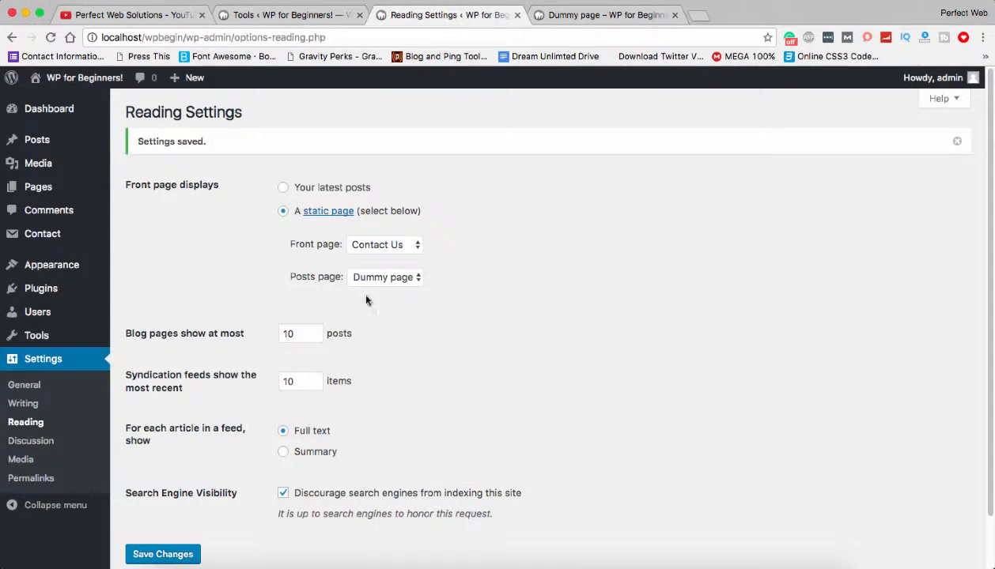
{"action": "double_click", "coordinate": [301, 332]}
{"action": "type", "text": "1"}
{"action": "left_click", "coordinate": [188, 553]}
Step: Reload the live Dummy page and browse its pagination through pages 2 and 3, ending back on page 1
{"action": "left_click", "coordinate": [585, 14]}
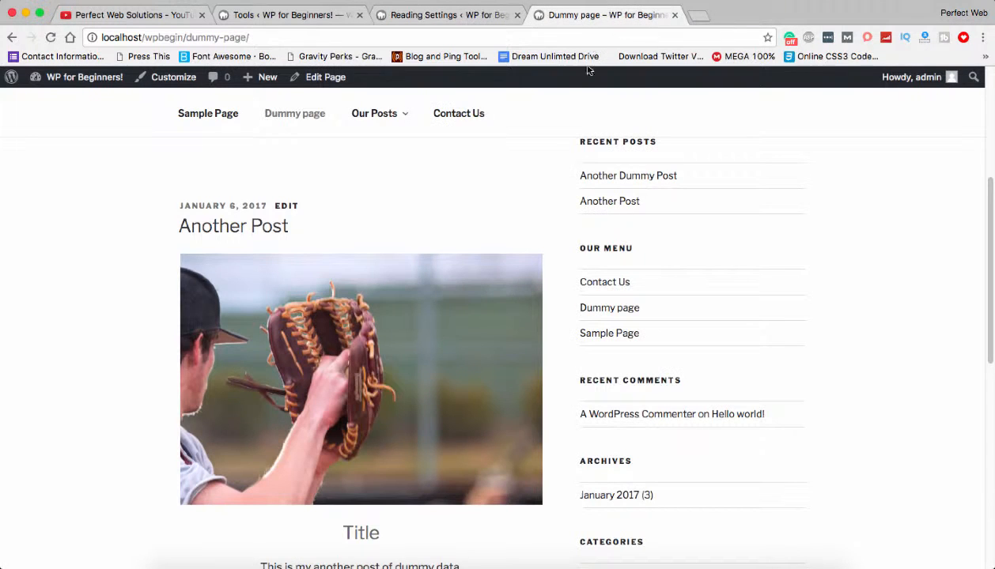
{"action": "key", "text": "super+r"}
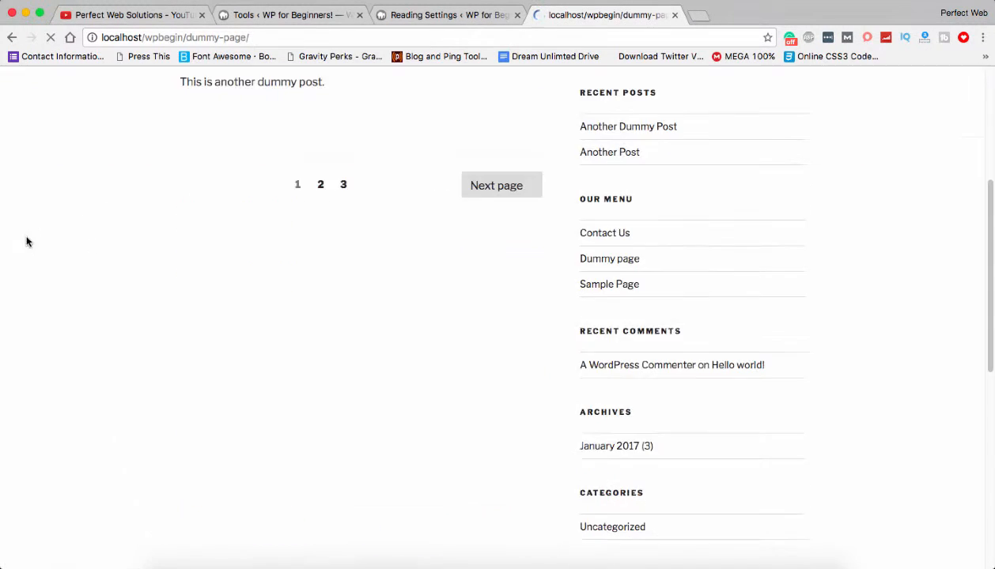
{"action": "scroll", "coordinate": [11, 262], "scroll_direction": "up", "scroll_amount": 5}
{"action": "scroll", "coordinate": [12, 263], "scroll_direction": "down", "scroll_amount": 1}
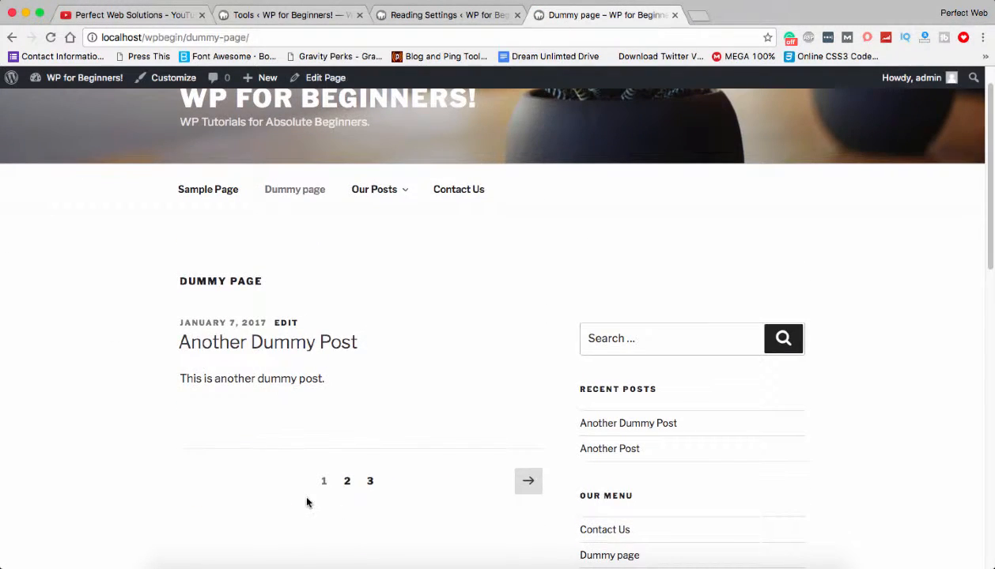
{"action": "left_click_drag", "start_coordinate": [287, 469], "coordinate": [410, 473]}
{"action": "left_click", "coordinate": [139, 324]}
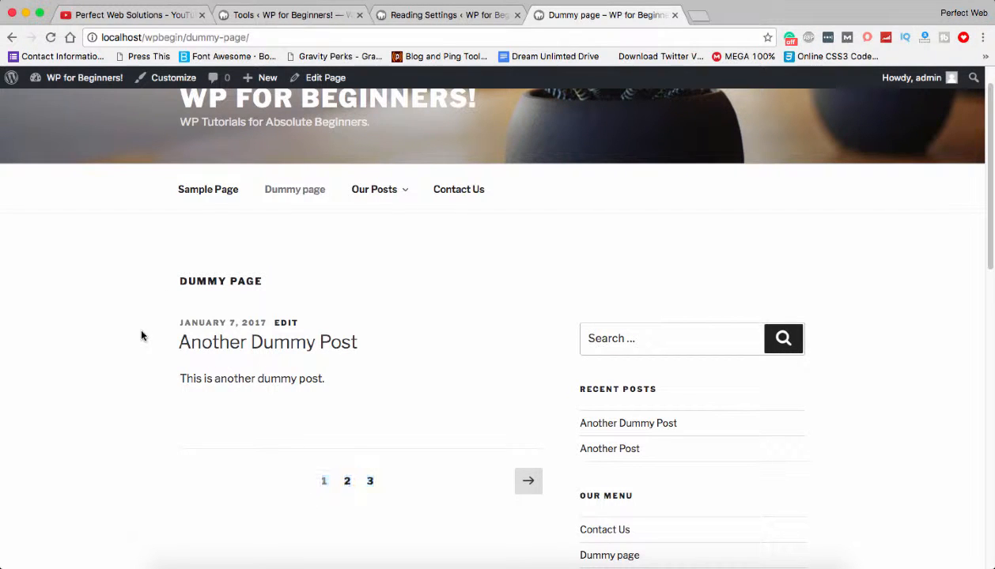
{"action": "left_click", "coordinate": [346, 487]}
{"action": "scroll", "coordinate": [360, 480], "scroll_direction": "down", "scroll_amount": 10}
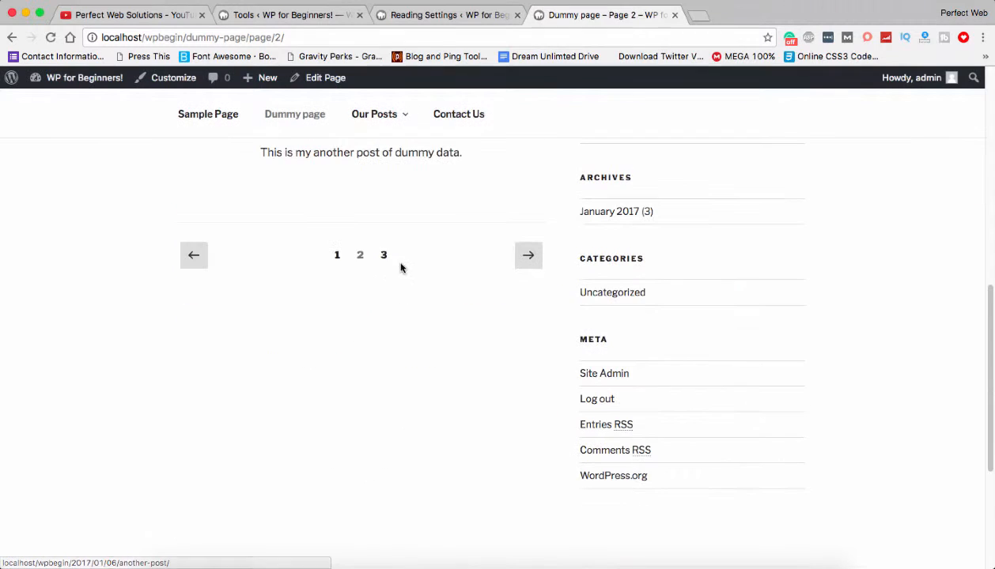
{"action": "left_click", "coordinate": [383, 256]}
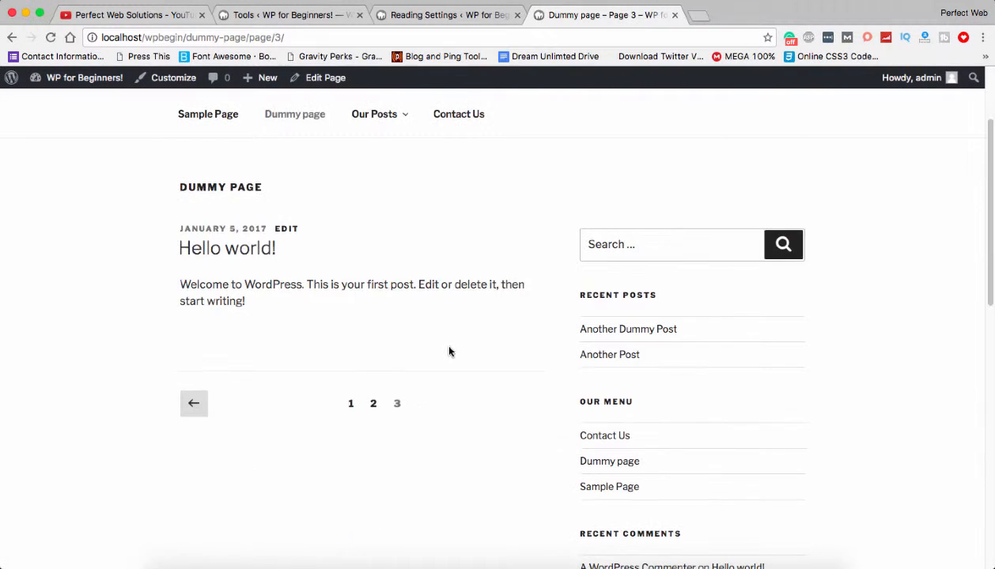
{"action": "left_click", "coordinate": [350, 406]}
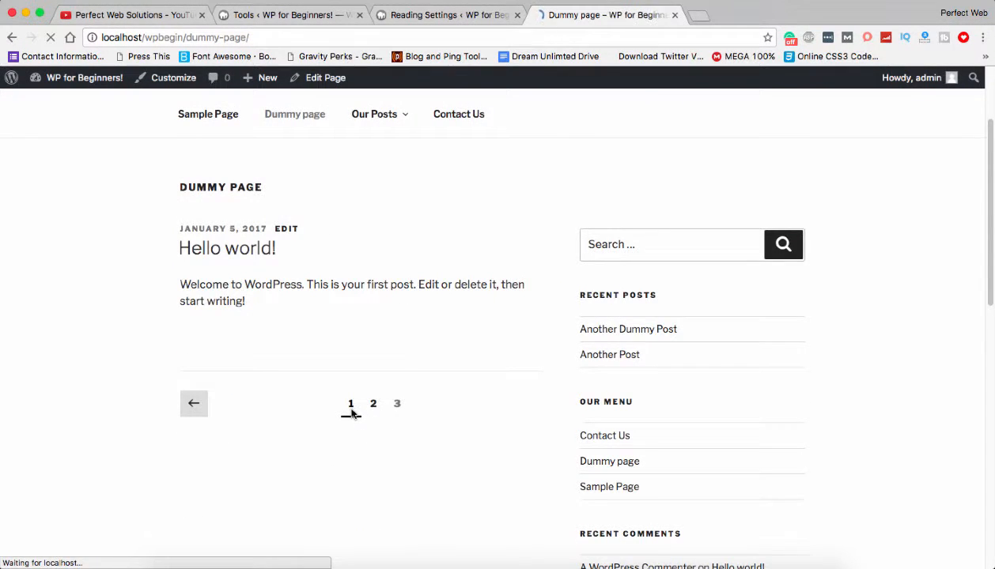
Step: Set Blog pages show at most to 2 posts in Reading Settings and save the changes
{"action": "left_click", "coordinate": [467, 15]}
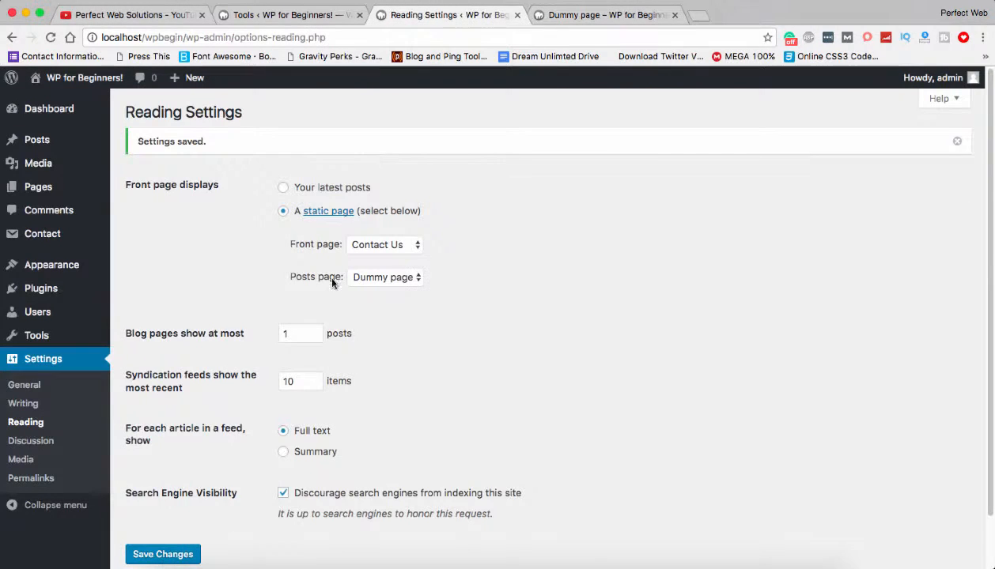
{"action": "double_click", "coordinate": [285, 333]}
{"action": "type", "text": "2"}
{"action": "left_click", "coordinate": [191, 551]}
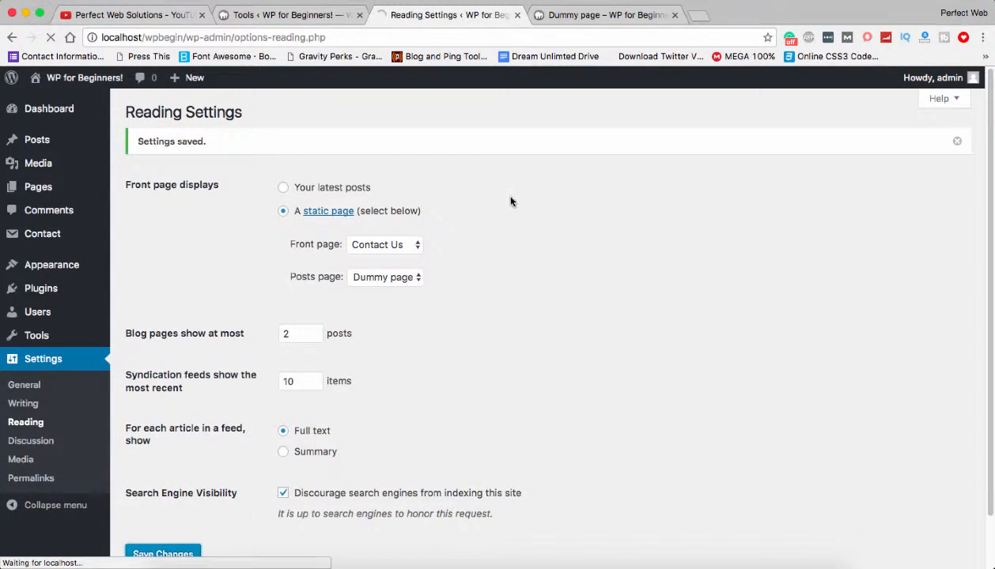
Step: Reload the live Dummy page, view page 2 of the posts, and return to page 1
{"action": "left_click", "coordinate": [549, 16]}
{"action": "key", "text": "super+r"}
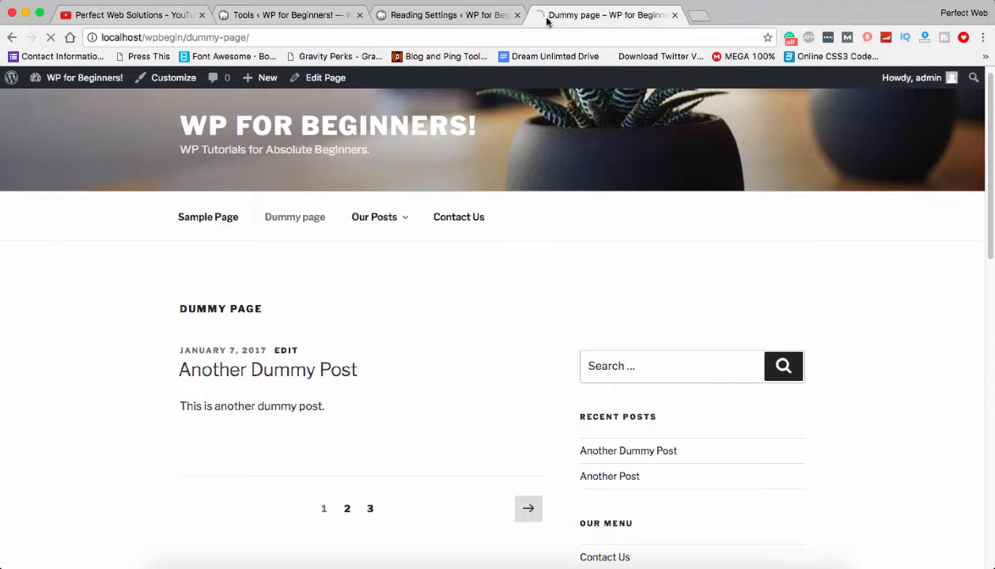
{"action": "scroll", "coordinate": [330, 490], "scroll_direction": "down", "scroll_amount": 5}
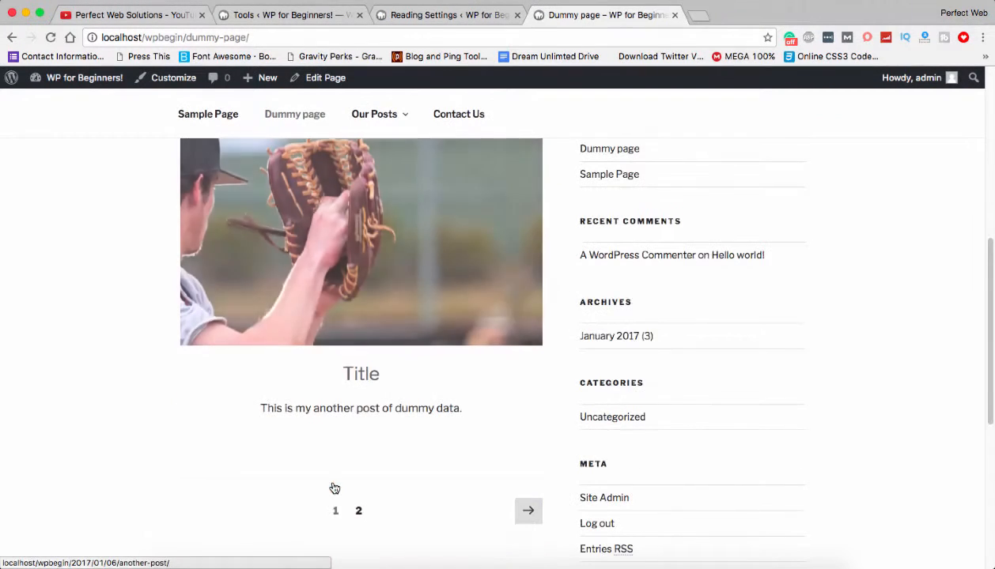
{"action": "left_click", "coordinate": [359, 512]}
{"action": "scroll", "coordinate": [362, 384], "scroll_direction": "down", "scroll_amount": 5}
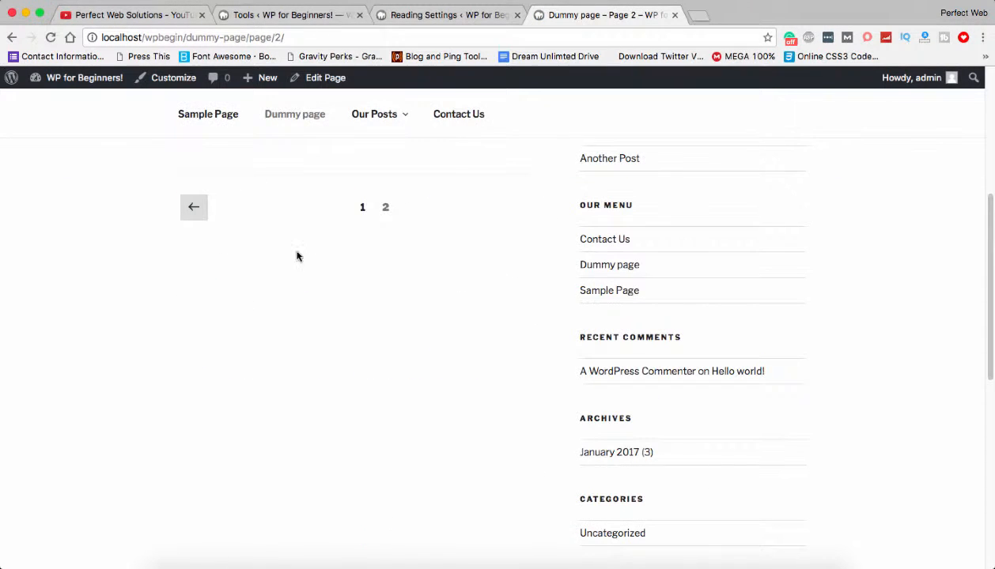
{"action": "left_click", "coordinate": [362, 208]}
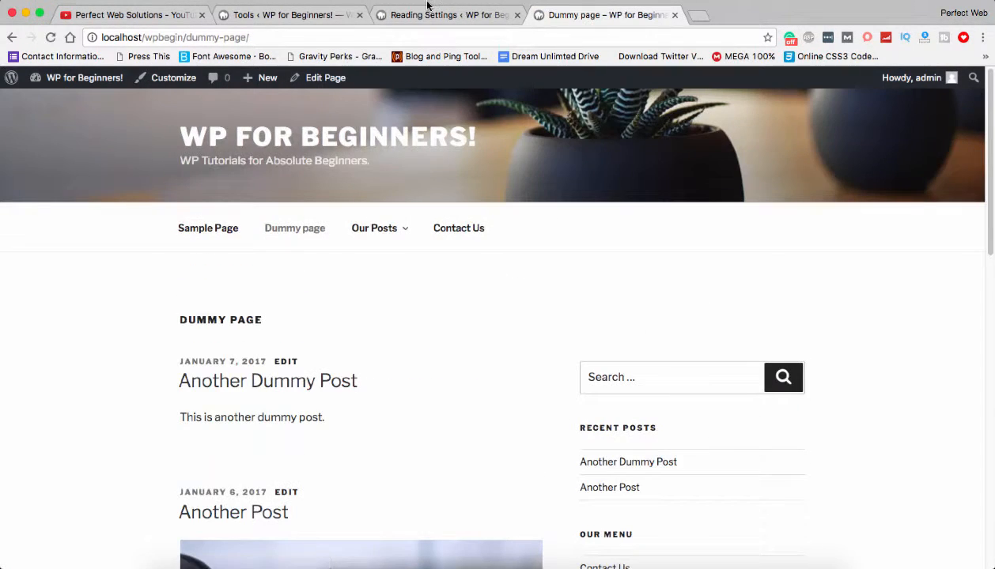
Step: Set Blog pages show at most to 10 posts in Reading Settings and save the changes
{"action": "left_click", "coordinate": [427, 10]}
{"action": "double_click", "coordinate": [292, 333]}
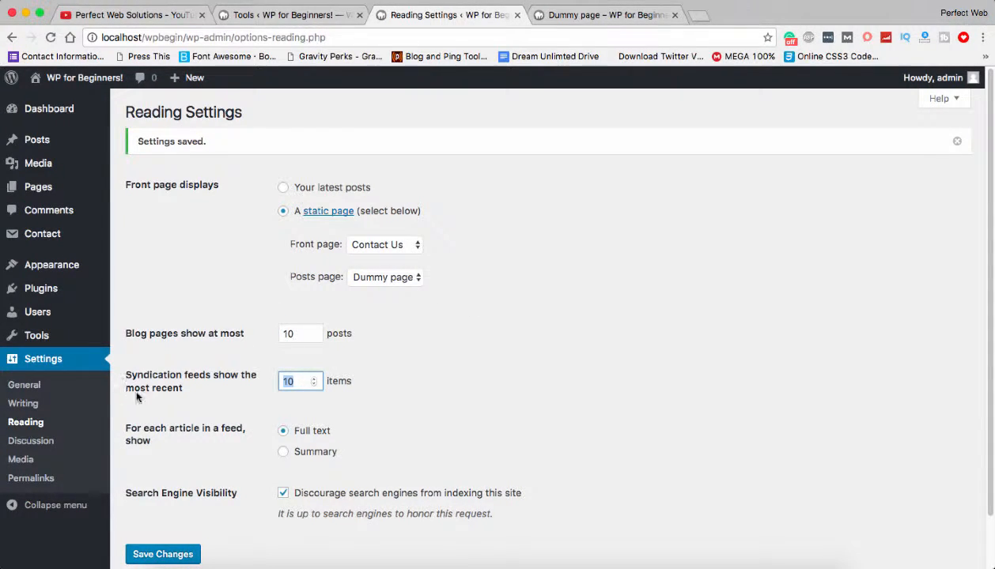
{"action": "left_click", "coordinate": [182, 554]}
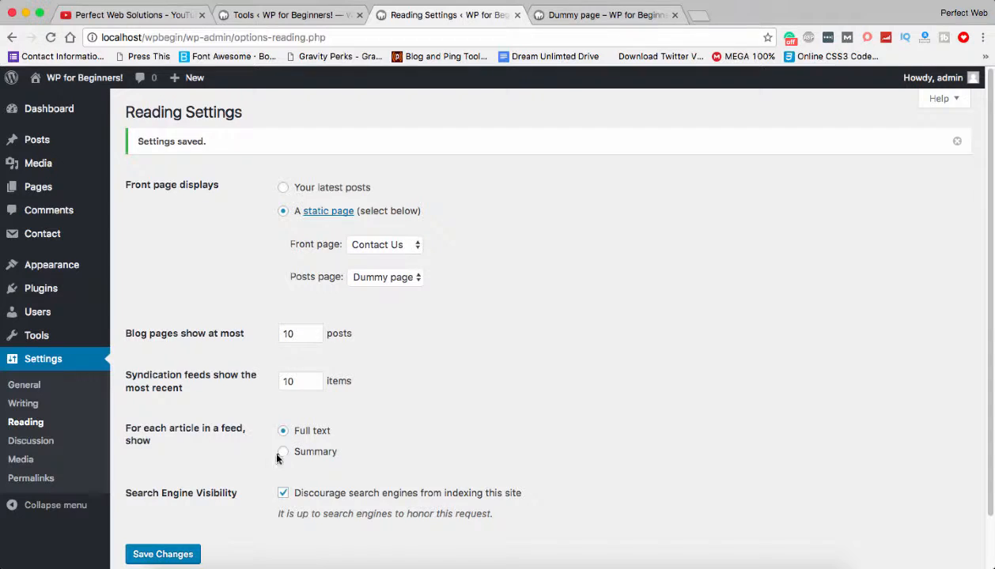
Step: Review the Search Engine Visibility option and its note, and save the Reading Settings
{"action": "scroll", "coordinate": [276, 457], "scroll_direction": "down", "scroll_amount": 1}
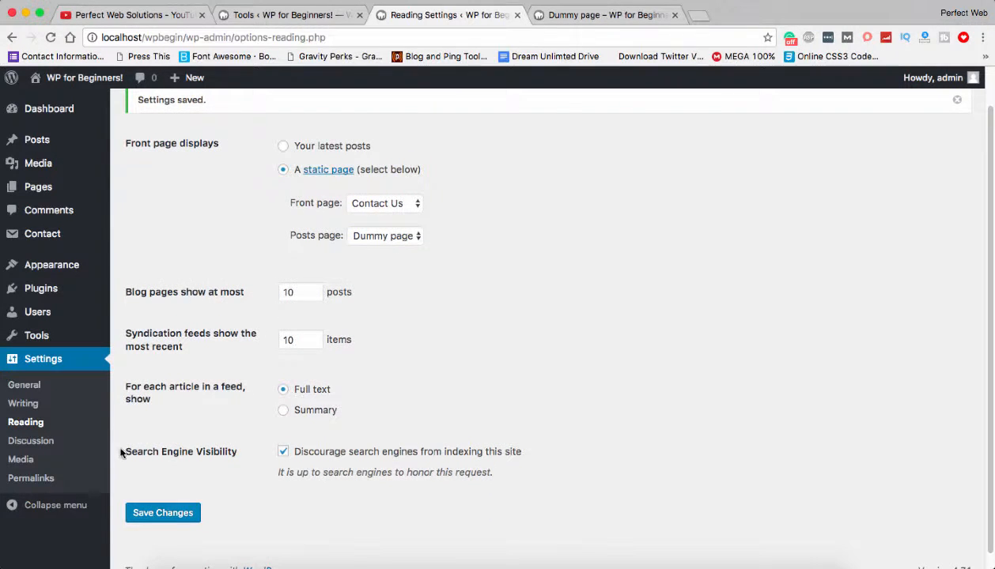
{"action": "left_click_drag", "start_coordinate": [120, 451], "coordinate": [240, 449]}
{"action": "left_click", "coordinate": [244, 448]}
{"action": "left_click_drag", "start_coordinate": [275, 474], "coordinate": [501, 476]}
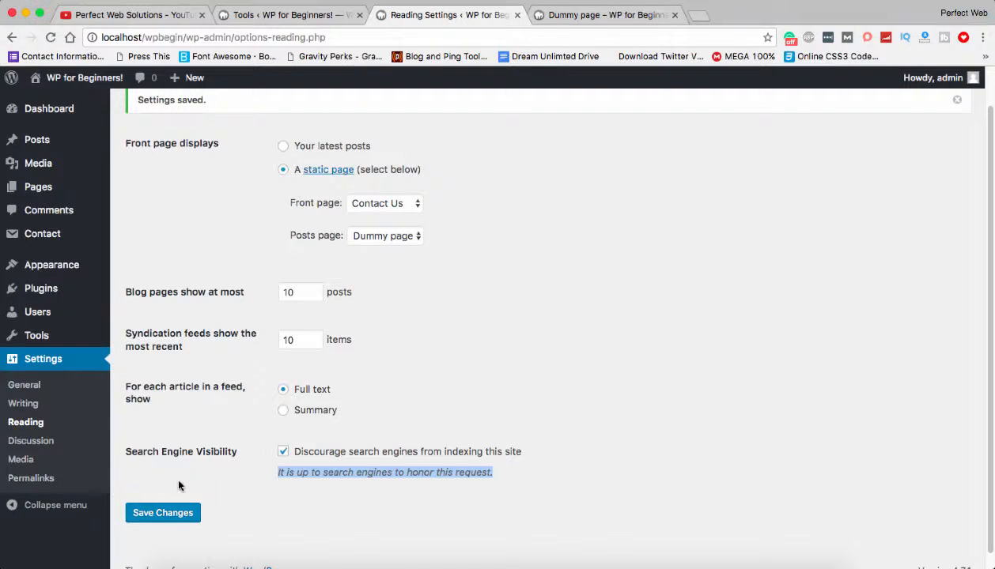
{"action": "left_click", "coordinate": [157, 514]}
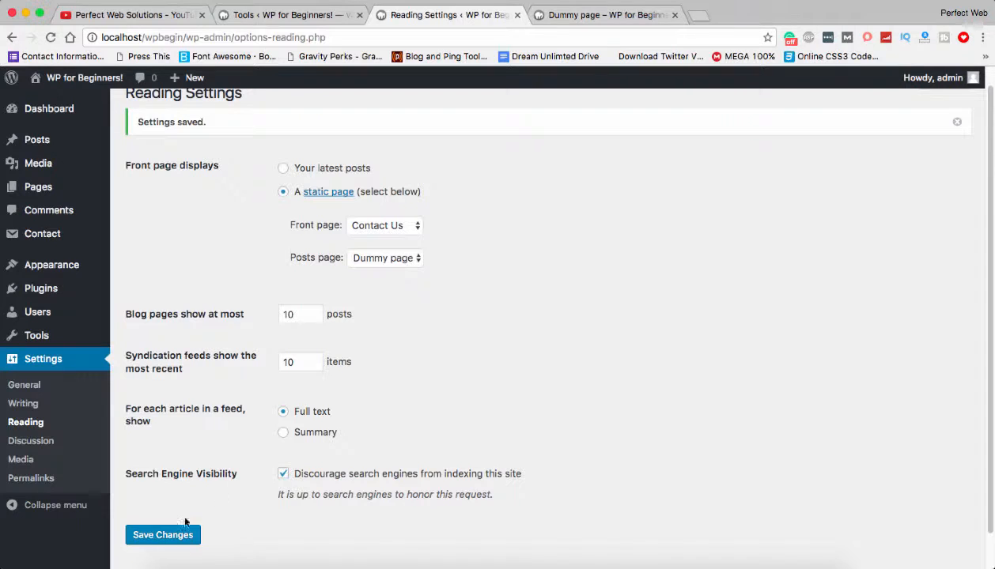
Step: Open the Discussion Settings and examine the default article settings and other comment settings
{"action": "left_click", "coordinate": [42, 441]}
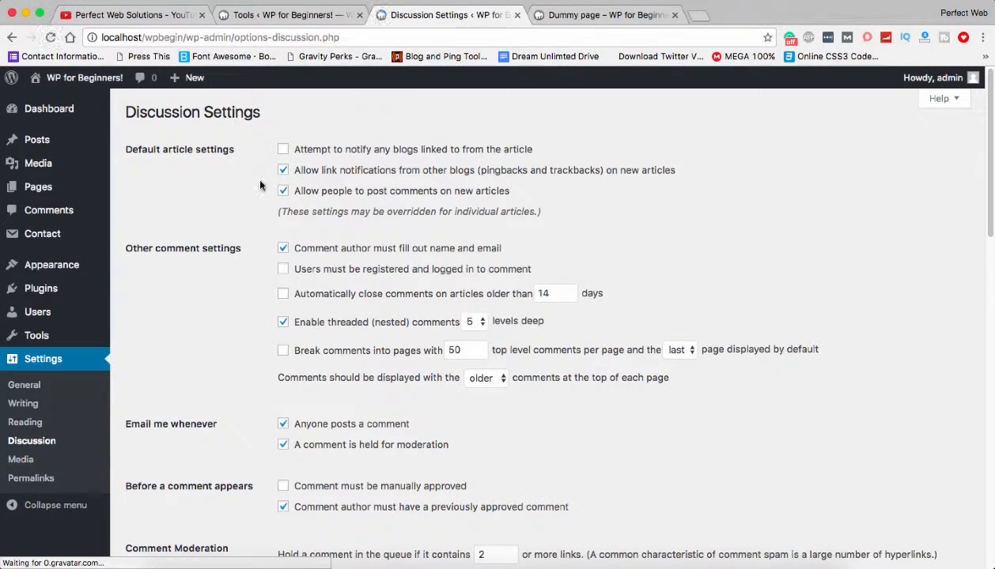
{"action": "left_click_drag", "start_coordinate": [120, 151], "coordinate": [239, 148]}
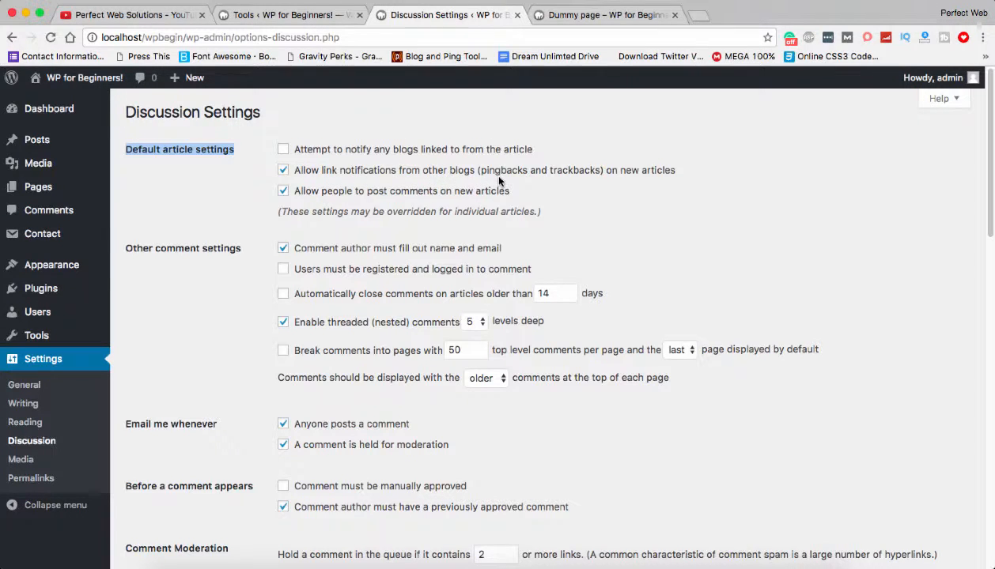
{"action": "left_click", "coordinate": [565, 207]}
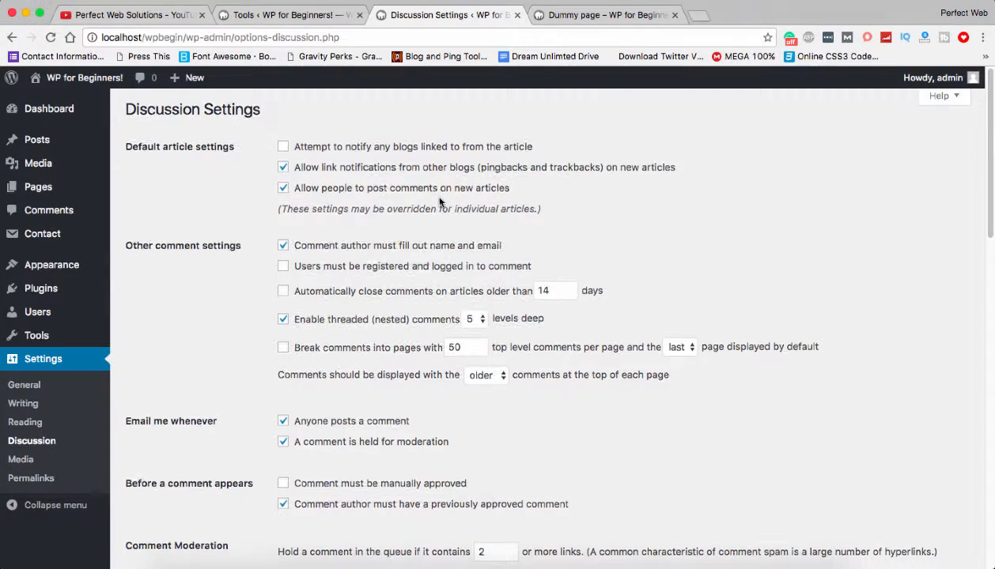
{"action": "scroll", "coordinate": [428, 193], "scroll_direction": "down", "scroll_amount": 2}
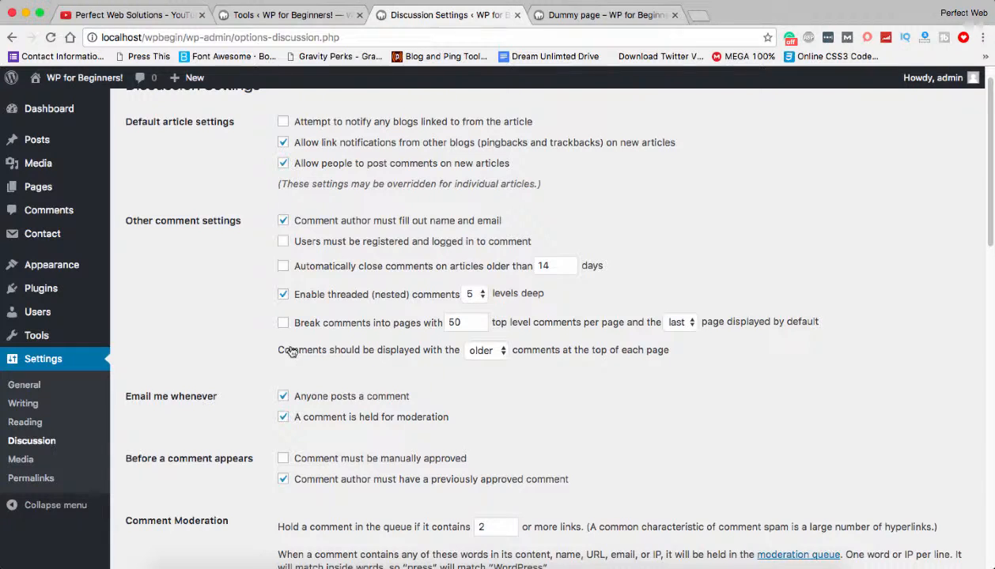
Step: Set comments to be displayed with the newer comments at the top of each page
{"action": "left_click_drag", "start_coordinate": [264, 345], "coordinate": [470, 363]}
{"action": "left_click", "coordinate": [493, 372]}
{"action": "left_click", "coordinate": [484, 350]}
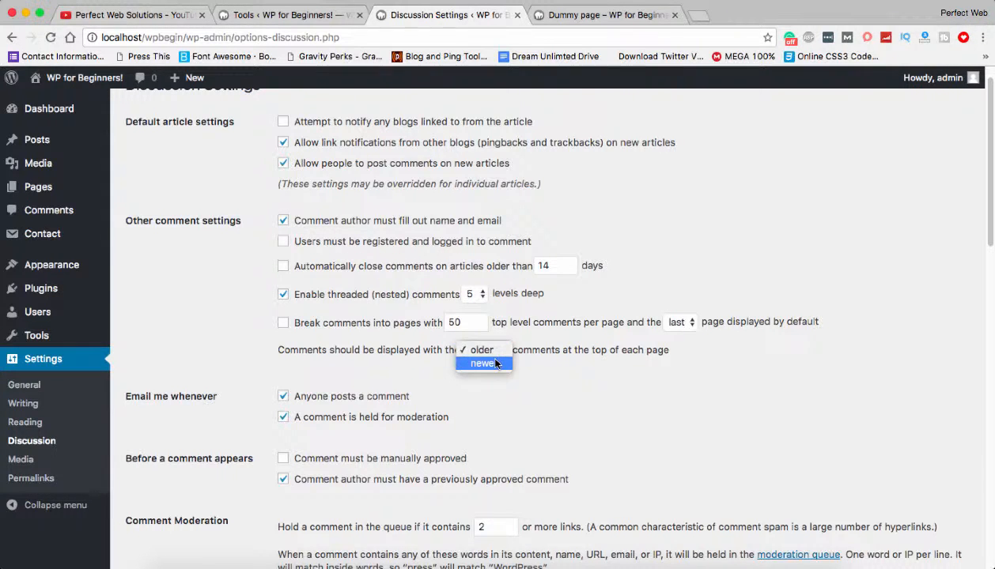
{"action": "left_click", "coordinate": [496, 363]}
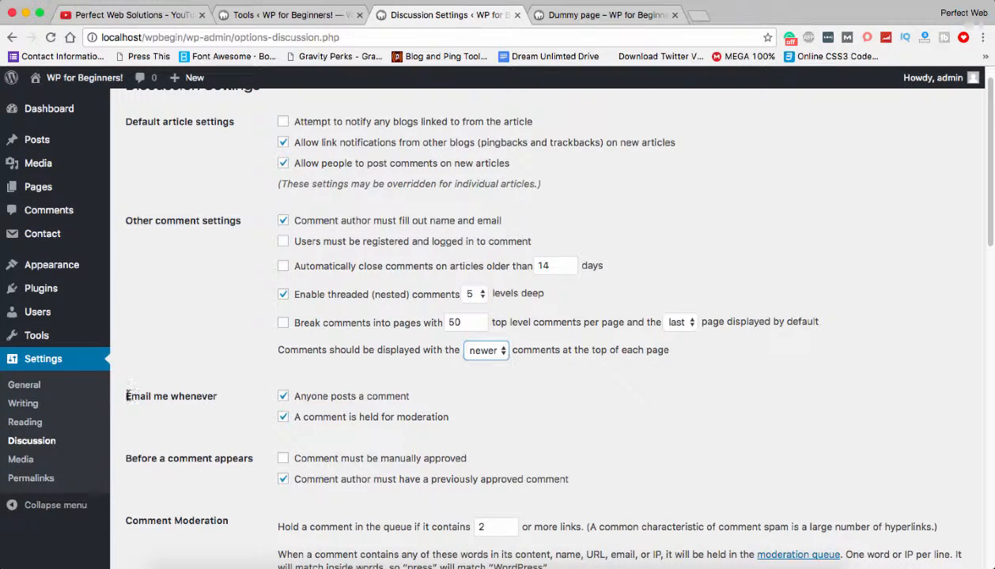
Step: Examine the Email me whenever and Before a comment appears options in Discussion Settings
{"action": "left_click_drag", "start_coordinate": [127, 396], "coordinate": [196, 396]}
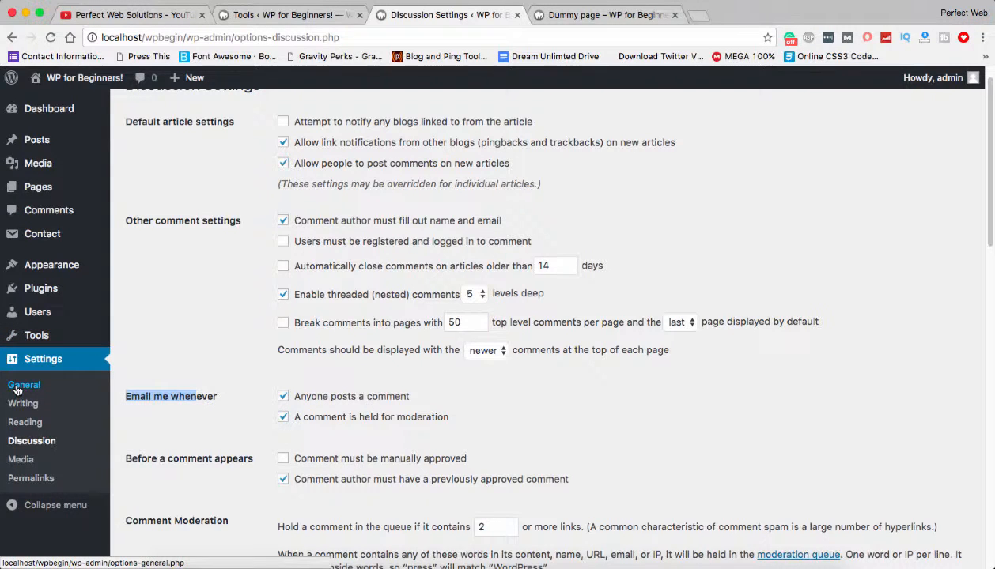
{"action": "scroll", "coordinate": [349, 405], "scroll_direction": "down", "scroll_amount": 1}
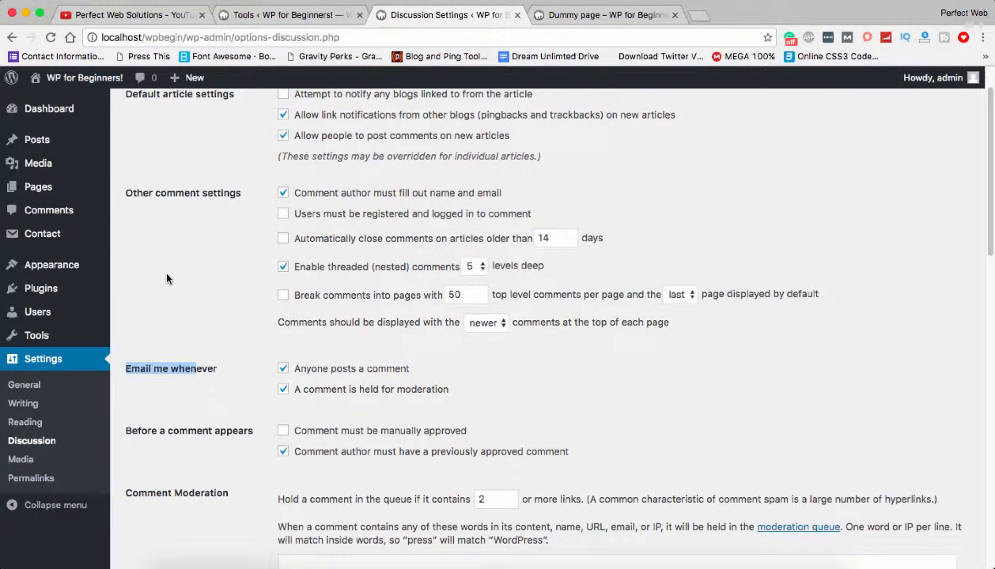
{"action": "scroll", "coordinate": [449, 385], "scroll_direction": "down", "scroll_amount": 1}
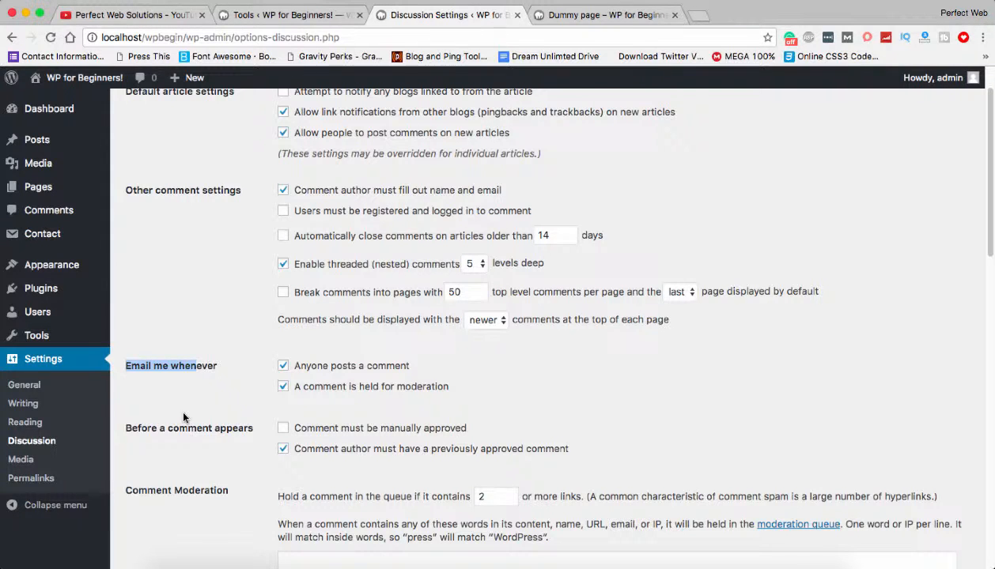
{"action": "left_click_drag", "start_coordinate": [137, 428], "coordinate": [253, 428]}
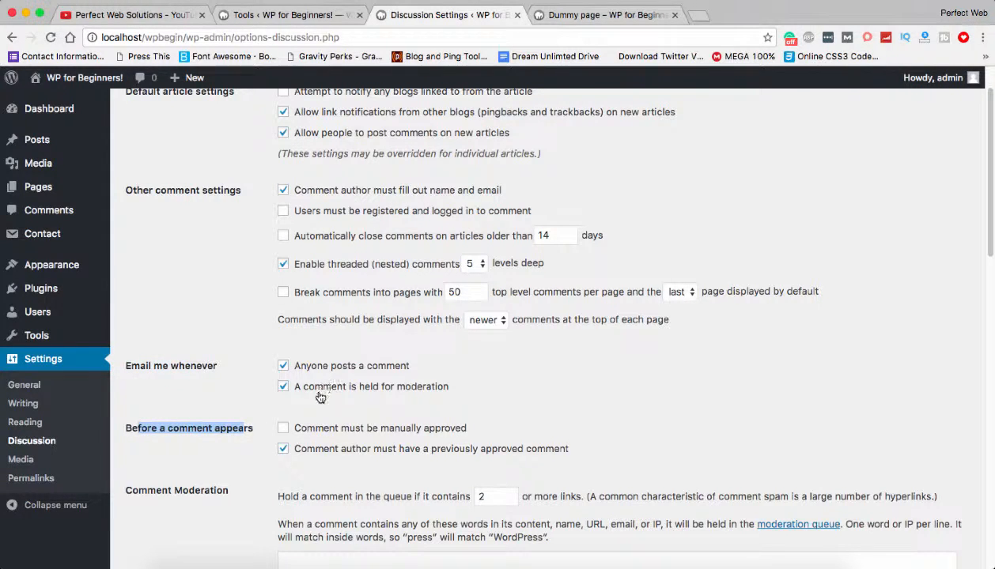
Step: Examine the Before a comment appears options, especially Comment must be manually approved, alongside the held for moderation email option
{"action": "left_click", "coordinate": [175, 402]}
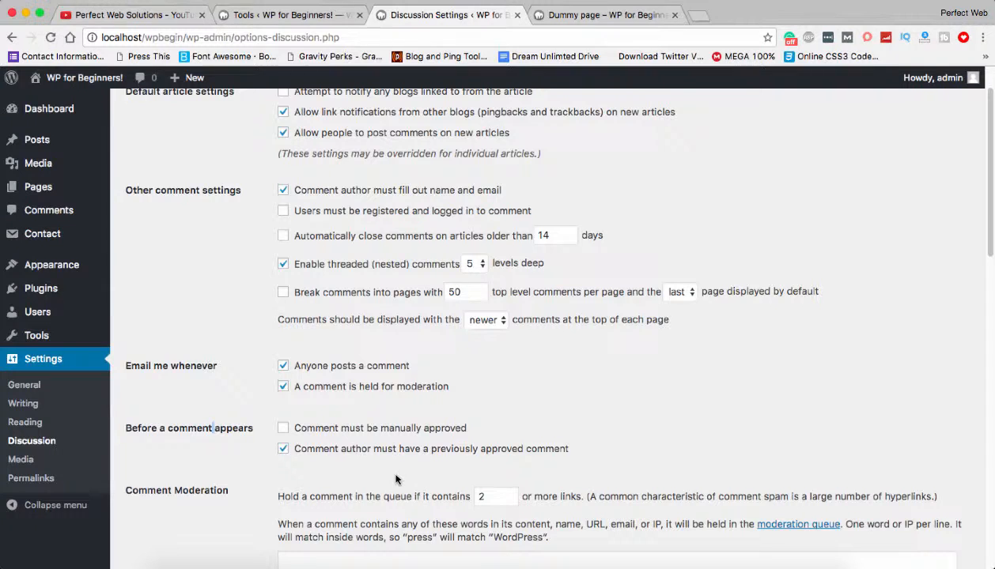
{"action": "scroll", "coordinate": [394, 477], "scroll_direction": "down", "scroll_amount": 2}
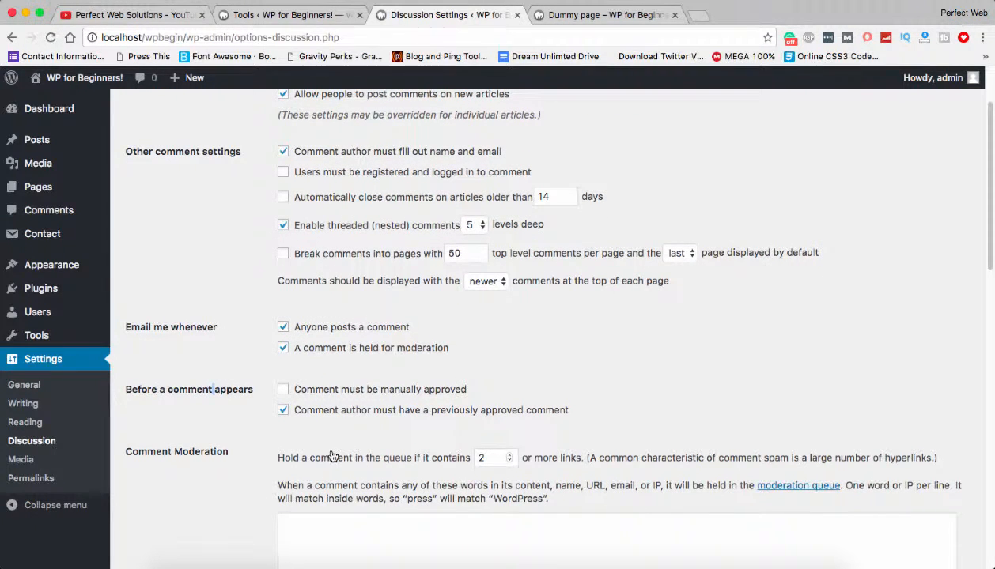
{"action": "scroll", "coordinate": [333, 454], "scroll_direction": "down", "scroll_amount": 1}
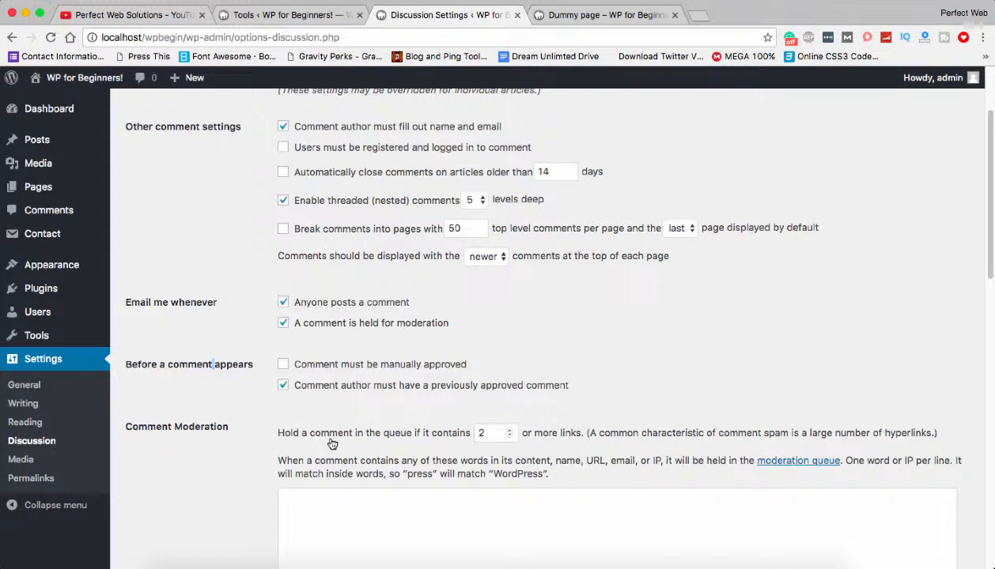
{"action": "left_click_drag", "start_coordinate": [496, 324], "coordinate": [300, 327]}
{"action": "triple_click", "coordinate": [418, 361]}
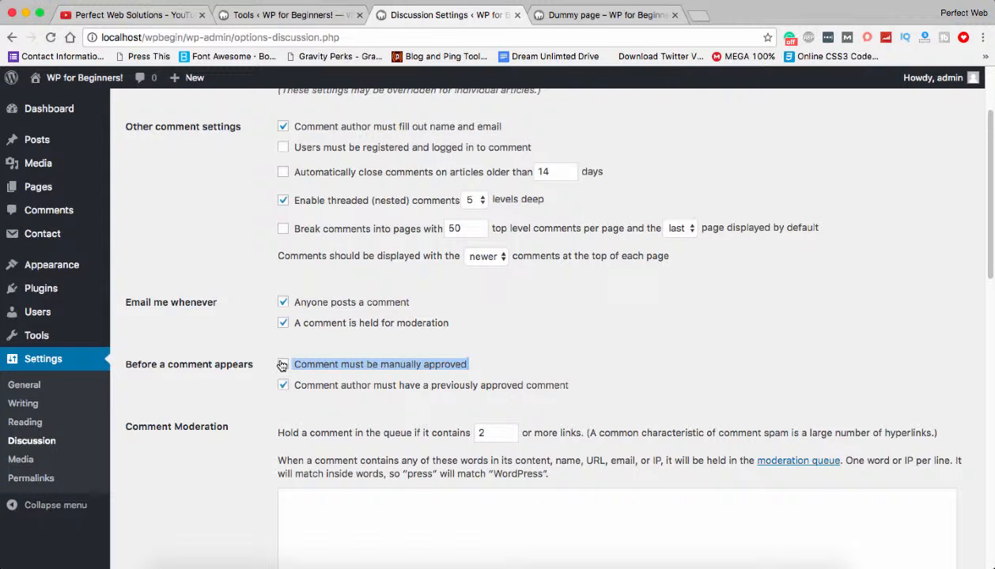
{"action": "left_click", "coordinate": [533, 333]}
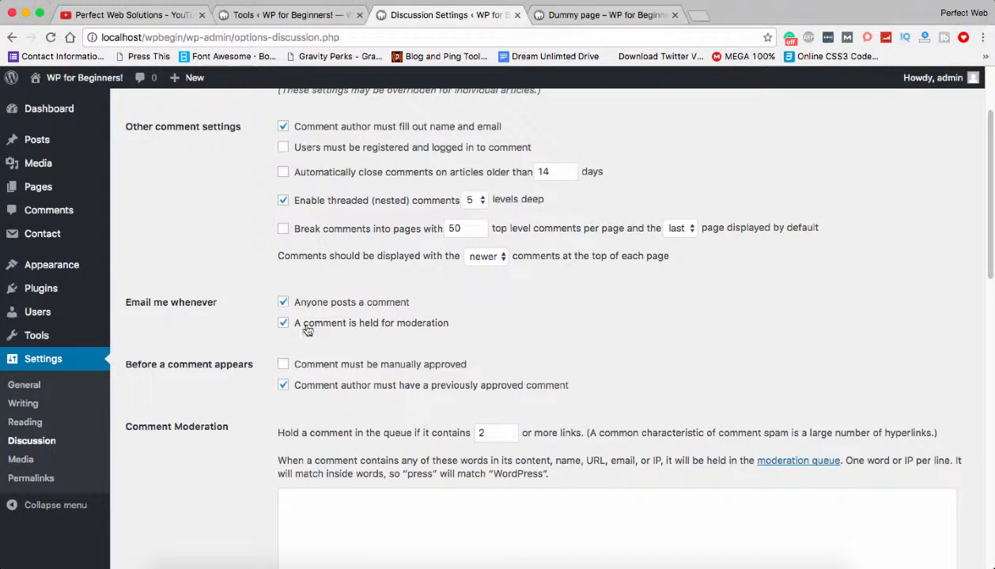
Step: Examine the Comment Moderation and Comment Blacklist settings and their word list boxes, leaving both lists empty
{"action": "scroll", "coordinate": [409, 330], "scroll_direction": "down", "scroll_amount": 5}
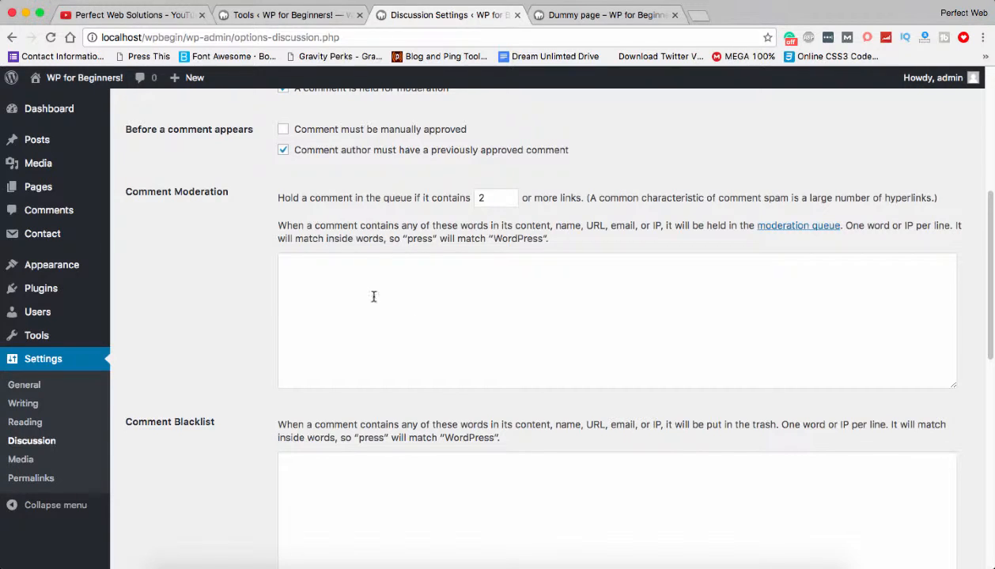
{"action": "scroll", "coordinate": [376, 421], "scroll_direction": "down", "scroll_amount": 1}
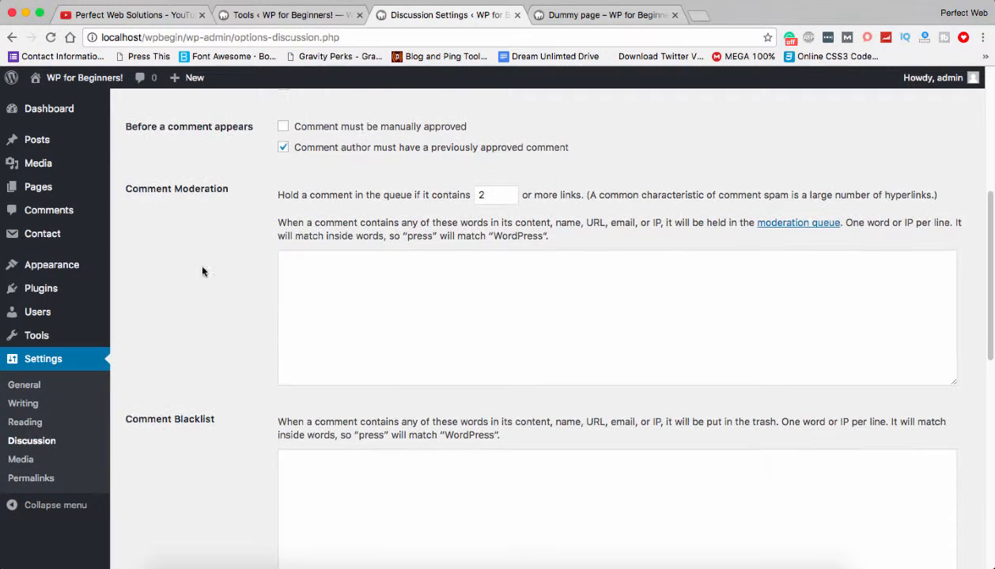
{"action": "left_click_drag", "start_coordinate": [124, 195], "coordinate": [231, 190]}
{"action": "left_click", "coordinate": [368, 309]}
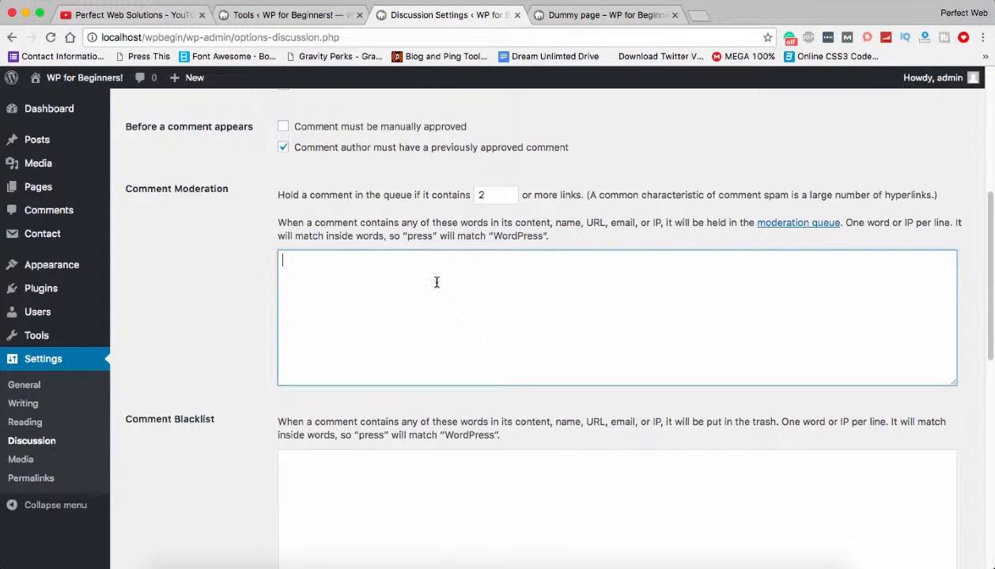
{"action": "scroll", "coordinate": [435, 282], "scroll_direction": "up", "scroll_amount": 1}
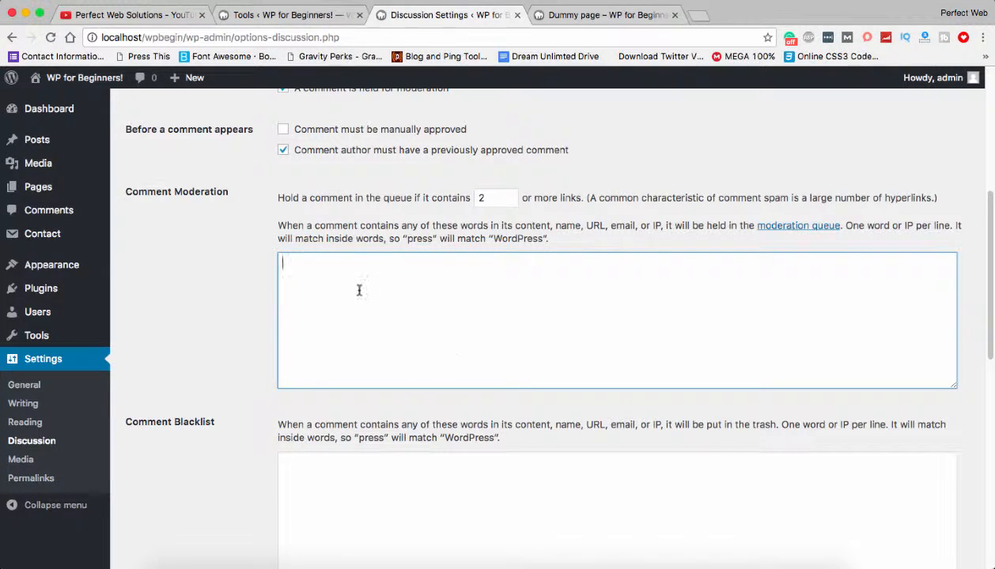
{"action": "scroll", "coordinate": [361, 290], "scroll_direction": "down", "scroll_amount": 2}
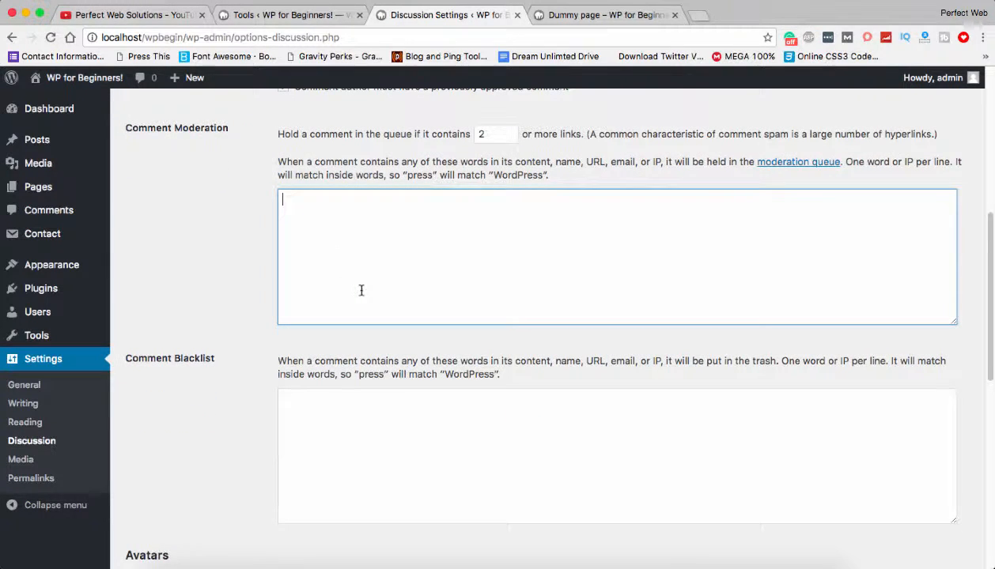
{"action": "left_click", "coordinate": [393, 419]}
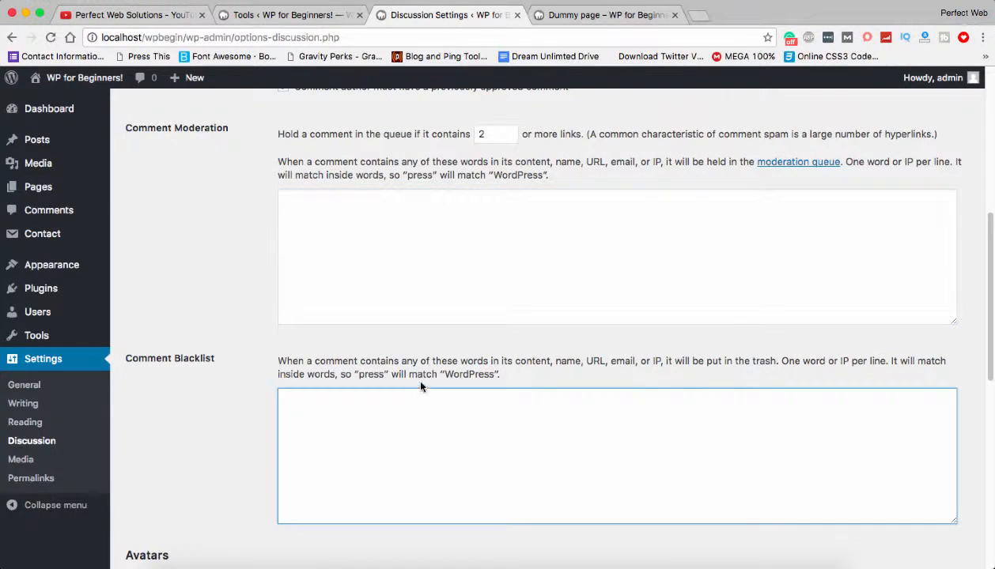
{"action": "left_click", "coordinate": [400, 263]}
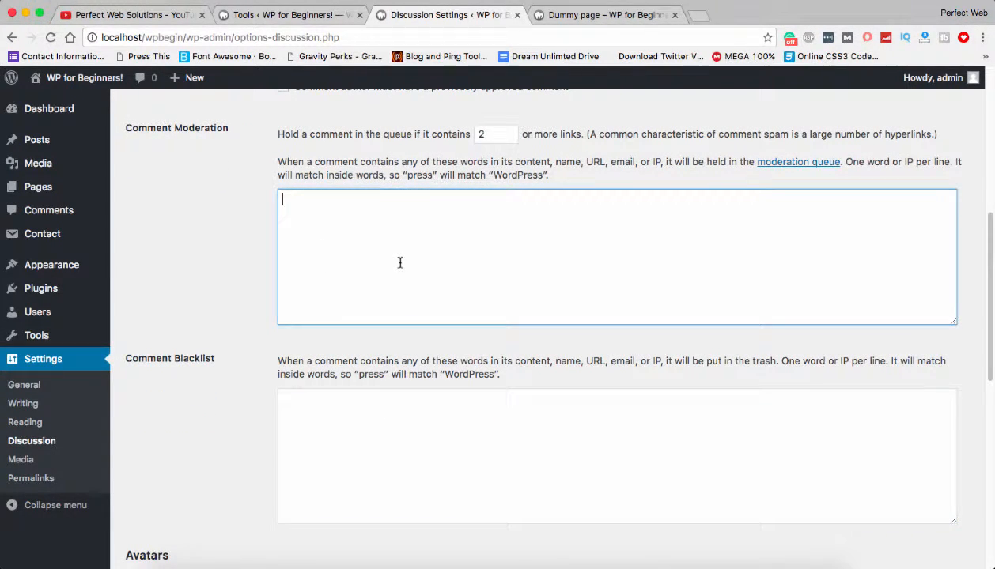
{"action": "left_click", "coordinate": [324, 424]}
{"action": "scroll", "coordinate": [340, 408], "scroll_direction": "down", "scroll_amount": 2}
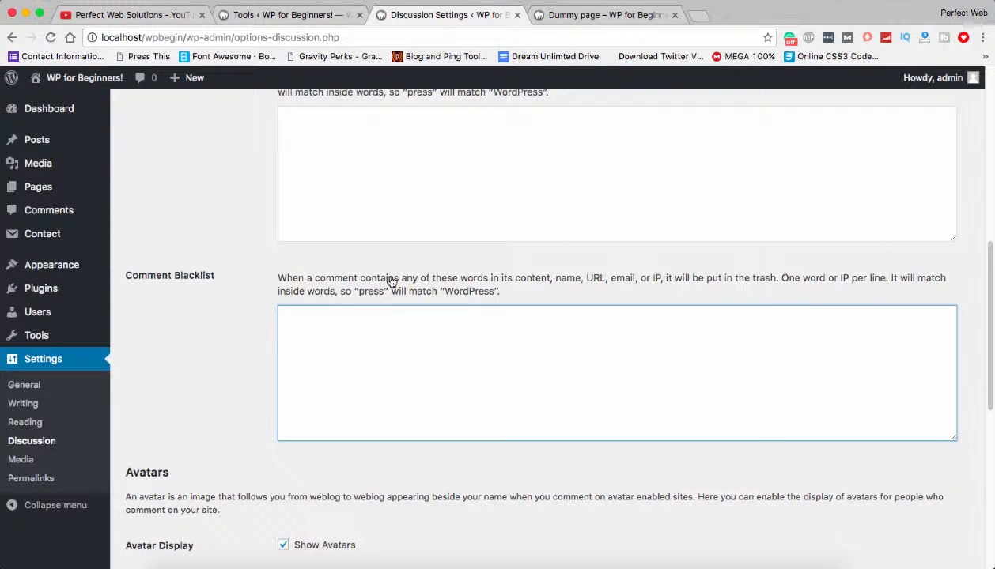
Step: Examine the Avatars section and its Maximum Rating options, keeping G — Suitable for all audiences selected
{"action": "scroll", "coordinate": [399, 285], "scroll_direction": "down", "scroll_amount": 3}
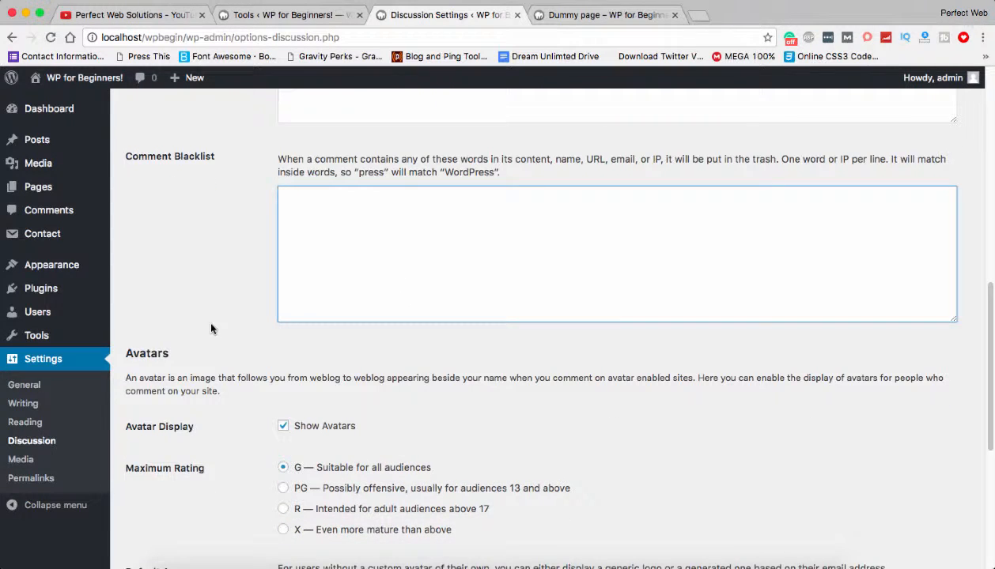
{"action": "scroll", "coordinate": [209, 348], "scroll_direction": "down", "scroll_amount": 4}
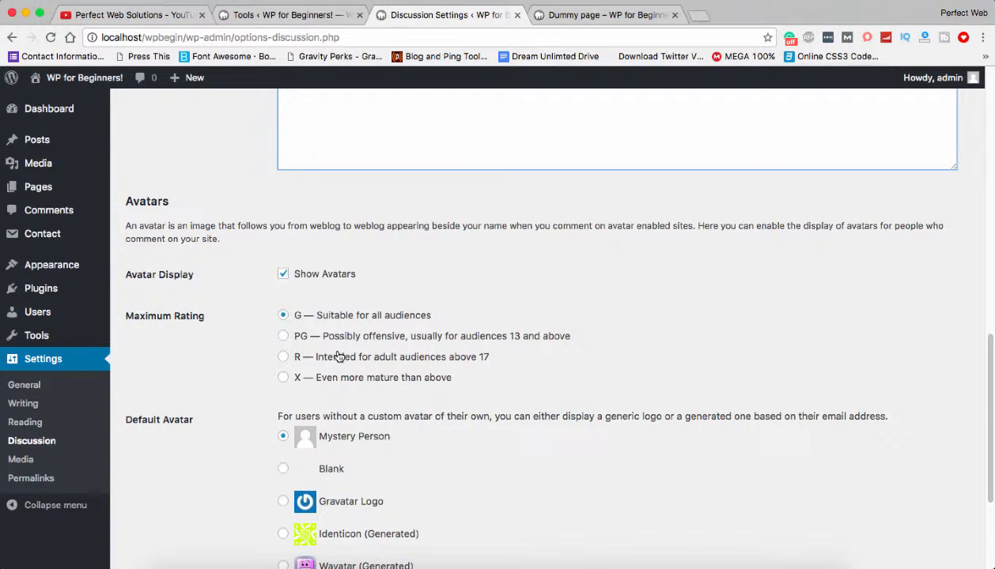
{"action": "scroll", "coordinate": [340, 352], "scroll_direction": "down", "scroll_amount": 1}
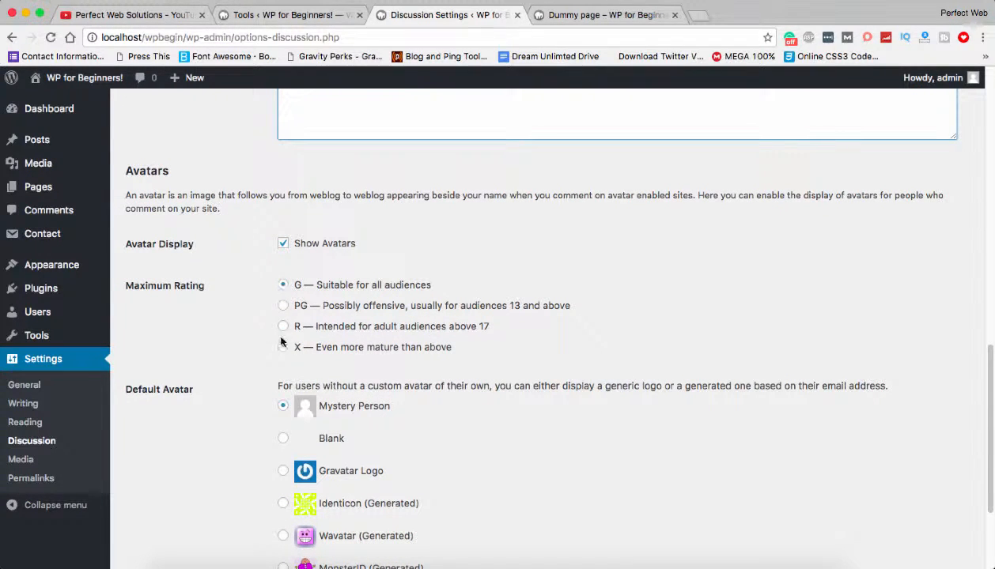
{"action": "left_click", "coordinate": [286, 287]}
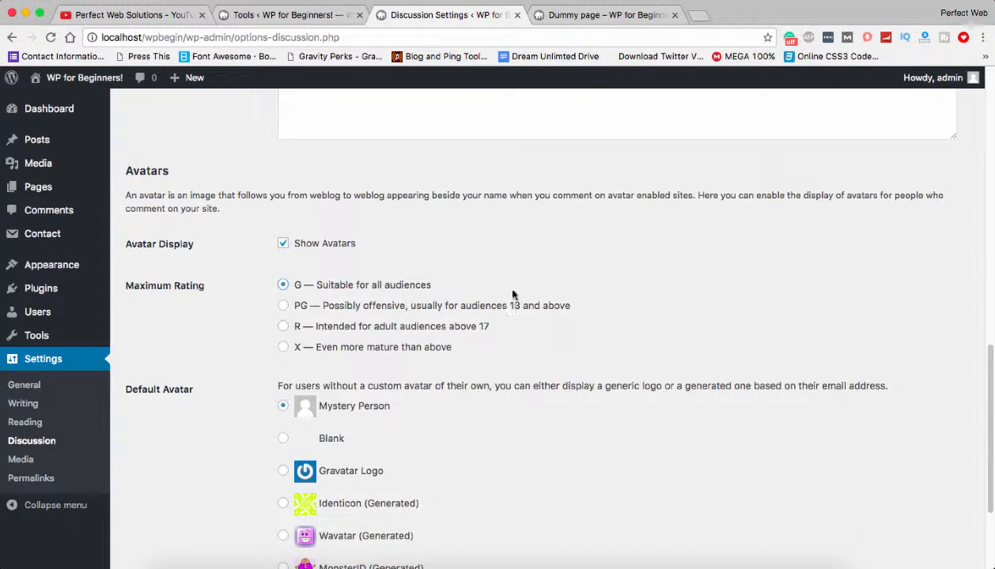
{"action": "left_click_drag", "start_coordinate": [478, 327], "coordinate": [492, 329]}
{"action": "left_click", "coordinate": [486, 349]}
{"action": "scroll", "coordinate": [440, 361], "scroll_direction": "down", "scroll_amount": 2}
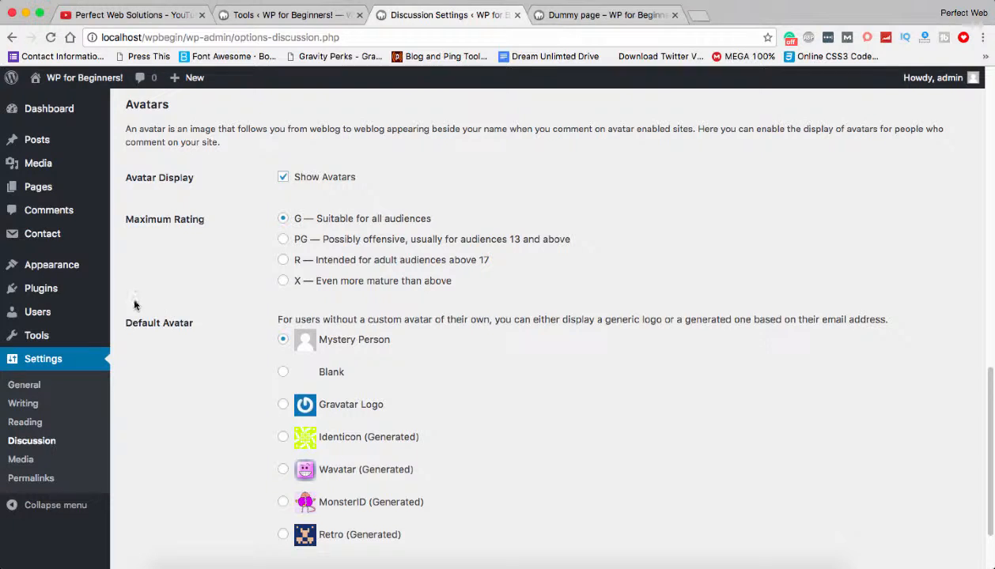
Step: Set the Default Avatar to Gravatar Logo, save the Discussion Settings, and check the avatar in the account menu
{"action": "left_click_drag", "start_coordinate": [119, 320], "coordinate": [196, 322]}
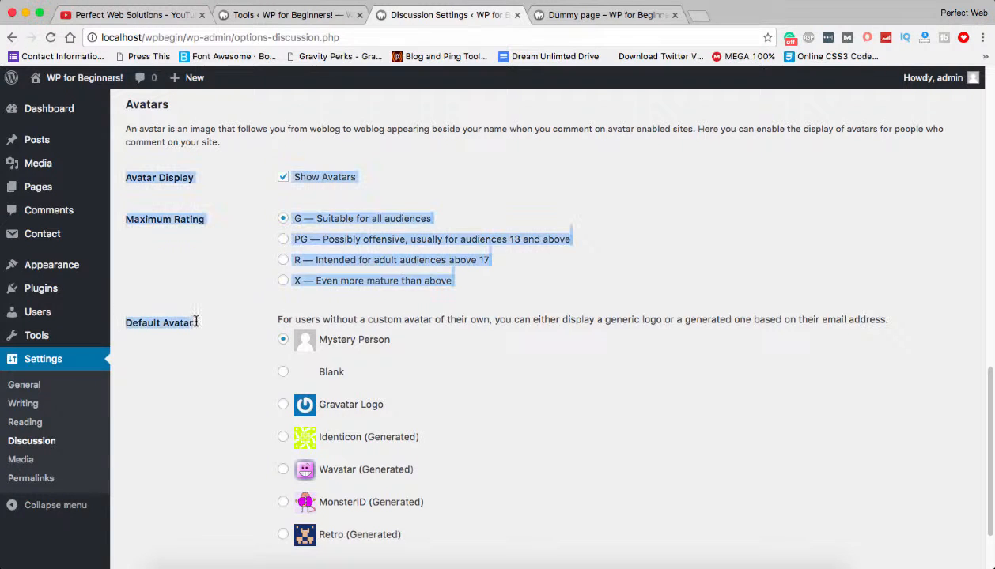
{"action": "left_click", "coordinate": [949, 175]}
{"action": "mouse_move", "coordinate": [975, 80]}
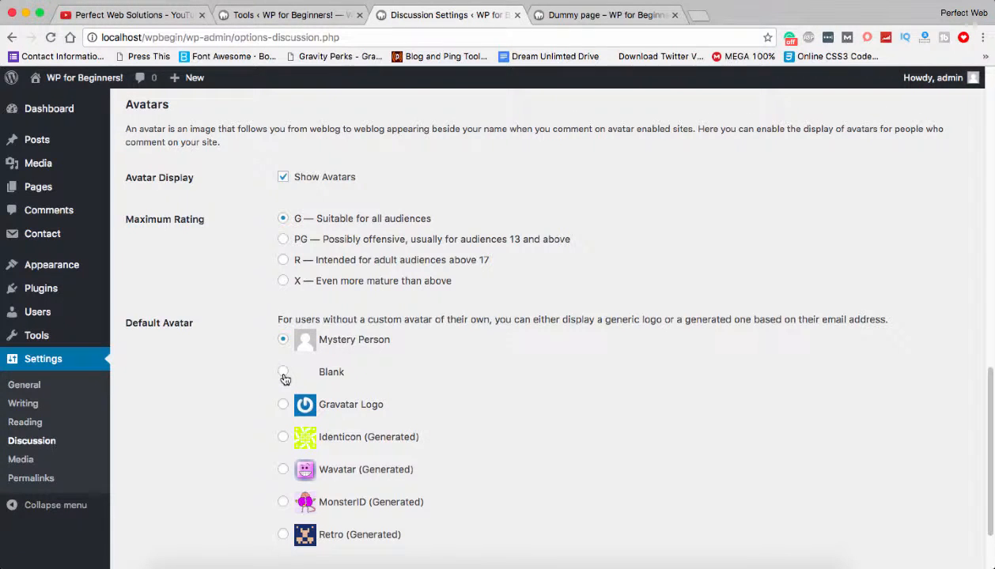
{"action": "left_click", "coordinate": [283, 372]}
{"action": "left_click", "coordinate": [283, 405]}
{"action": "scroll", "coordinate": [414, 389], "scroll_direction": "down", "scroll_amount": 3}
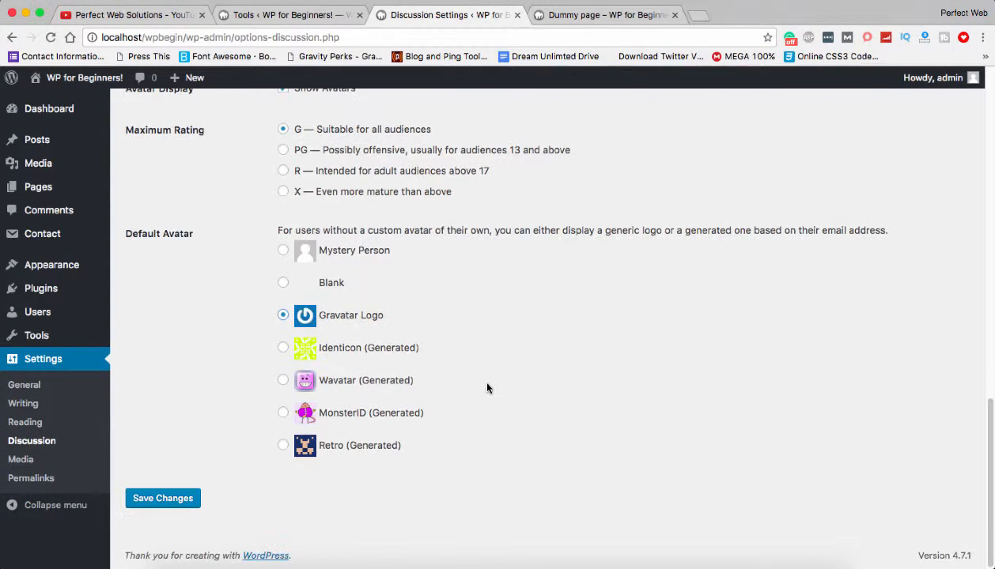
{"action": "left_click", "coordinate": [194, 490]}
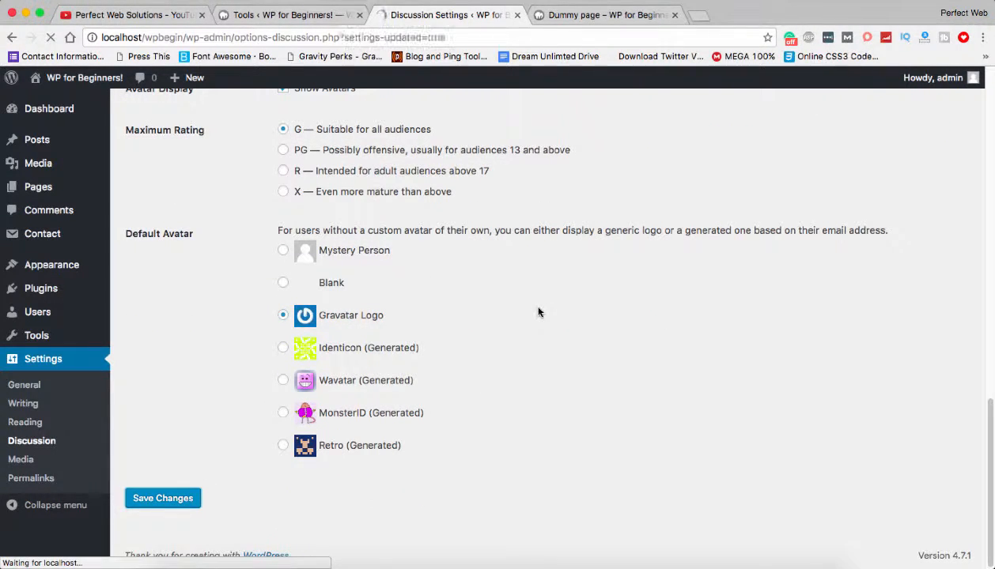
{"action": "mouse_move", "coordinate": [919, 81]}
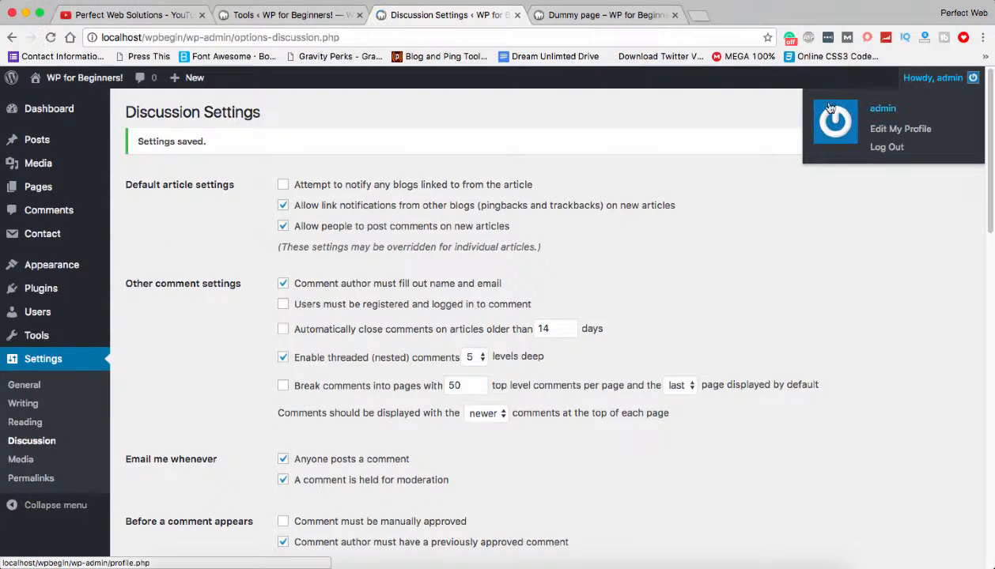
Step: Change the Default Avatar to Retro (Generated) and save the Discussion Settings
{"action": "scroll", "coordinate": [706, 265], "scroll_direction": "down", "scroll_amount": 15}
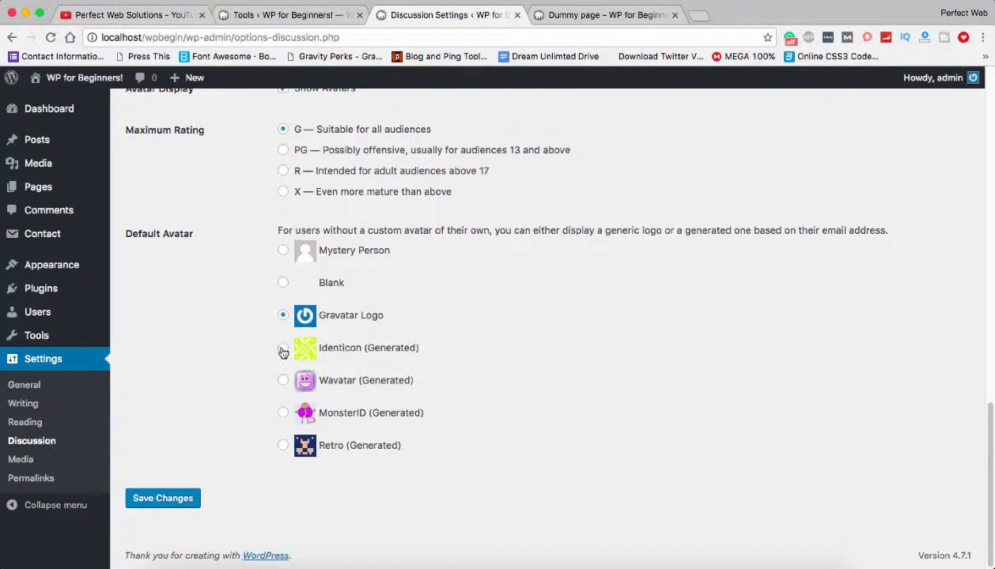
{"action": "left_click", "coordinate": [283, 446]}
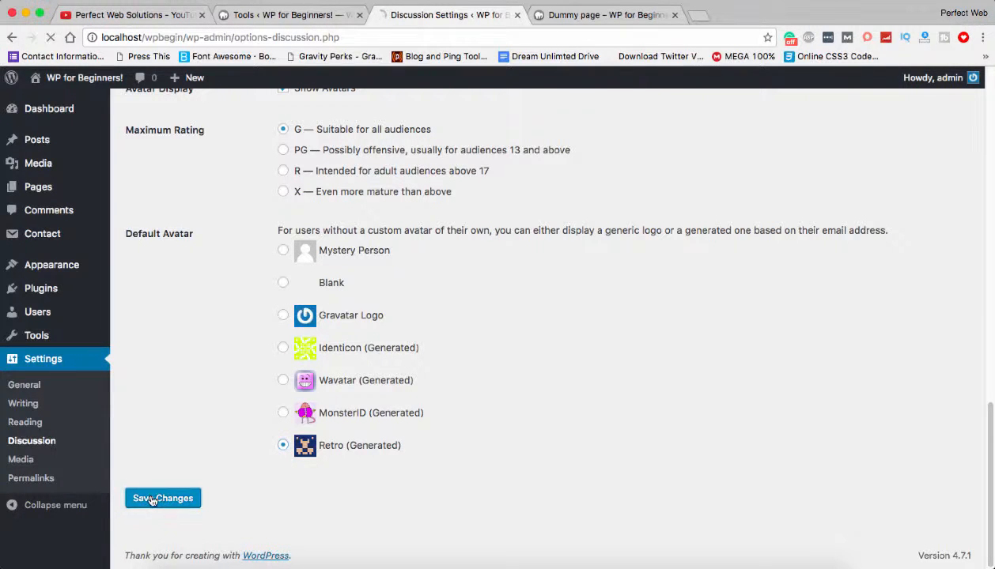
{"action": "left_click", "coordinate": [140, 497]}
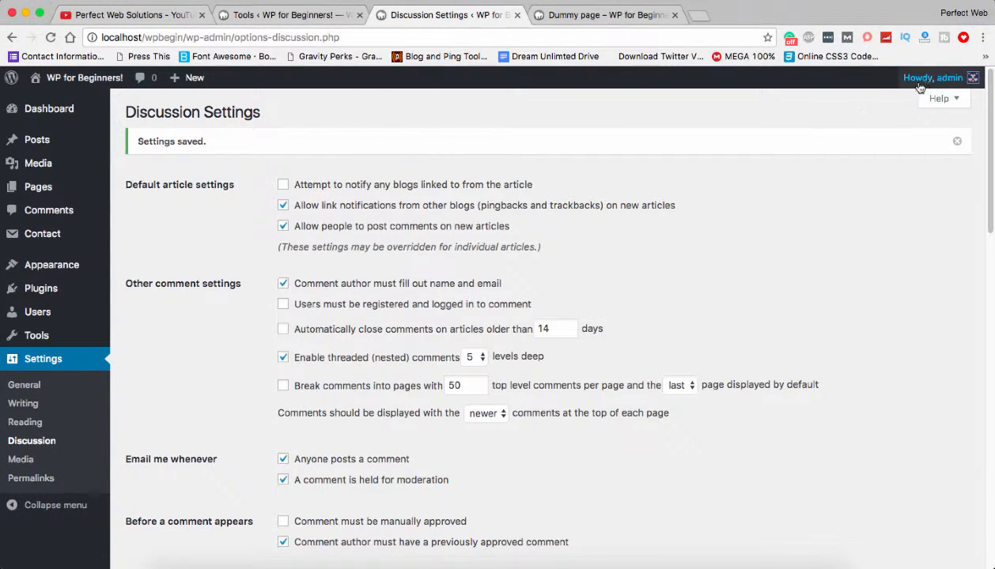
Step: Change the Default Avatar to Blank, save the settings, and check the avatar in the account menu
{"action": "scroll", "coordinate": [526, 296], "scroll_direction": "down", "scroll_amount": 10}
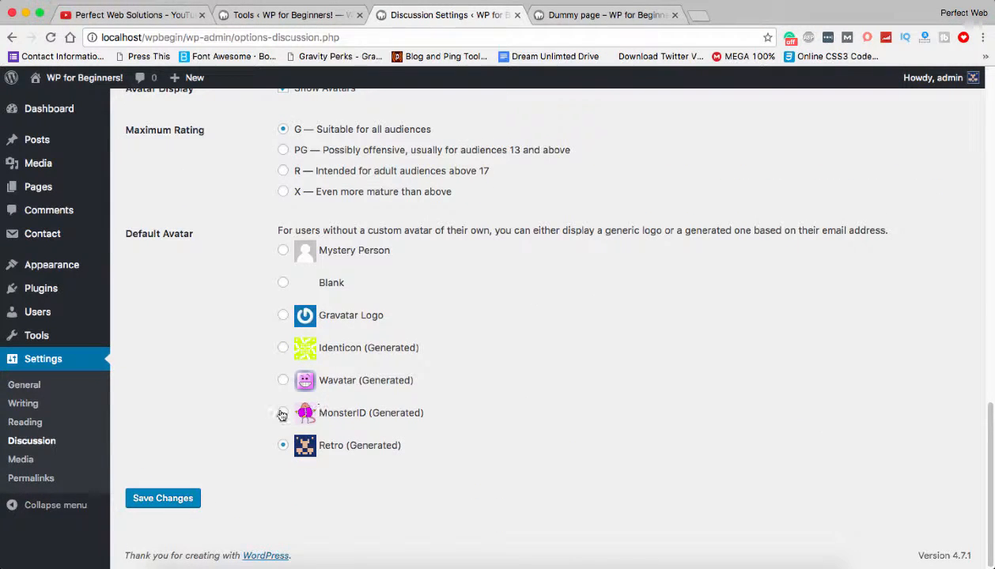
{"action": "left_click", "coordinate": [283, 285]}
{"action": "left_click", "coordinate": [162, 498]}
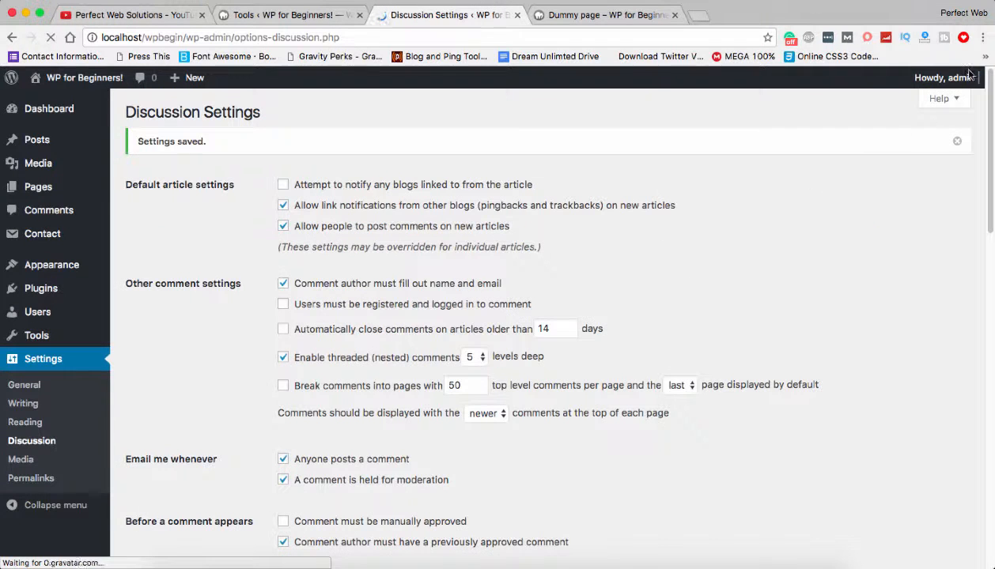
{"action": "mouse_move", "coordinate": [938, 78]}
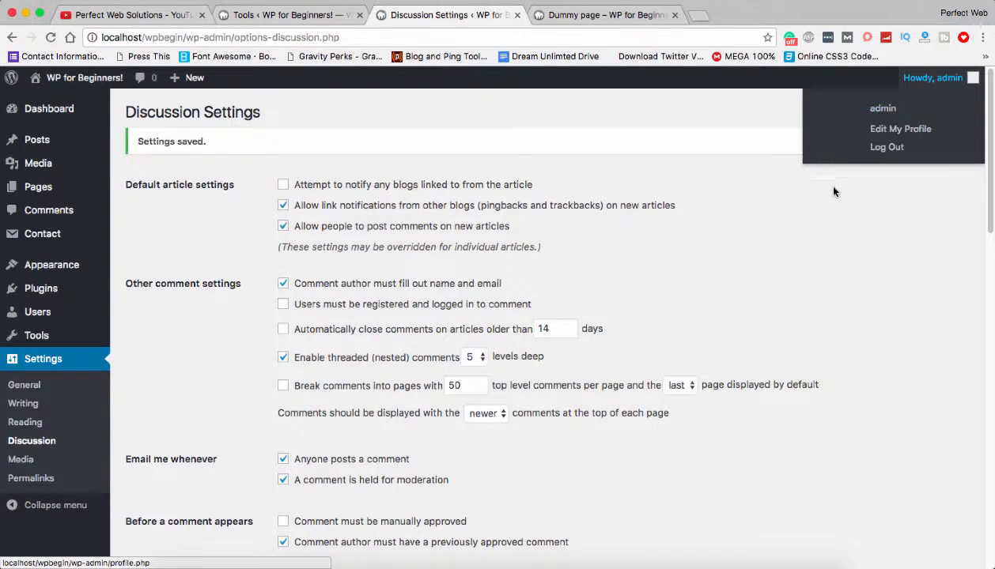
Step: Set the Default Avatar to Mystery Person and save the Discussion Settings
{"action": "scroll", "coordinate": [828, 190], "scroll_direction": "down", "scroll_amount": 10}
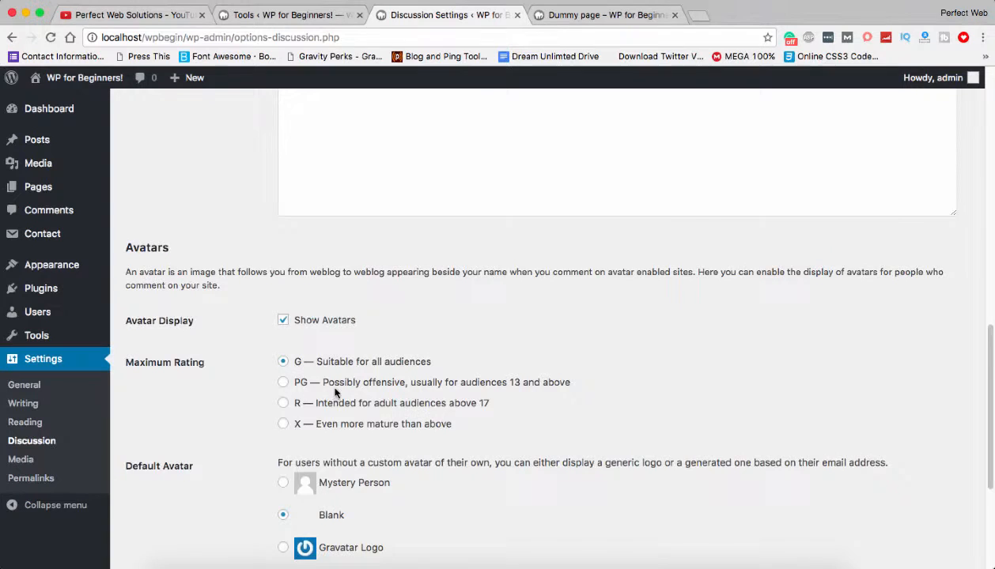
{"action": "scroll", "coordinate": [277, 336], "scroll_direction": "down", "scroll_amount": 3}
{"action": "left_click", "coordinate": [283, 348]}
{"action": "scroll", "coordinate": [275, 360], "scroll_direction": "down", "scroll_amount": 3}
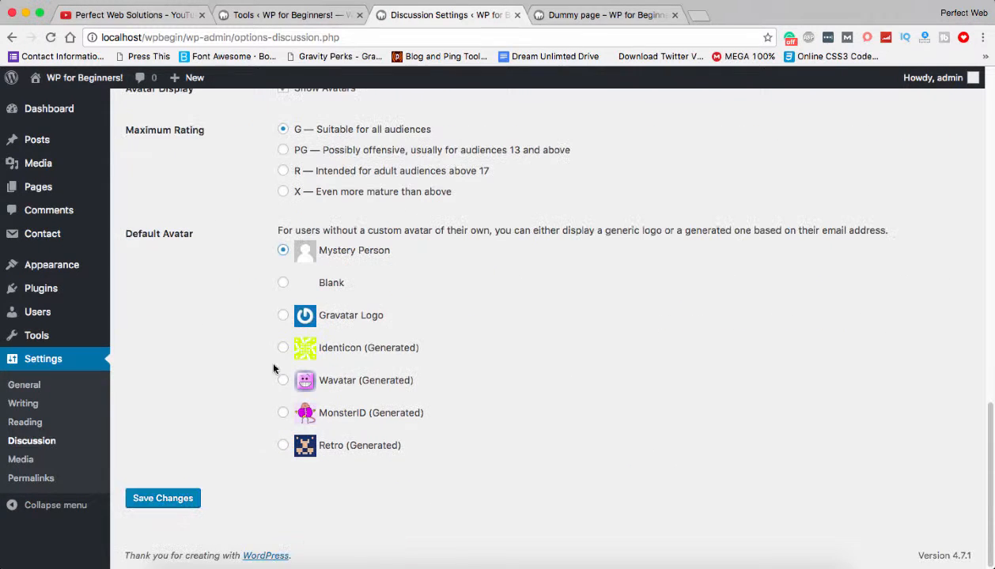
{"action": "left_click", "coordinate": [187, 503]}
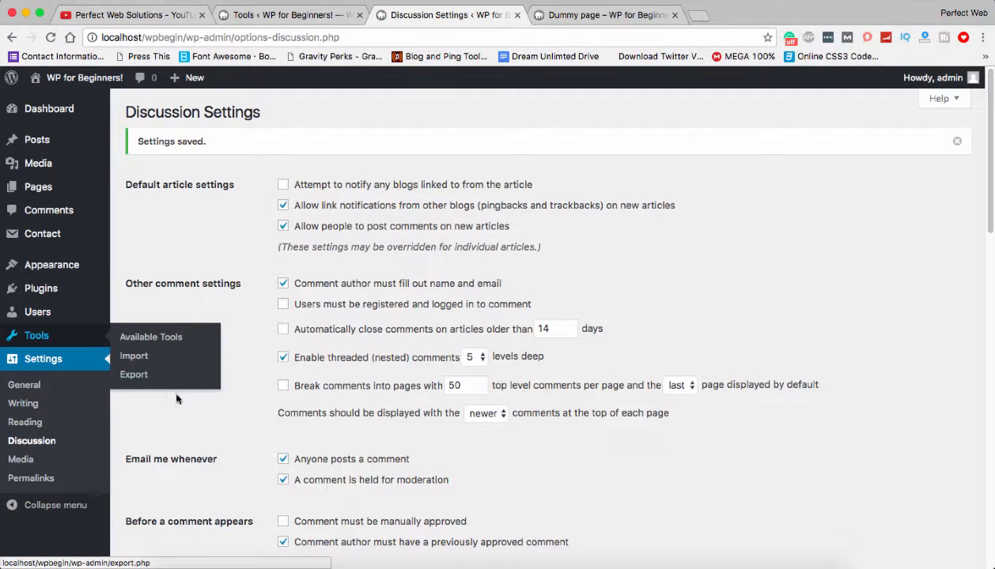
Step: Open the Media Settings to view the image sizes and uploading options
{"action": "scroll", "coordinate": [214, 418], "scroll_direction": "down", "scroll_amount": 2}
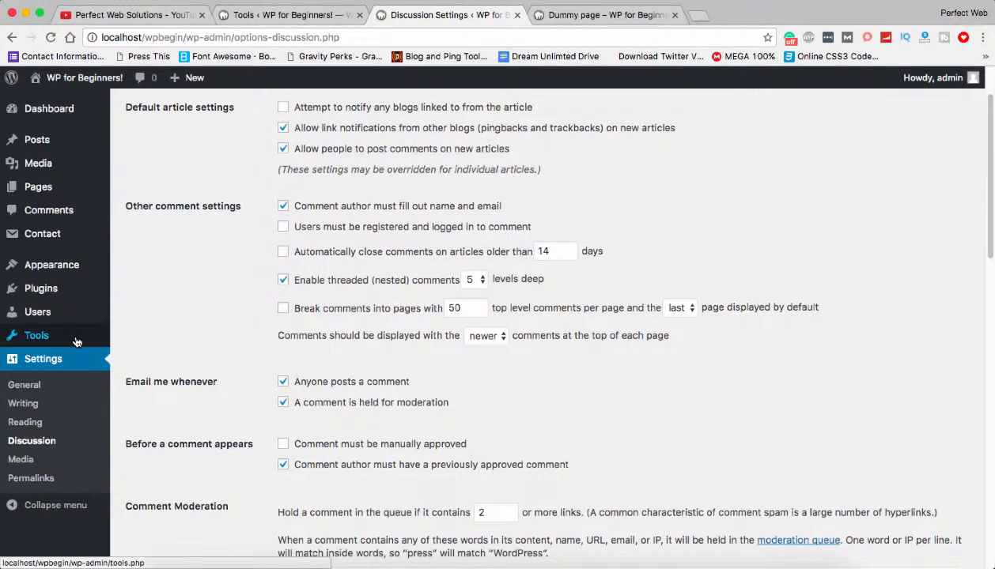
{"action": "scroll", "coordinate": [76, 341], "scroll_direction": "down", "scroll_amount": 1}
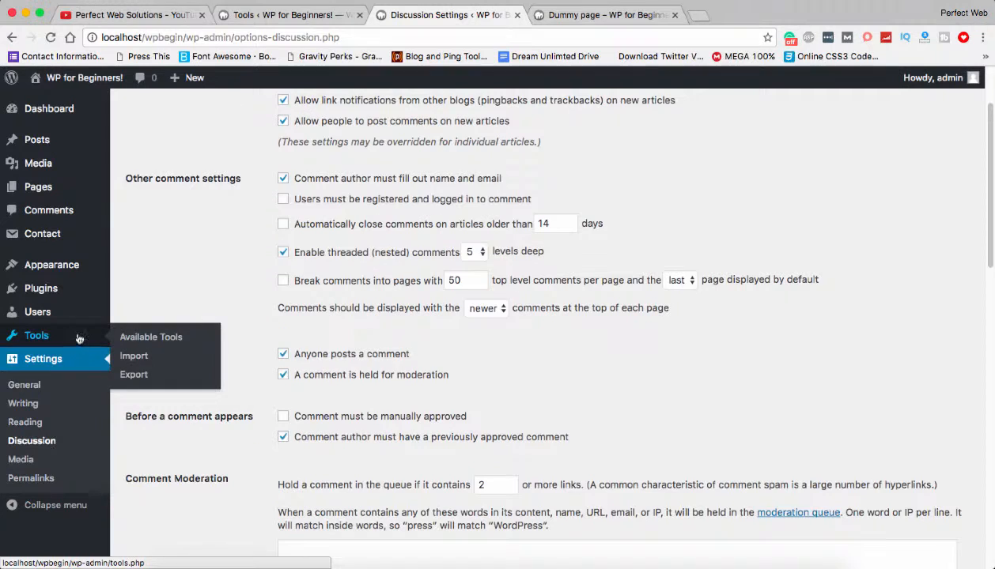
{"action": "left_click", "coordinate": [20, 460]}
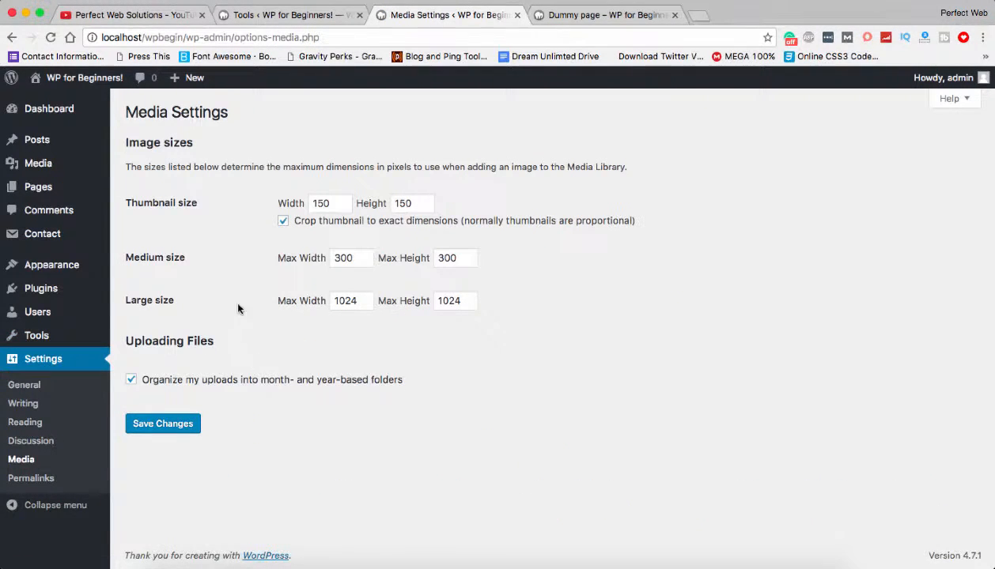
Step: Examine the Thumbnail, Medium and Large size rows and the image sizes description in the Media Settings
{"action": "mouse_move", "coordinate": [59, 164]}
{"action": "left_click_drag", "start_coordinate": [124, 196], "coordinate": [199, 201]}
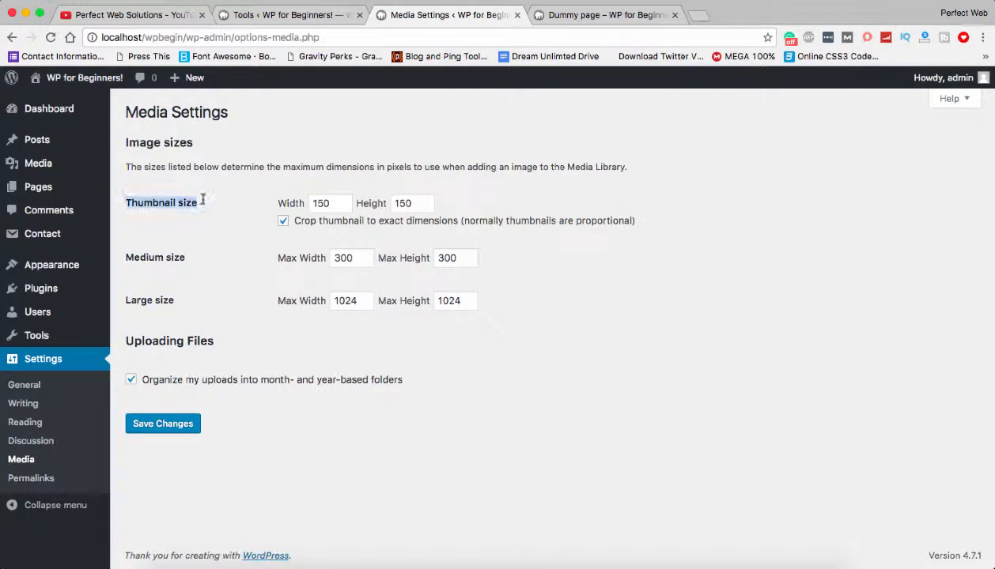
{"action": "left_click_drag", "start_coordinate": [125, 258], "coordinate": [200, 311]}
{"action": "left_click", "coordinate": [259, 315]}
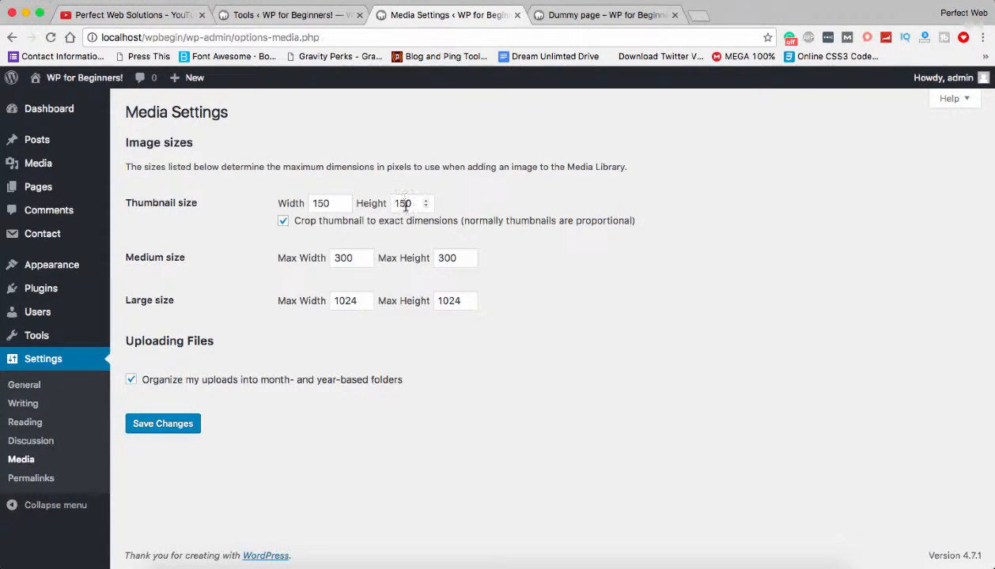
{"action": "double_click", "coordinate": [169, 259]}
{"action": "left_click", "coordinate": [176, 285]}
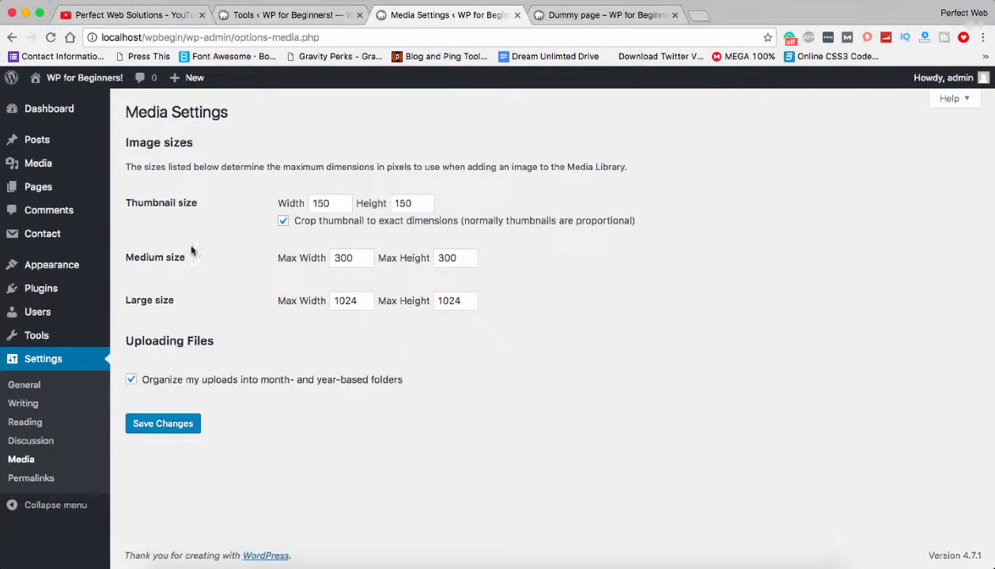
{"action": "left_click_drag", "start_coordinate": [125, 167], "coordinate": [590, 322]}
{"action": "left_click", "coordinate": [591, 322]}
Step: Switch to Finder and open the wp-content/uploads folder of the wpbegin site inside htdocs
{"action": "left_click", "coordinate": [171, 562]}
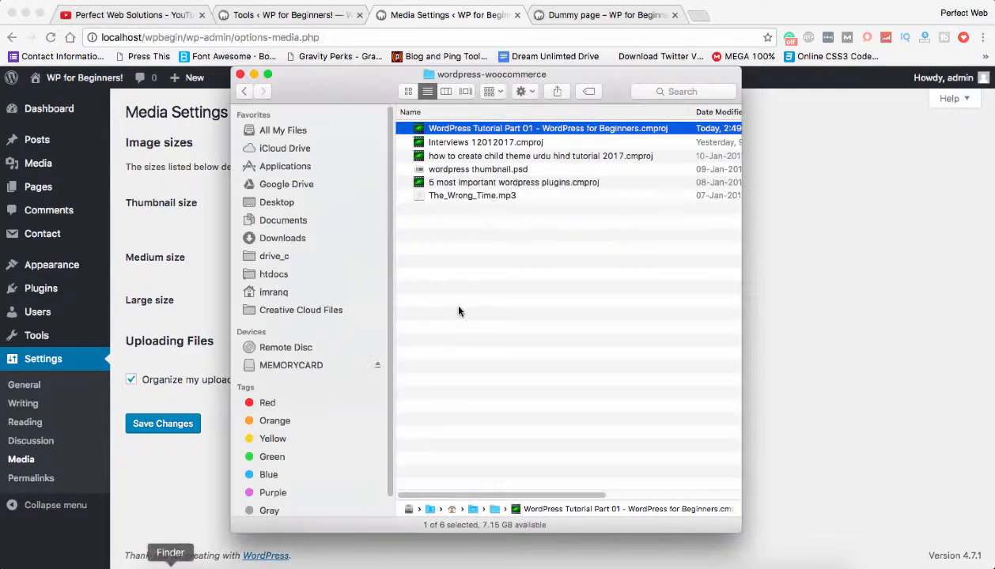
{"action": "left_click", "coordinate": [274, 275]}
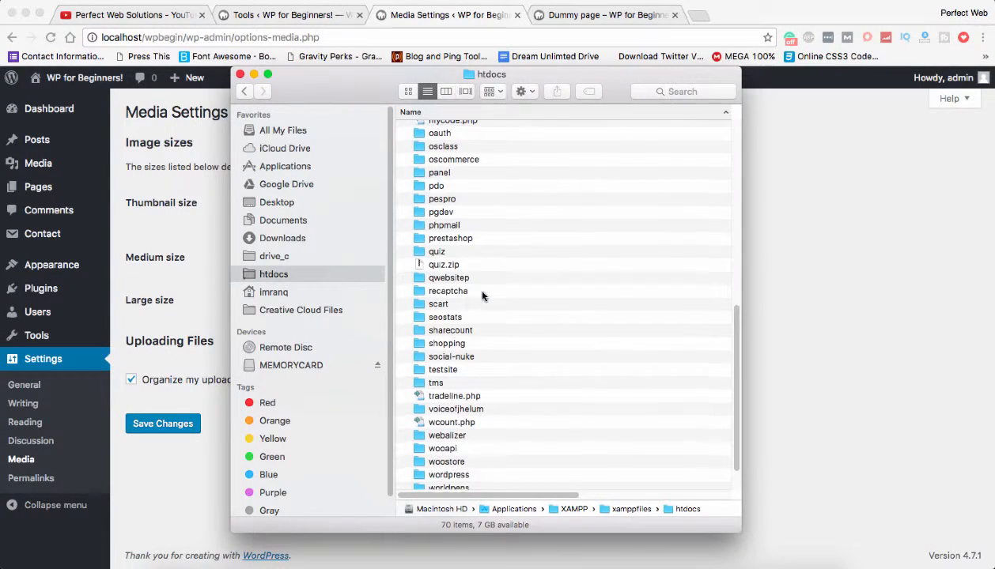
{"action": "scroll", "coordinate": [467, 332], "scroll_direction": "down", "scroll_amount": 3}
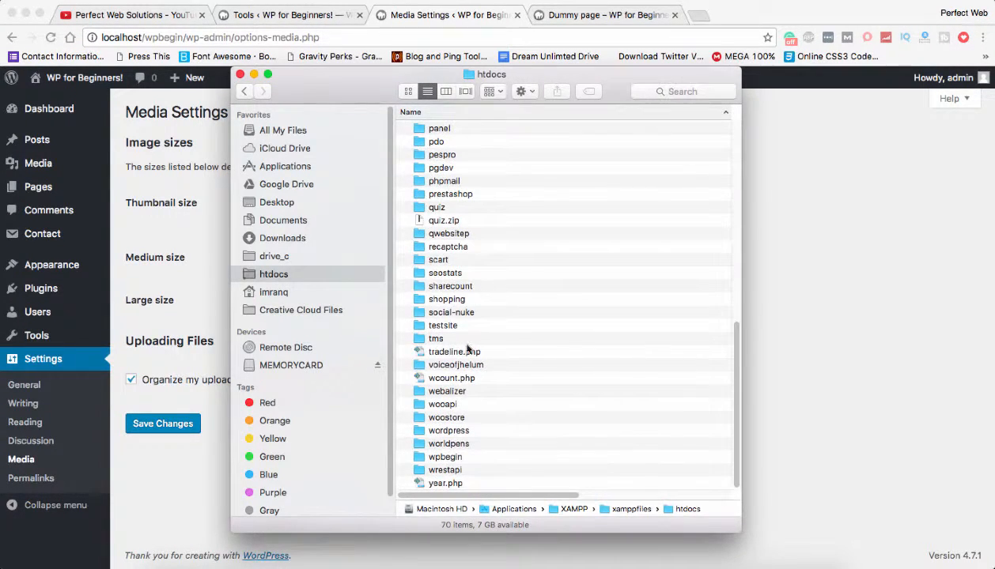
{"action": "double_click", "coordinate": [442, 457]}
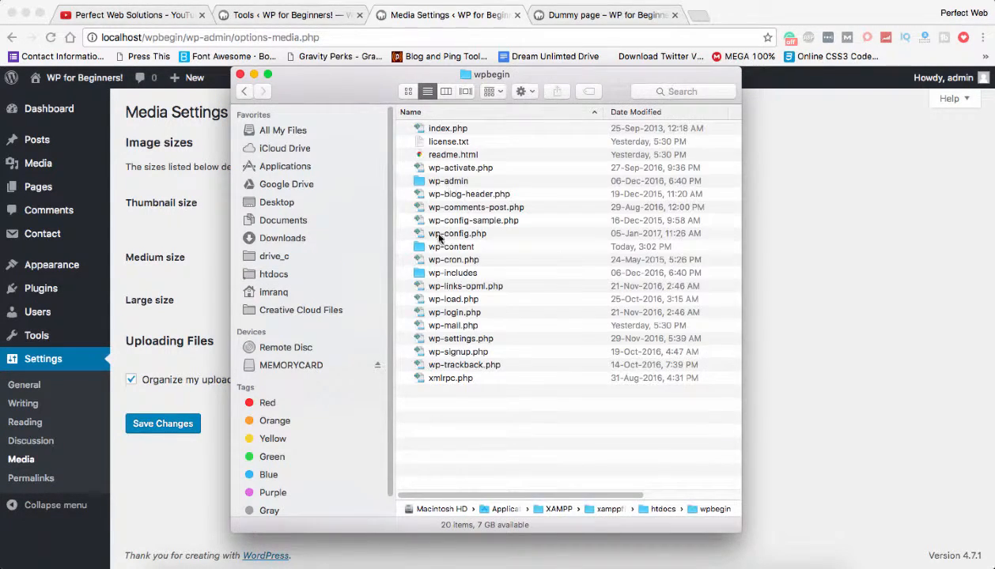
{"action": "left_click_drag", "start_coordinate": [445, 235], "coordinate": [447, 240]}
{"action": "left_click", "coordinate": [448, 244]}
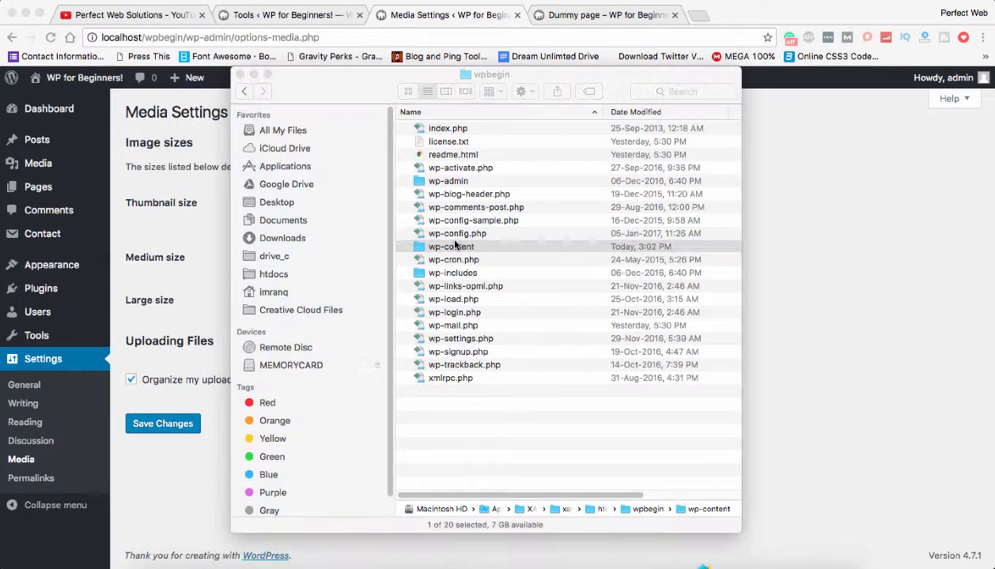
{"action": "double_click", "coordinate": [443, 247]}
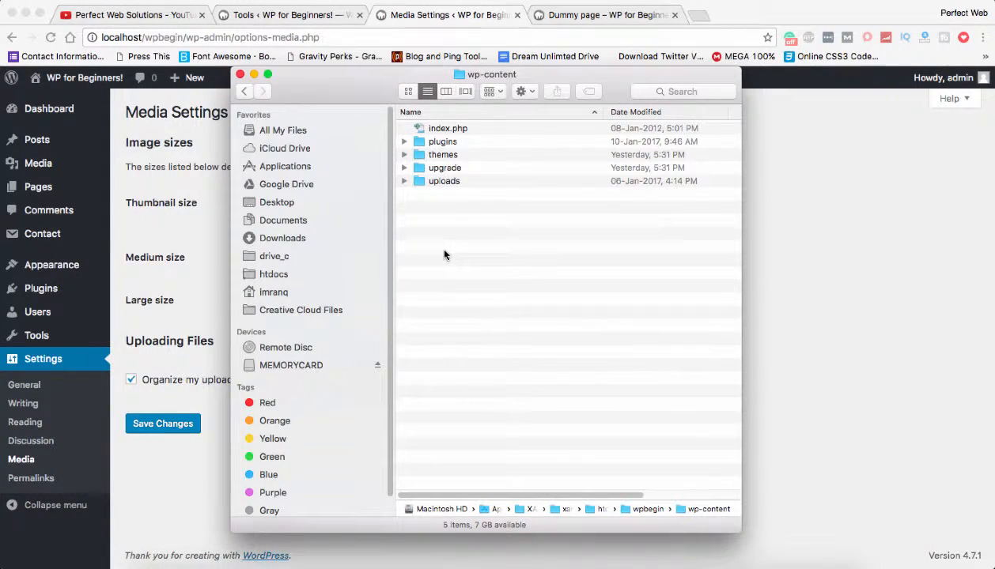
{"action": "double_click", "coordinate": [437, 182]}
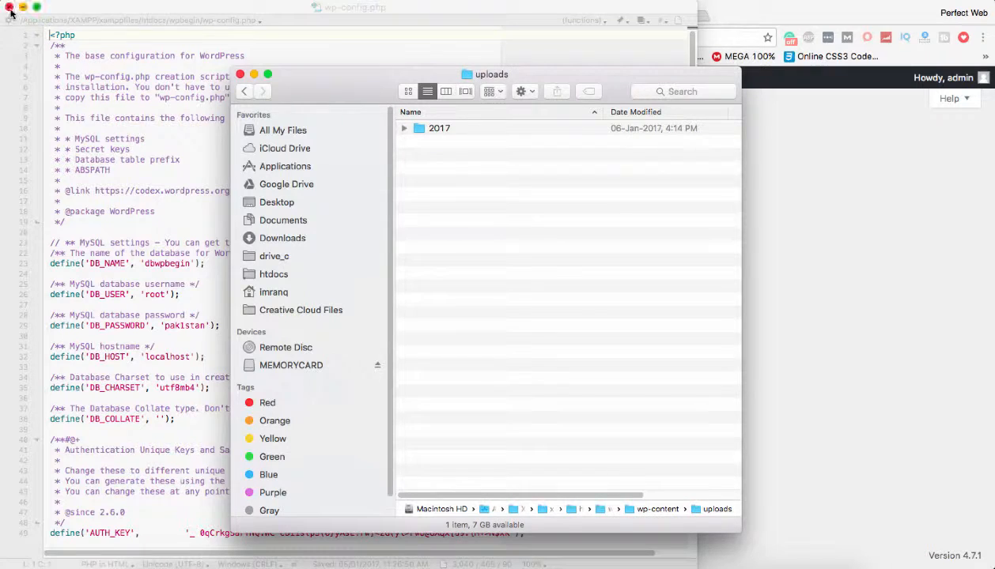
Step: Open the 2017/01 uploads folder and look through the generated image files
{"action": "left_click", "coordinate": [444, 130]}
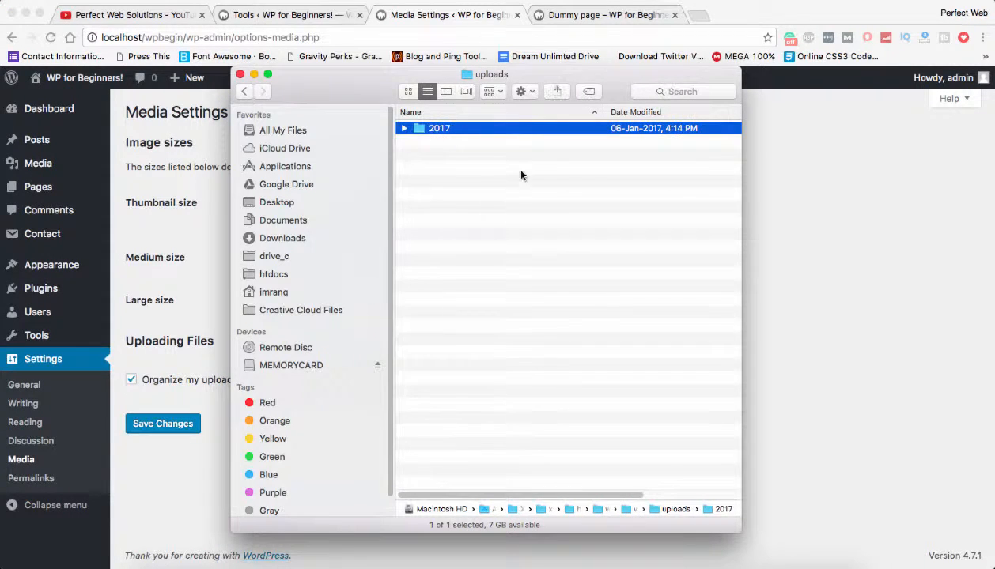
{"action": "left_click", "coordinate": [437, 129]}
{"action": "double_click", "coordinate": [420, 129]}
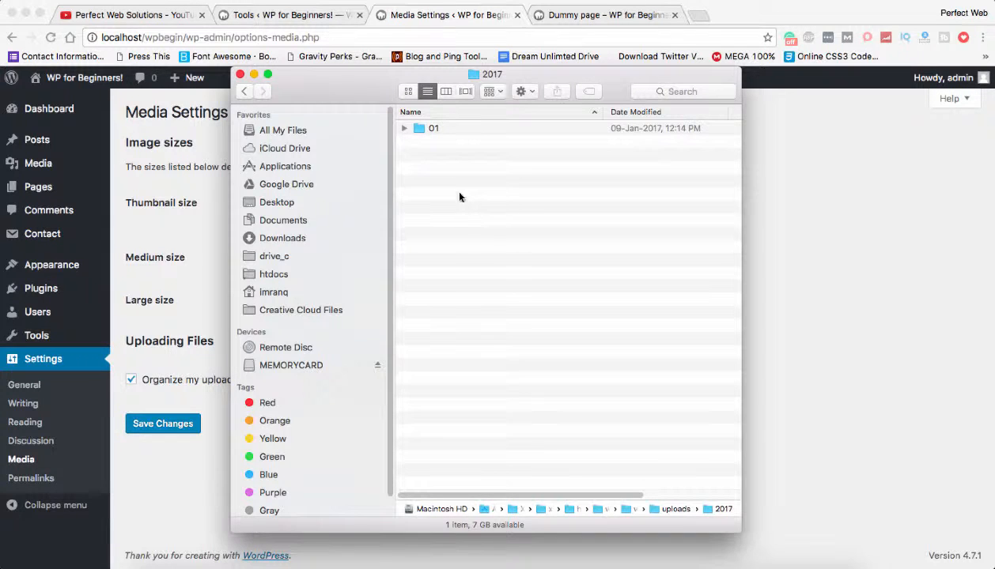
{"action": "left_click", "coordinate": [426, 130]}
{"action": "double_click", "coordinate": [425, 130]}
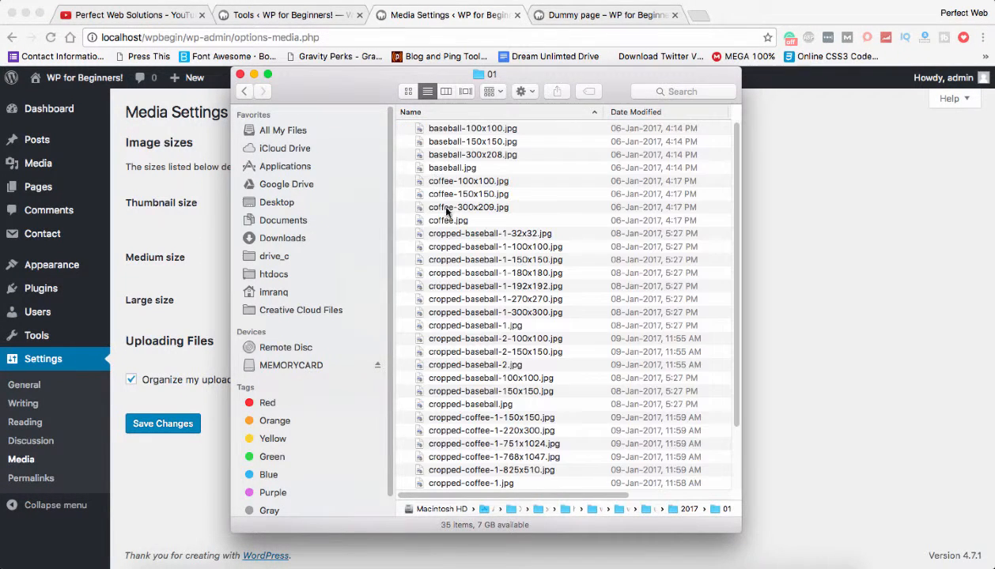
{"action": "scroll", "coordinate": [485, 257], "scroll_direction": "down", "scroll_amount": 3}
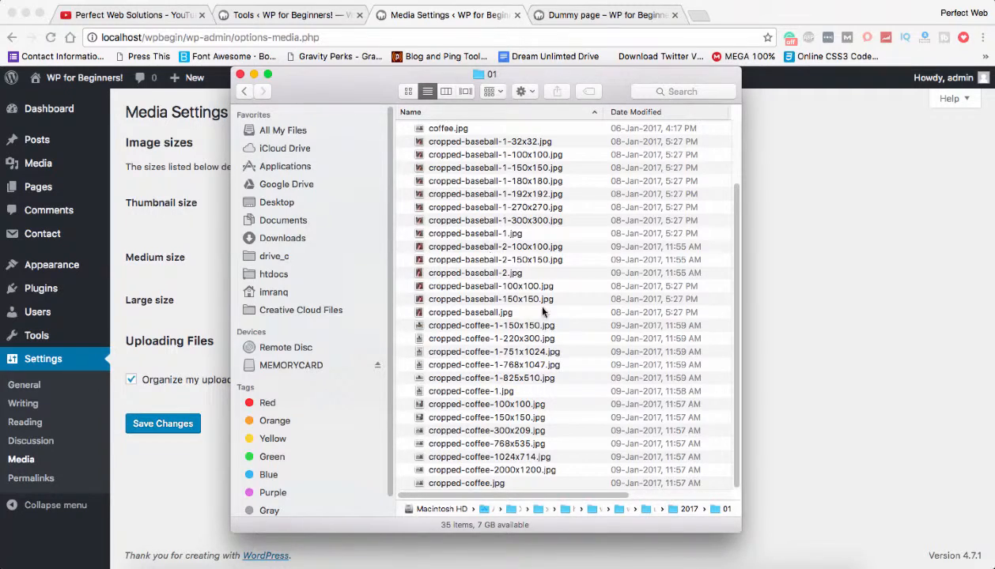
{"action": "scroll", "coordinate": [560, 323], "scroll_direction": "up", "scroll_amount": 3}
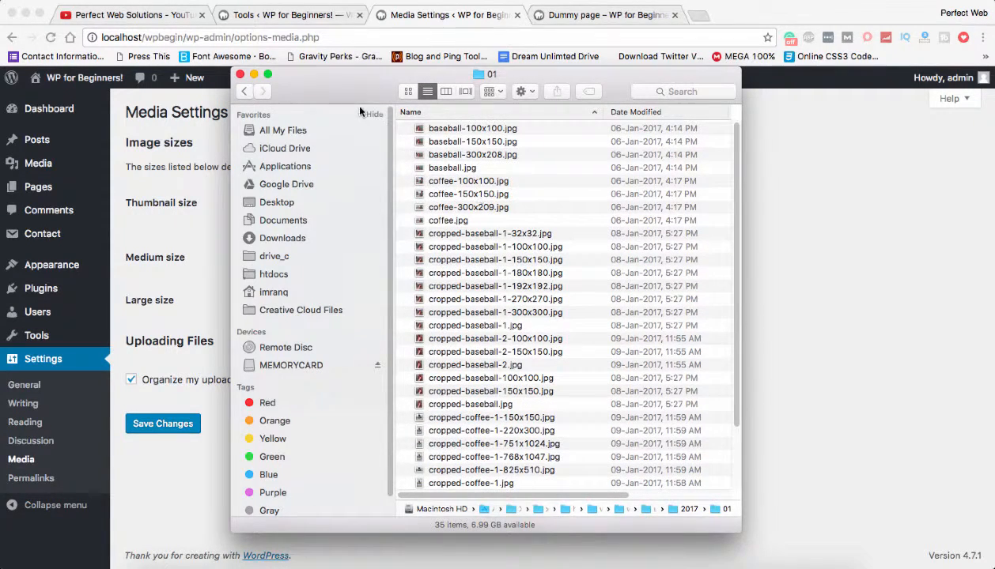
Step: Move the Finder window beside the image size settings and compare baseball-150x150.jpg, baseball-100x100.jpg and baseball-300x208.jpg with them
{"action": "left_click_drag", "start_coordinate": [360, 91], "coordinate": [593, 89]}
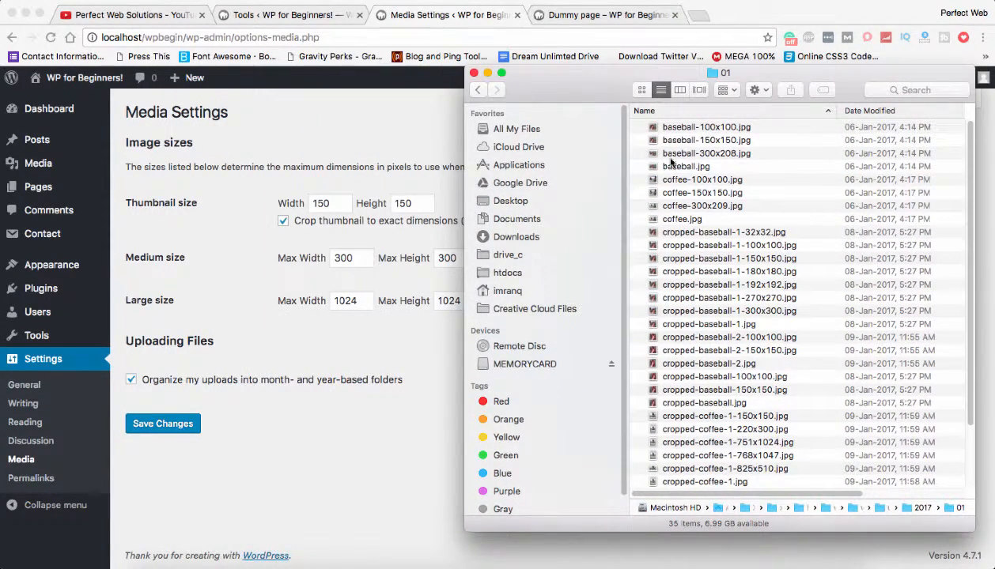
{"action": "left_click", "coordinate": [653, 142]}
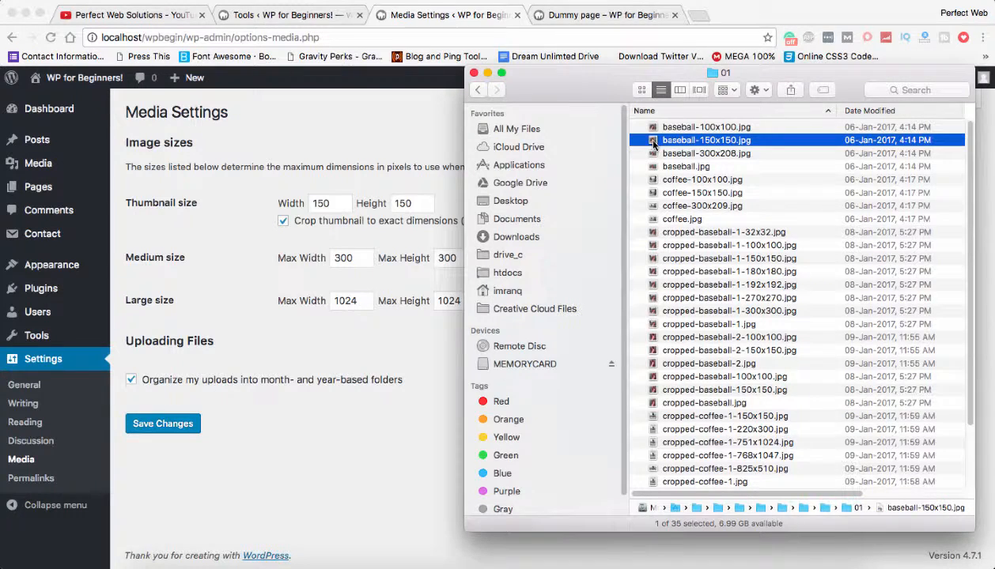
{"action": "left_click", "coordinate": [714, 129]}
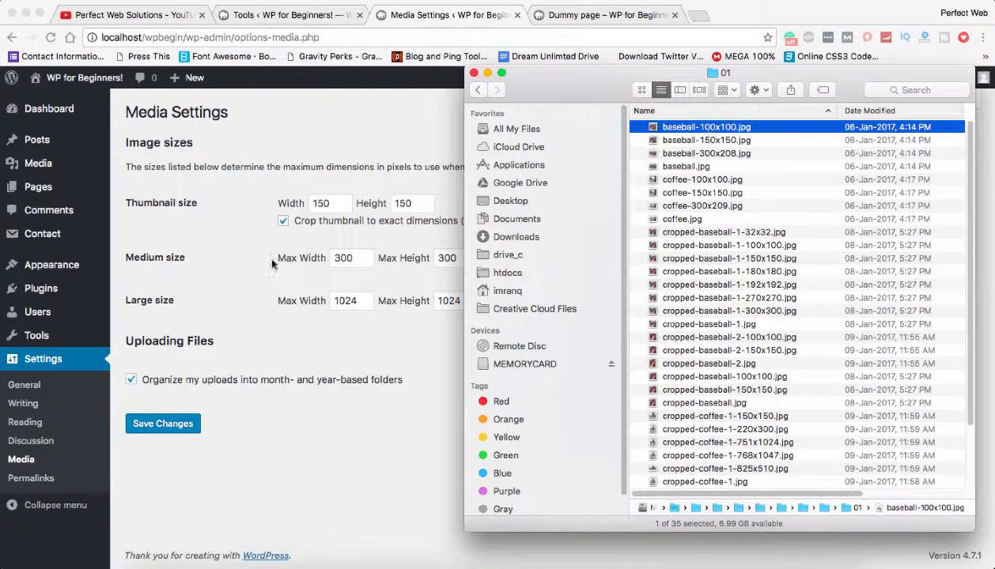
{"action": "left_click", "coordinate": [651, 151]}
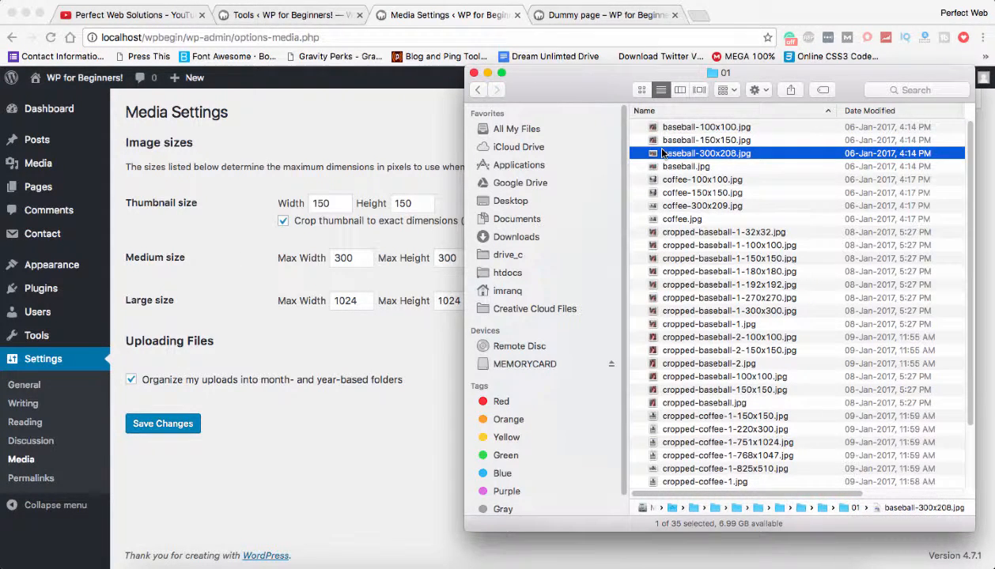
Step: Check the dimensions of the original baseball.jpg in its file info, and close the info window
{"action": "left_click", "coordinate": [654, 168]}
{"action": "right_click", "coordinate": [654, 168]}
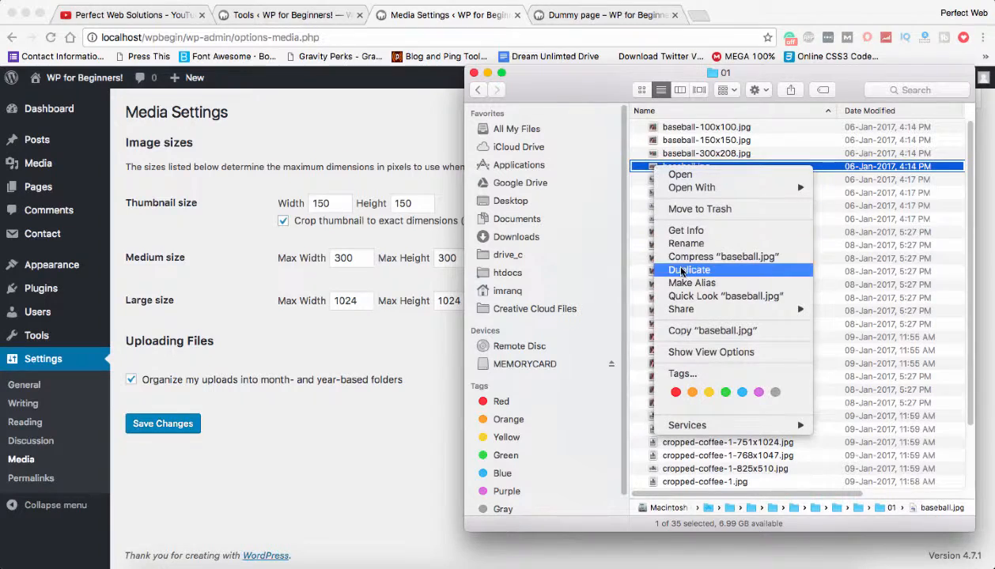
{"action": "left_click", "coordinate": [685, 231]}
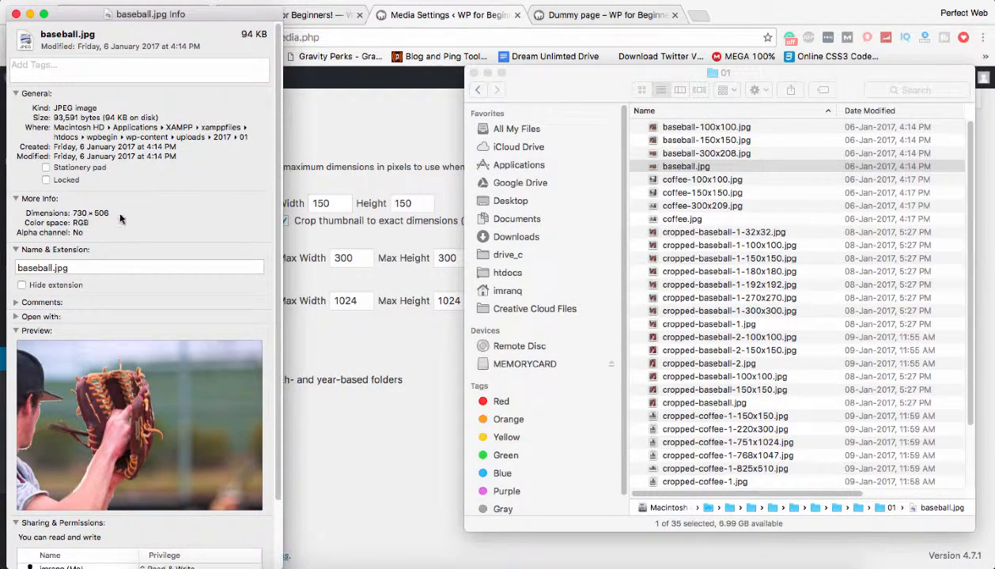
{"action": "left_click", "coordinate": [13, 14]}
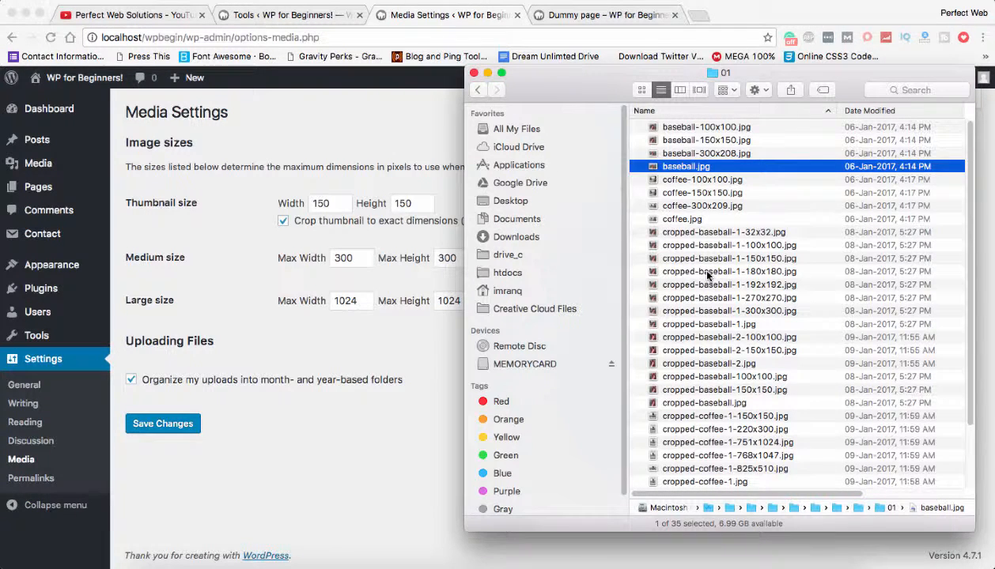
Step: Review the listed image sizes and compare baseball-300x208.jpg with the original baseball.jpg
{"action": "scroll", "coordinate": [708, 272], "scroll_direction": "down", "scroll_amount": 3}
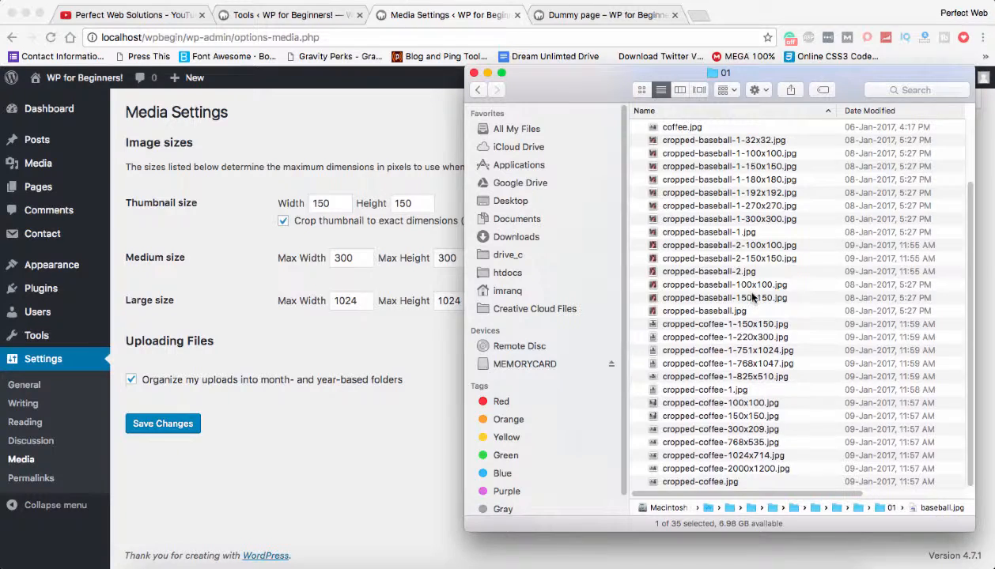
{"action": "scroll", "coordinate": [741, 293], "scroll_direction": "up", "scroll_amount": 3}
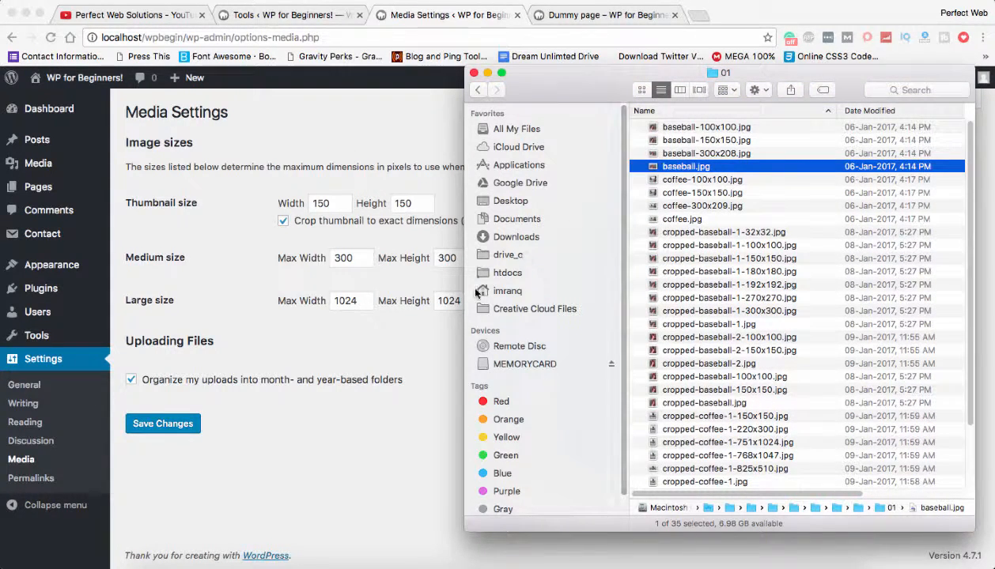
{"action": "left_click", "coordinate": [726, 155]}
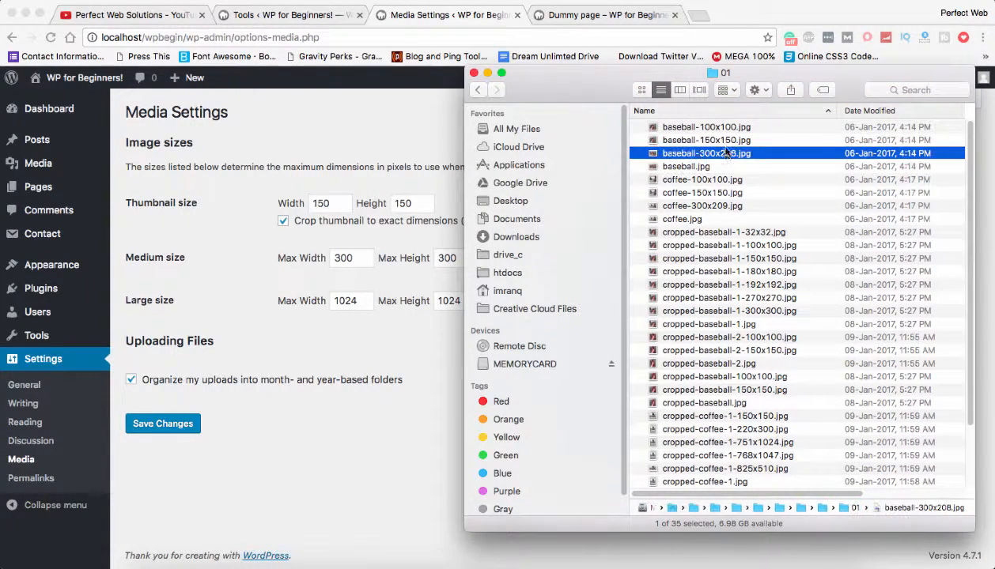
{"action": "left_click", "coordinate": [712, 166]}
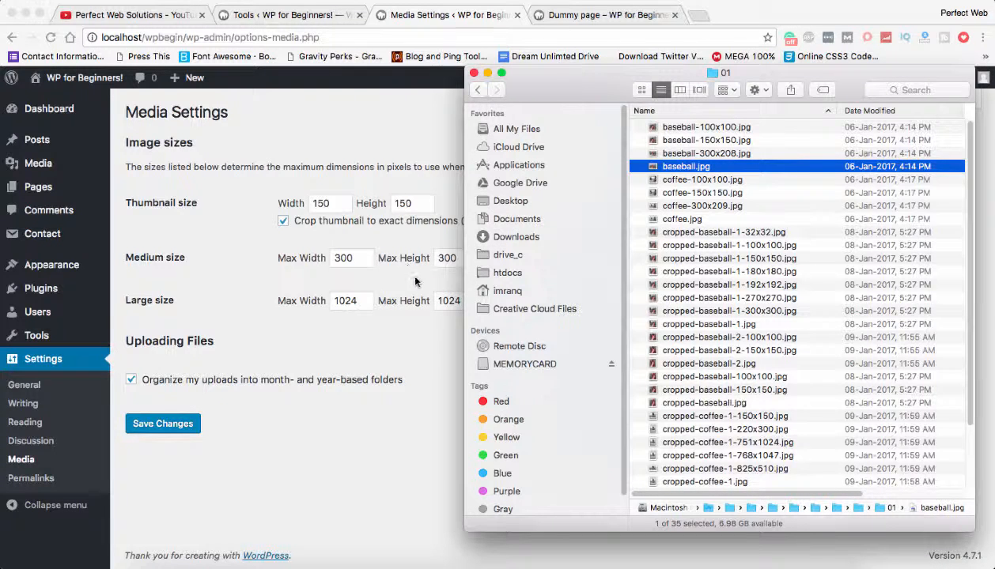
Step: Return to the Media Settings in the browser and highlight the Thumbnail and Medium size values
{"action": "left_click", "coordinate": [179, 218]}
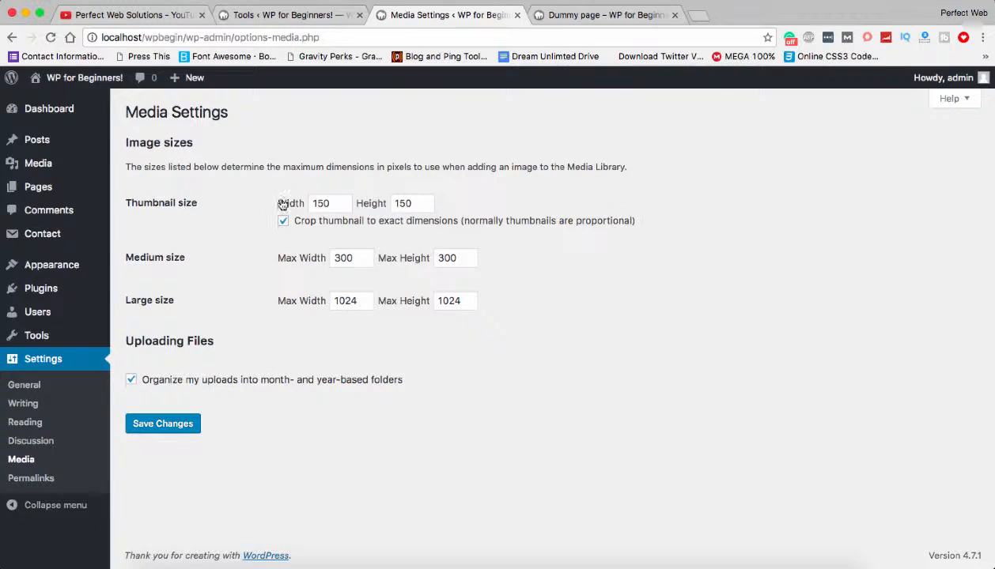
{"action": "left_click_drag", "start_coordinate": [282, 205], "coordinate": [486, 268]}
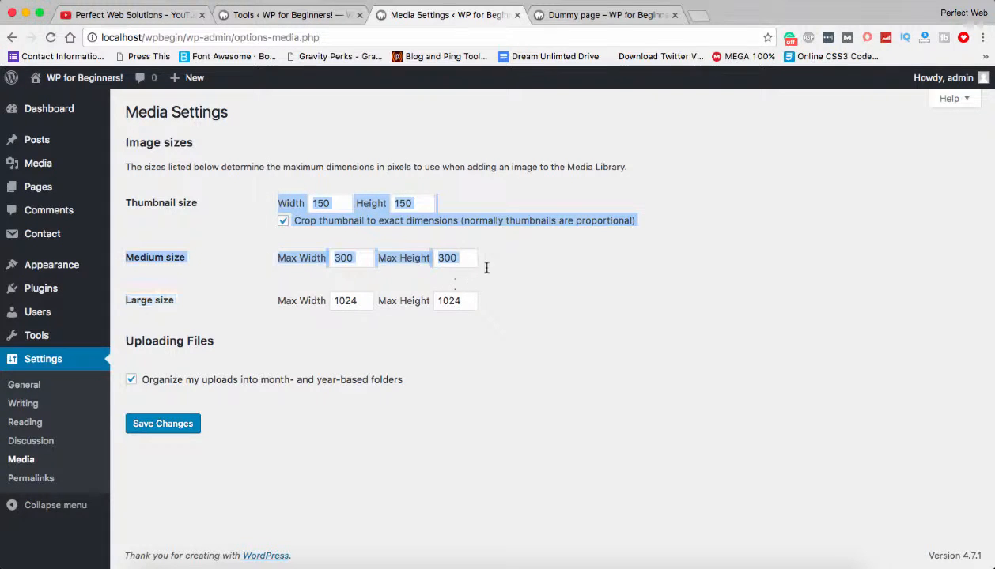
{"action": "left_click", "coordinate": [494, 256]}
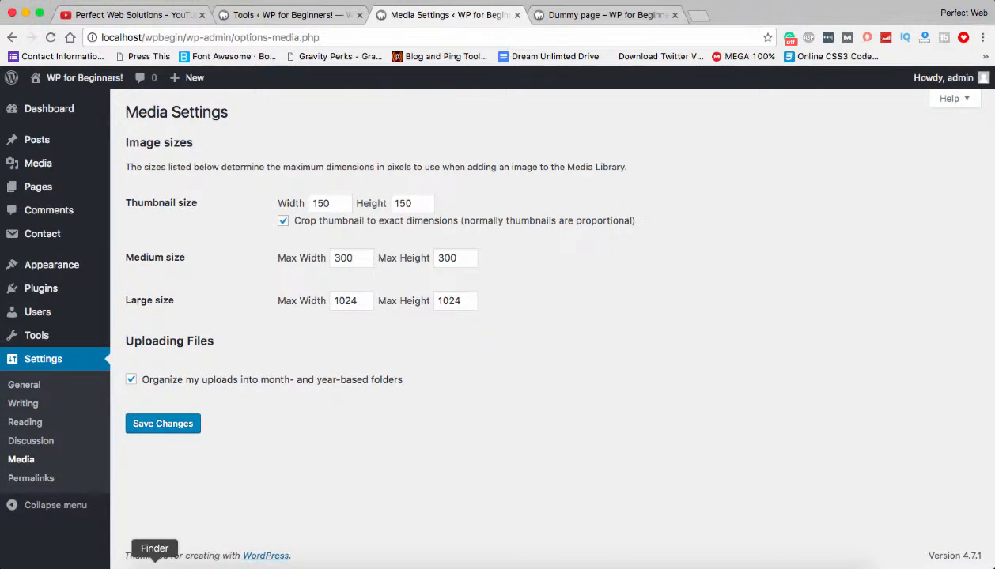
Step: Pick out baseball-150x150.jpg and baseball-300x208.jpg in Finder, and highlight the Medium size limits in the browser for comparison
{"action": "left_click", "coordinate": [153, 563]}
{"action": "left_click", "coordinate": [708, 142]}
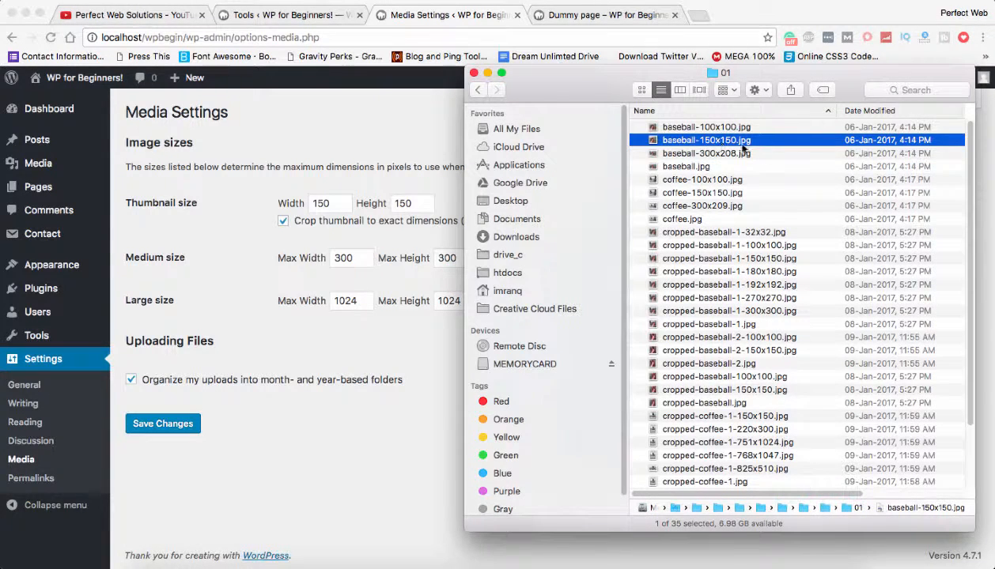
{"action": "left_click", "coordinate": [648, 153]}
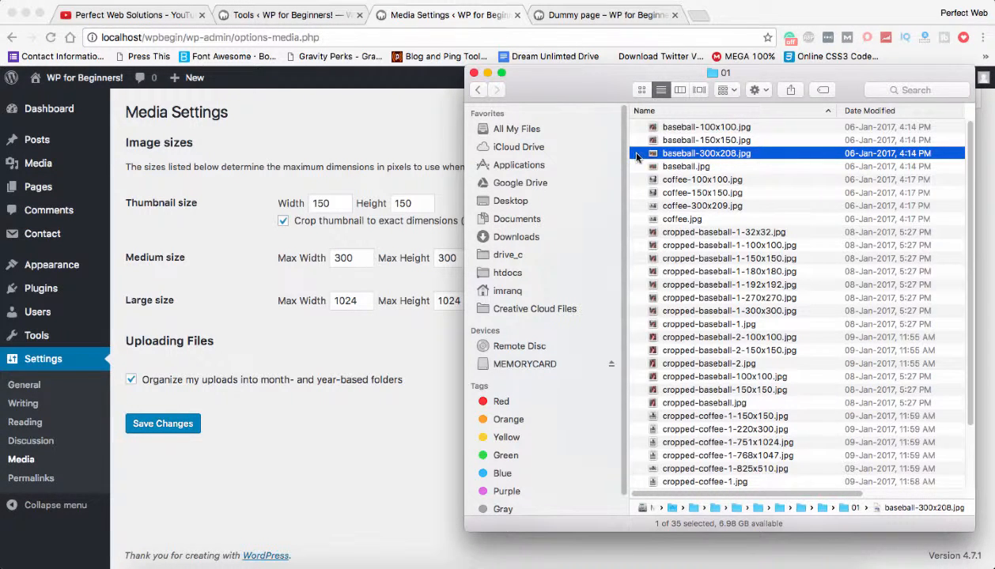
{"action": "left_click", "coordinate": [342, 291]}
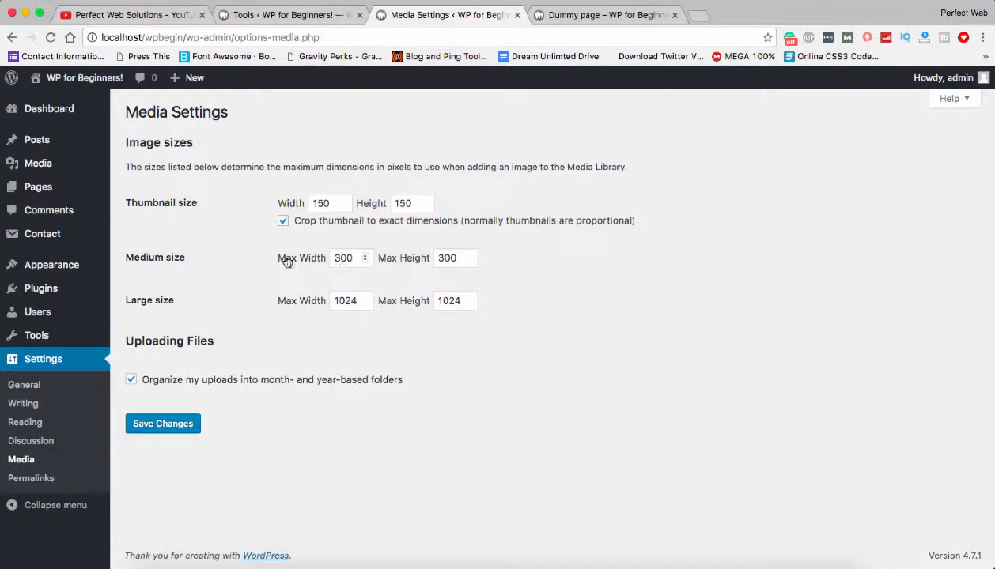
{"action": "left_click_drag", "start_coordinate": [264, 260], "coordinate": [522, 253]}
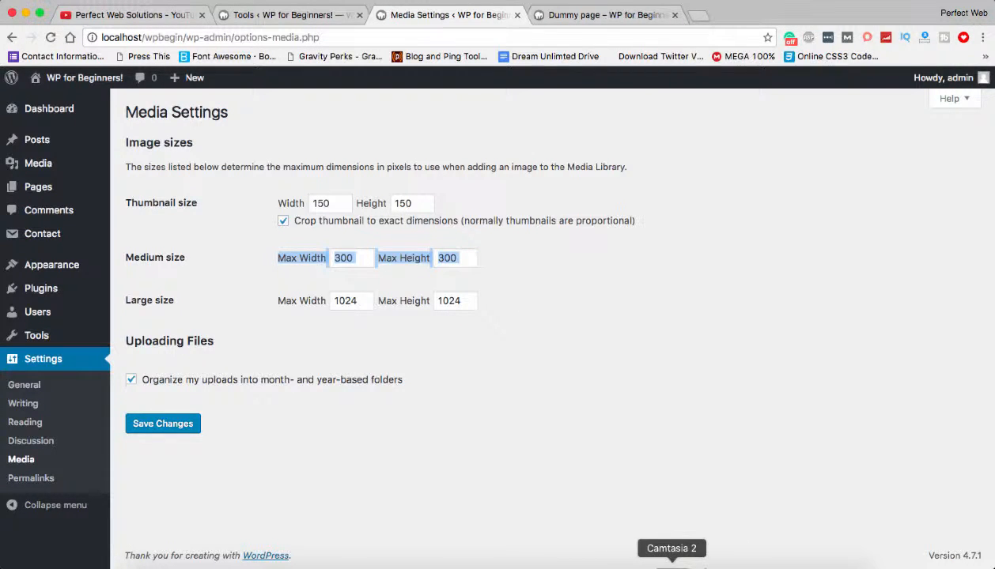
Step: Switch back to Finder and show the file info of baseball.jpg to read its dimensions
{"action": "left_click", "coordinate": [156, 563]}
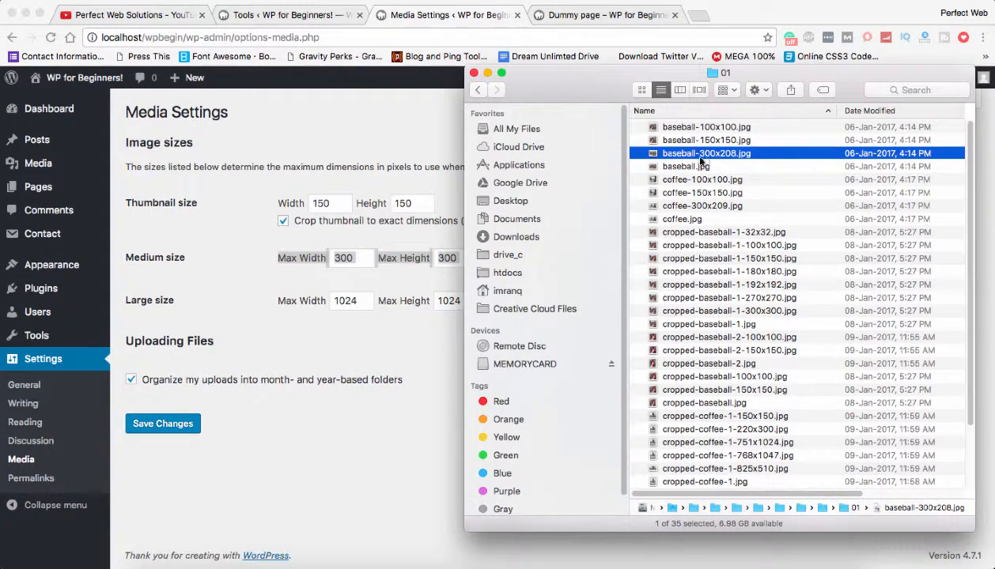
{"action": "left_click", "coordinate": [675, 166]}
{"action": "right_click", "coordinate": [675, 166]}
{"action": "left_click", "coordinate": [669, 244]}
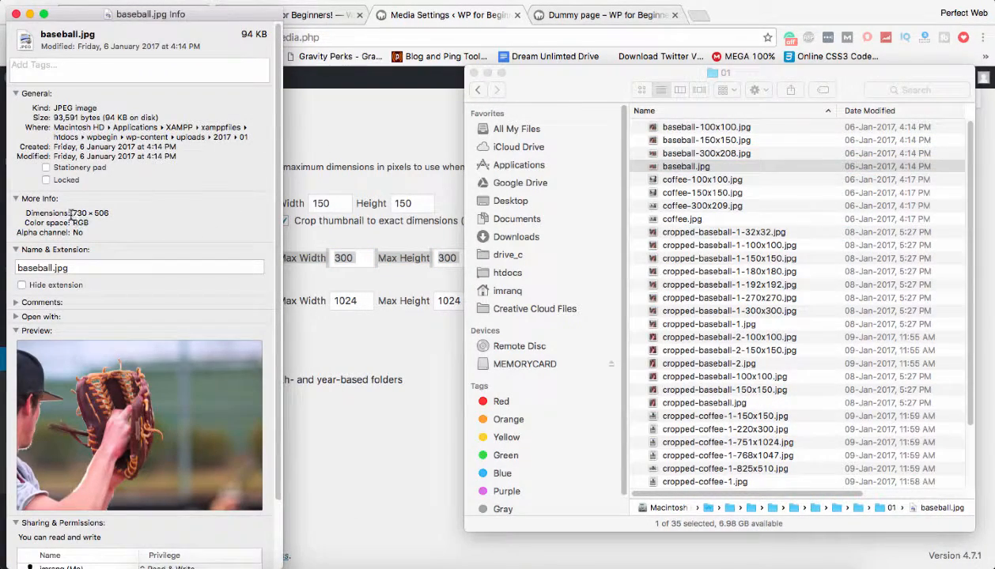
Step: Highlight the dimensions in the file info of baseball.jpg, and view the file info of baseball-300x208.jpg for comparison
{"action": "left_click_drag", "start_coordinate": [72, 213], "coordinate": [132, 215]}
{"action": "left_click", "coordinate": [15, 15]}
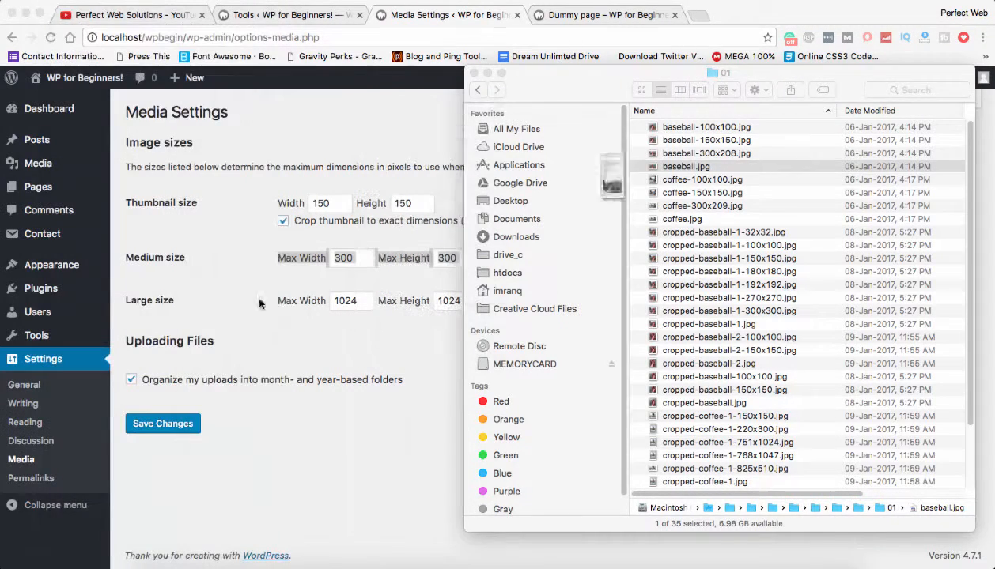
{"action": "left_click", "coordinate": [736, 155]}
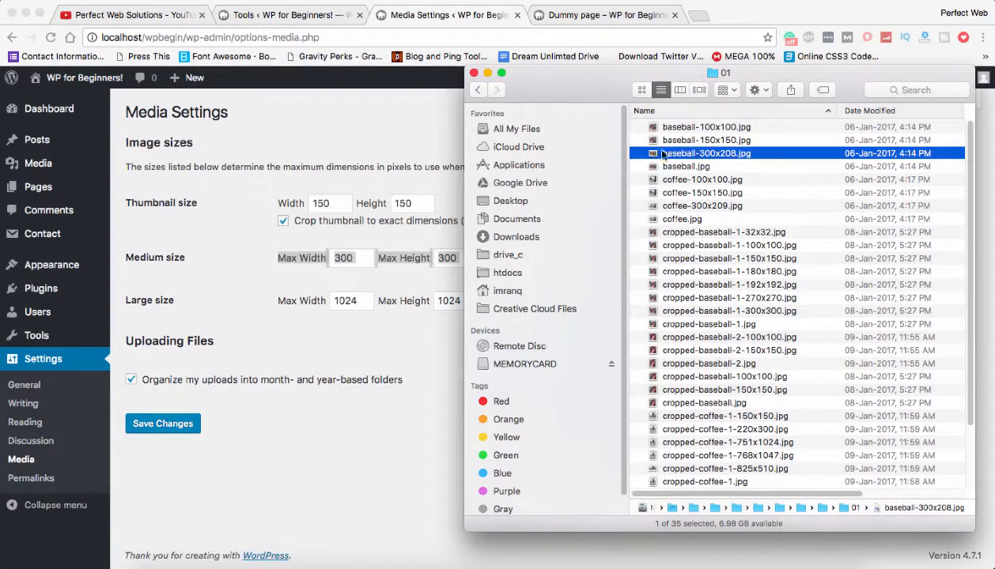
{"action": "right_click", "coordinate": [672, 158]}
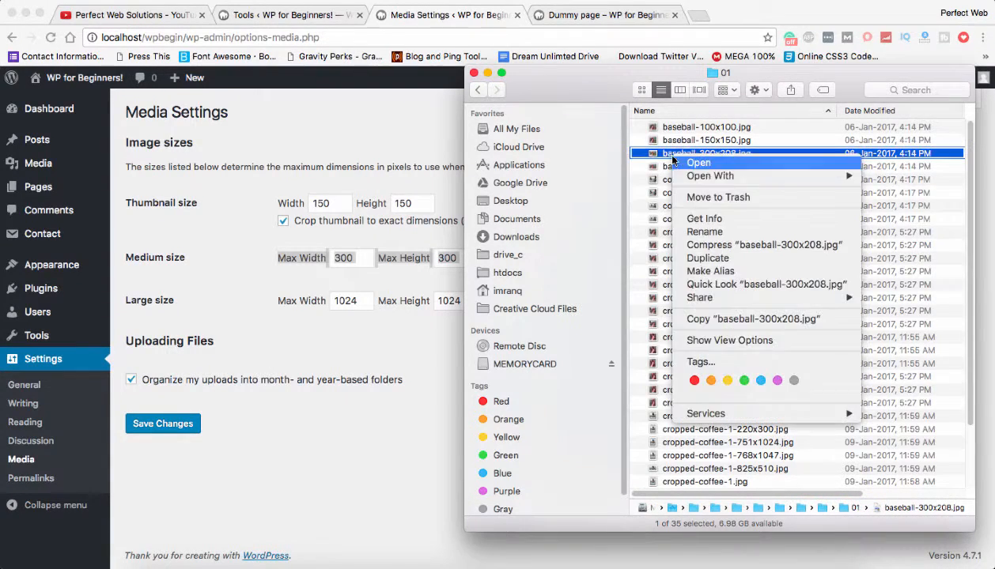
{"action": "left_click", "coordinate": [670, 217]}
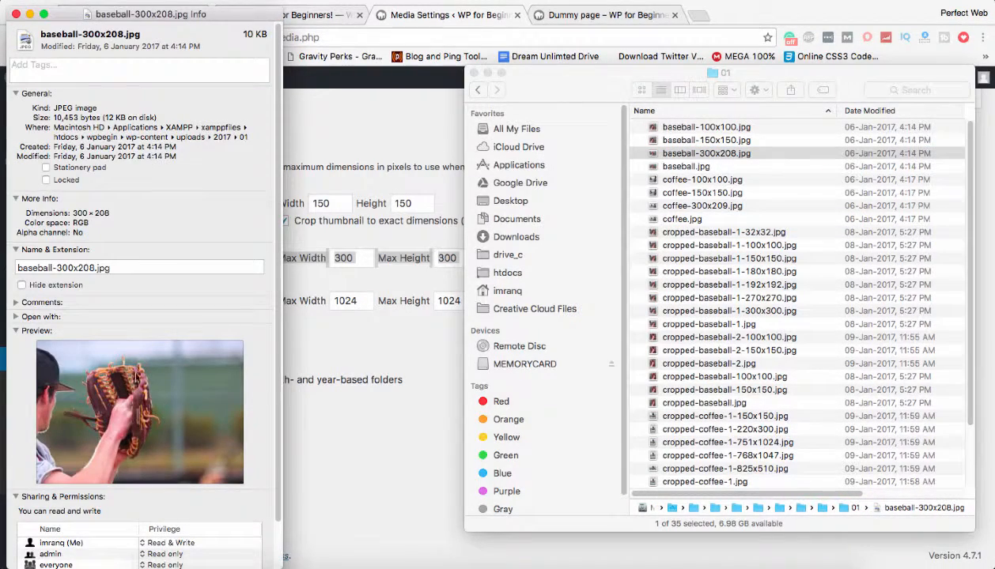
{"action": "left_click", "coordinate": [16, 15]}
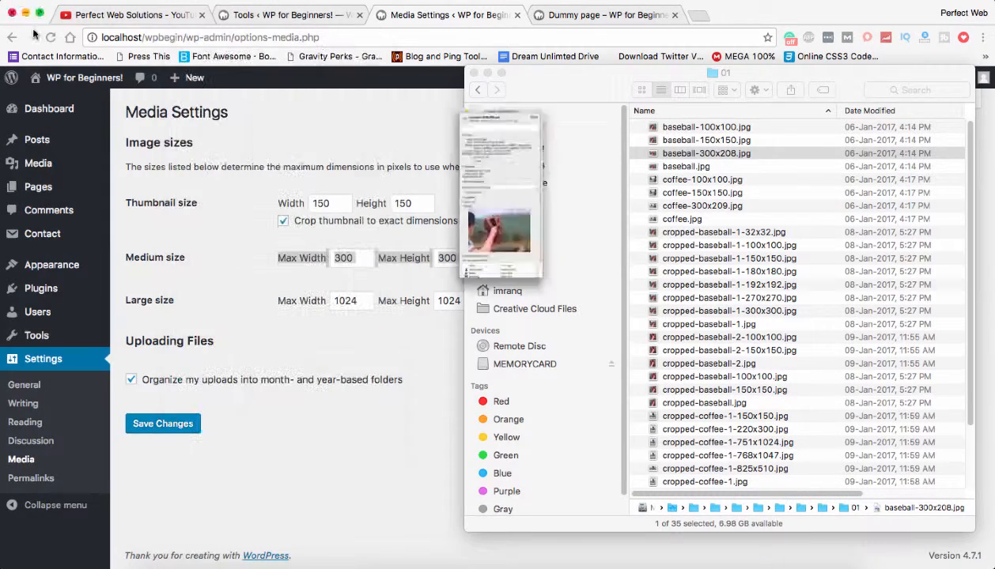
Step: View baseball-150x150.jpg in Preview side by side with the original baseball.jpg, and close both images and the Finder window
{"action": "right_click", "coordinate": [711, 140]}
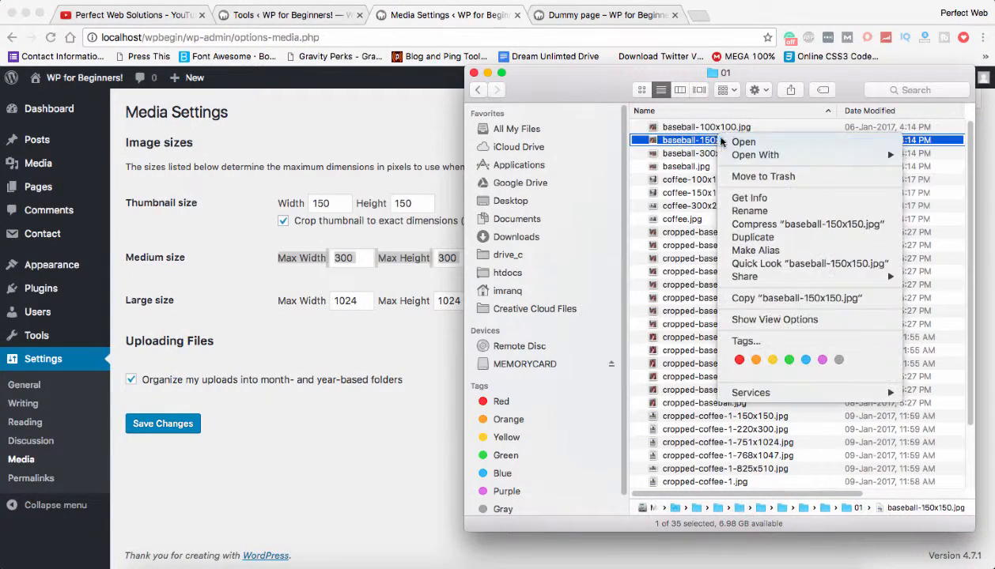
{"action": "mouse_move", "coordinate": [755, 155]}
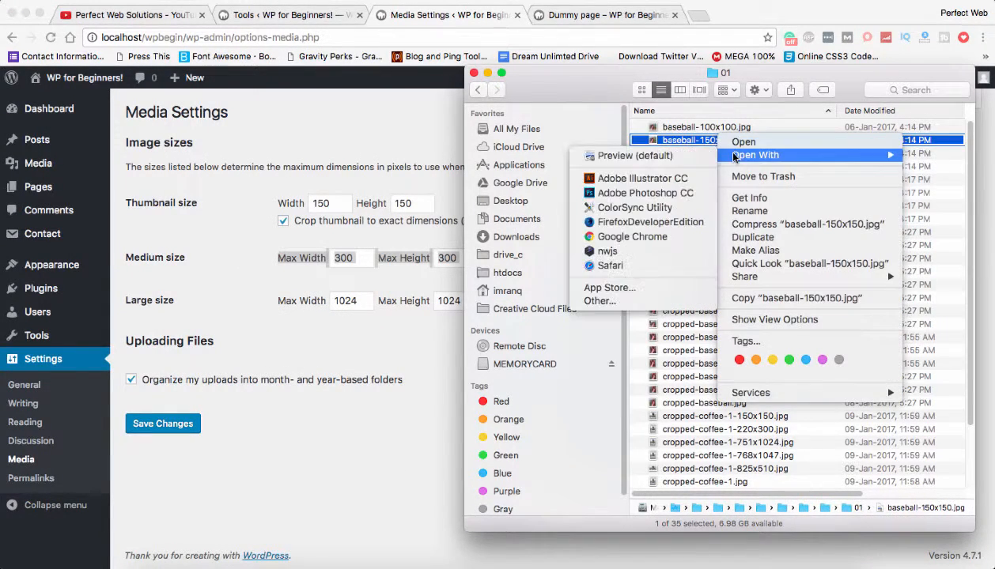
{"action": "left_click", "coordinate": [625, 155]}
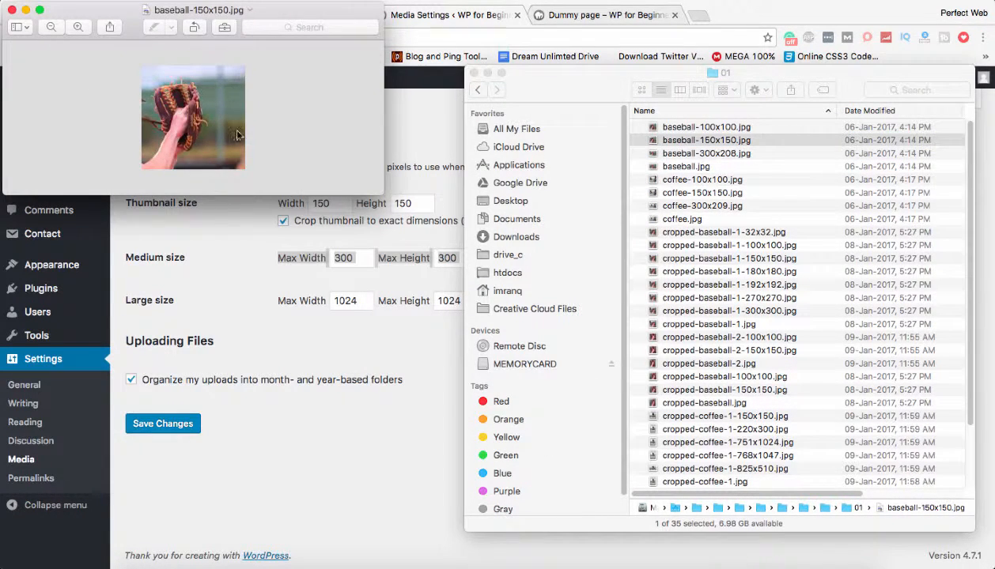
{"action": "left_click", "coordinate": [678, 161]}
{"action": "double_click", "coordinate": [678, 160]}
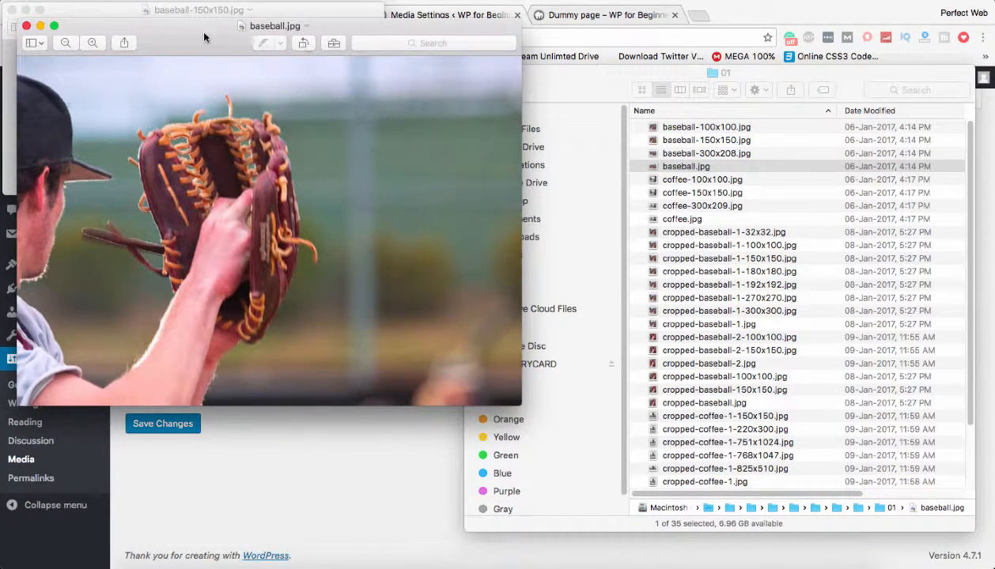
{"action": "left_click_drag", "start_coordinate": [204, 37], "coordinate": [484, 4]}
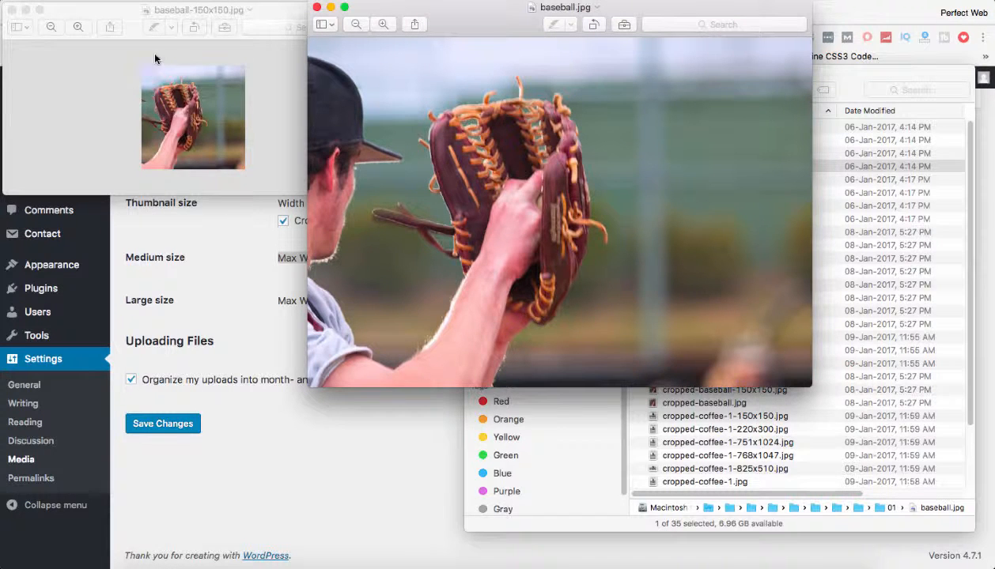
{"action": "left_click", "coordinate": [11, 10]}
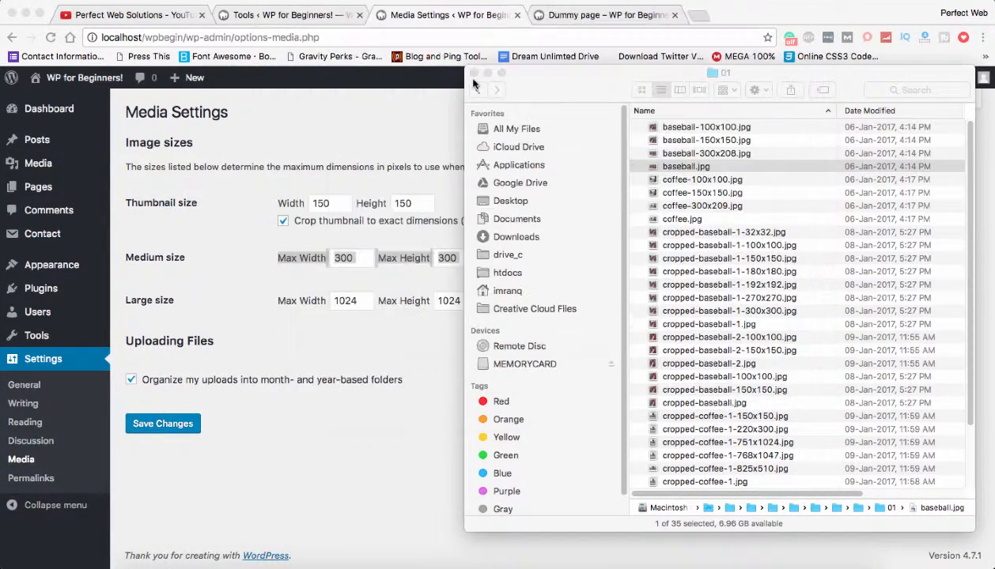
{"action": "left_click", "coordinate": [316, 6]}
{"action": "left_click", "coordinate": [475, 73]}
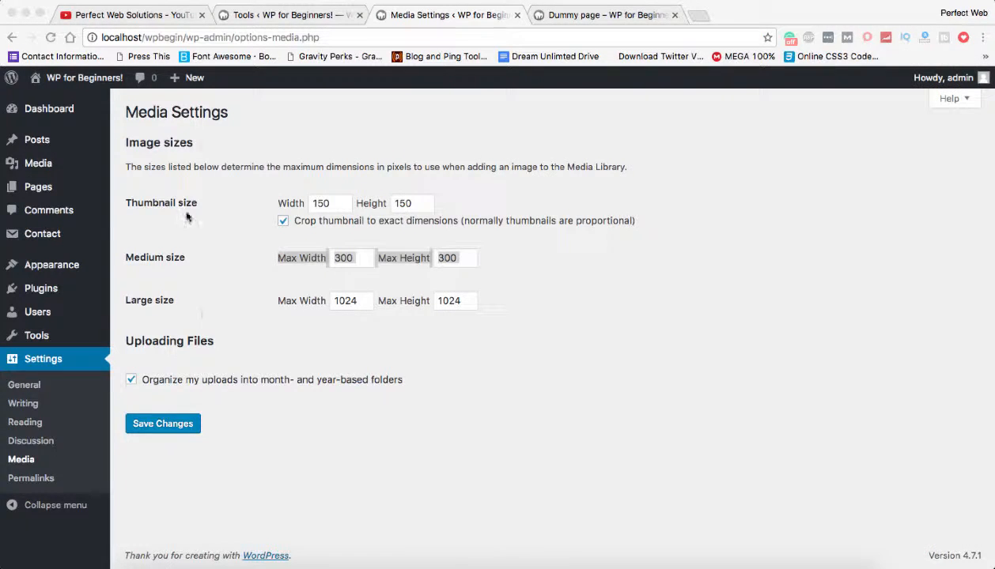
Step: Clear the Medium size highlight in the Media Settings and highlight the sentence explaining the image sizes
{"action": "left_click", "coordinate": [237, 111]}
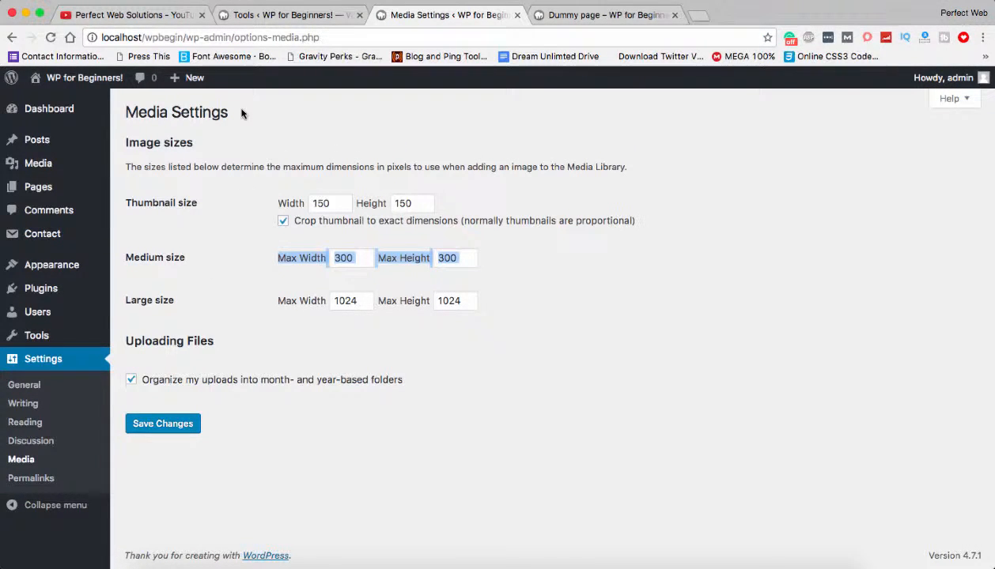
{"action": "left_click", "coordinate": [205, 154]}
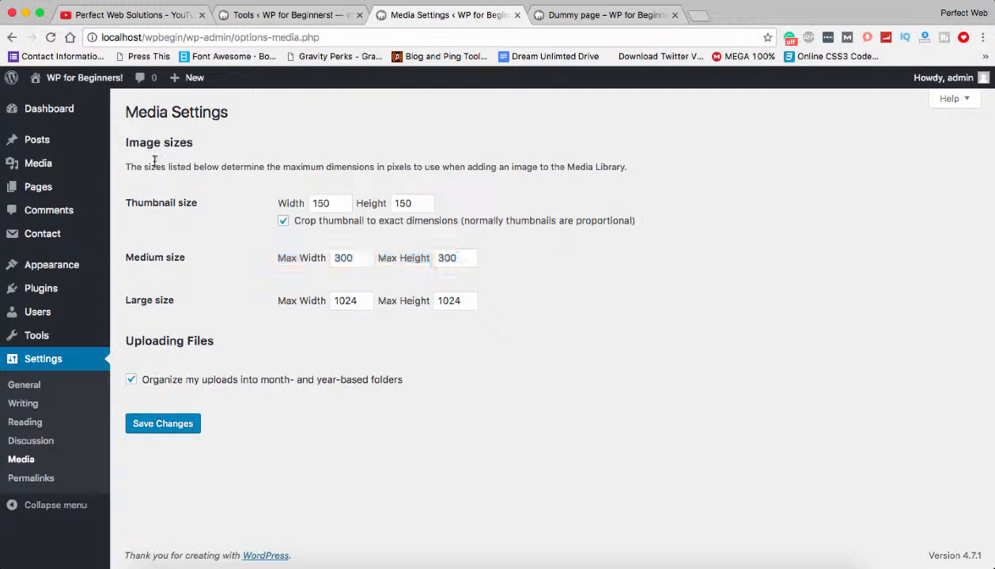
{"action": "left_click_drag", "start_coordinate": [125, 167], "coordinate": [679, 167]}
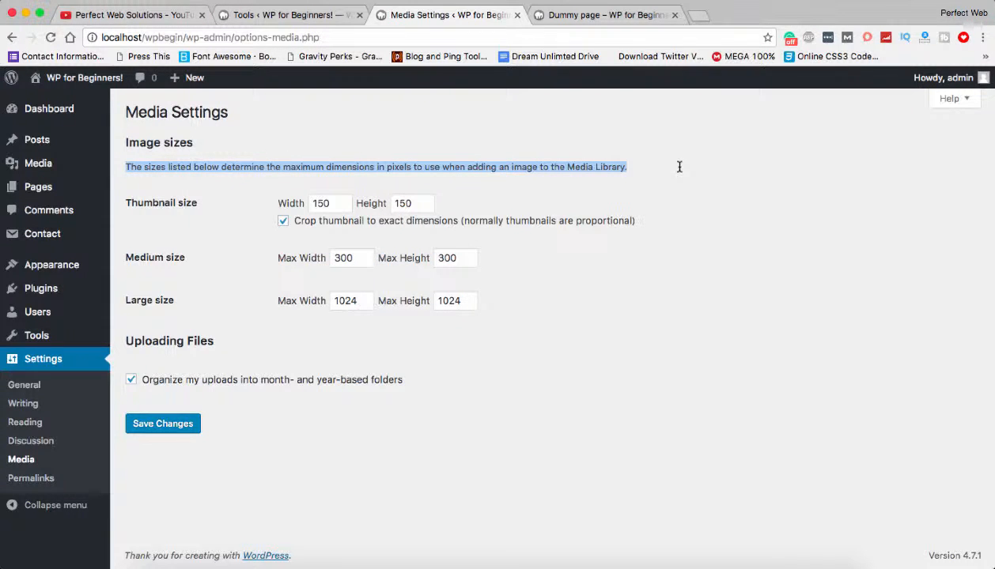
{"action": "left_click", "coordinate": [396, 167]}
{"action": "mouse_move", "coordinate": [70, 167]}
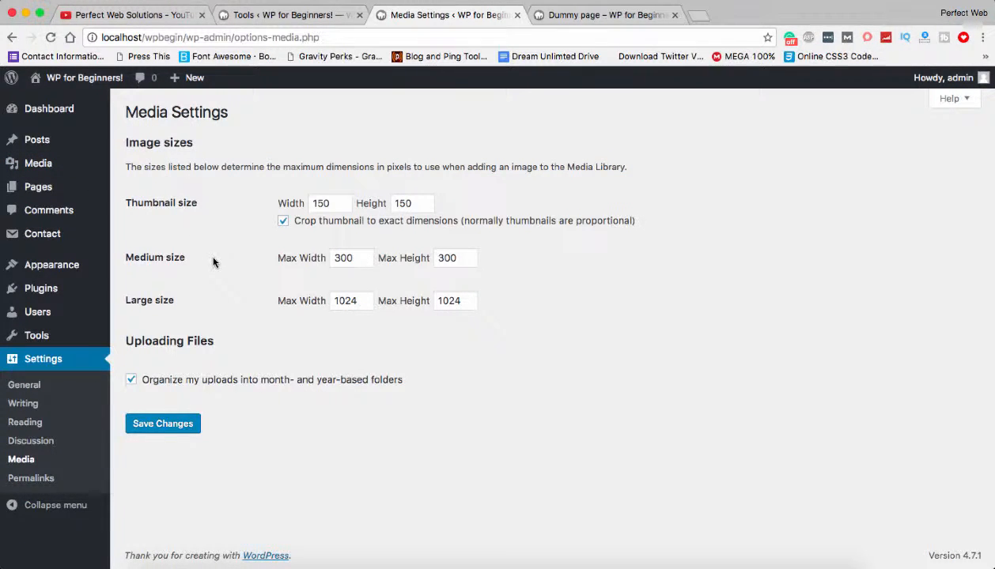
Step: Open the Permalink Settings, and view Another Dummy Post on the site, highlighting its title, the date part of its address and the full address
{"action": "left_click", "coordinate": [32, 481]}
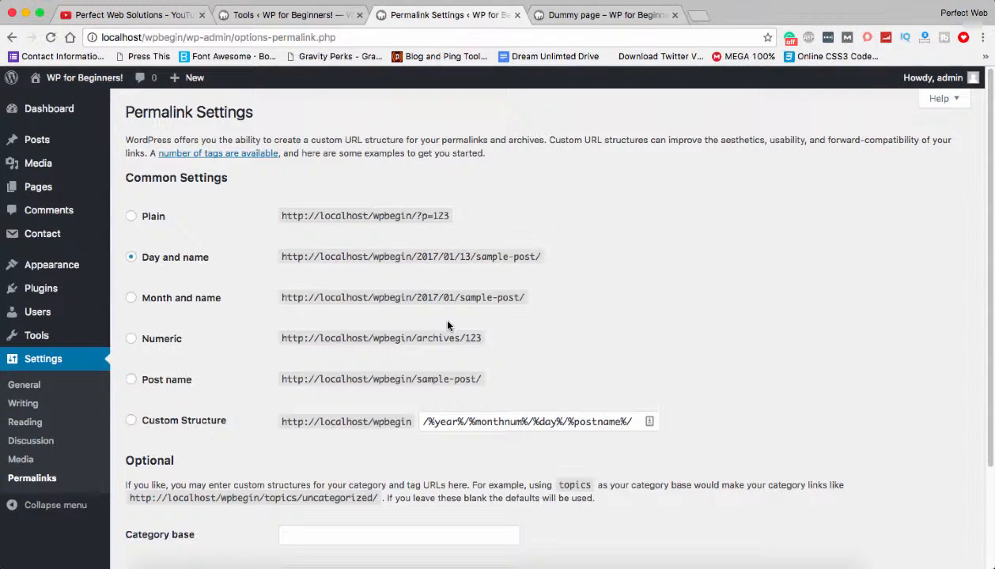
{"action": "left_click", "coordinate": [601, 15]}
{"action": "left_click", "coordinate": [254, 380]}
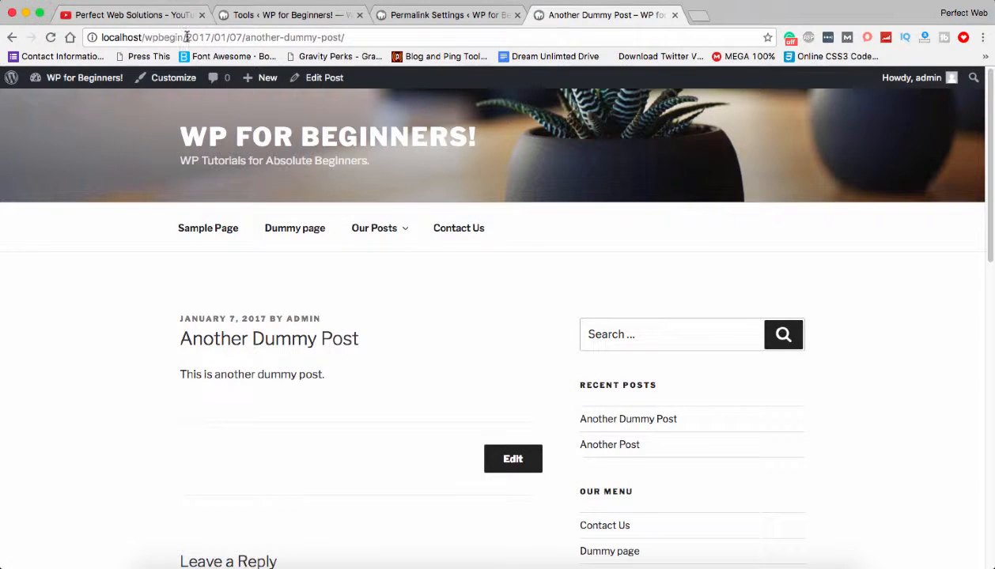
{"action": "left_click_drag", "start_coordinate": [185, 37], "coordinate": [241, 37]}
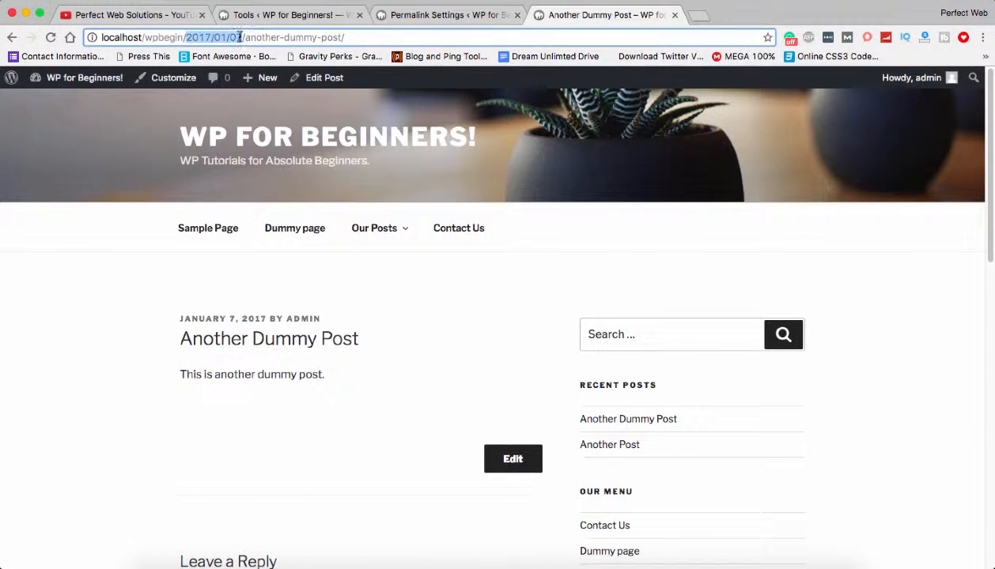
{"action": "left_click_drag", "start_coordinate": [236, 37], "coordinate": [243, 37]}
{"action": "left_click_drag", "start_coordinate": [175, 339], "coordinate": [363, 338]}
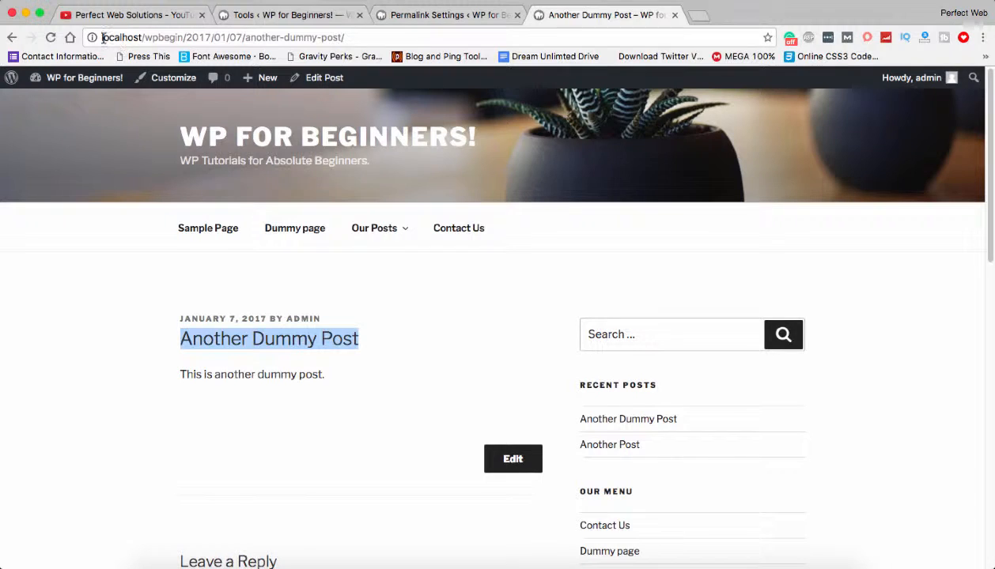
{"action": "left_click_drag", "start_coordinate": [101, 37], "coordinate": [382, 38]}
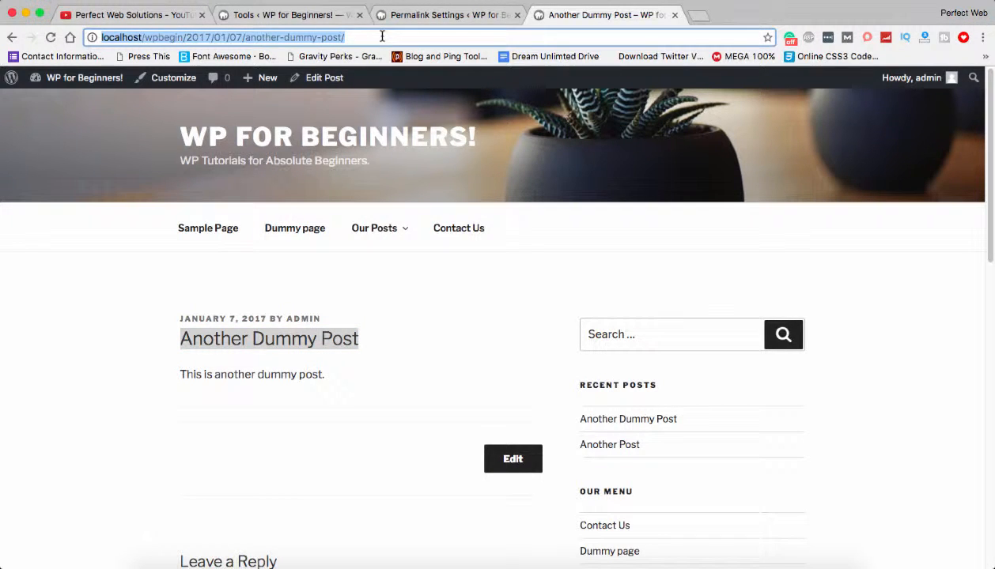
Step: Set the permalink structure to Post name in the Permalink Settings and save the changes
{"action": "left_click", "coordinate": [400, 15]}
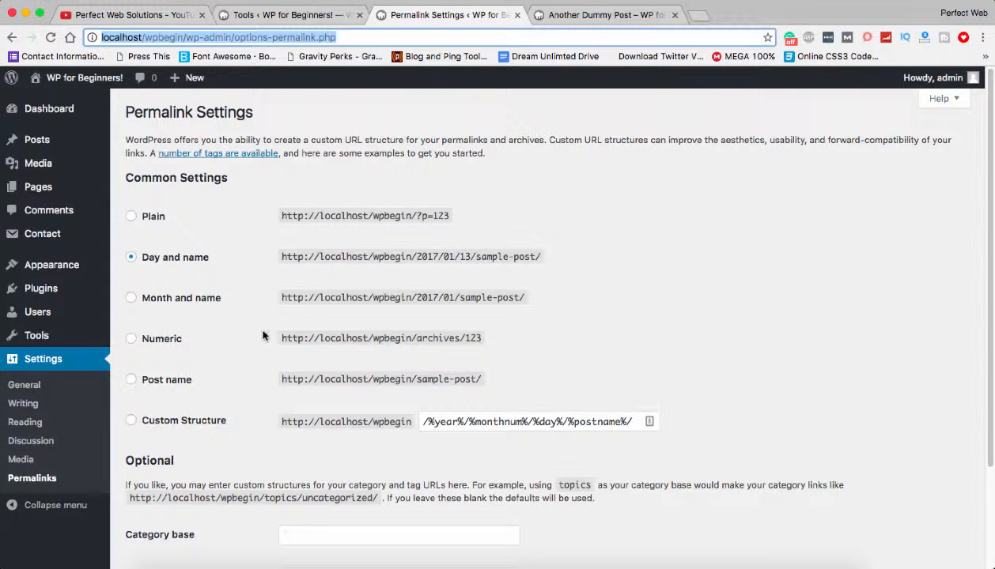
{"action": "left_click", "coordinate": [181, 382]}
{"action": "scroll", "coordinate": [277, 451], "scroll_direction": "down", "scroll_amount": 3}
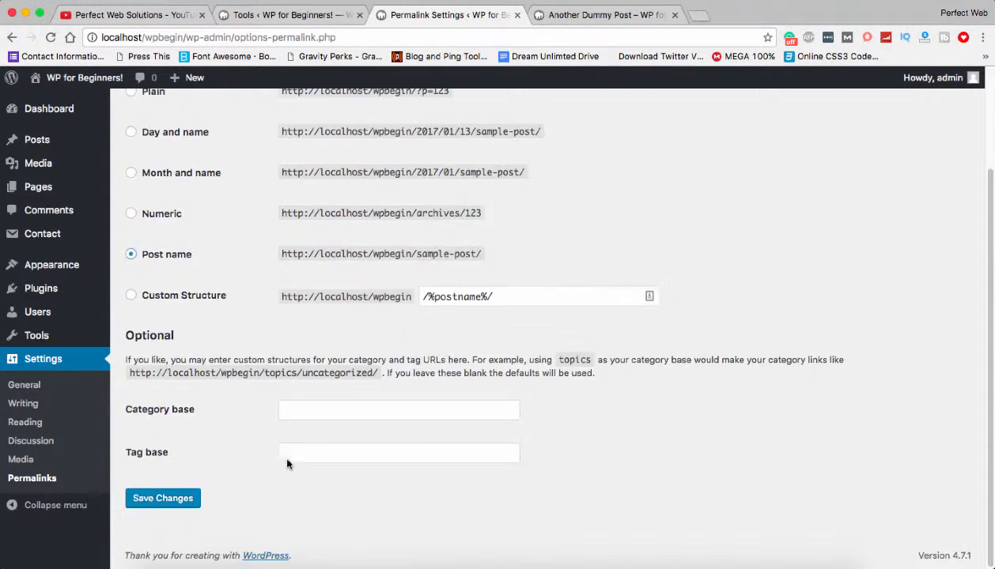
{"action": "left_click", "coordinate": [184, 499]}
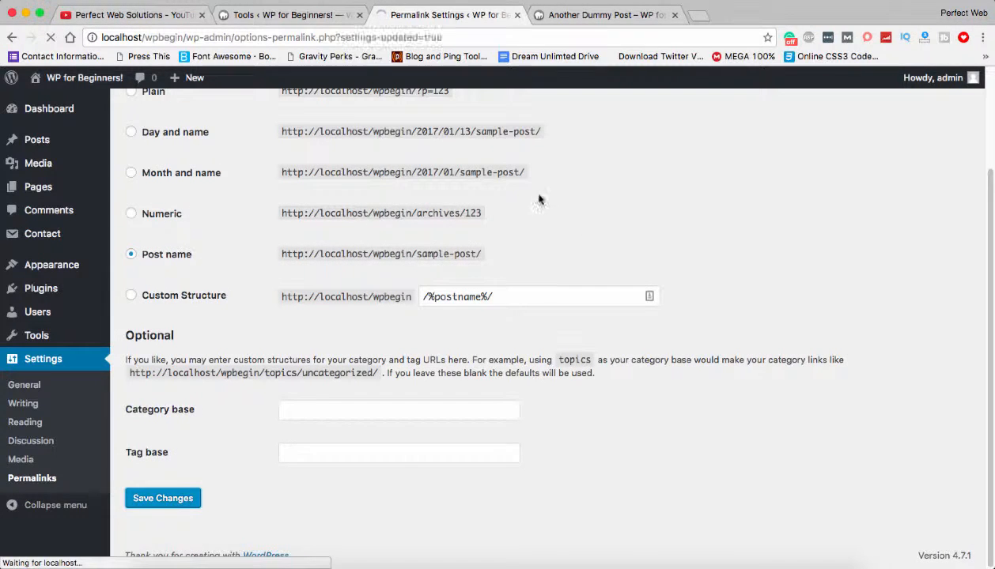
Step: Reopen Another Dummy Post from the site's Dummy page and highlight the post name in its address
{"action": "left_click", "coordinate": [567, 16]}
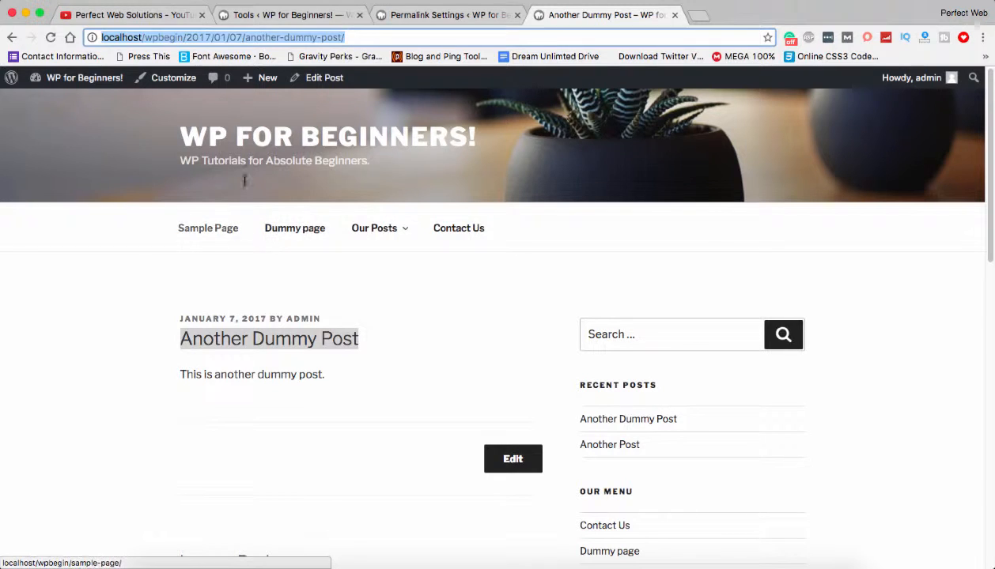
{"action": "key", "text": "Return"}
{"action": "left_click", "coordinate": [261, 148]}
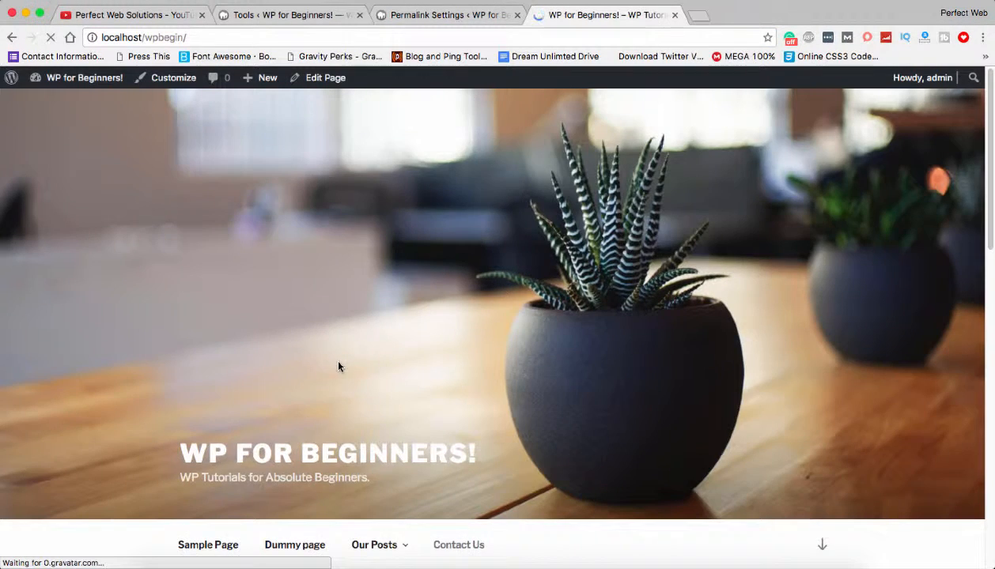
{"action": "scroll", "coordinate": [332, 355], "scroll_direction": "down", "scroll_amount": 10}
{"action": "scroll", "coordinate": [340, 364], "scroll_direction": "up", "scroll_amount": 3}
{"action": "scroll", "coordinate": [310, 195], "scroll_direction": "up", "scroll_amount": 7}
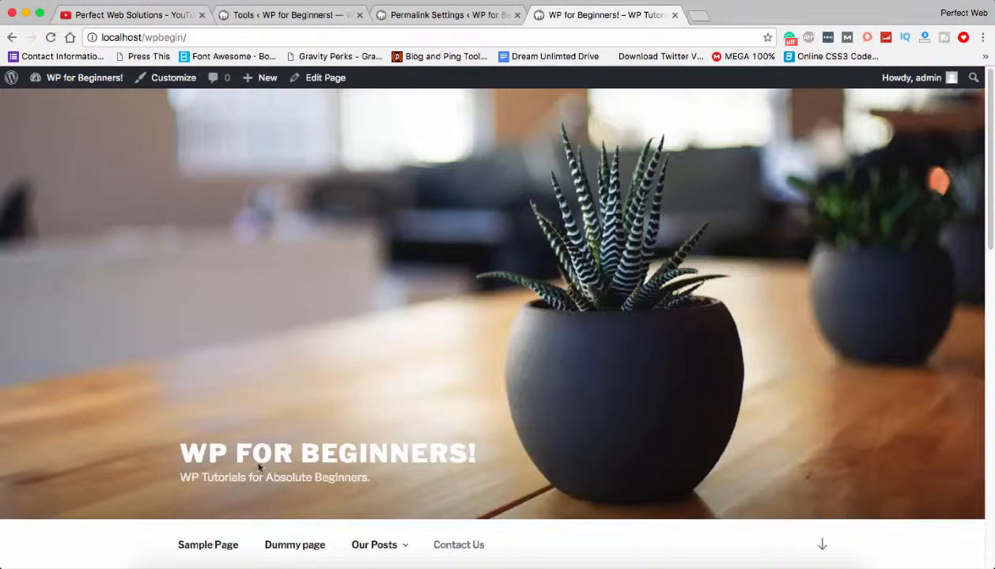
{"action": "left_click", "coordinate": [275, 548]}
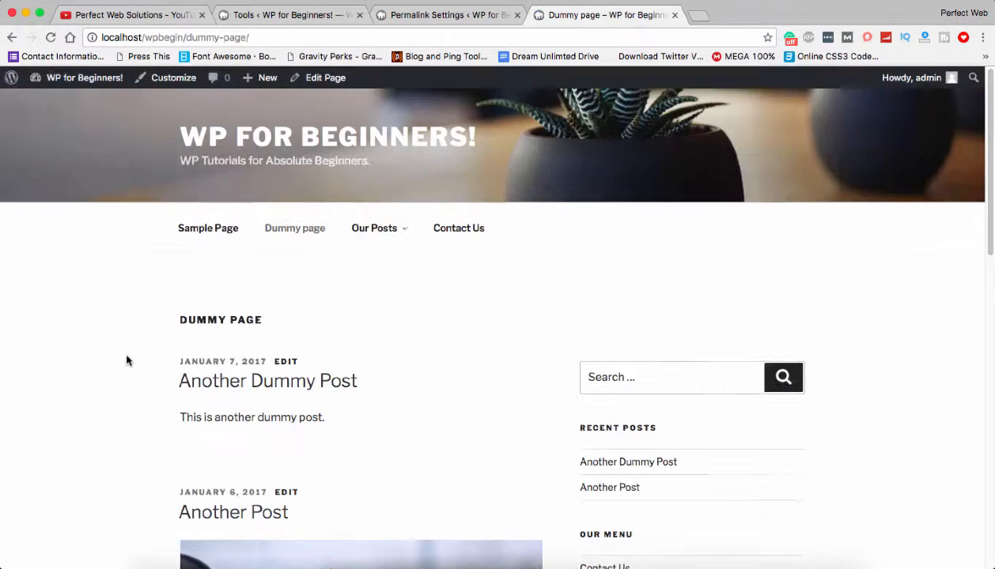
{"action": "left_click", "coordinate": [278, 348]}
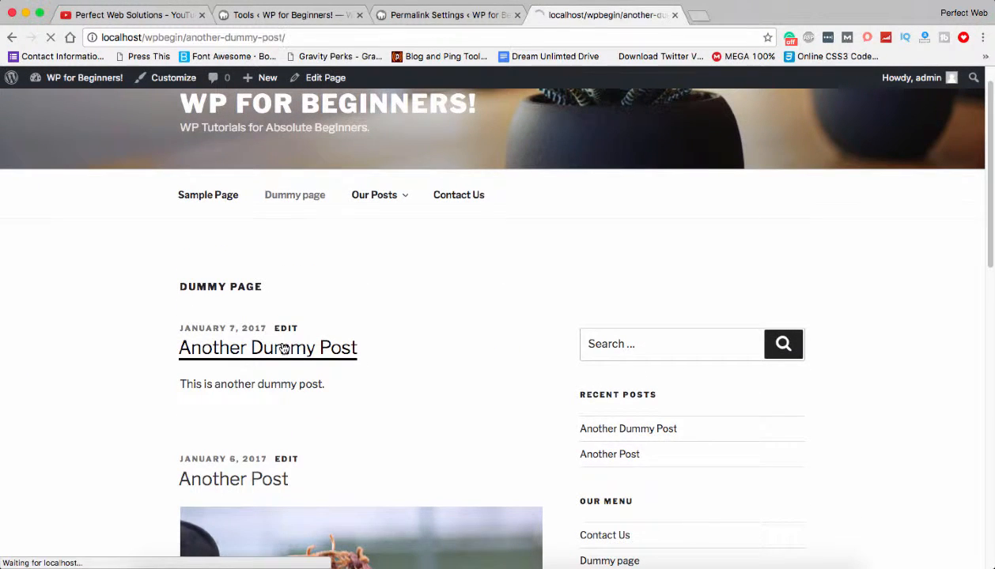
{"action": "left_click_drag", "start_coordinate": [186, 37], "coordinate": [283, 37]}
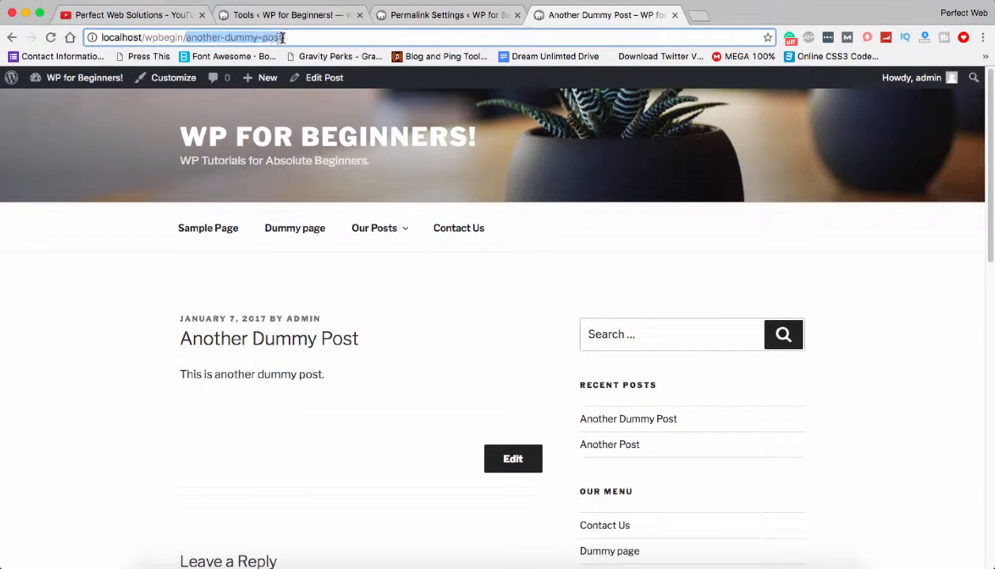
Step: Try the Custom Structure option in the Permalink Settings and reselect Post name
{"action": "left_click", "coordinate": [447, 16]}
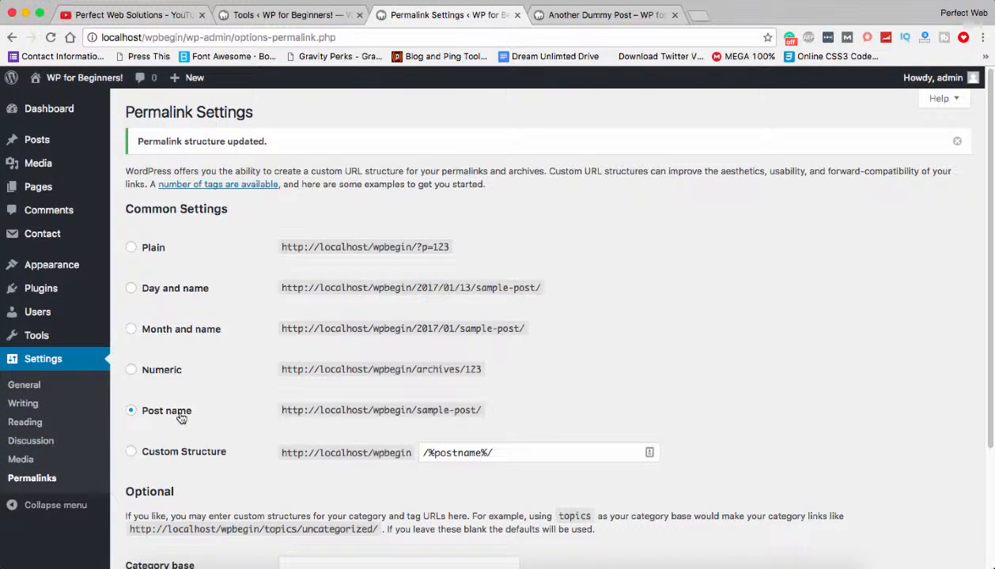
{"action": "left_click", "coordinate": [159, 459]}
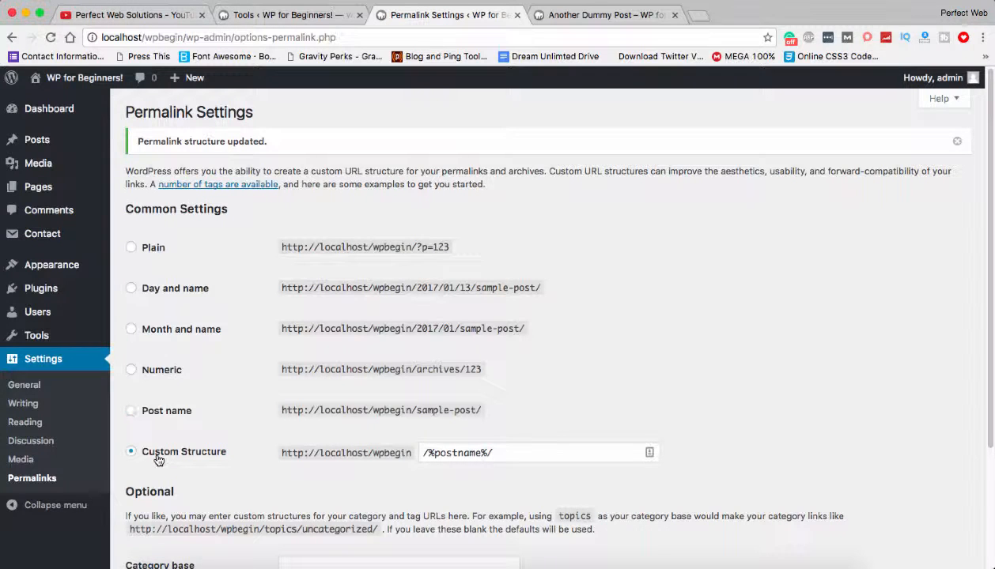
{"action": "left_click", "coordinate": [165, 412]}
Step: Open the WordPress Codex in a new tab, search it for "permalink structure" and open the Using Permalinks article
{"action": "left_click", "coordinate": [694, 18]}
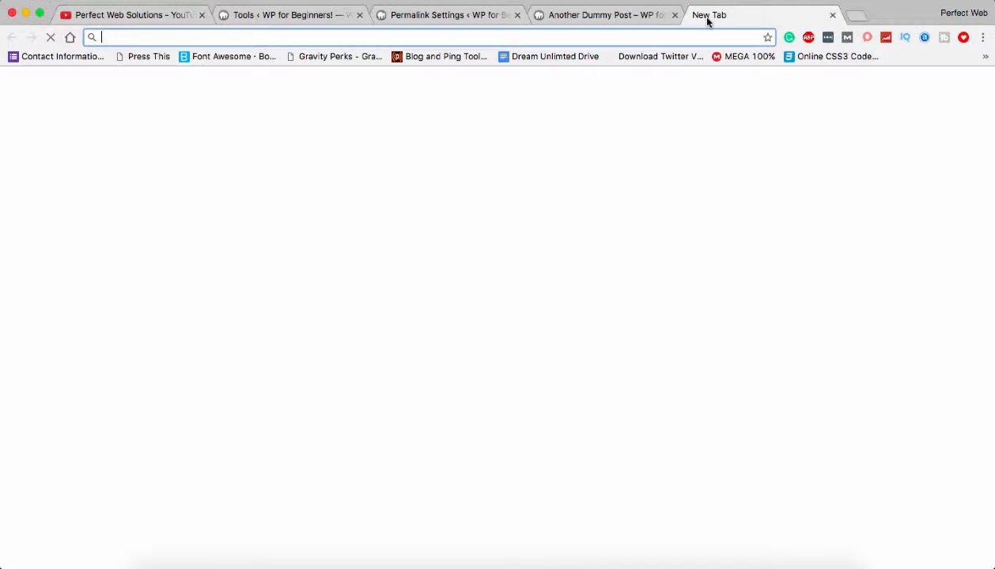
{"action": "type", "text": "code"}
{"action": "key", "text": "Return"}
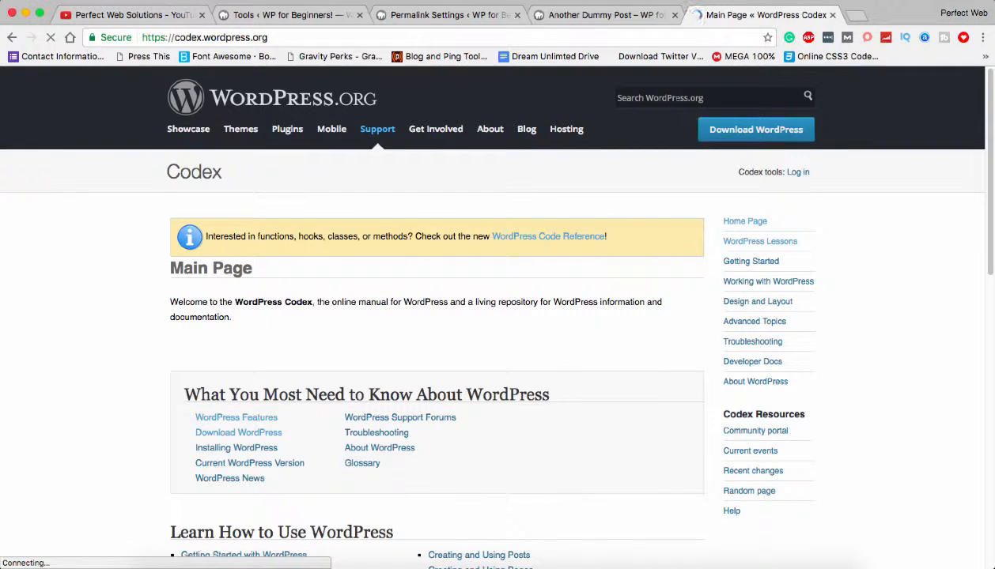
{"action": "type", "text": "permal"}
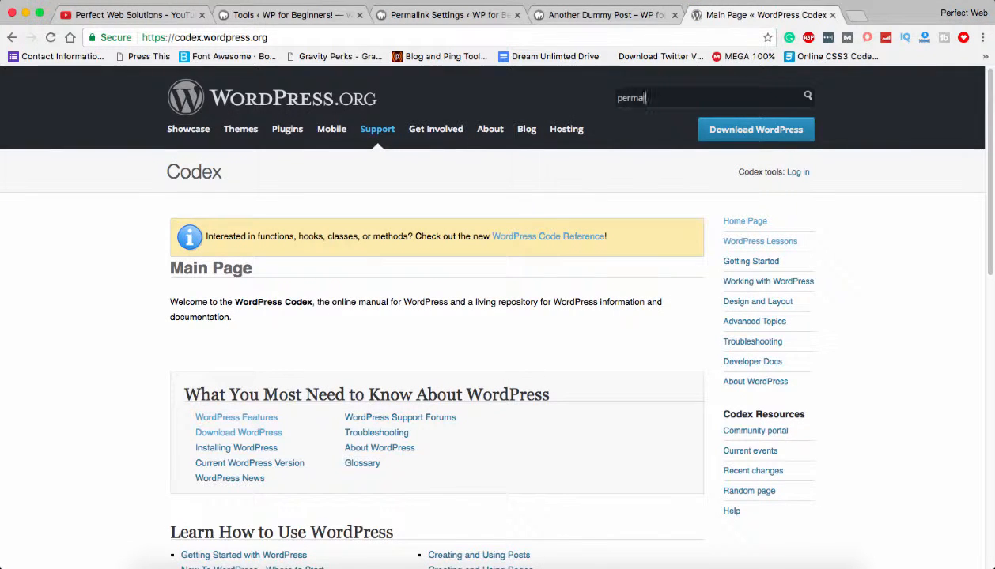
{"action": "type", "text": "ink structure"}
{"action": "key", "text": "Return"}
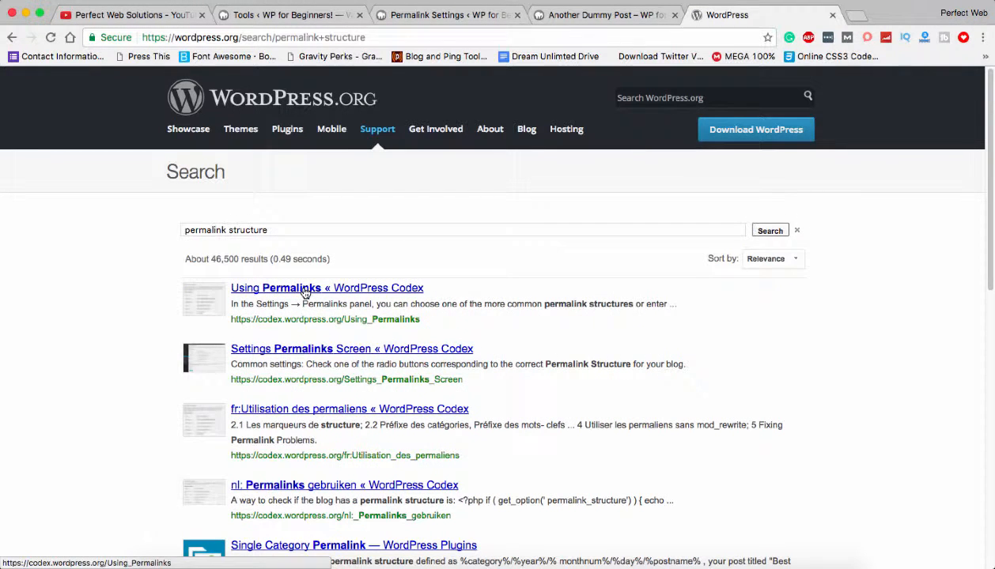
{"action": "left_click", "coordinate": [305, 294]}
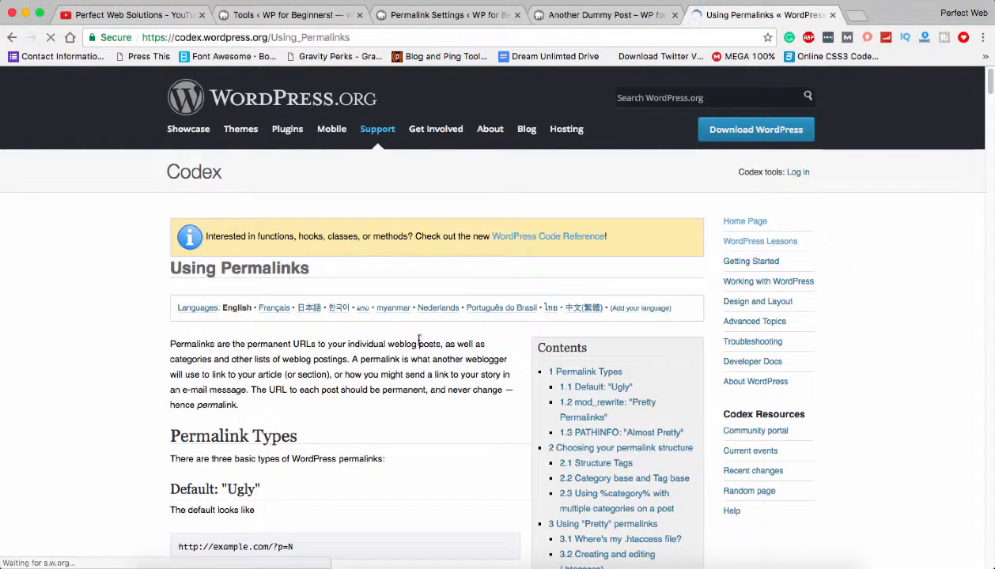
Step: Examine the Permalink Types section of the article, highlighting the default example address and the first Pretty Permalinks example
{"action": "scroll", "coordinate": [419, 340], "scroll_direction": "down", "scroll_amount": 8}
{"action": "scroll", "coordinate": [419, 340], "scroll_direction": "up", "scroll_amount": 2}
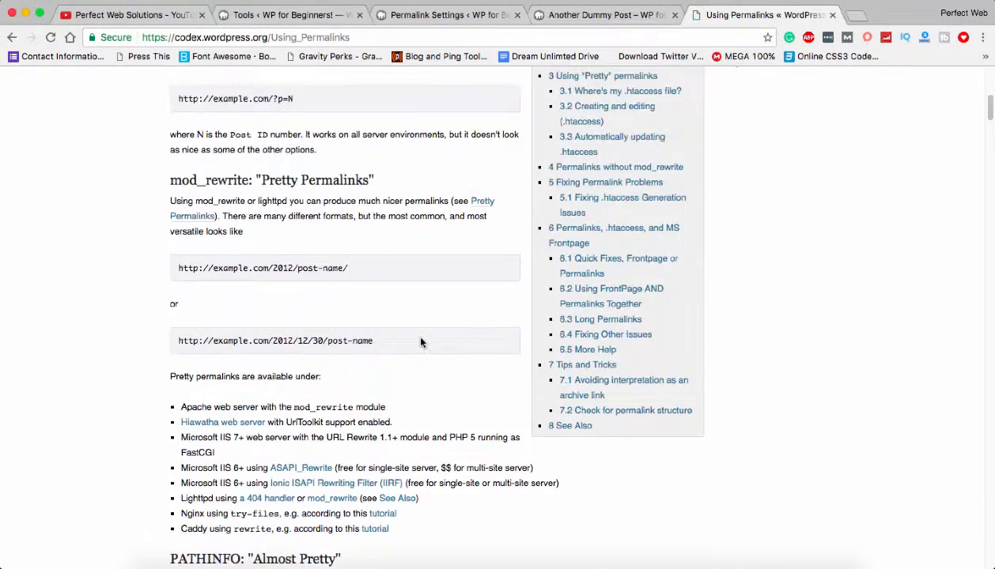
{"action": "scroll", "coordinate": [420, 342], "scroll_direction": "up", "scroll_amount": 5}
{"action": "scroll", "coordinate": [420, 342], "scroll_direction": "down", "scroll_amount": 1}
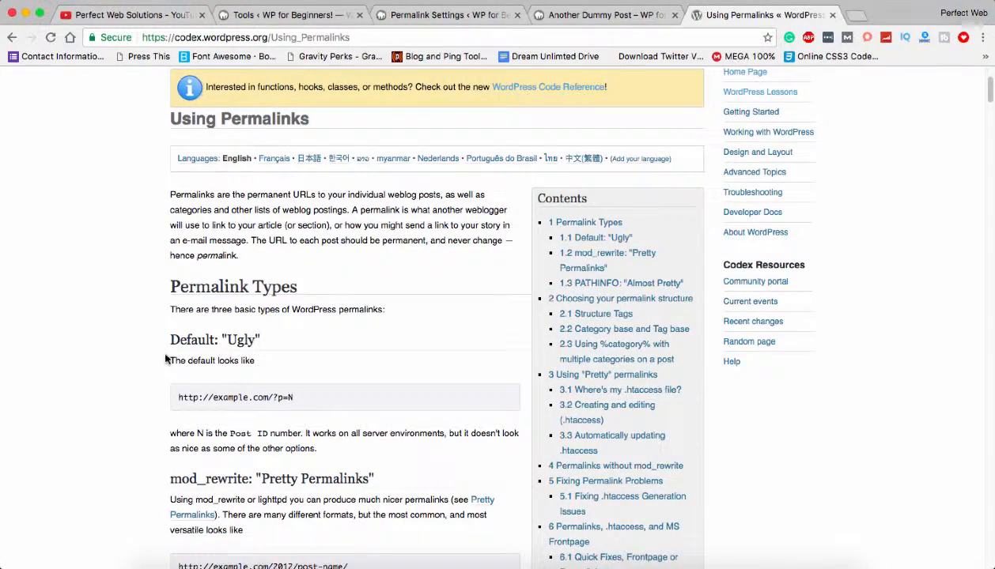
{"action": "left_click_drag", "start_coordinate": [177, 397], "coordinate": [303, 397]}
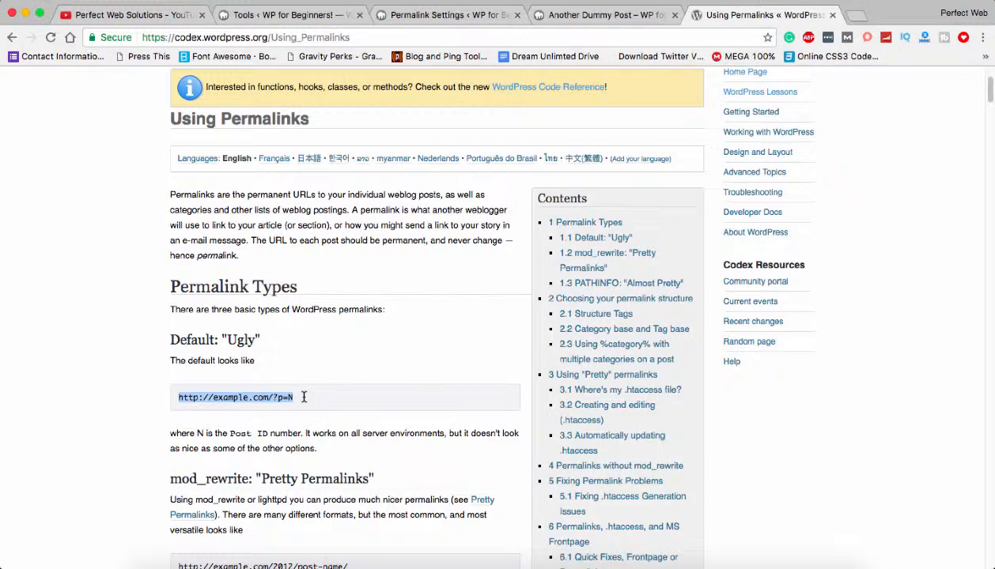
{"action": "scroll", "coordinate": [306, 397], "scroll_direction": "down", "scroll_amount": 2}
{"action": "scroll", "coordinate": [307, 398], "scroll_direction": "down", "scroll_amount": 2}
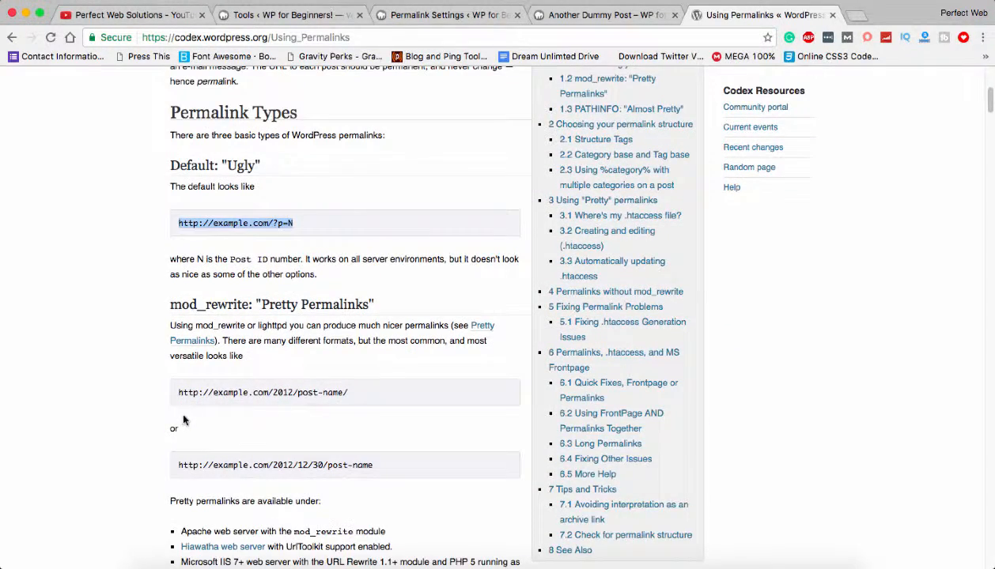
{"action": "left_click_drag", "start_coordinate": [179, 392], "coordinate": [345, 393]}
{"action": "scroll", "coordinate": [344, 393], "scroll_direction": "down", "scroll_amount": 11}
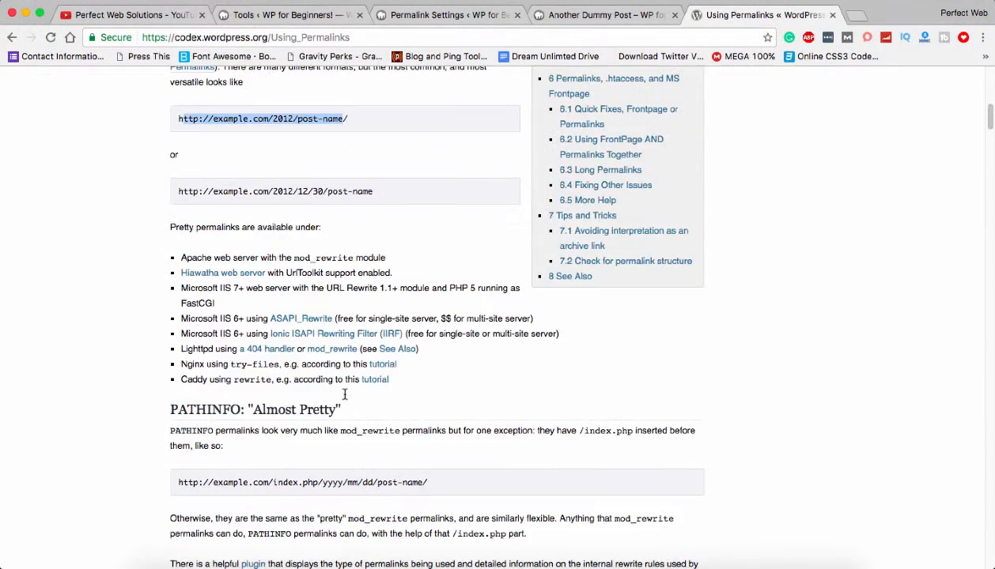
Step: Review the article's Permalink Settings illustration and the Structure Tags list, and select the %year% tag
{"action": "scroll", "coordinate": [344, 400], "scroll_direction": "down", "scroll_amount": 11}
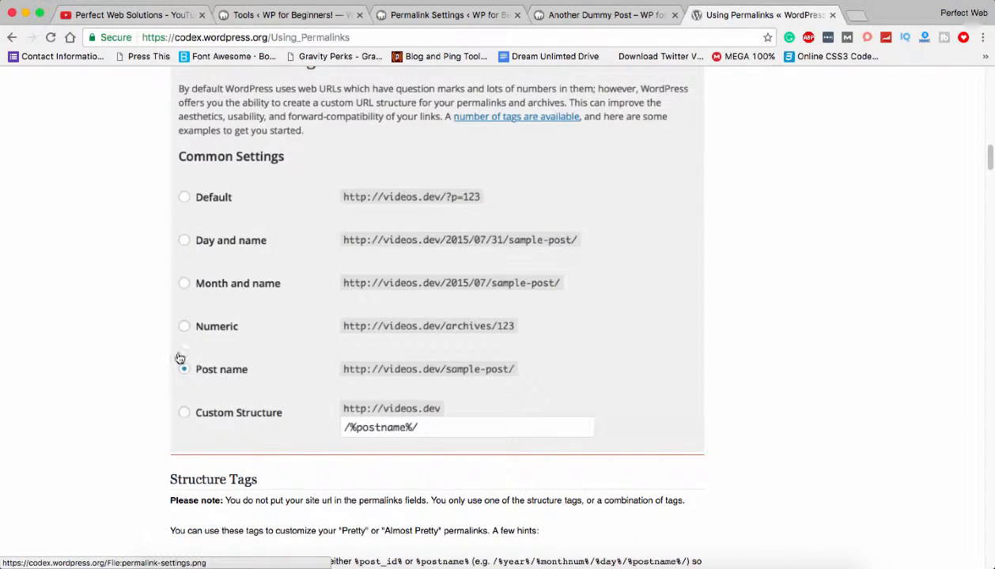
{"action": "scroll", "coordinate": [208, 377], "scroll_direction": "up", "scroll_amount": 2}
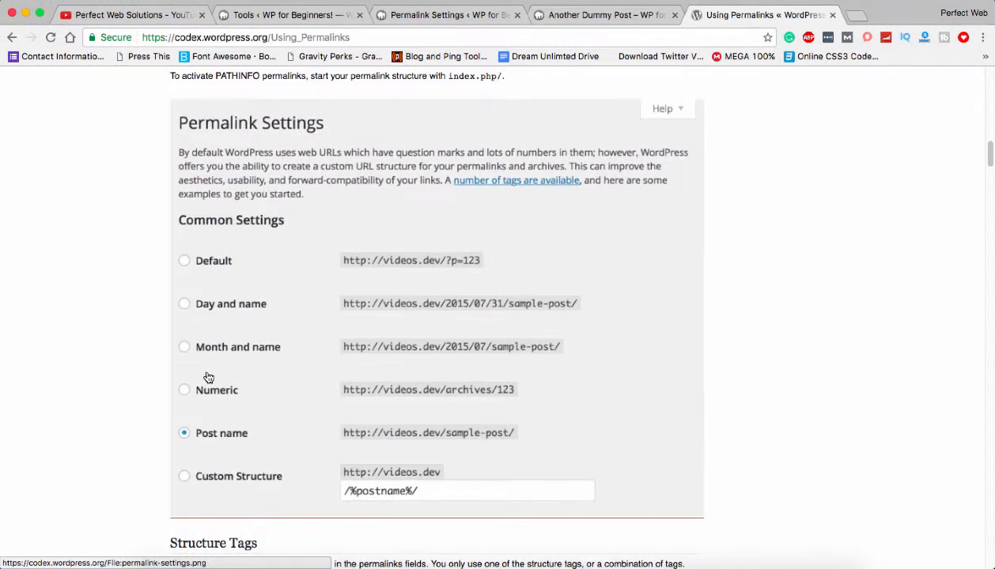
{"action": "scroll", "coordinate": [208, 377], "scroll_direction": "down", "scroll_amount": 2}
{"action": "scroll", "coordinate": [247, 360], "scroll_direction": "down", "scroll_amount": 10}
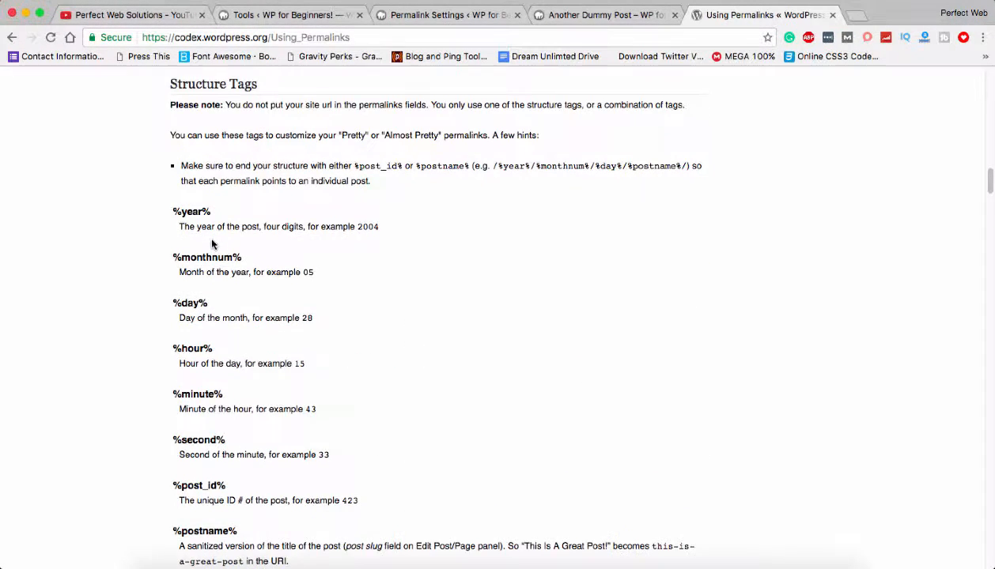
{"action": "scroll", "coordinate": [208, 237], "scroll_direction": "down", "scroll_amount": 3}
{"action": "left_click_drag", "start_coordinate": [170, 136], "coordinate": [218, 136]}
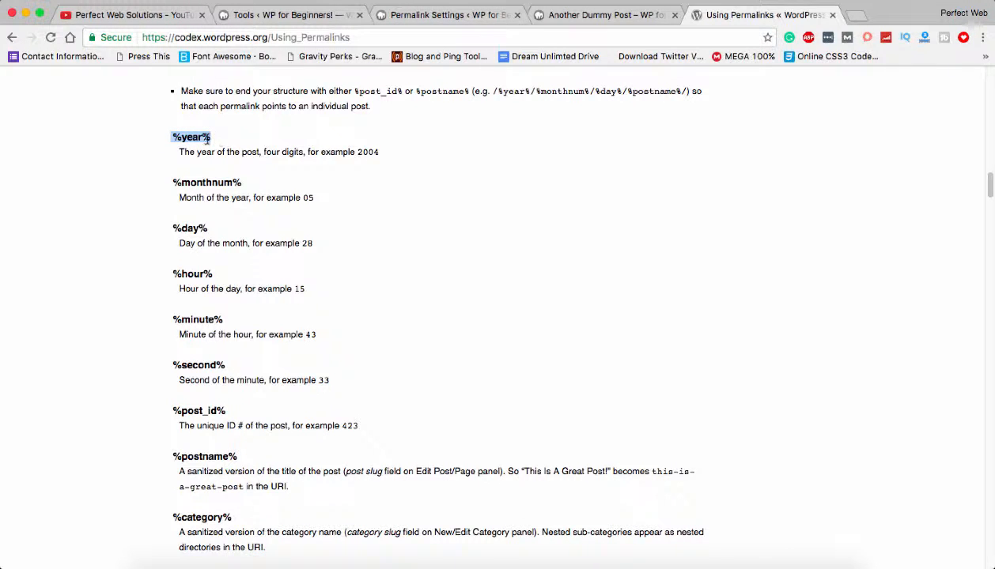
Step: Set the permalink Custom Structure to /%year%/%postname%/ in the Permalink Settings and save the changes
{"action": "left_click", "coordinate": [584, 15]}
{"action": "left_click", "coordinate": [460, 15]}
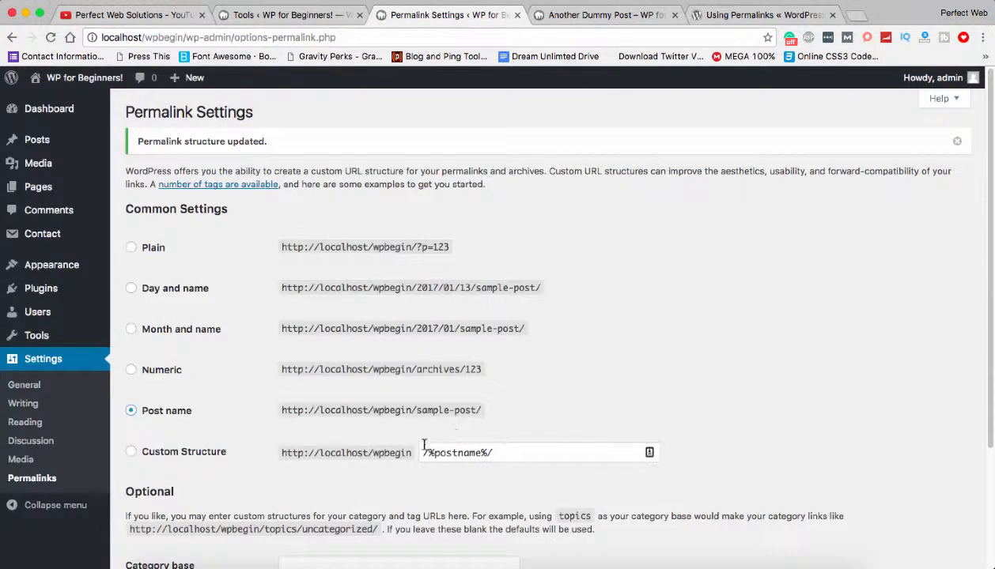
{"action": "left_click", "coordinate": [426, 454]}
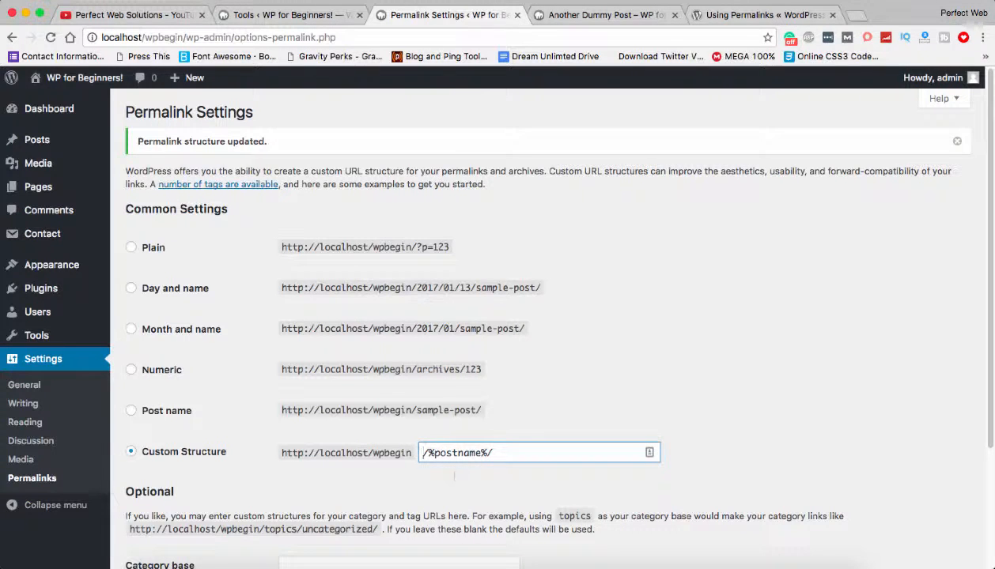
{"action": "type", "text": "%year%/"}
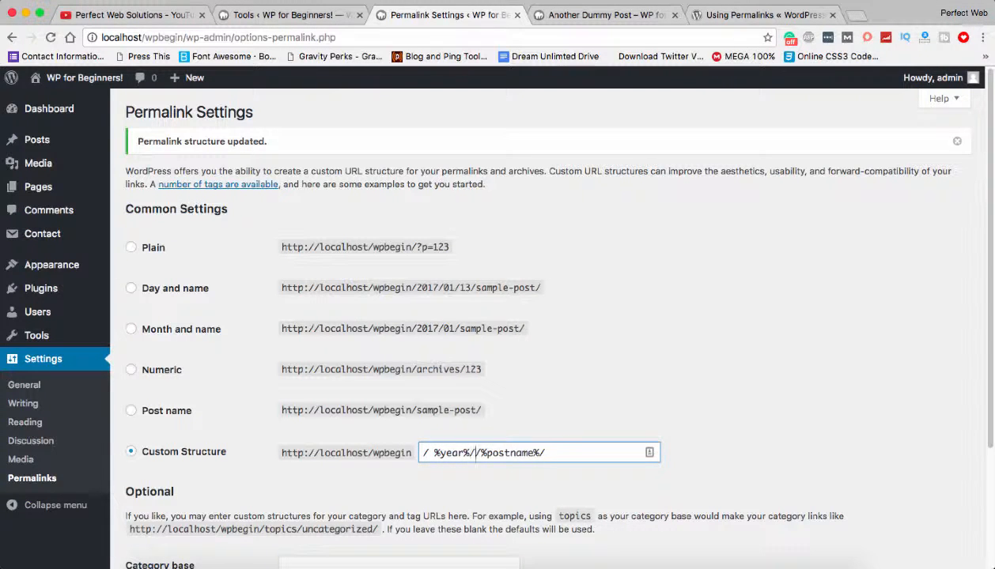
{"action": "key", "text": "BackSpace"}
{"action": "key", "text": "Left"}
{"action": "key", "text": "Left"}
{"action": "key", "text": "Left"}
{"action": "key", "text": "Left"}
{"action": "key", "text": "Left"}
{"action": "key", "text": "Left"}
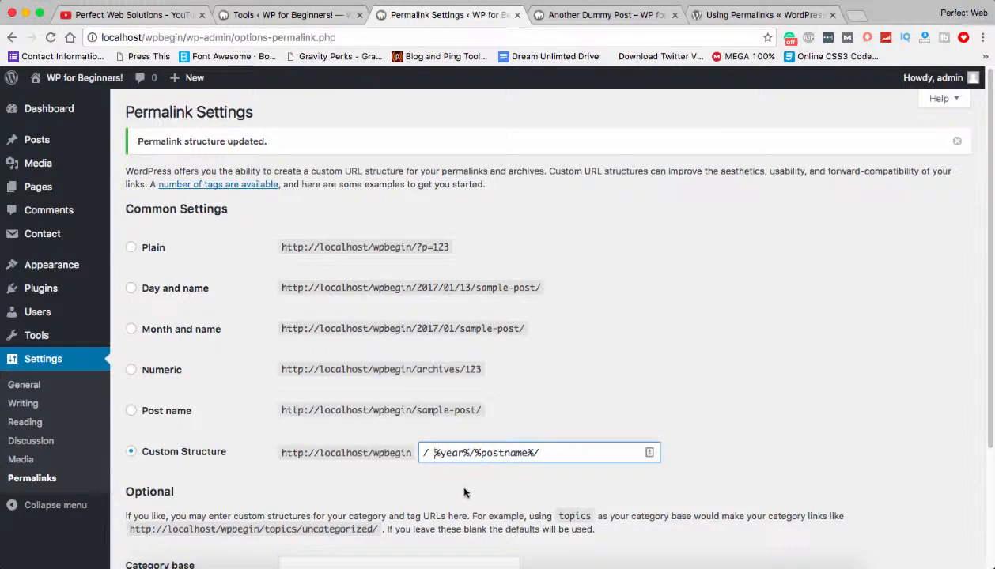
{"action": "key", "text": "BackSpace"}
{"action": "scroll", "coordinate": [554, 443], "scroll_direction": "down", "scroll_amount": 3}
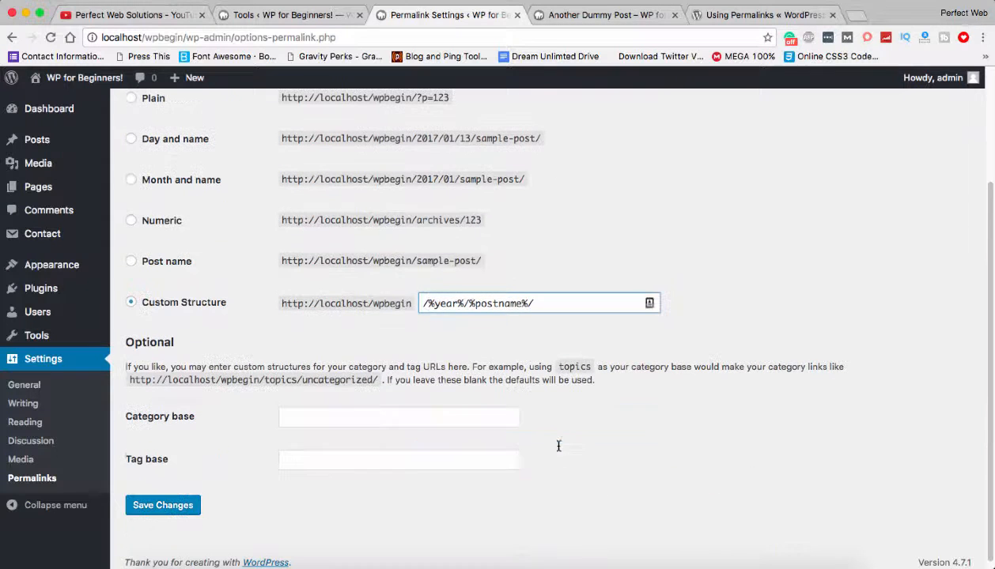
{"action": "left_click", "coordinate": [136, 507]}
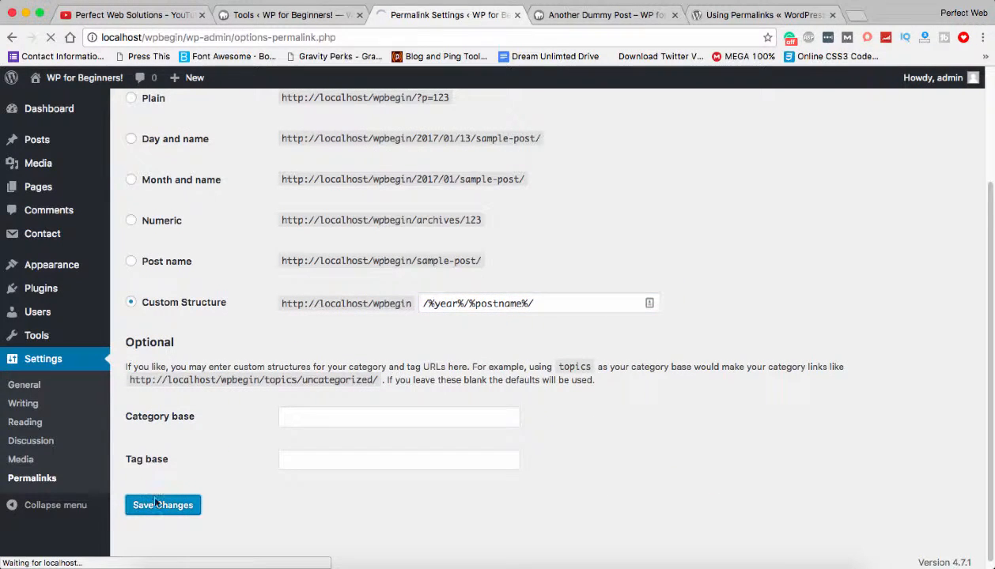
Step: Reopen Another Dummy Post from the site's Dummy page and highlight the year in its address
{"action": "left_click", "coordinate": [552, 23]}
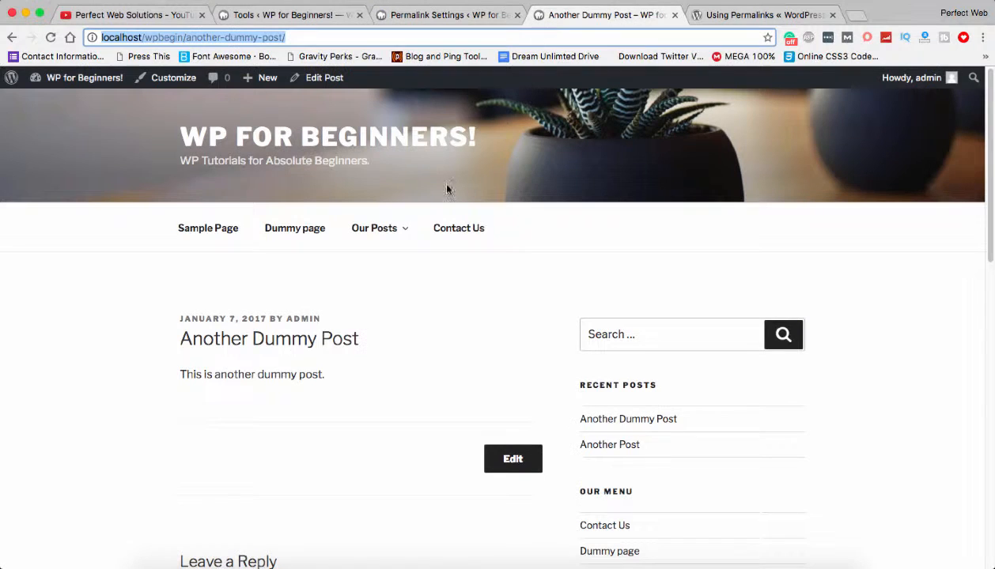
{"action": "left_click", "coordinate": [286, 231]}
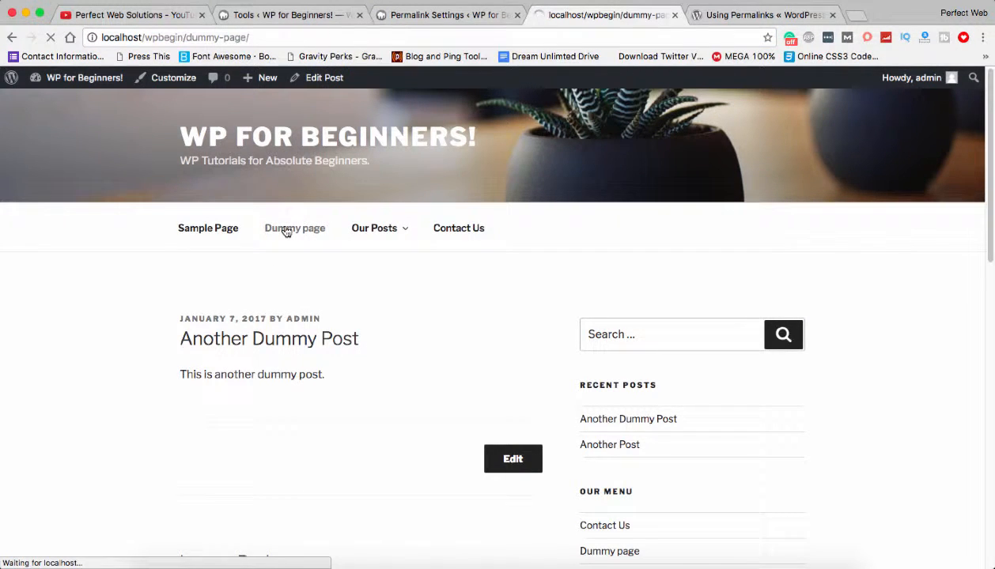
{"action": "left_click", "coordinate": [282, 388]}
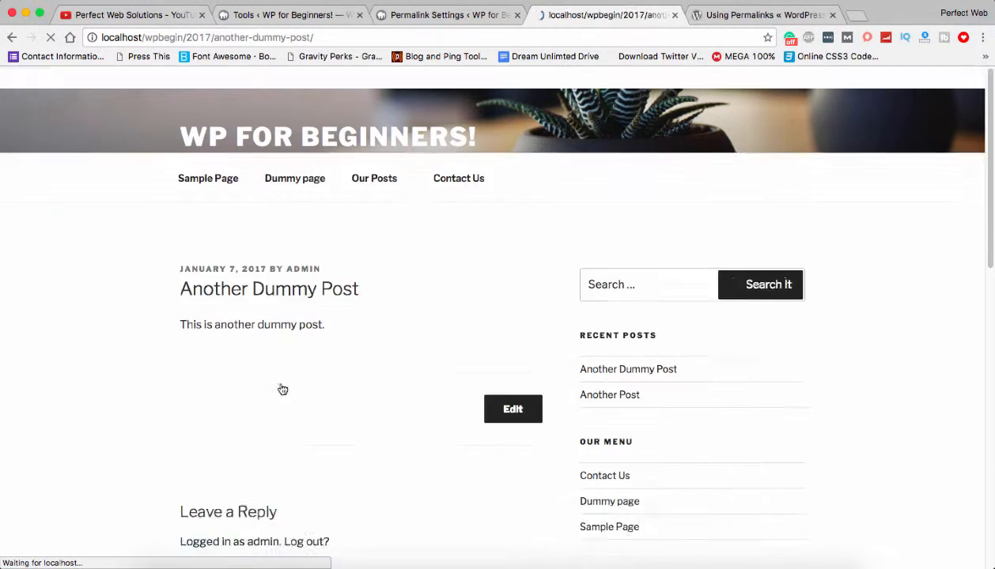
{"action": "left_click_drag", "start_coordinate": [187, 37], "coordinate": [212, 32]}
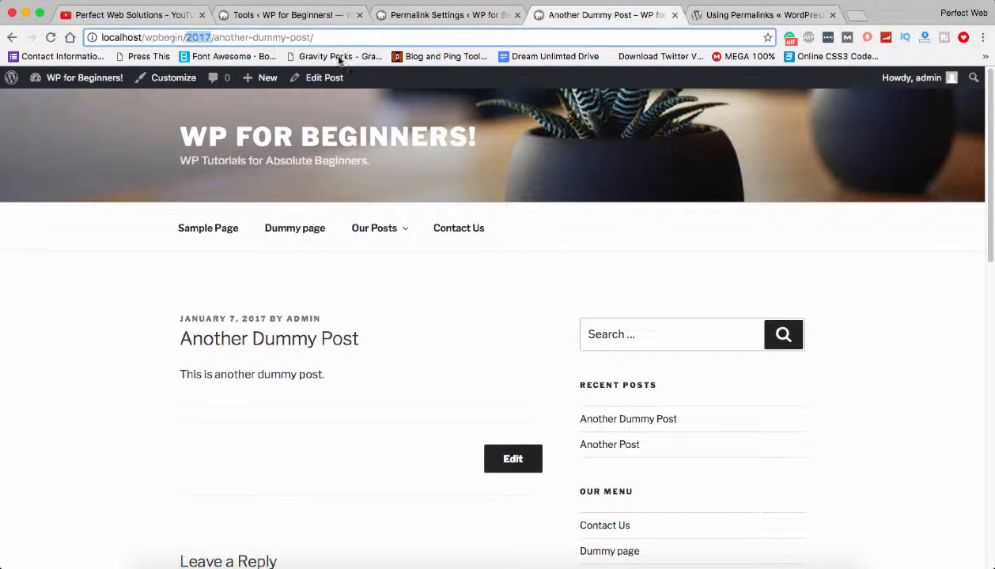
Step: Review the structure tags in the Codex article and copy the %category% tag
{"action": "left_click", "coordinate": [738, 15]}
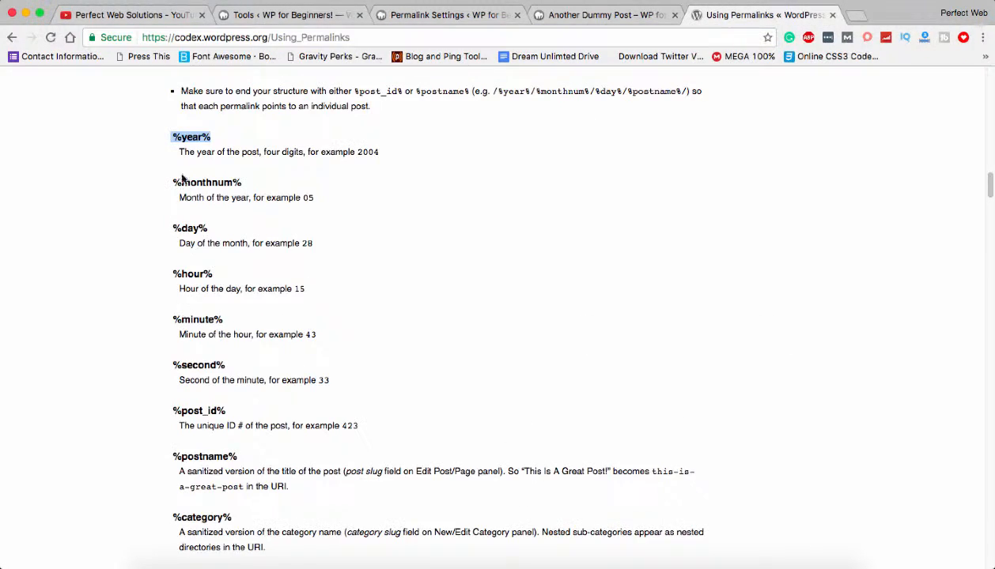
{"action": "left_click_drag", "start_coordinate": [170, 142], "coordinate": [376, 522]}
{"action": "scroll", "coordinate": [375, 504], "scroll_direction": "down", "scroll_amount": 2}
{"action": "left_click", "coordinate": [231, 484]}
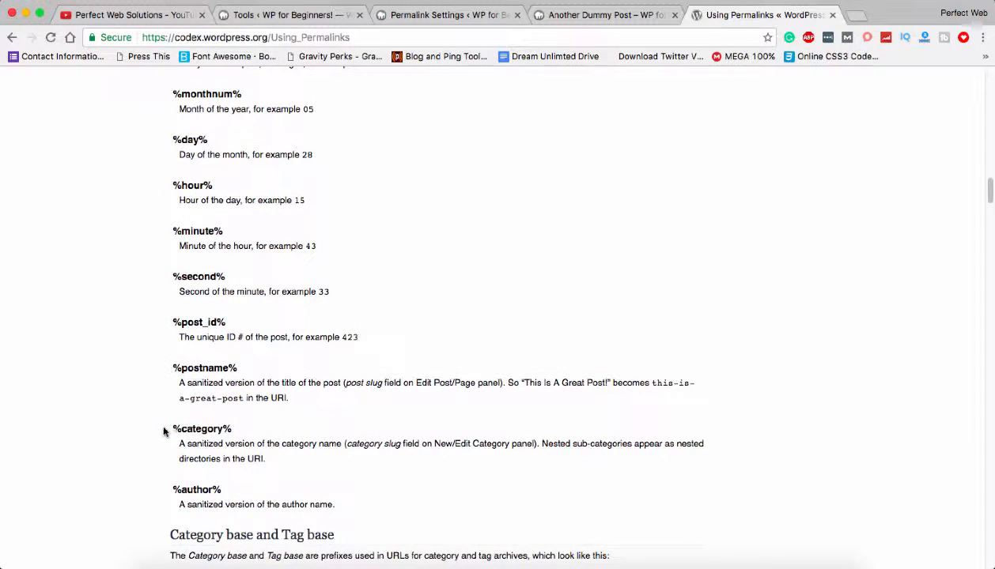
{"action": "mouse_move", "coordinate": [163, 425]}
{"action": "left_mouse_down"}
{"action": "mouse_move", "coordinate": [241, 426]}
{"action": "mouse_move", "coordinate": [171, 428]}
{"action": "left_mouse_up"}
{"action": "key", "text": "super+c"}
Step: Replace %year% with %category% in the Custom Structure, giving /%category%/%postname%/, and save the changes
{"action": "left_click", "coordinate": [448, 14]}
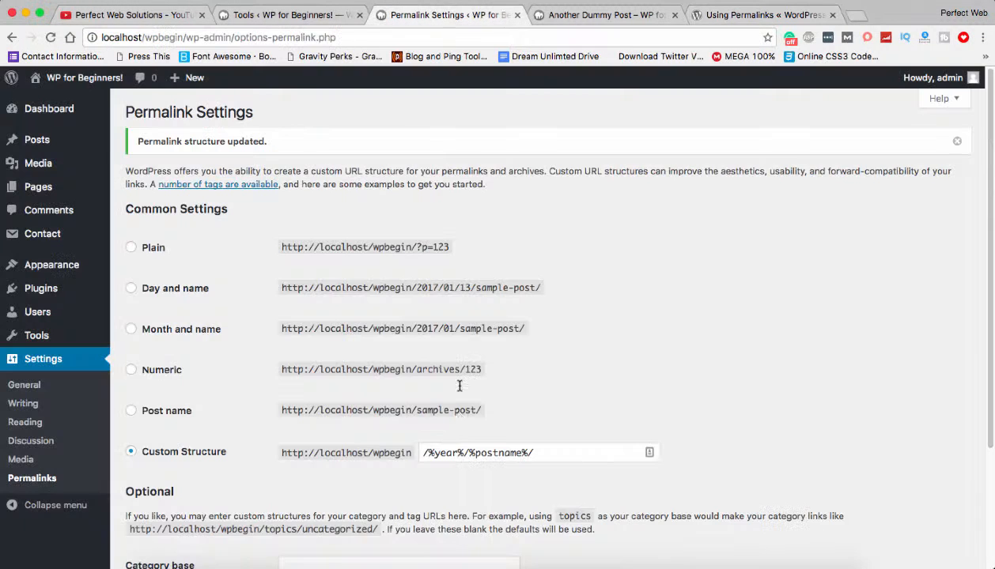
{"action": "left_click_drag", "start_coordinate": [427, 452], "coordinate": [464, 455]}
{"action": "key", "text": "super+v"}
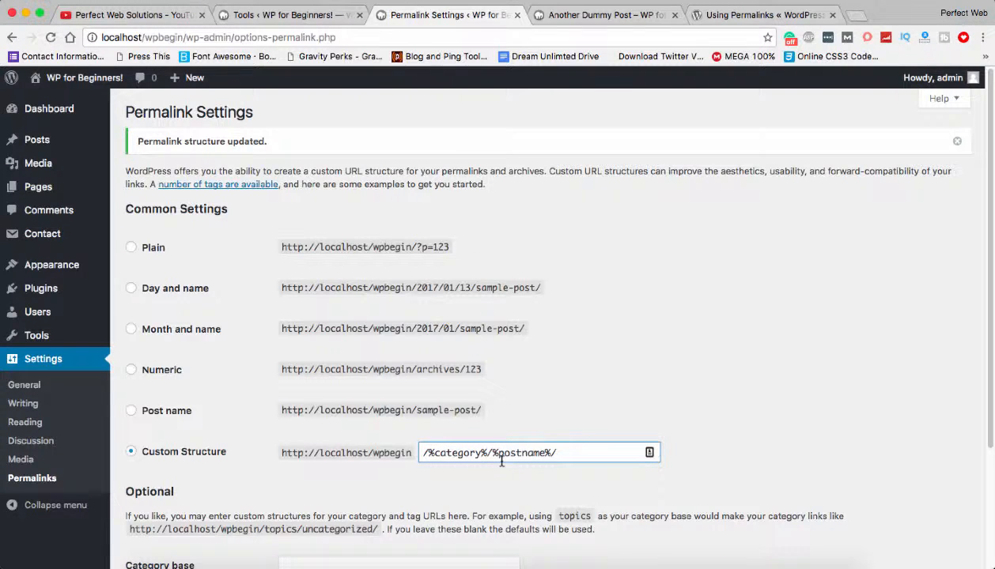
{"action": "scroll", "coordinate": [504, 470], "scroll_direction": "down", "scroll_amount": 5}
{"action": "left_click", "coordinate": [185, 496]}
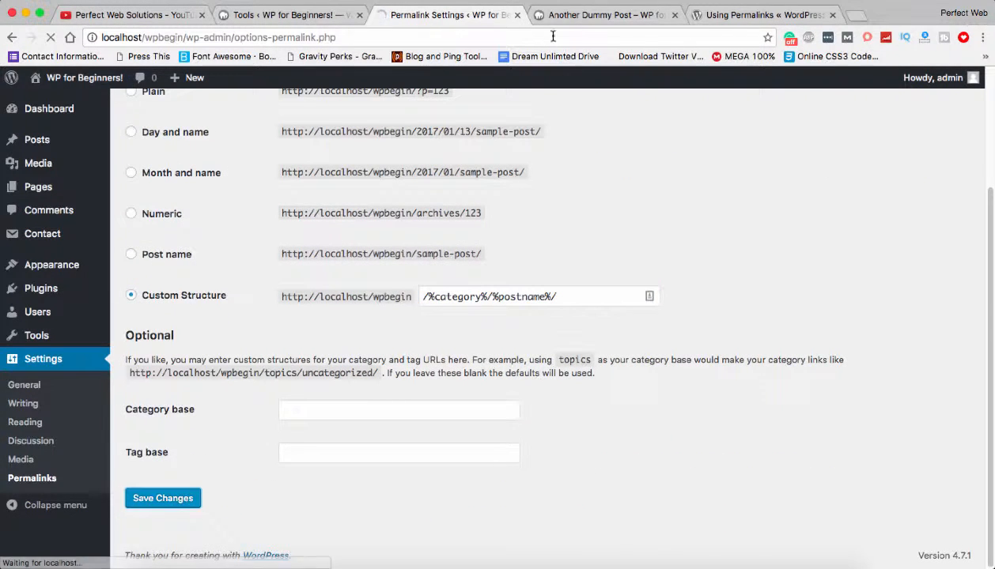
Step: Reopen Another Dummy Post from the site's Dummy page and highlight the category part of its address
{"action": "left_click", "coordinate": [572, 15]}
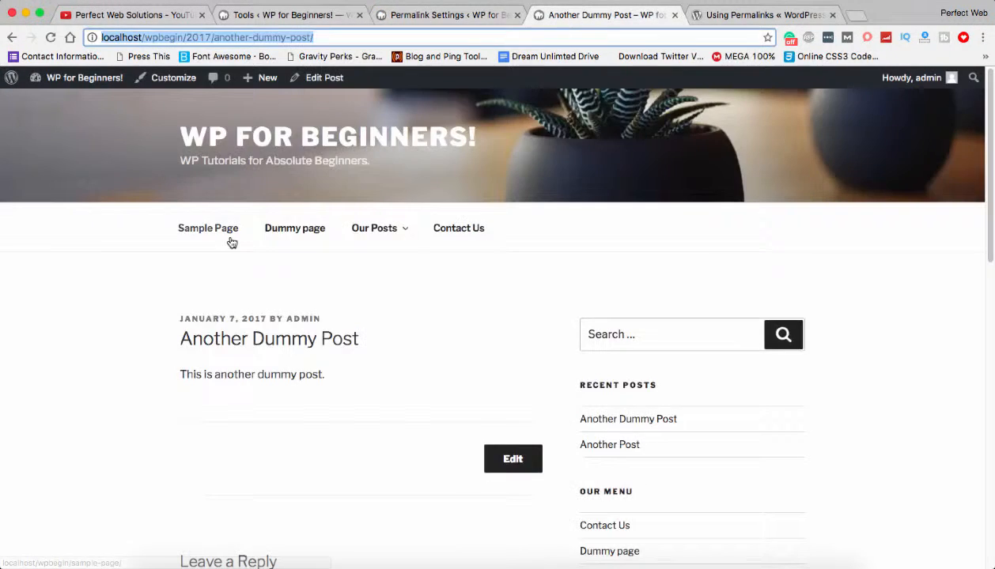
{"action": "left_click", "coordinate": [298, 227]}
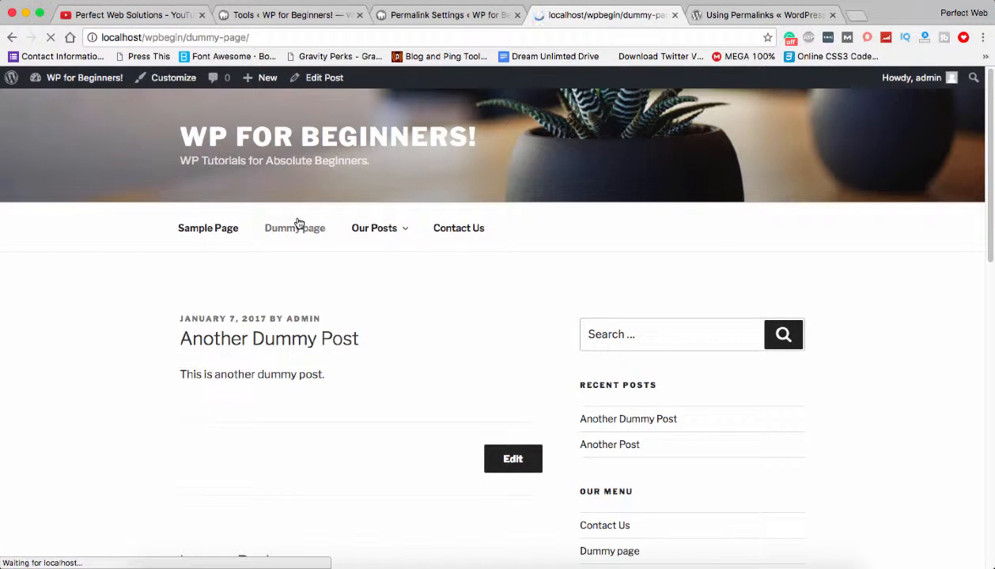
{"action": "left_click", "coordinate": [285, 385]}
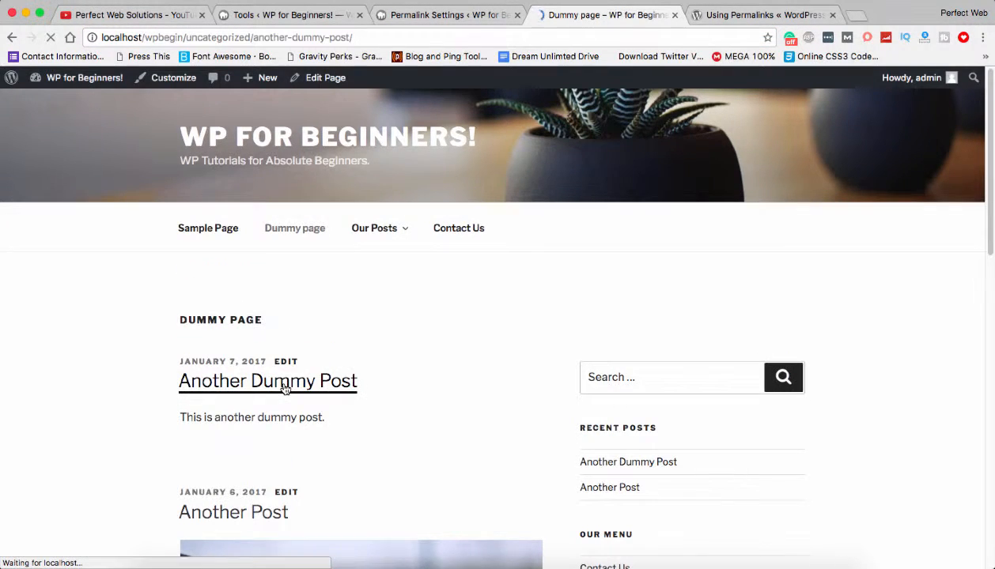
{"action": "left_click_drag", "start_coordinate": [186, 37], "coordinate": [250, 37]}
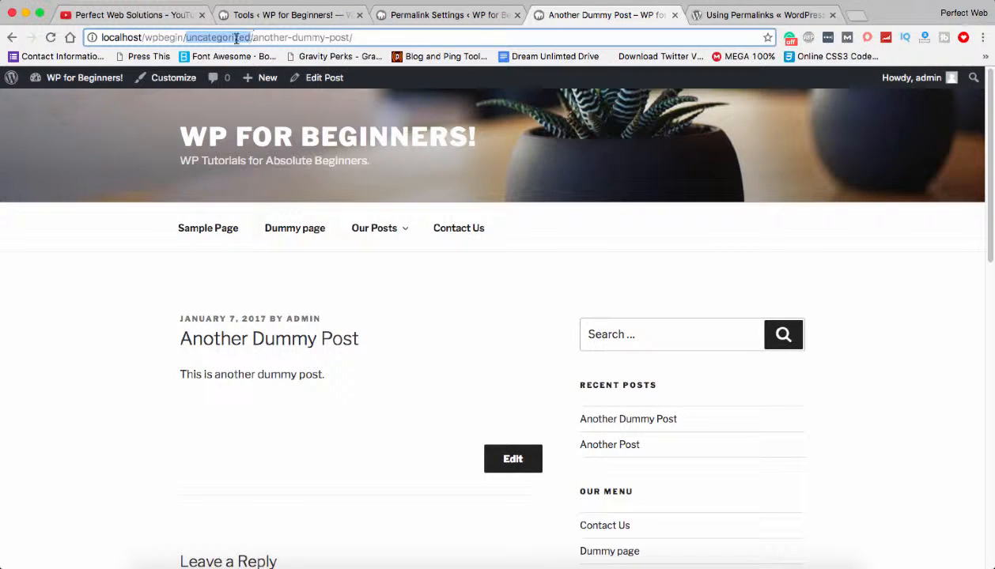
Step: In the Permalink Settings, highlight the variable address parts in the Month and name, Day and name, Numeric and Post name examples
{"action": "left_click", "coordinate": [470, 15]}
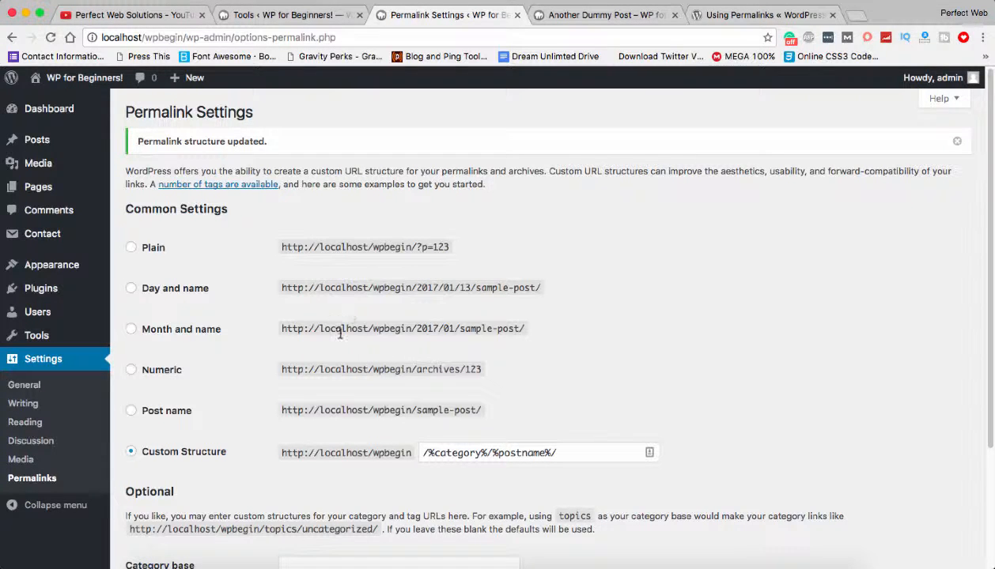
{"action": "left_click_drag", "start_coordinate": [415, 328], "coordinate": [460, 328]}
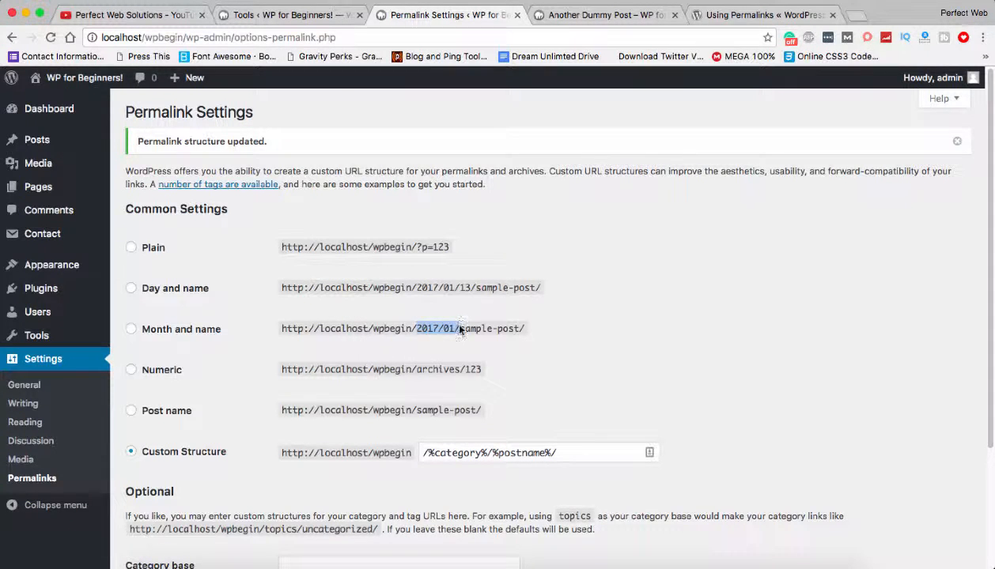
{"action": "left_click_drag", "start_coordinate": [415, 287], "coordinate": [472, 288]}
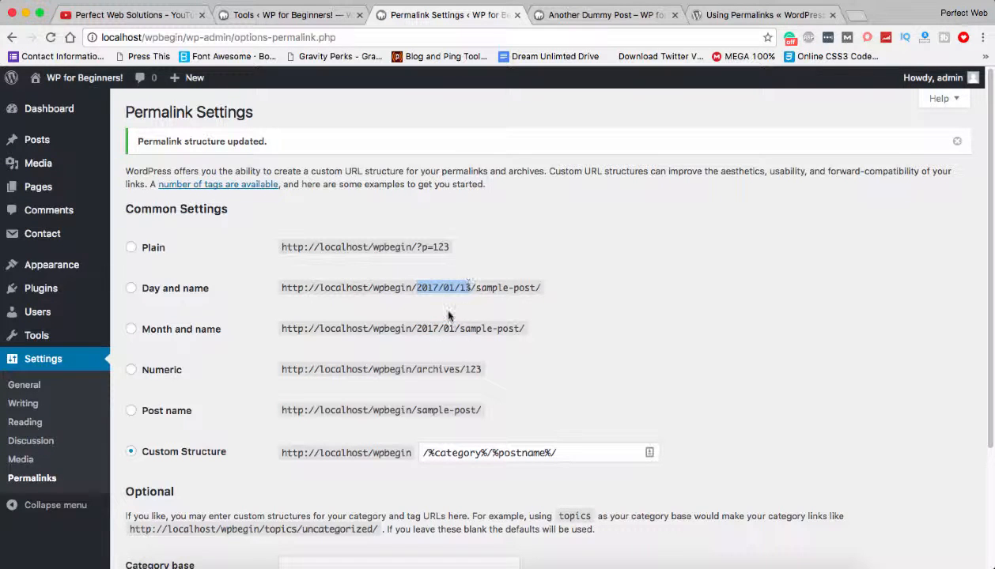
{"action": "left_click_drag", "start_coordinate": [414, 329], "coordinate": [453, 330]}
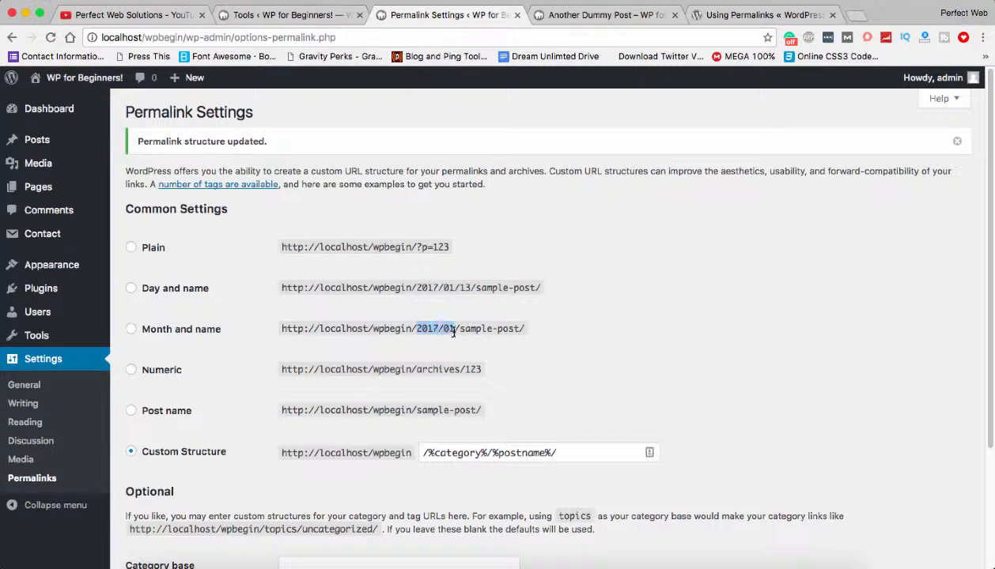
{"action": "double_click", "coordinate": [429, 369]}
{"action": "left_click_drag", "start_coordinate": [387, 410], "coordinate": [443, 409]}
Step: View the optional Category base and Tag base settings and return to Another Dummy Post on the site
{"action": "scroll", "coordinate": [457, 482], "scroll_direction": "down", "scroll_amount": 3}
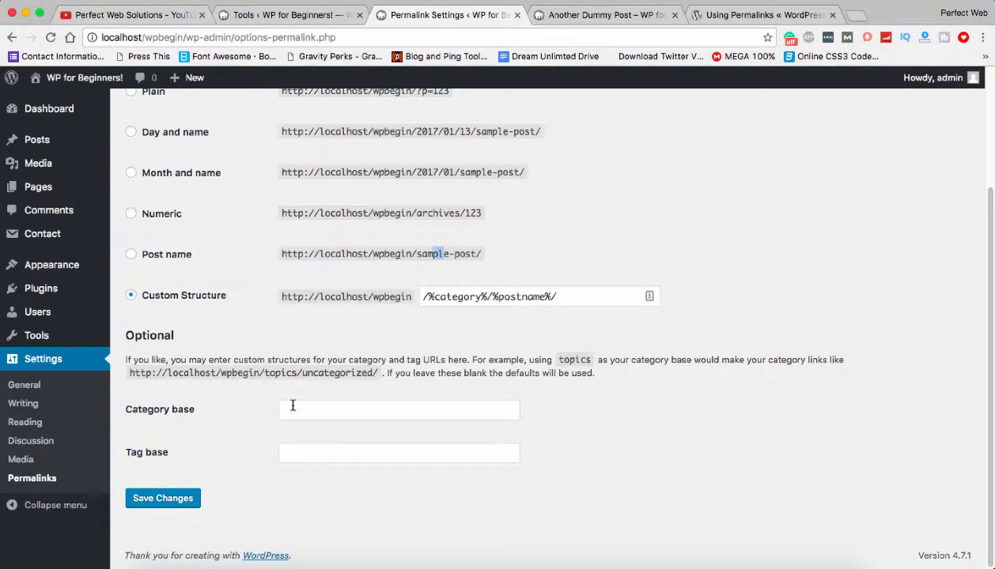
{"action": "left_click", "coordinate": [564, 11]}
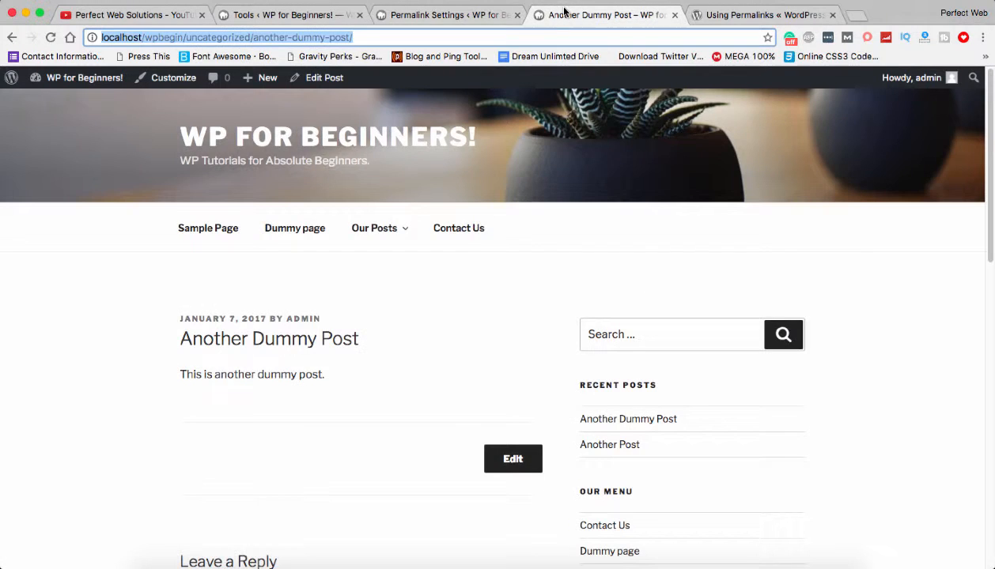